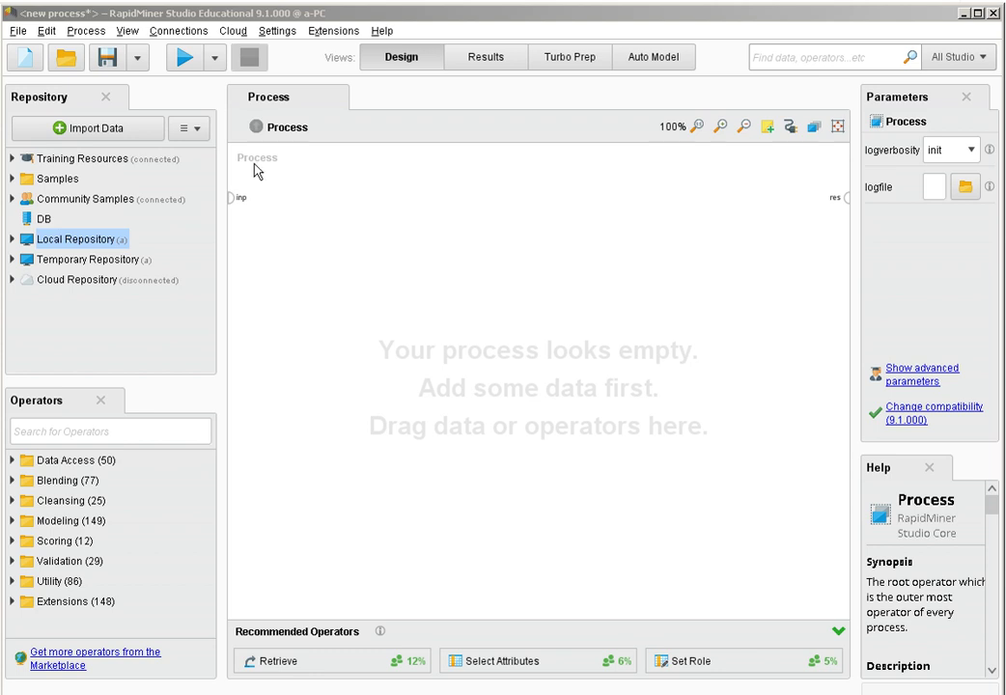
Start a data import from this computer and open the Classification folder under RapidMiner on the DATA (E:) drive.
left_click(114, 130)
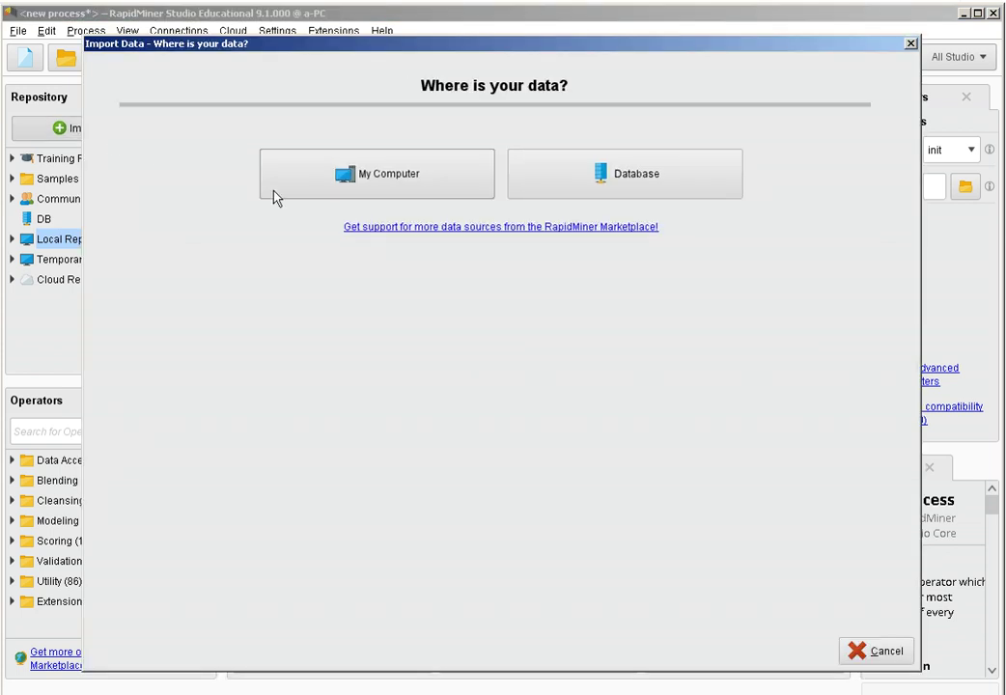
left_click(353, 191)
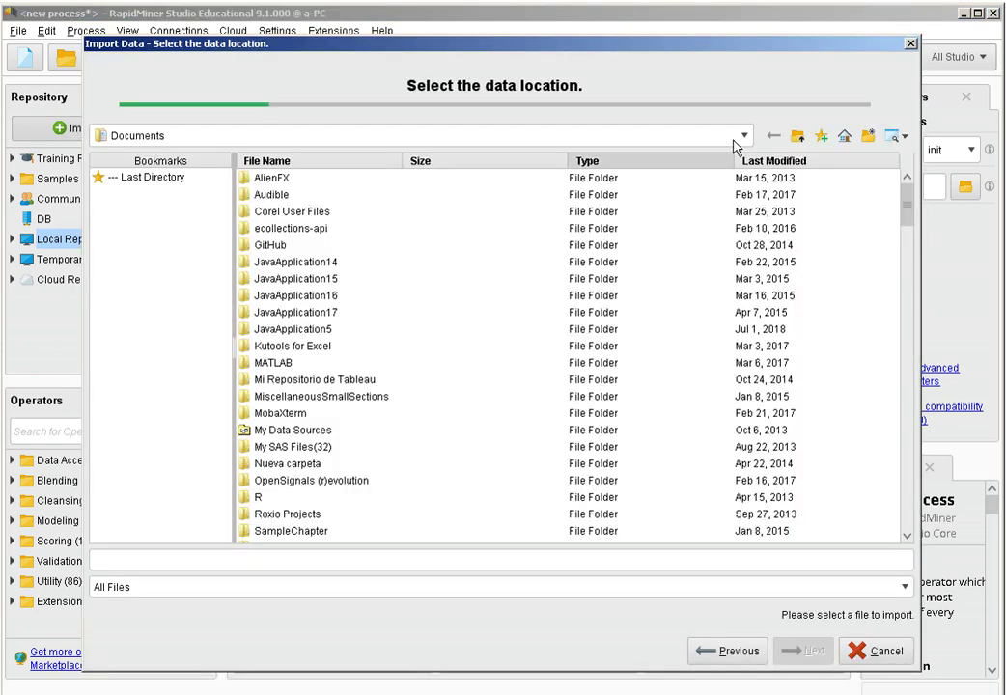
left_click(742, 136)
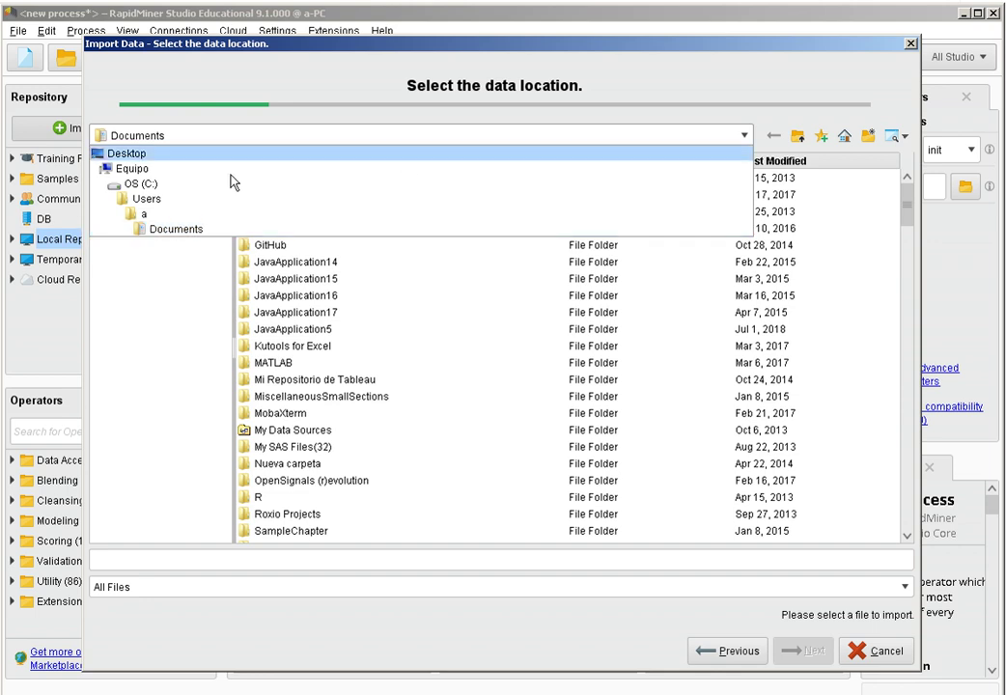
left_click(152, 169)
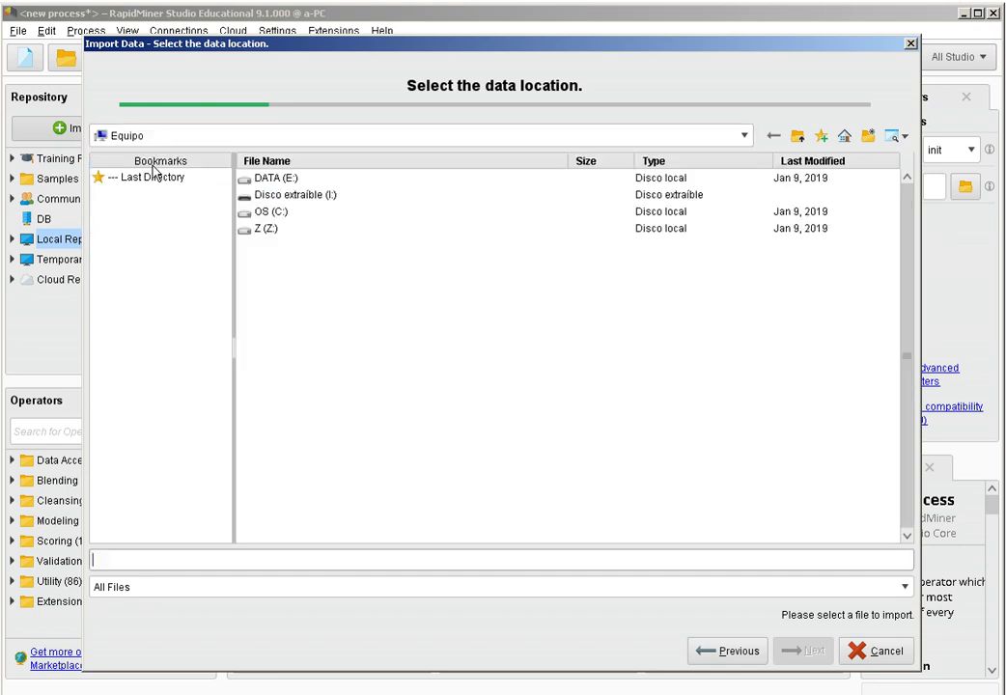
double_click(256, 180)
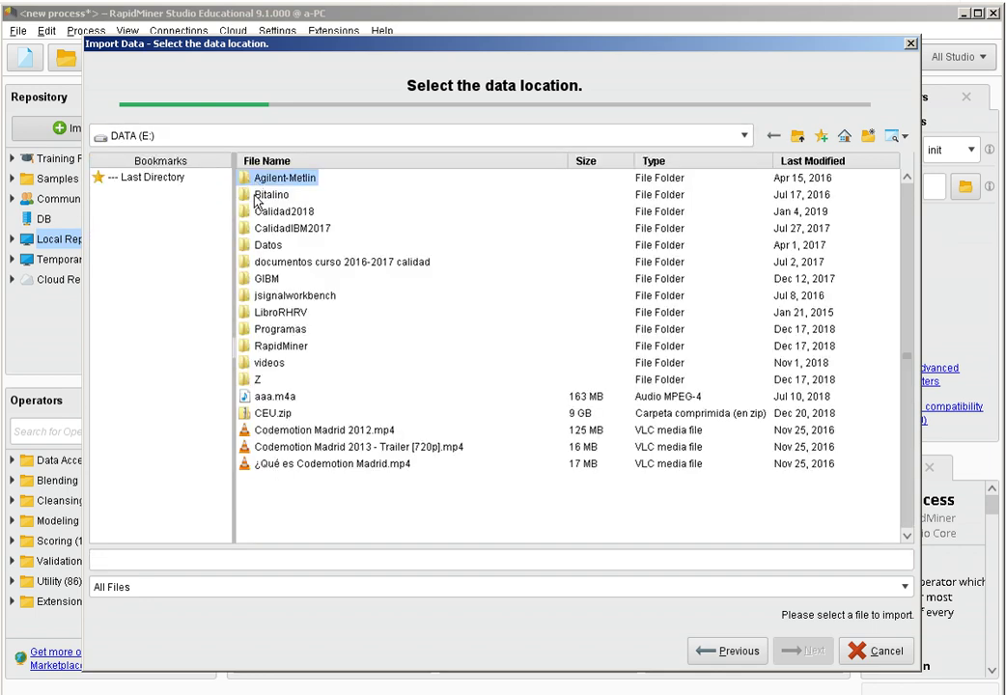
left_click(252, 348)
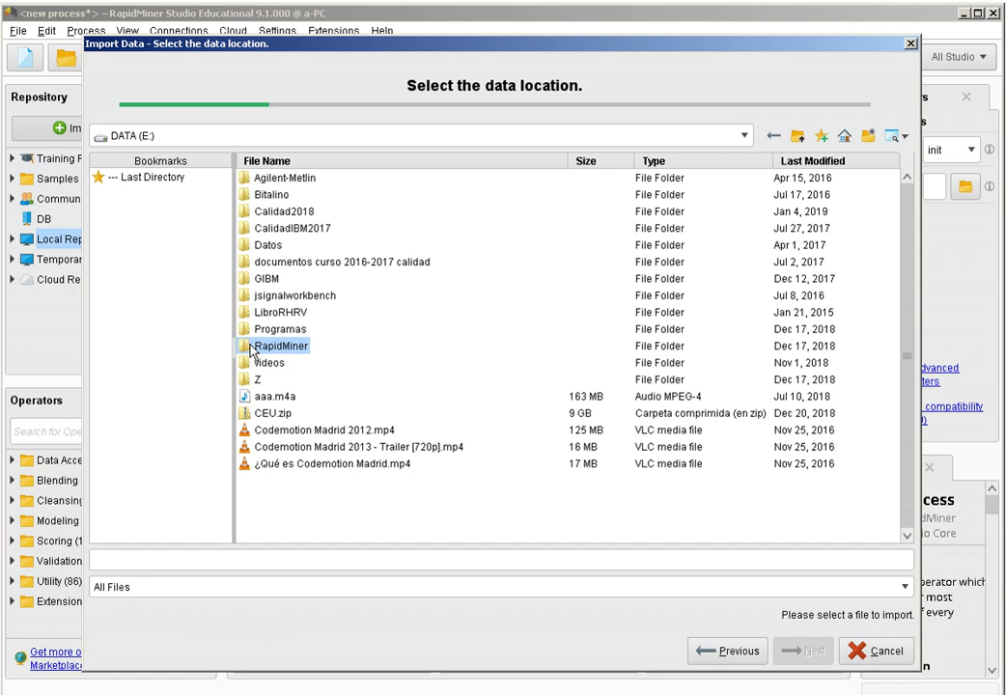
double_click(253, 349)
double_click(251, 178)
double_click(249, 179)
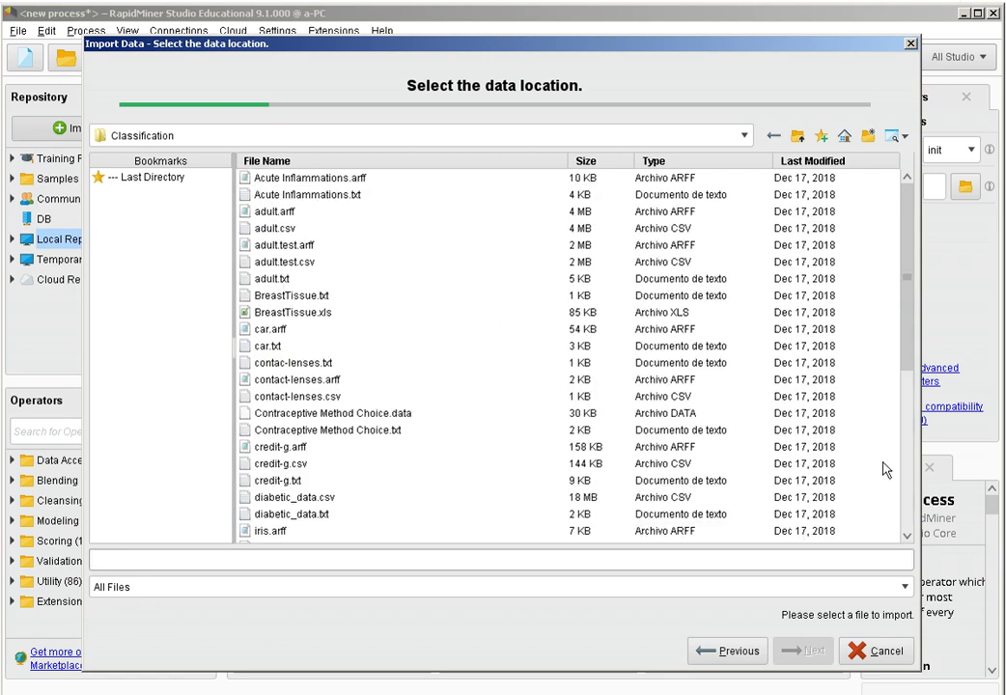
Choose SPECTF.csv as the file to import and accept the default data format settings.
left_click(912, 412)
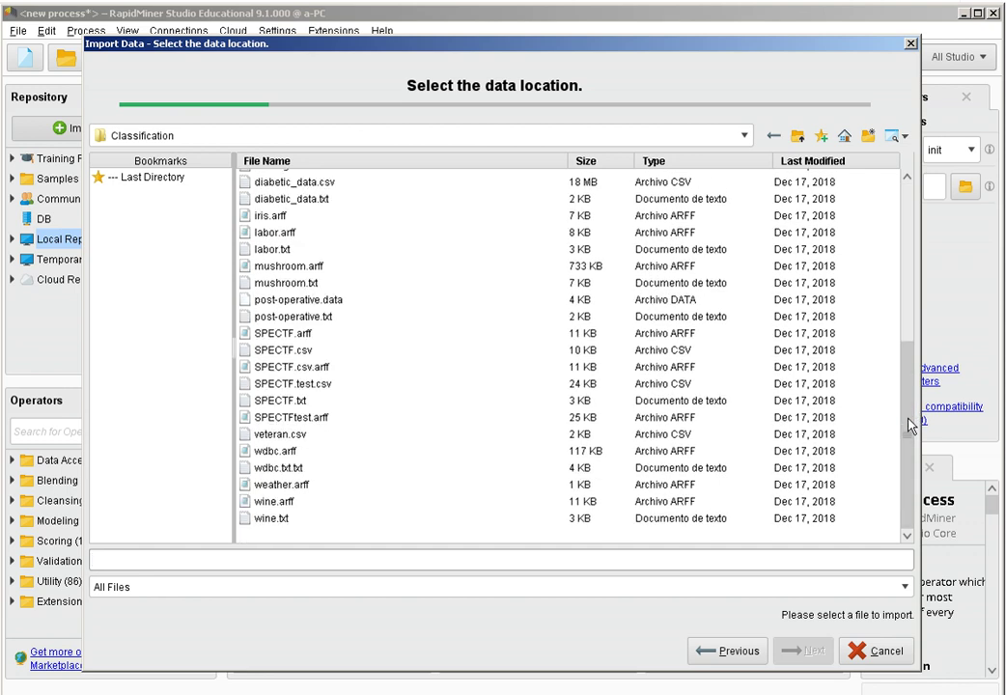
left_click(292, 352)
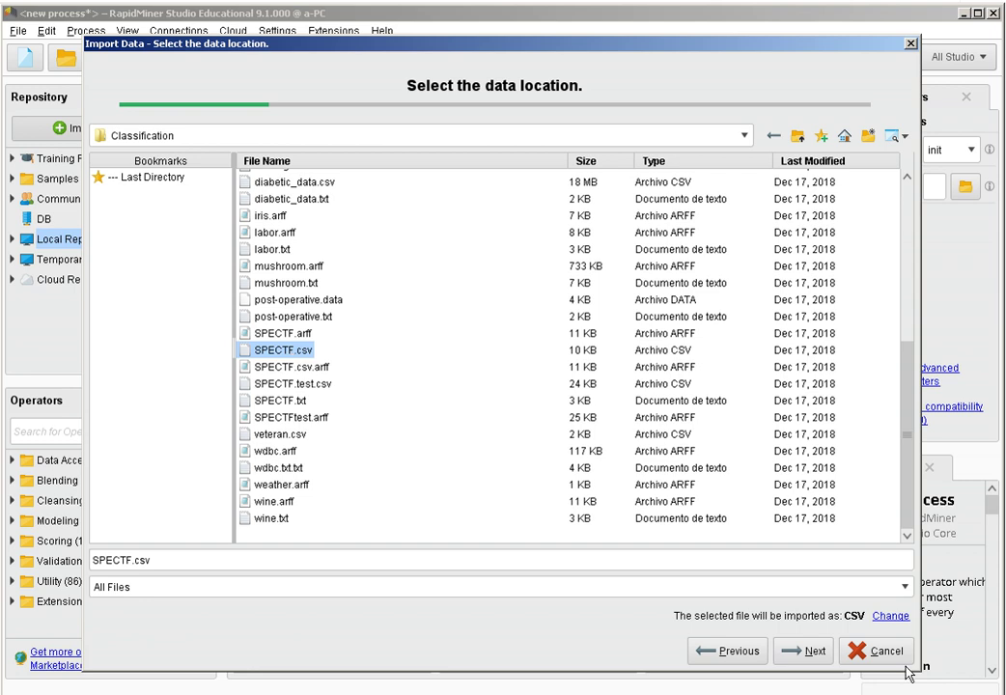
left_click(816, 655)
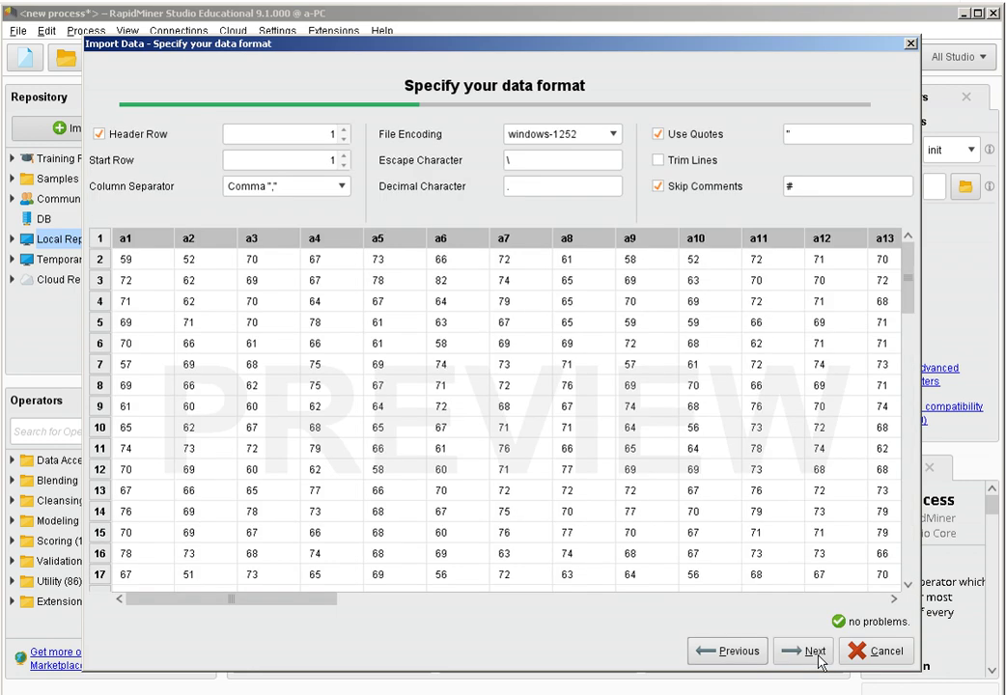
left_click(816, 653)
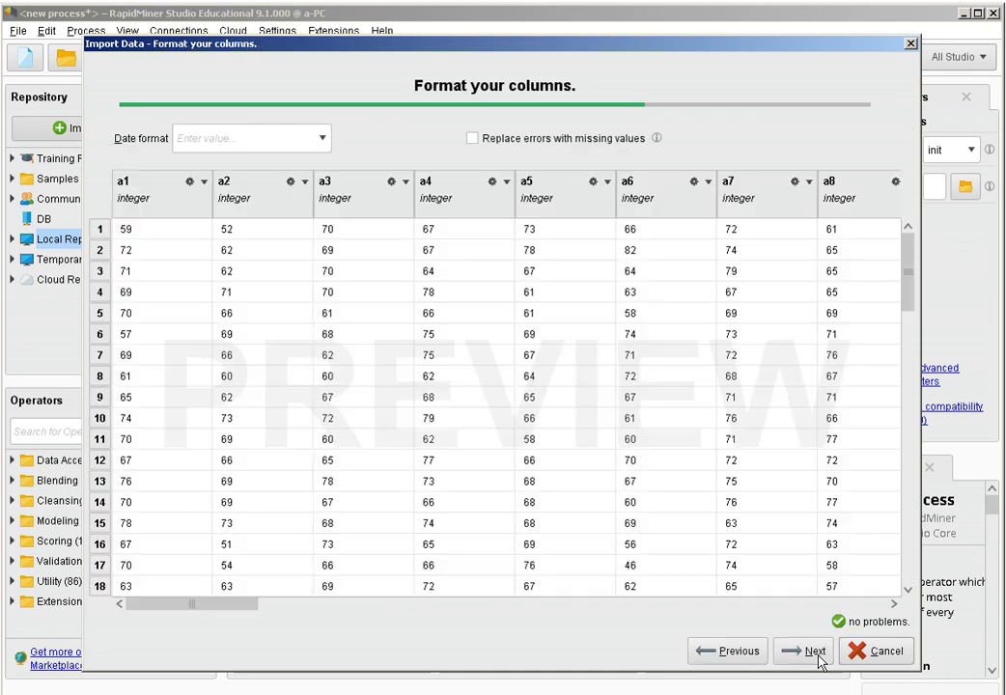
Change the type of the Disease column to binominal in the import's column formatting.
left_click(206, 604)
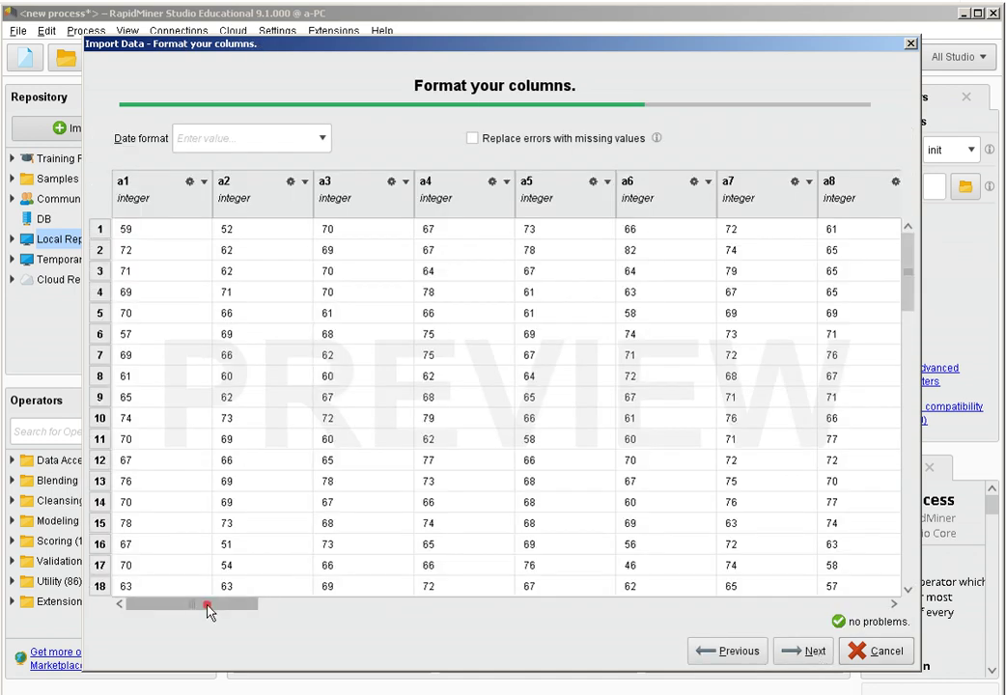
left_click_drag(339, 611, 322, 608)
left_click_drag(713, 612, 887, 608)
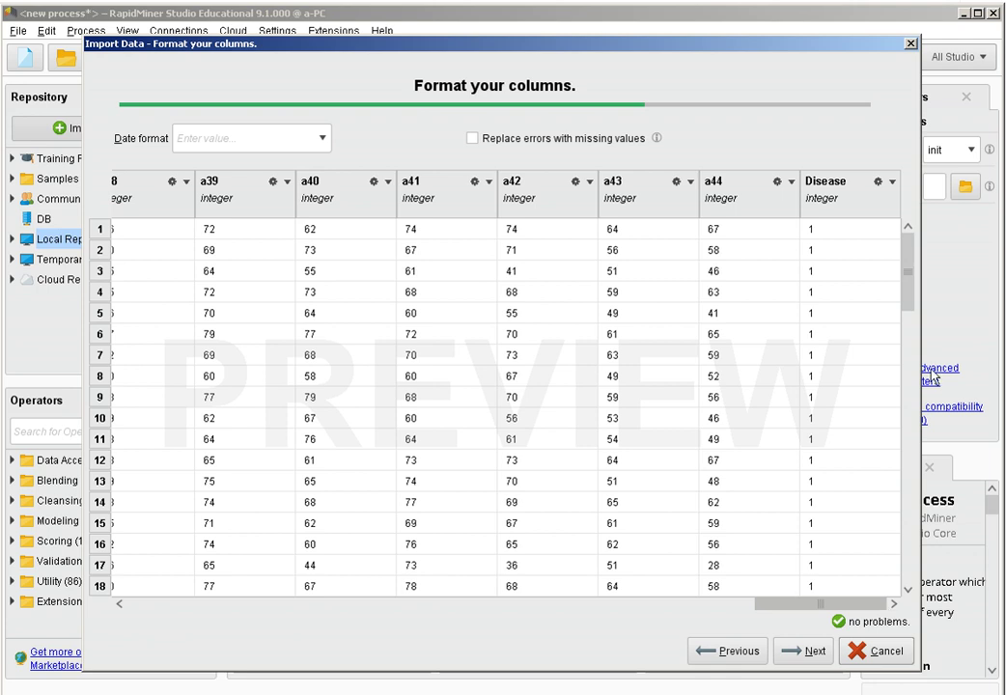
left_click(890, 181)
left_click(896, 188)
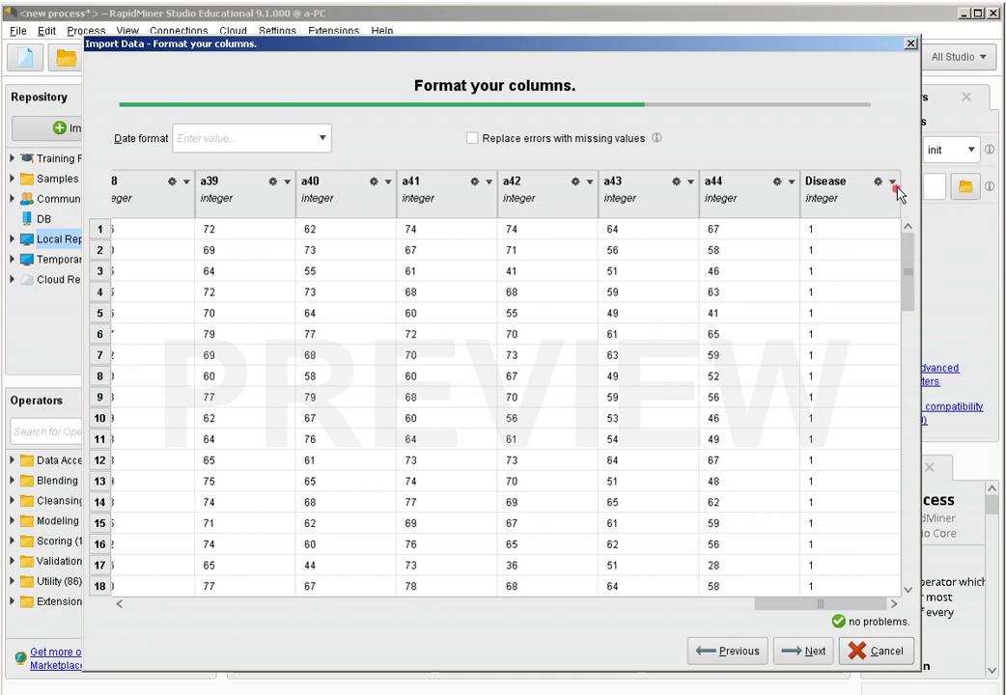
left_click(893, 183)
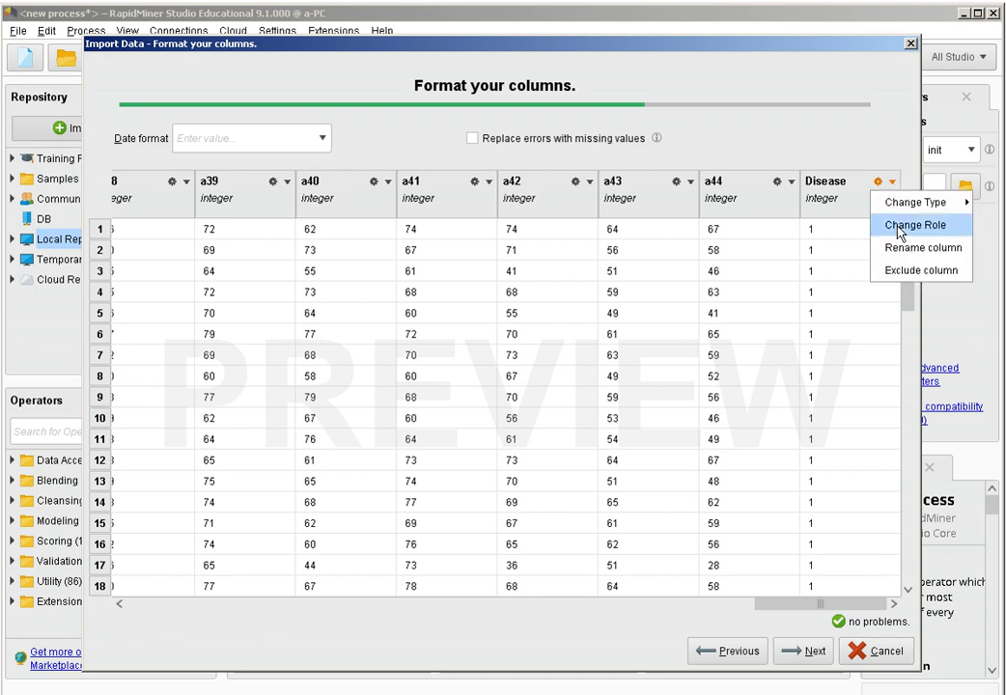
mouse_move(912, 202)
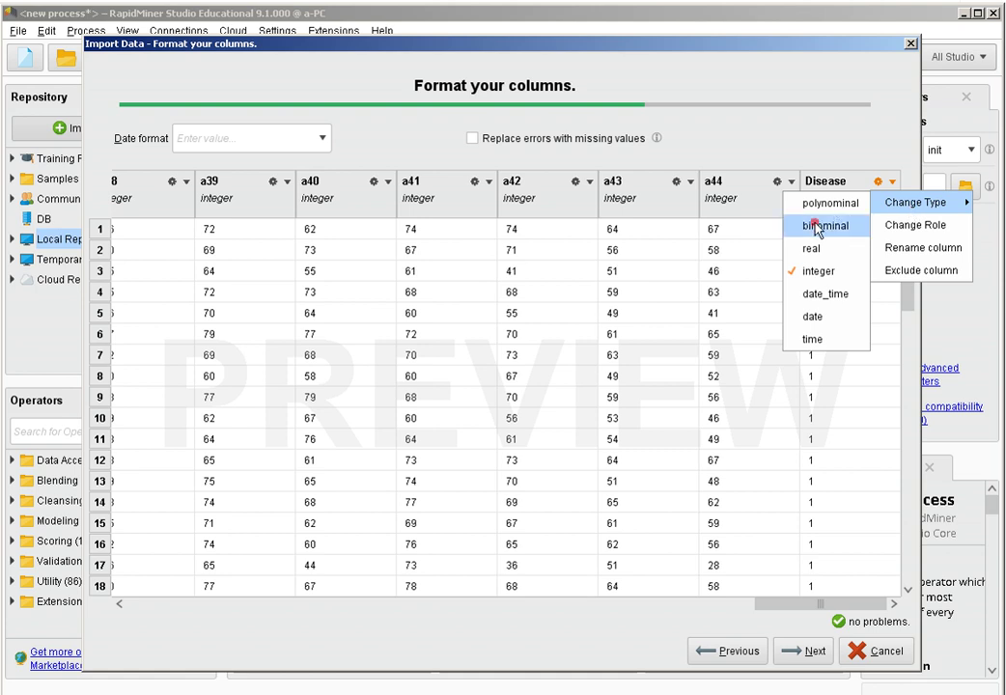
left_click(819, 226)
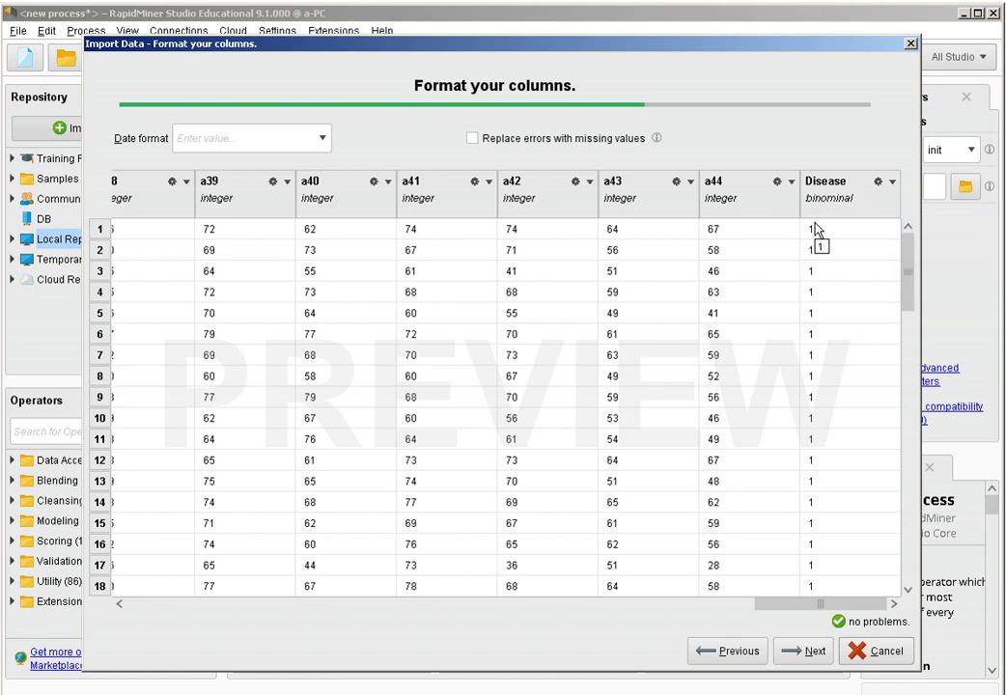
Assign the label role to the Disease column and finish the import, storing the data as SPECTF in the Local Repository.
left_click(893, 182)
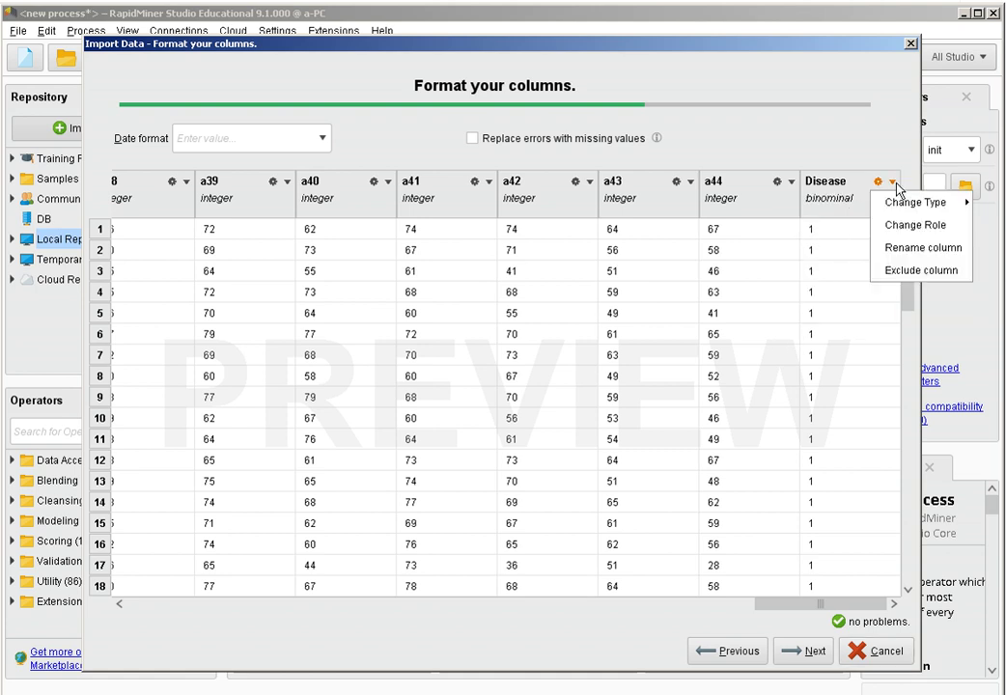
left_click(898, 225)
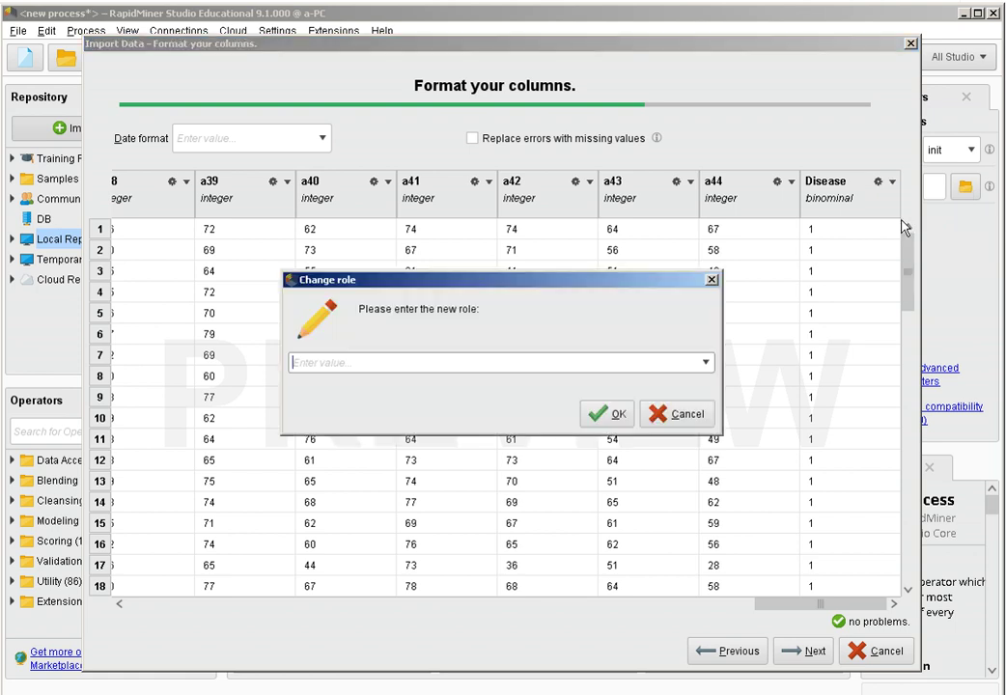
left_click(704, 362)
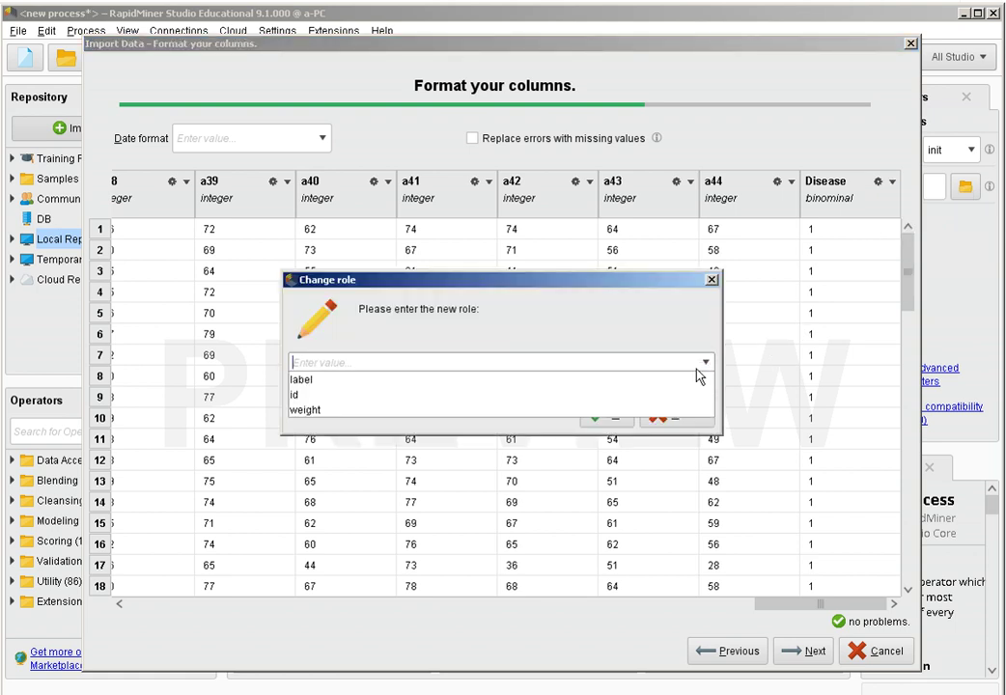
left_click(447, 384)
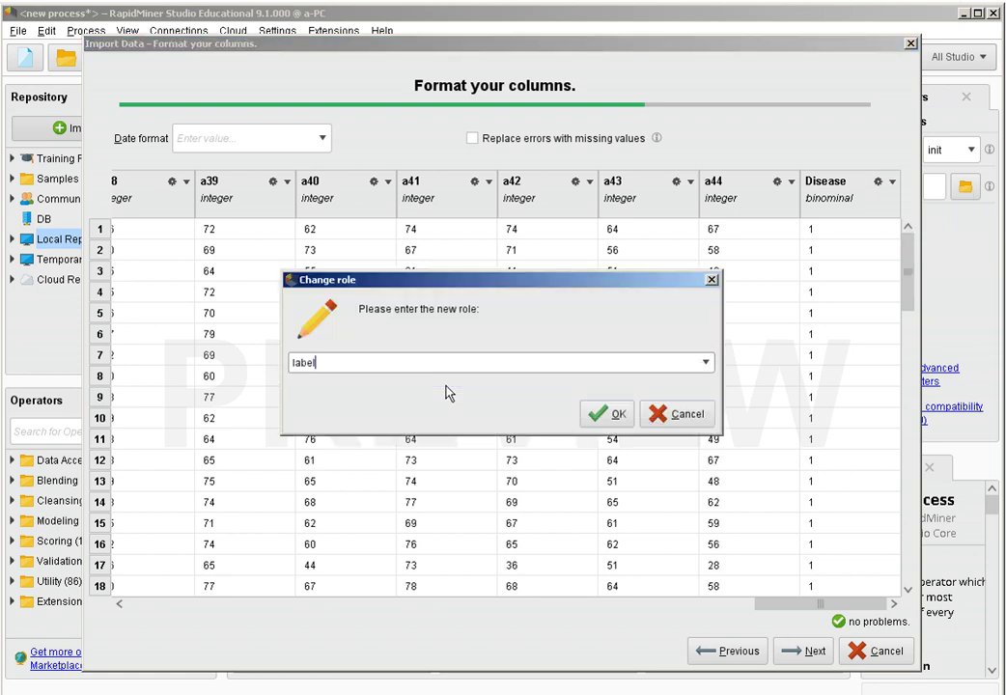
left_click(605, 415)
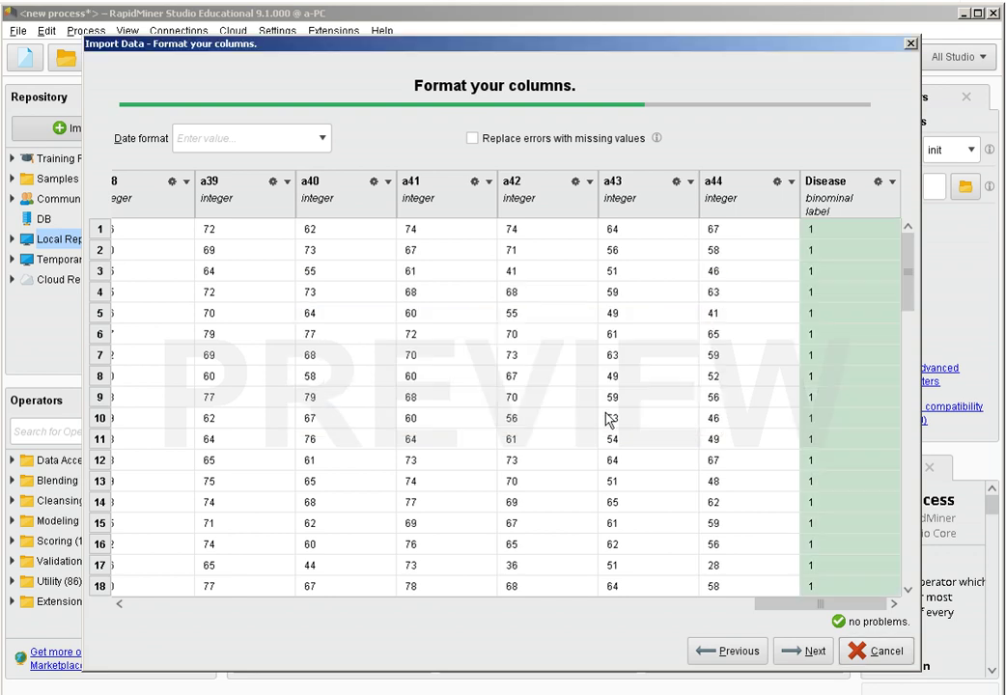
left_click(812, 657)
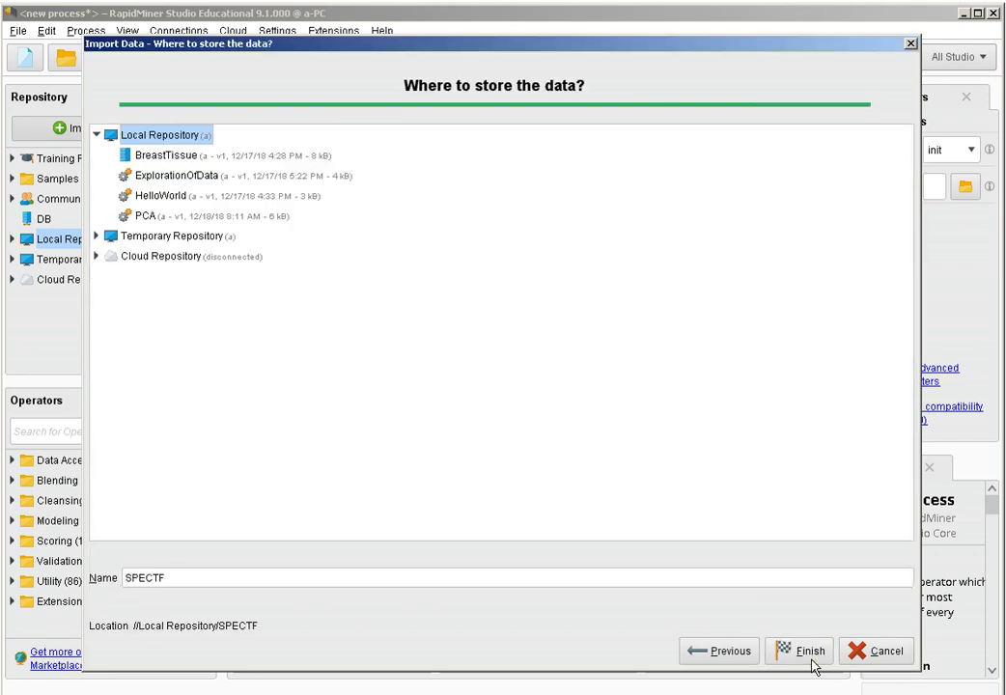
left_click(809, 652)
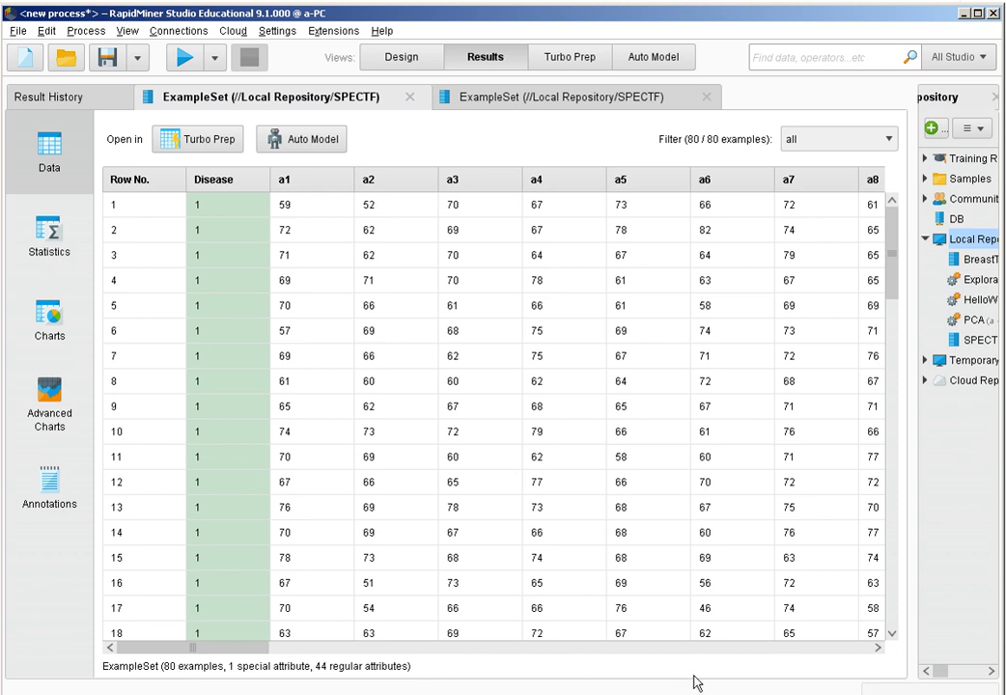
Examine the imported SPECTF example set across its columns, including the number of examples and attributes.
scroll(853, 660, "right", 5)
scroll(854, 661, "right", 5)
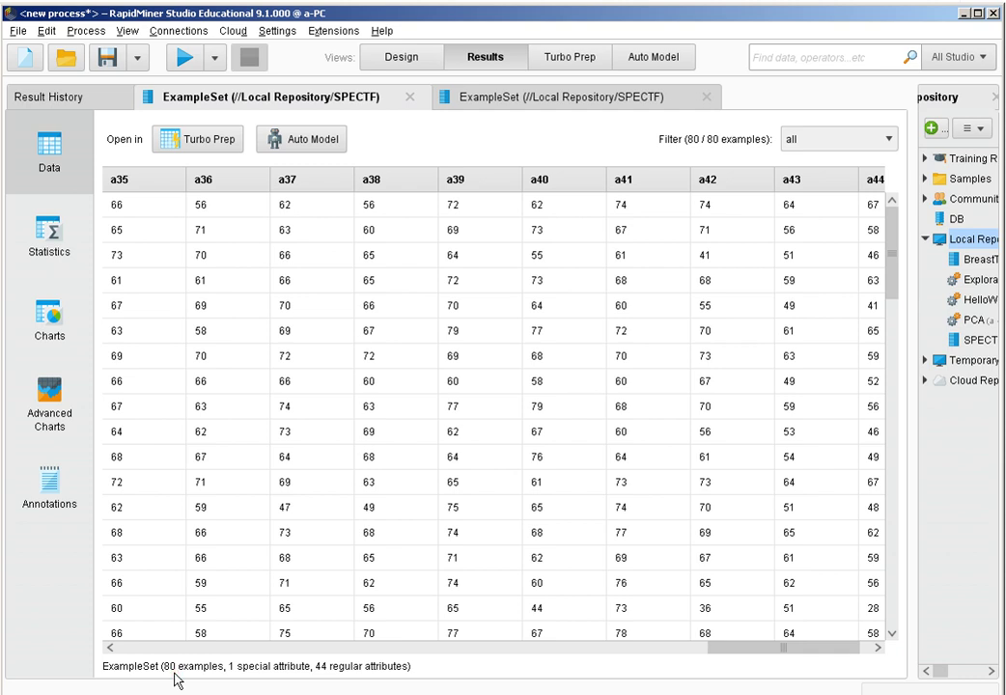
left_click_drag(737, 652, 113, 655)
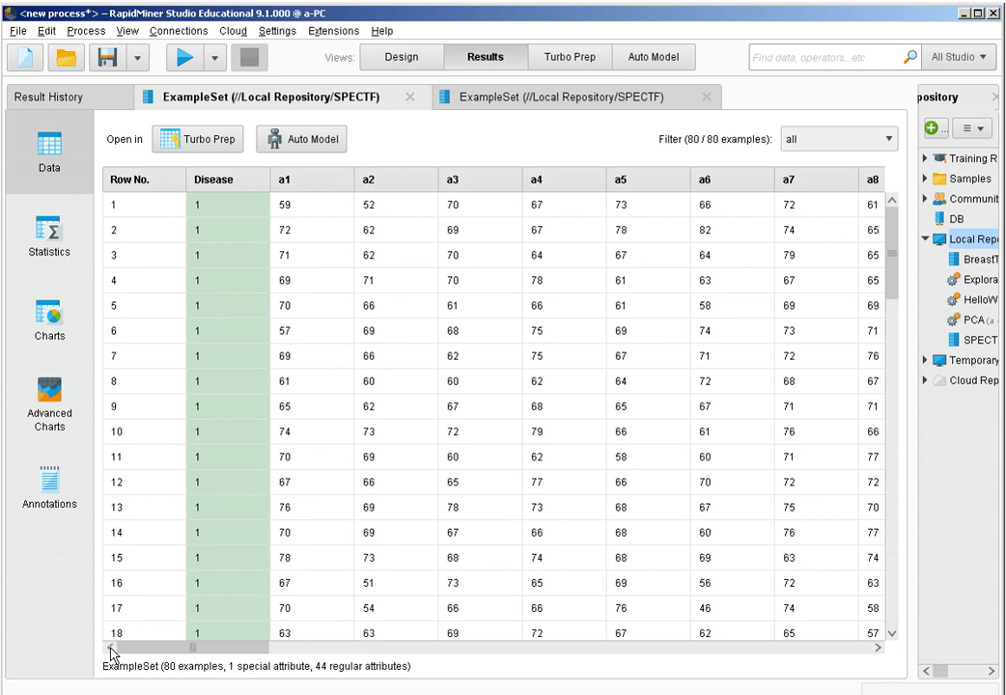
left_click(342, 667)
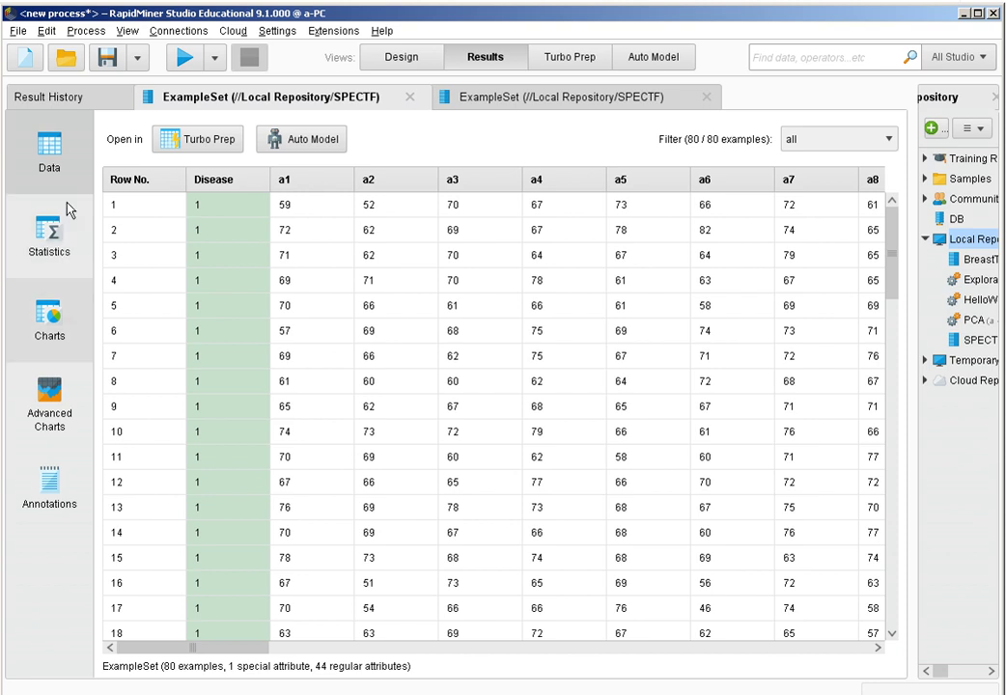
Place the SPECTF dataset from the Local Repository in the process design and add a Decision Tree operator beside it.
left_click(381, 60)
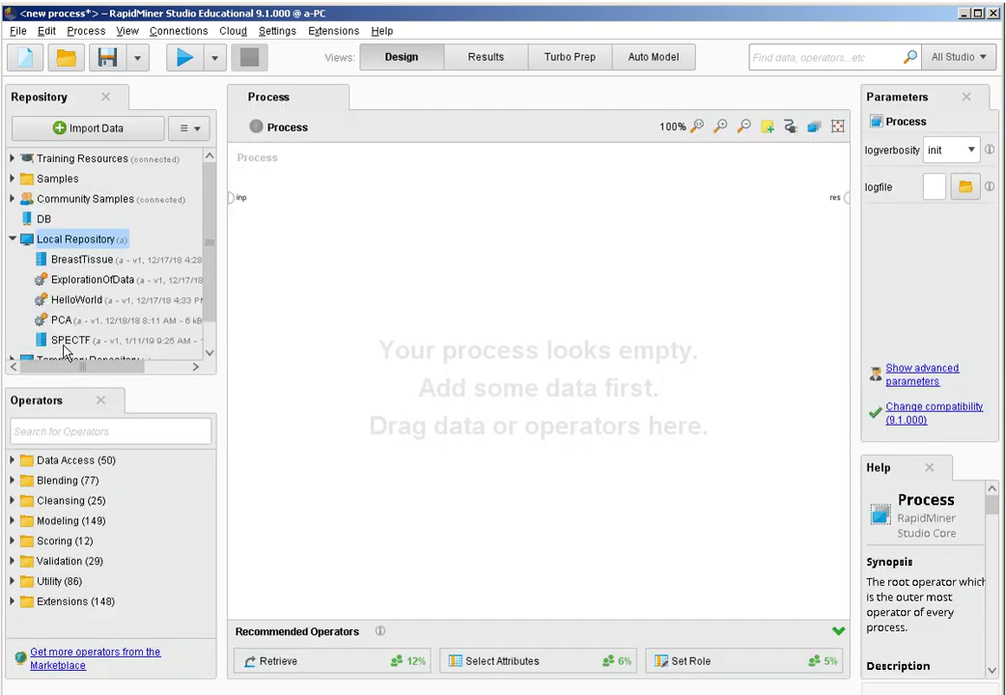
left_click_drag(67, 339, 274, 224)
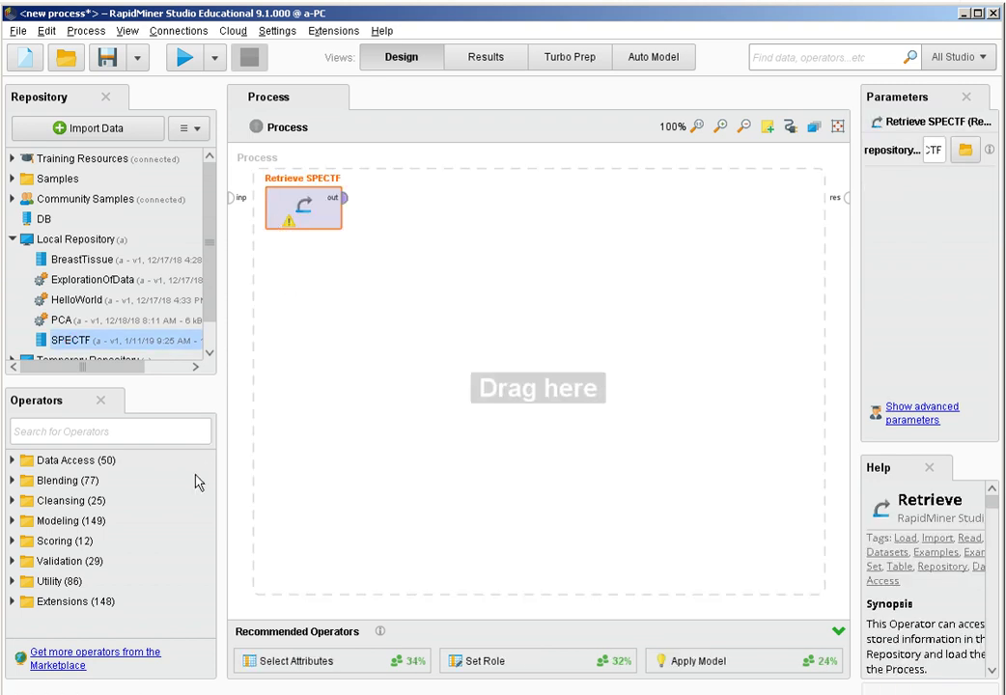
left_click(173, 434)
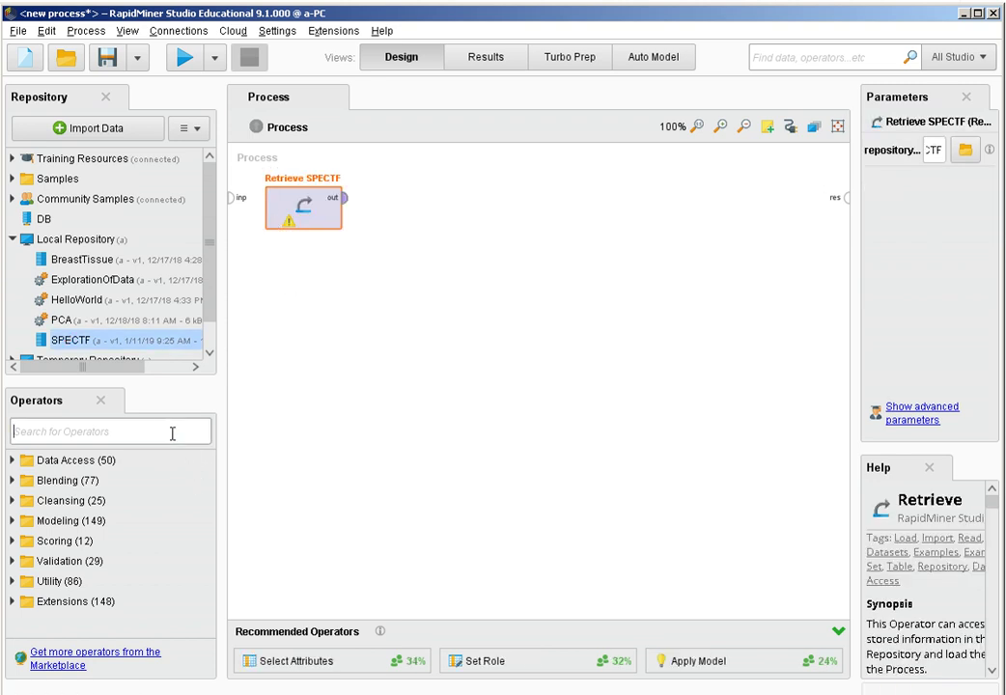
type("tree")
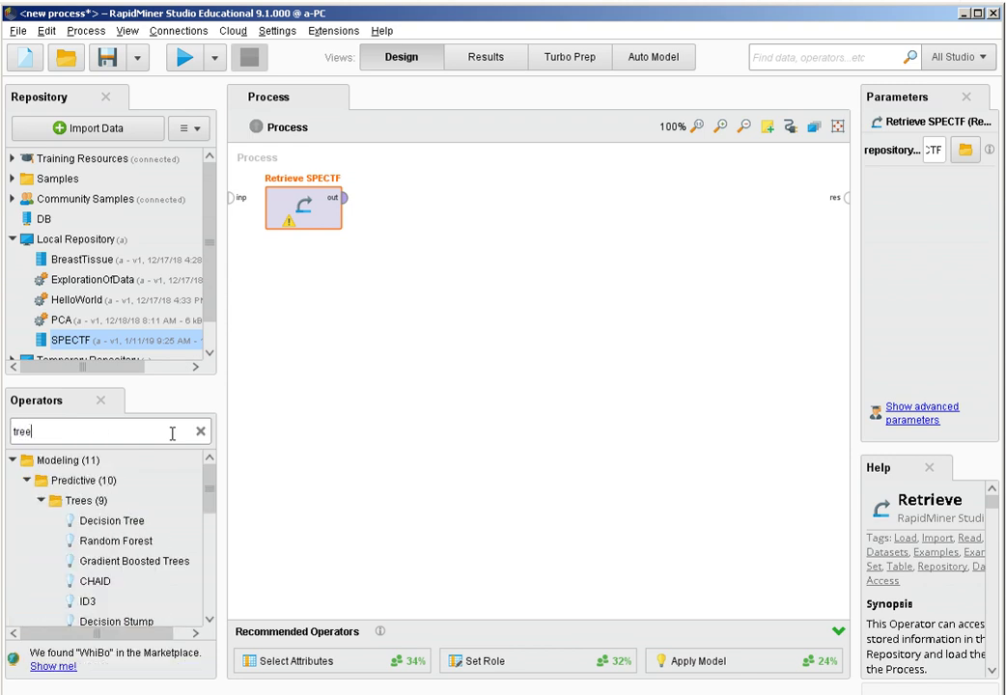
left_click_drag(112, 520, 400, 186)
Connect the output of Retrieve SPECTF to the training input of the Decision Tree operator.
left_click(350, 201)
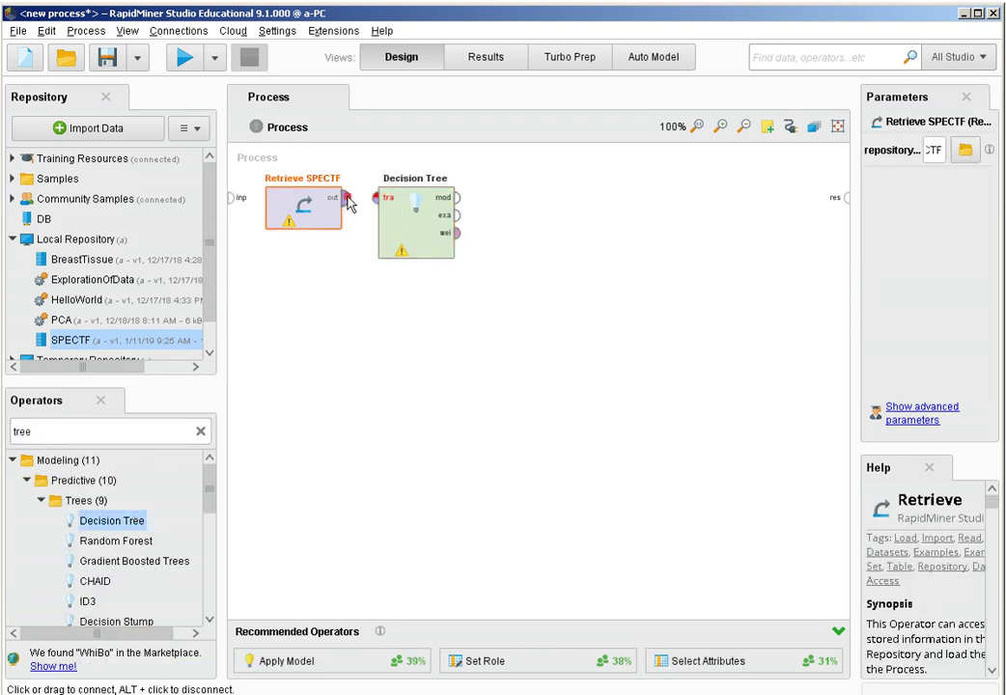
left_click(351, 201)
left_click(373, 200)
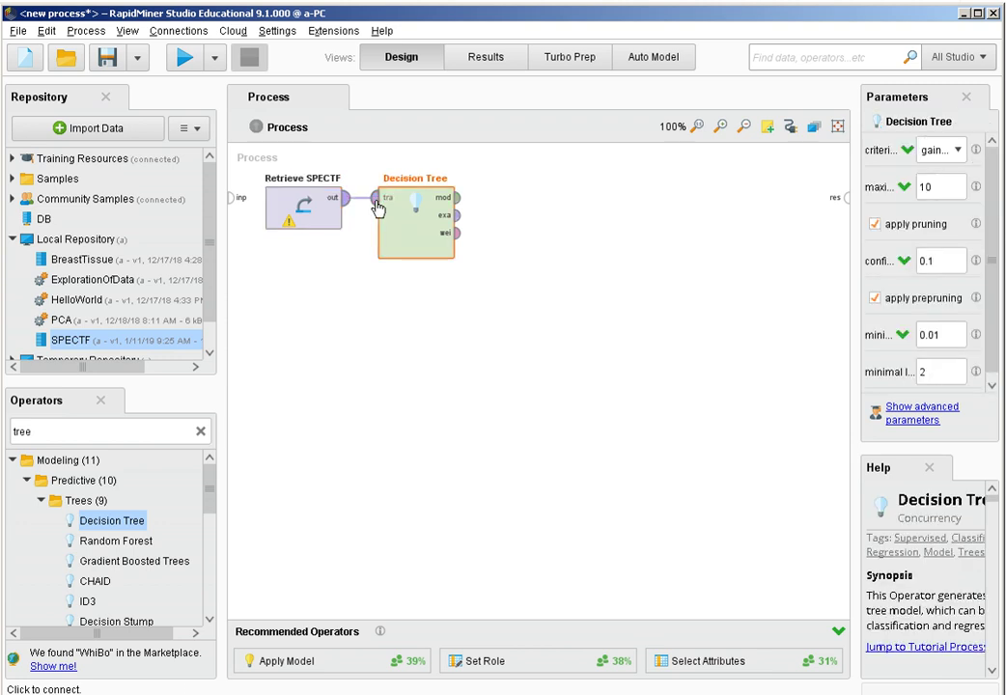
Find the Apply Model operator by searching for "apply" and place it beside the Decision Tree operator.
left_click(203, 433)
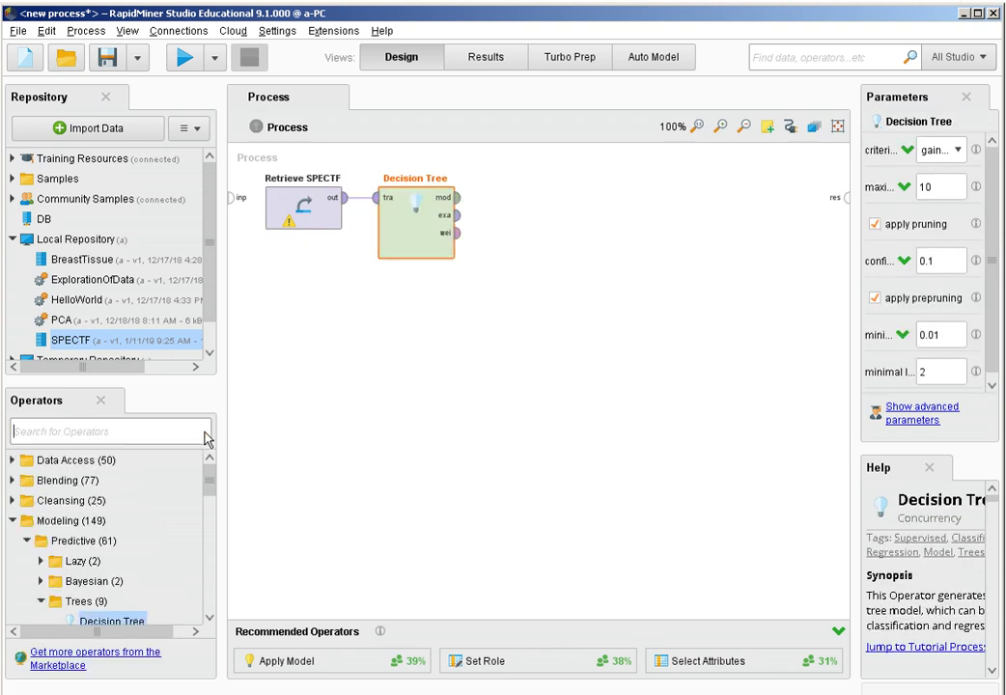
type("appl")
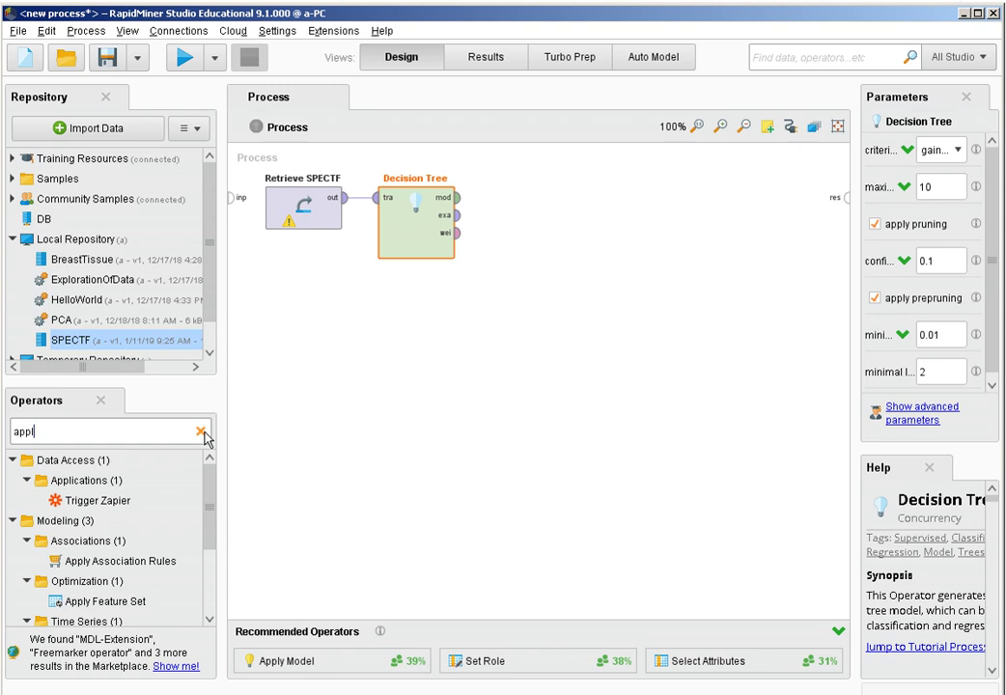
type("y")
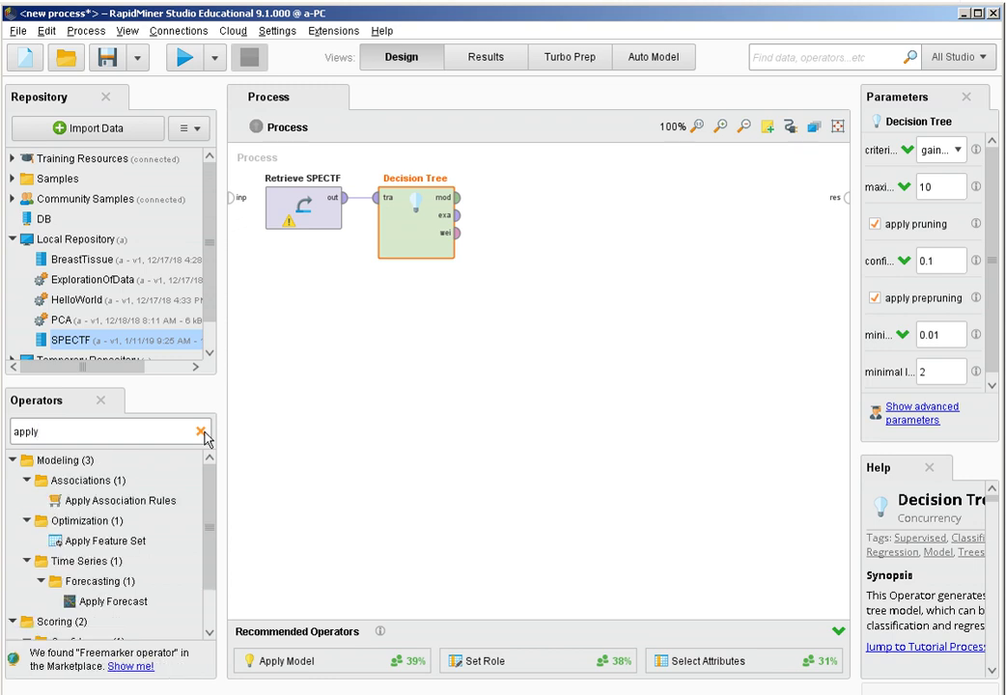
scroll(164, 541, "down", 2)
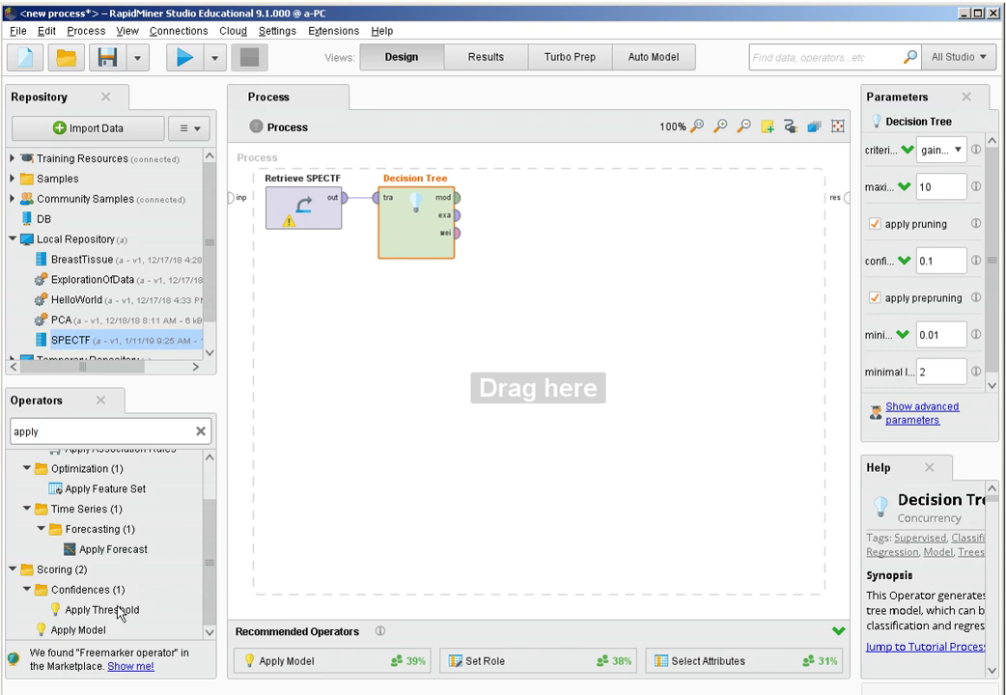
left_click_drag(81, 630, 529, 201)
Connect the Decision Tree's model and example set outputs to the model and unlabelled data inputs of Apply Model.
left_click(457, 203)
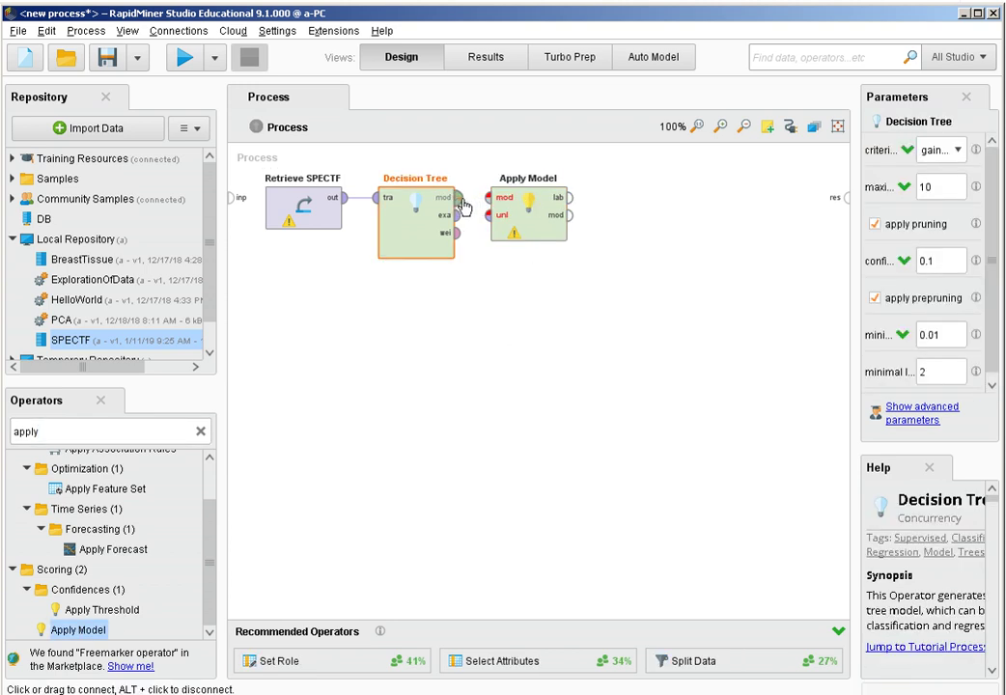
left_click(488, 197)
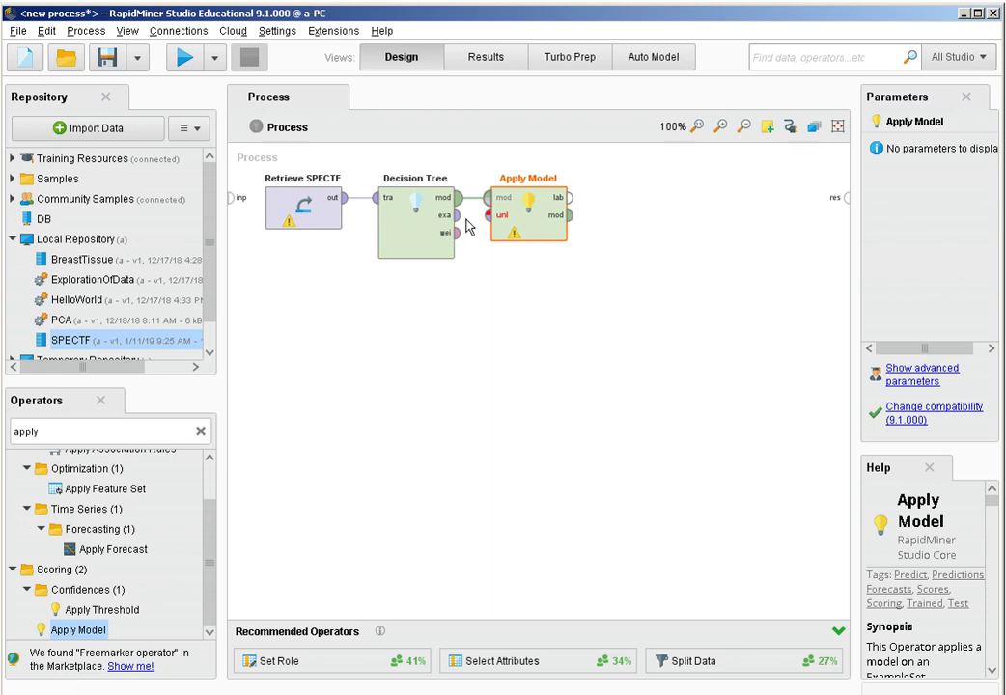
left_click(458, 216)
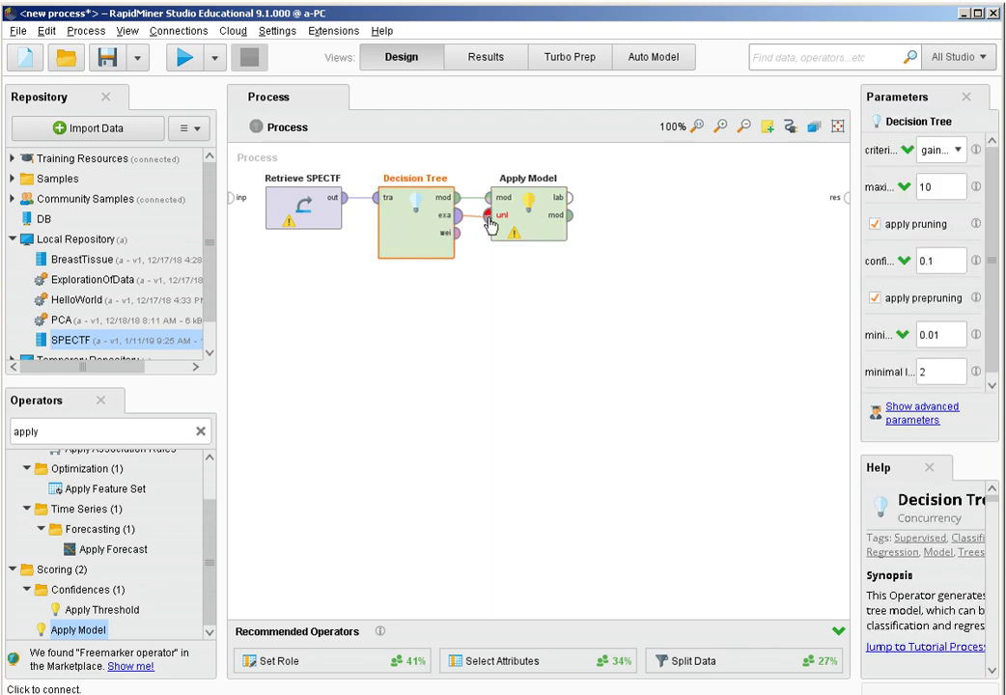
left_click(488, 215)
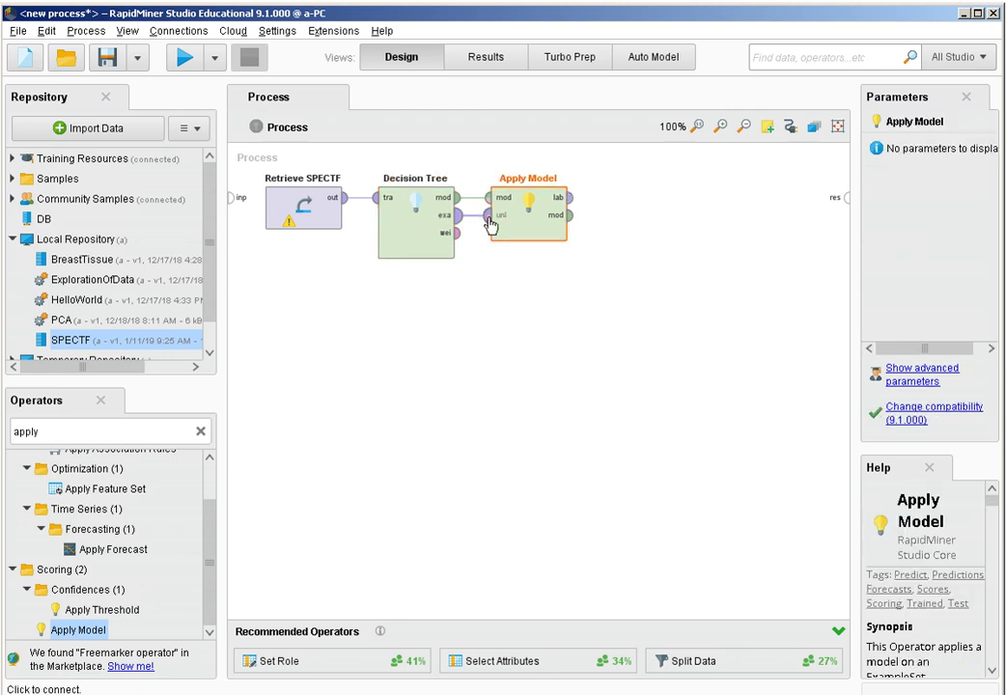
Find the Performance (Classification) operator by searching for "accur" and place it after Apply Model in the process.
left_click(200, 434)
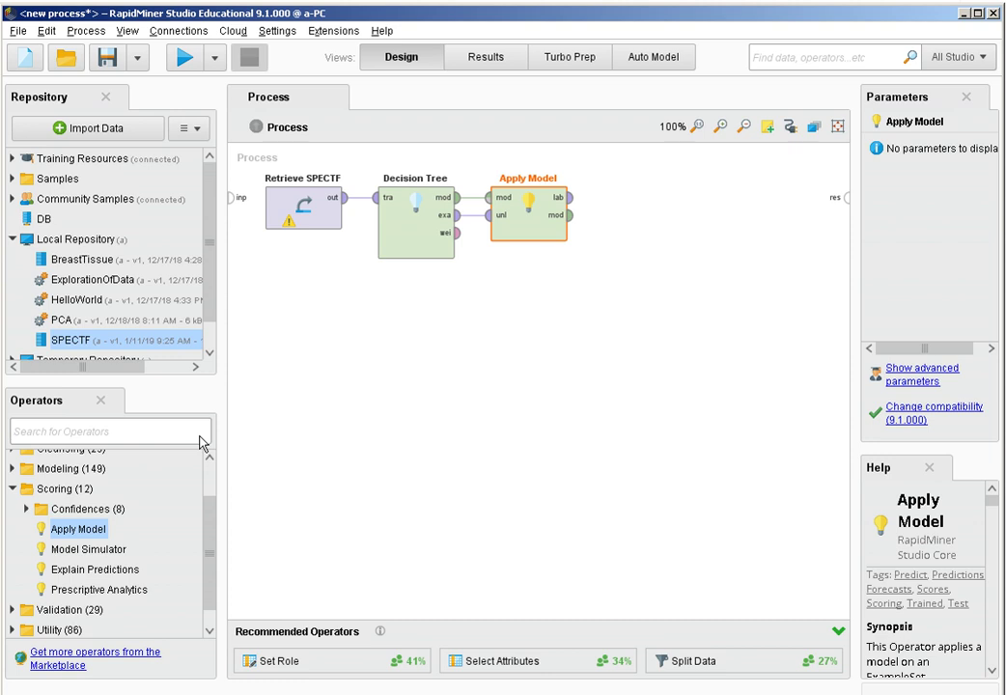
type("accur")
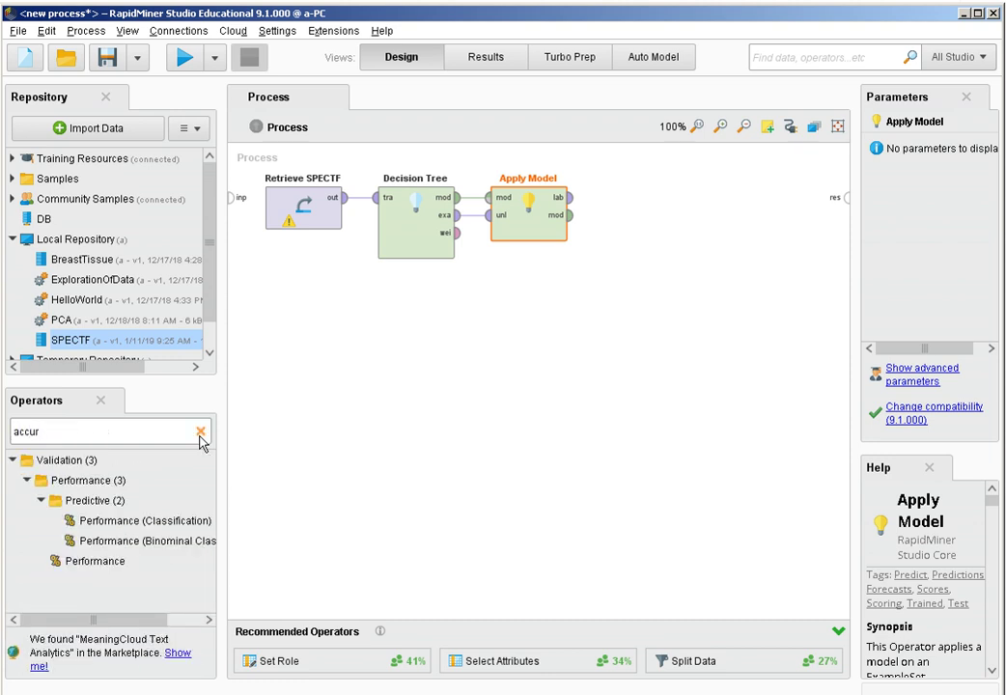
left_click_drag(184, 521, 182, 528)
left_click_drag(270, 499, 676, 207)
Connect Apply Model's labelled data output to the Performance operator and move that operator closer to Apply Model.
left_click(576, 200)
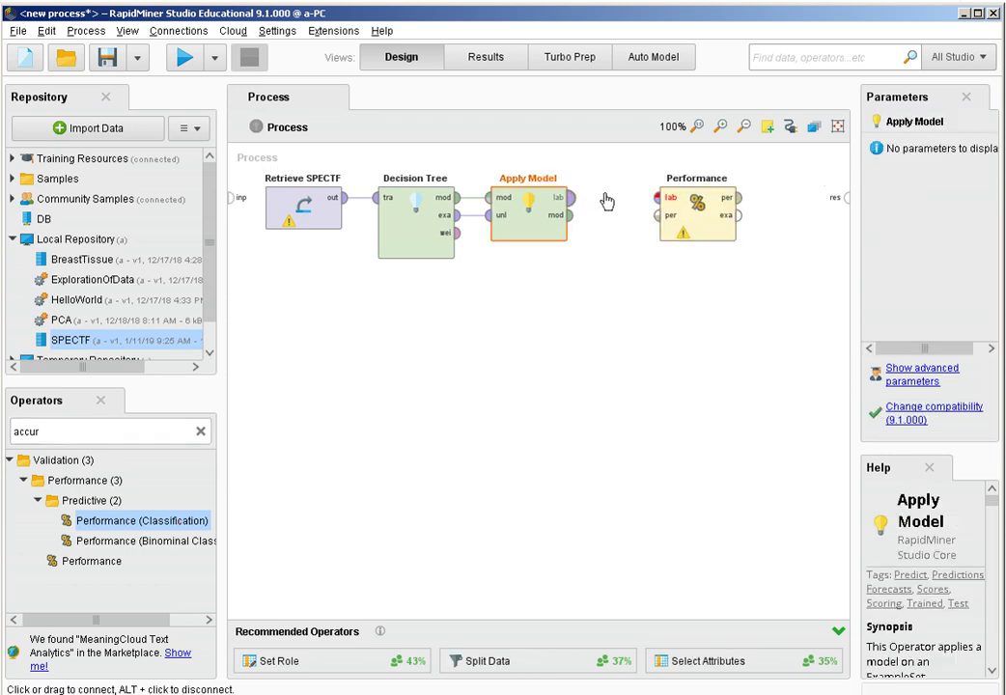
left_click(575, 198)
left_click(656, 205)
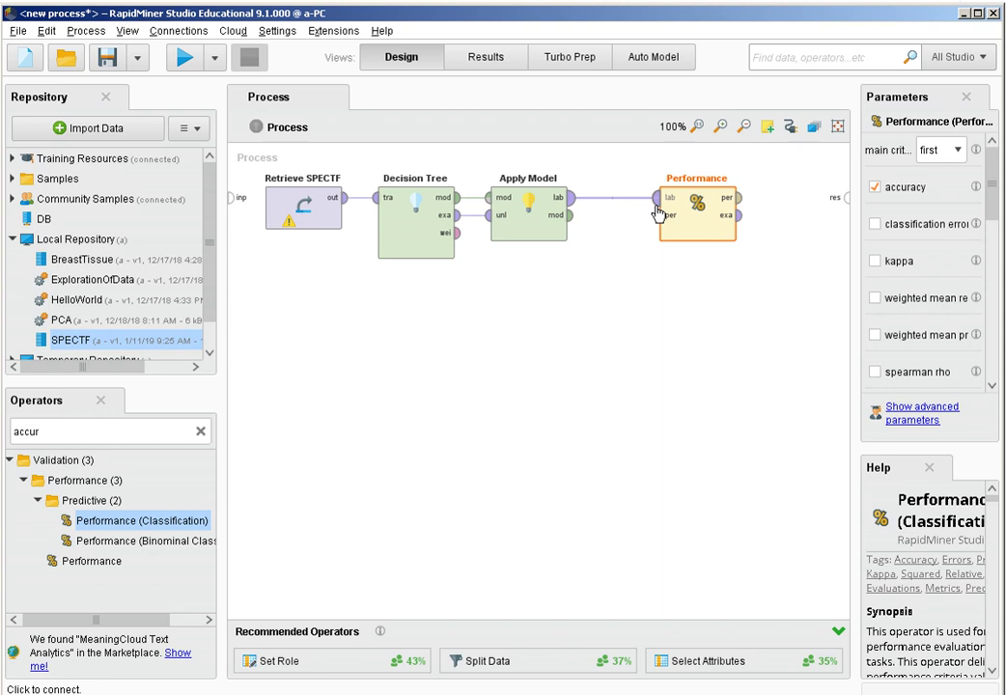
left_click_drag(686, 218, 653, 216)
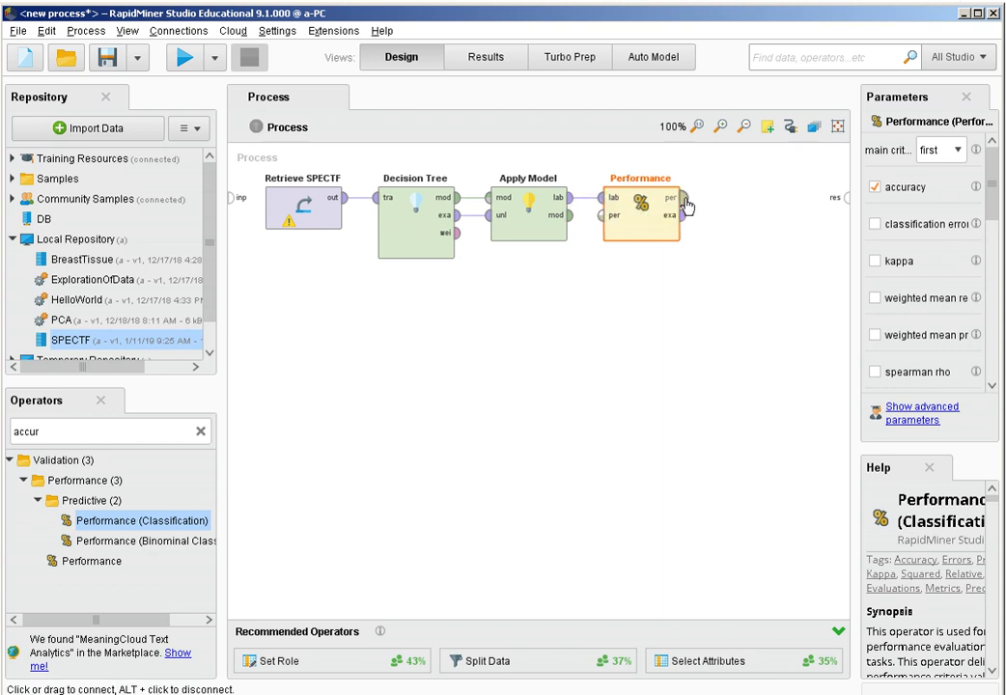
Connect the Performance operator's performance output to the process result port and run the process.
left_click(683, 198)
left_click(846, 198)
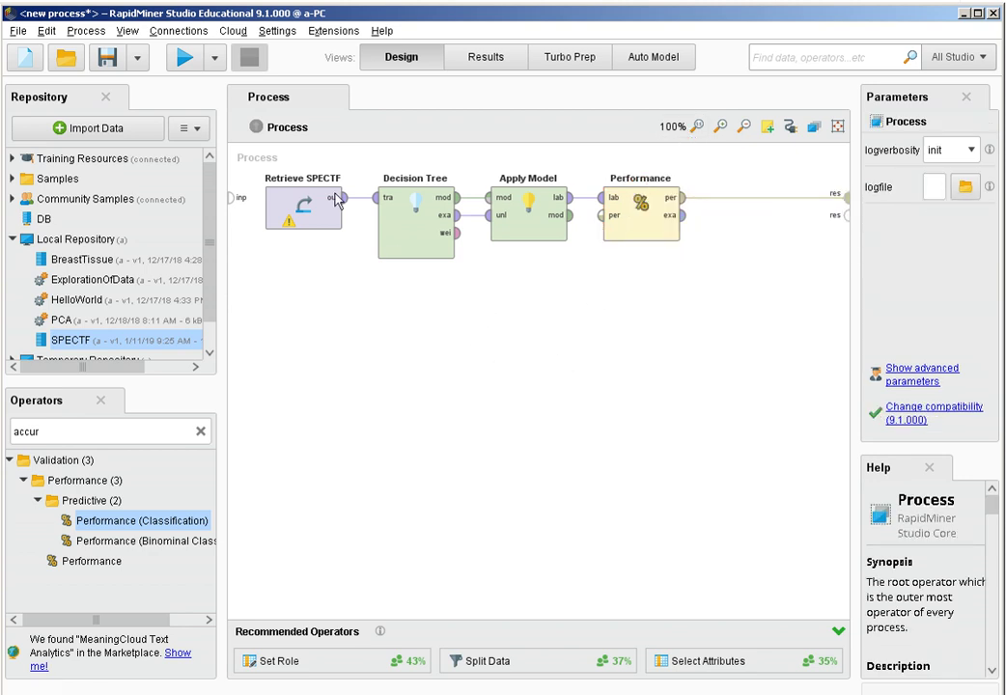
left_click(185, 60)
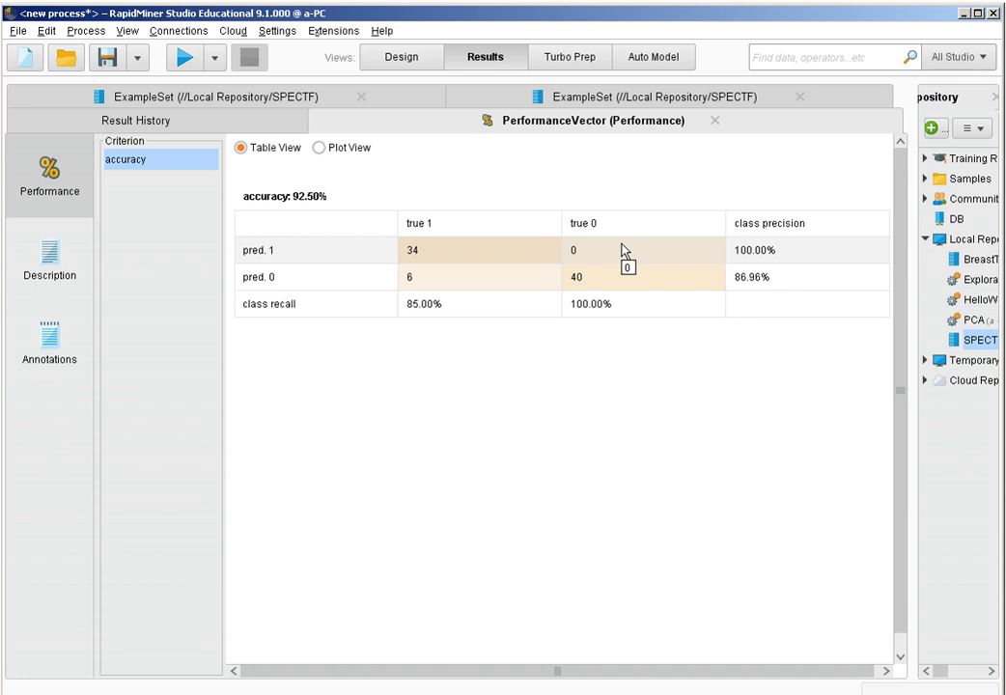
Return to the process design, search operators for "cost" and place Performance (Costs) below and beyond the Performance operator.
left_click(399, 56)
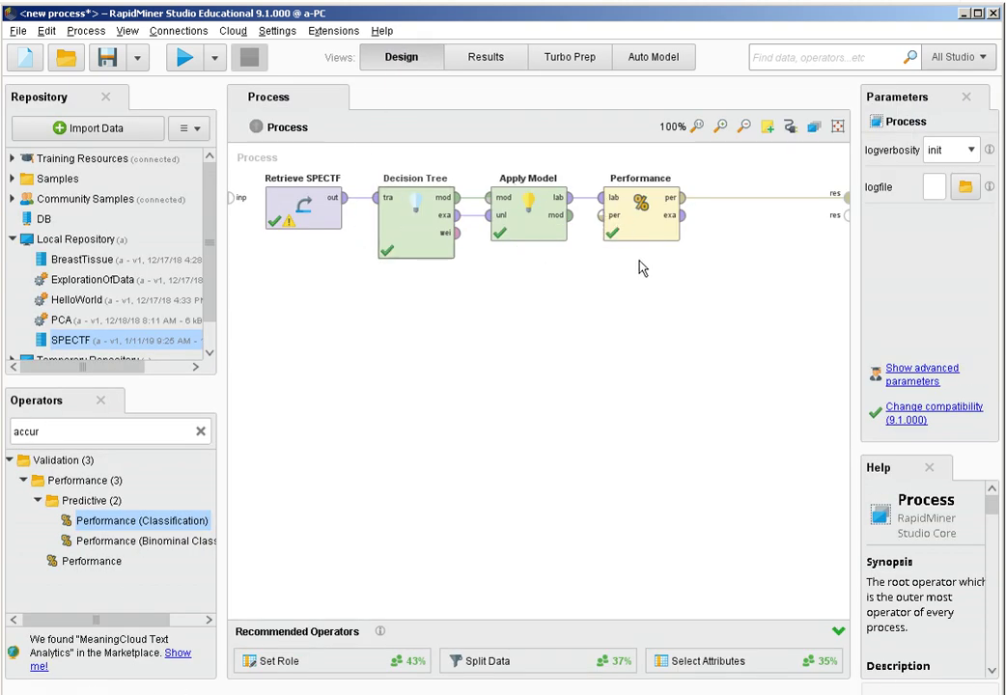
left_click(201, 433)
type("cost")
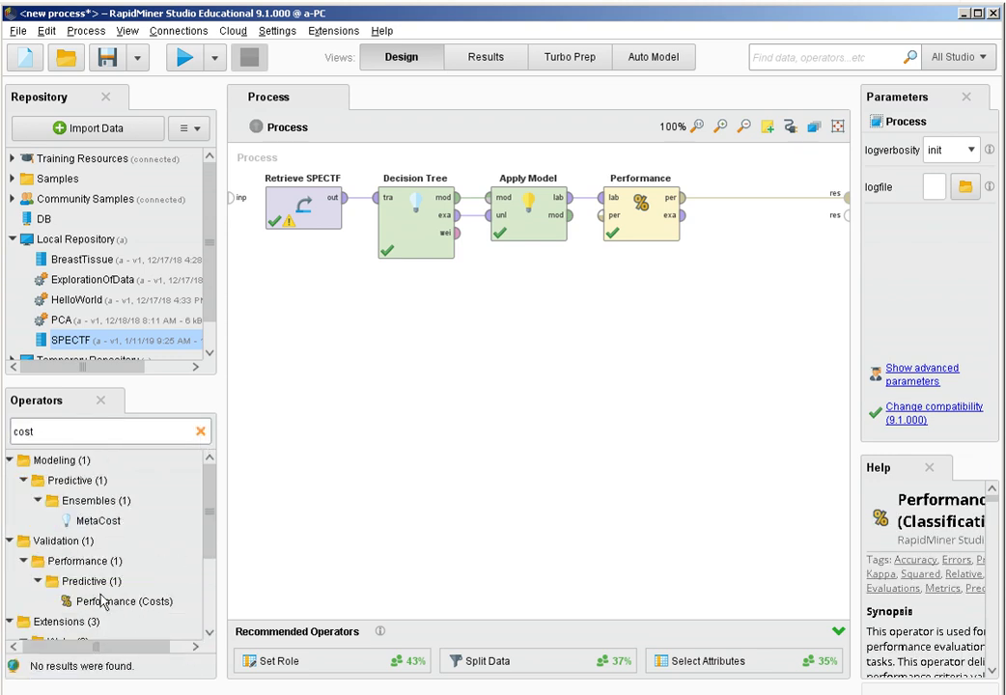
mouse_move(101, 602)
left_mouse_down()
mouse_move(117, 601)
mouse_move(99, 564)
mouse_move(116, 610)
left_mouse_up()
left_click(114, 604)
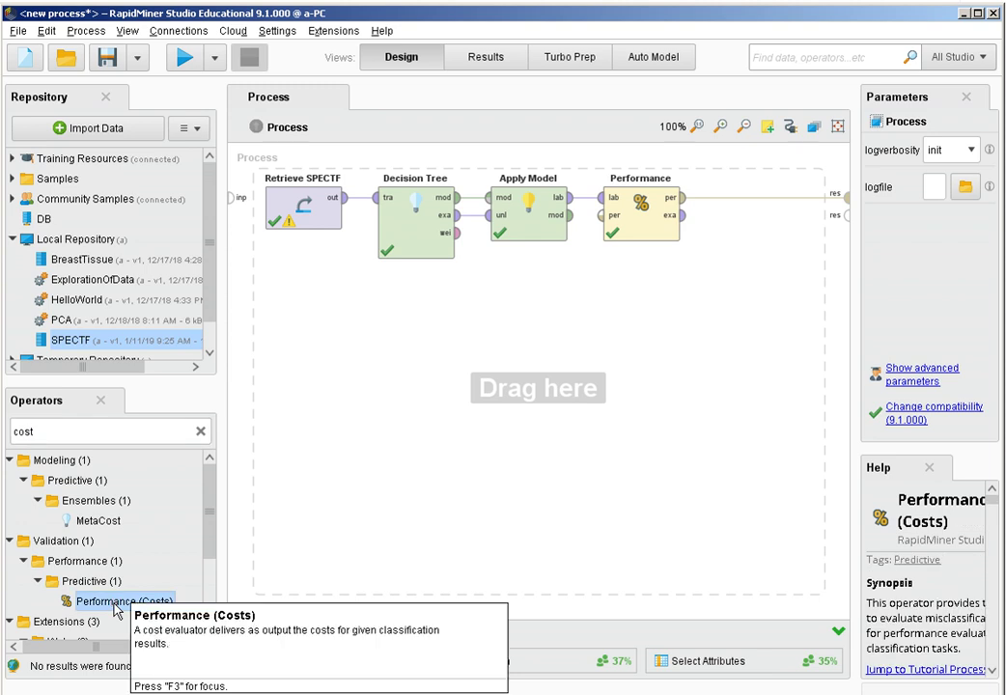
left_click_drag(114, 604, 753, 251)
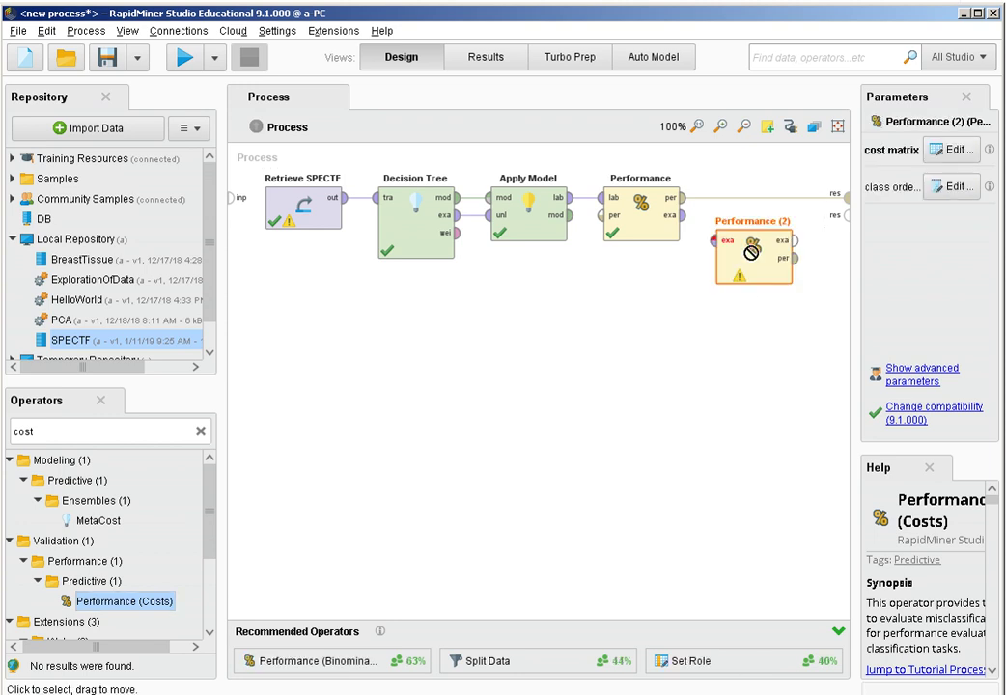
Connect Performance's example set output to the Performance (Costs) operator, and that operator's performance output to the second result port.
left_click(671, 228)
left_click(714, 240)
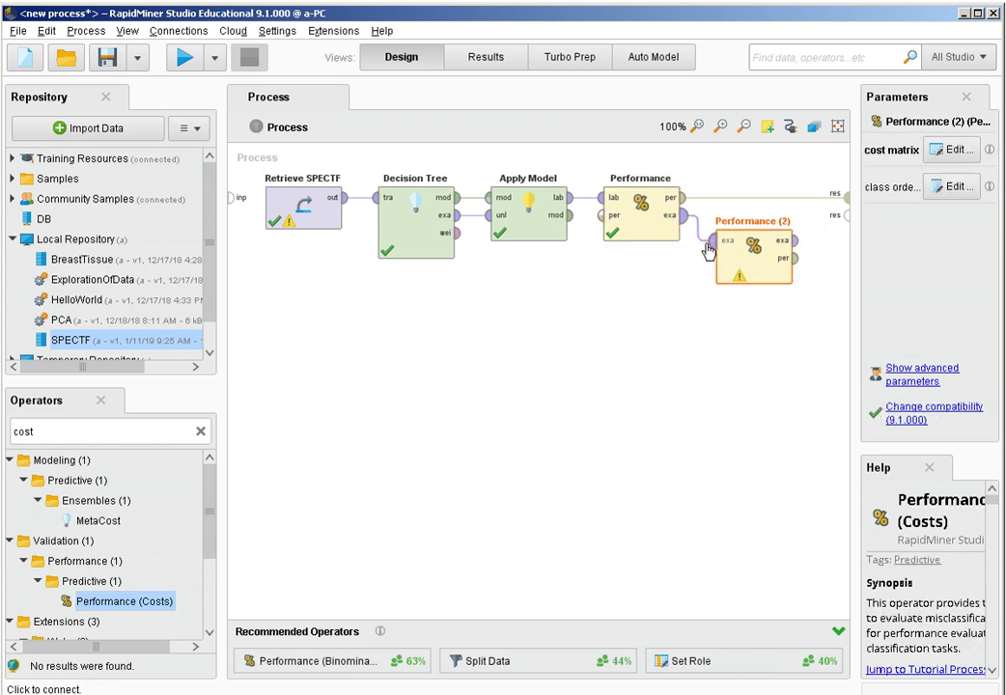
left_click(782, 258)
left_click(845, 214)
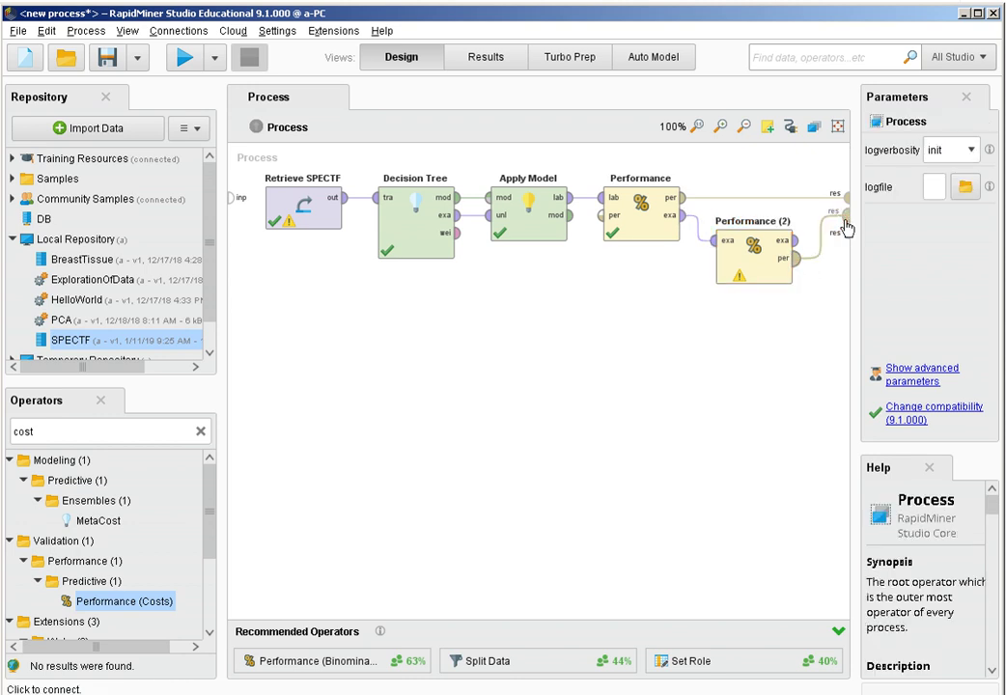
Open the cost matrix of the Performance (Costs) operator and enlarge it to two classes.
left_click(762, 264)
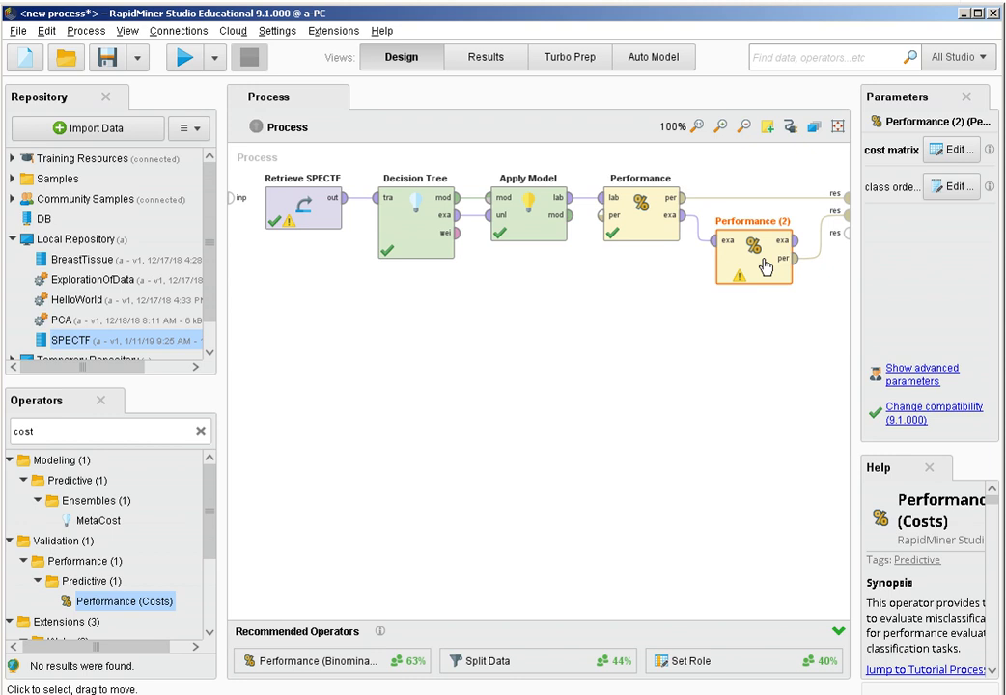
left_click(954, 151)
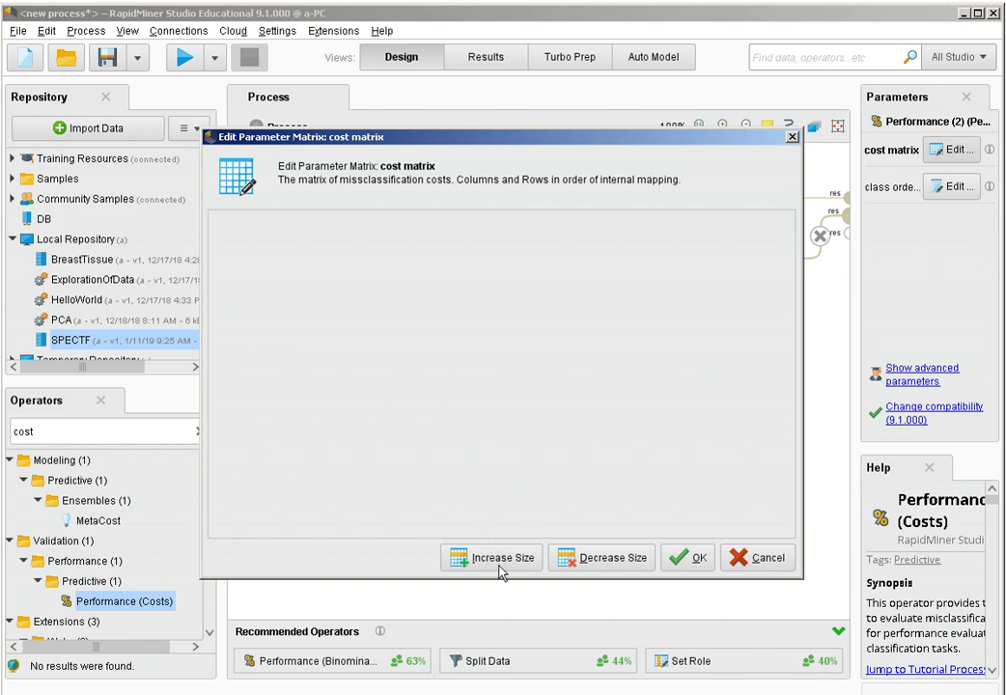
left_click(501, 569)
left_click(502, 569)
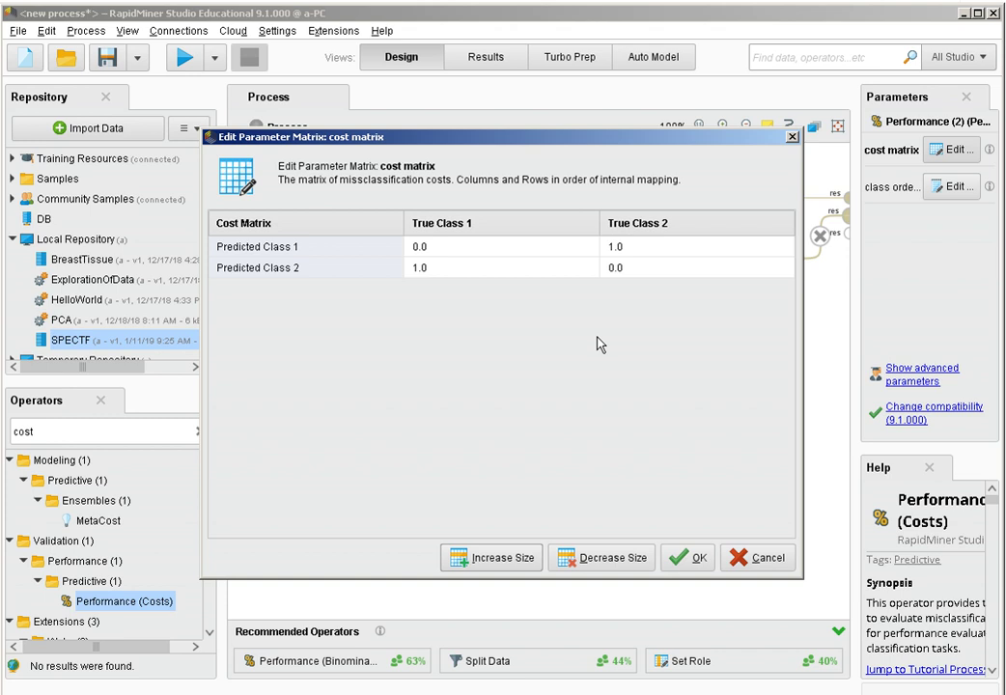
Set the cost of Predicted Class 2 for True Class 1 to 10, accept the cost matrix and run the process.
left_click(632, 249)
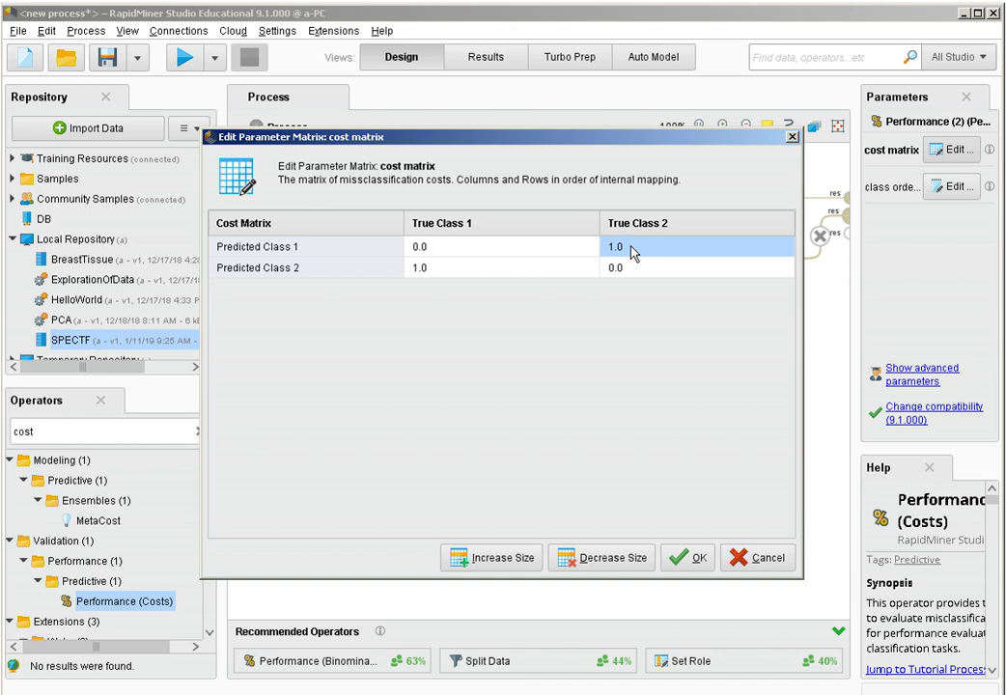
left_click(529, 274)
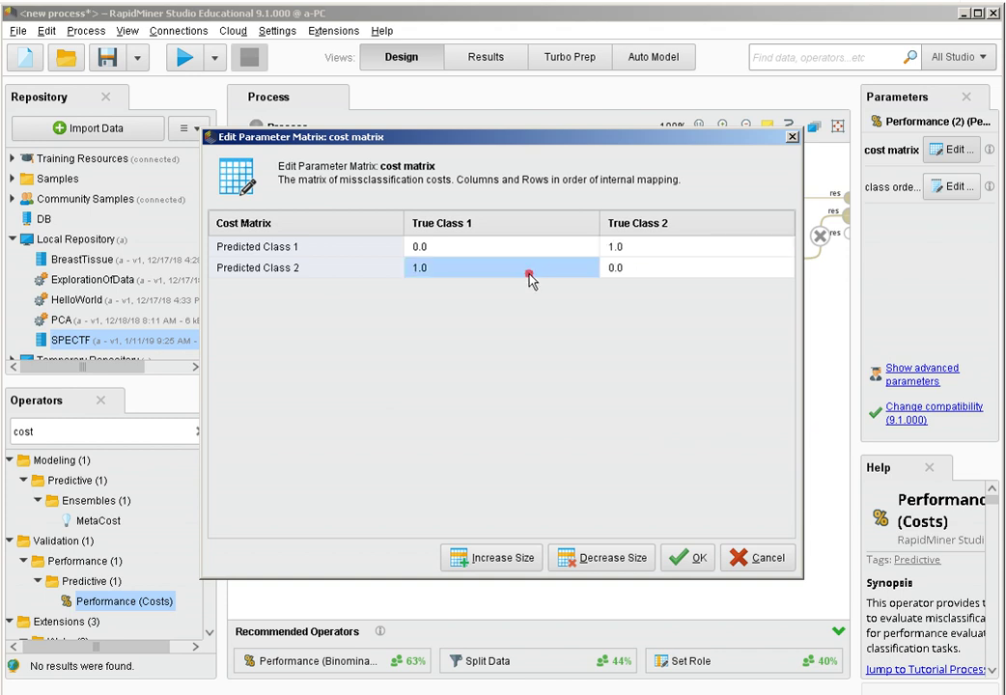
double_click(529, 268)
key("BackSpace")
key("BackSpace")
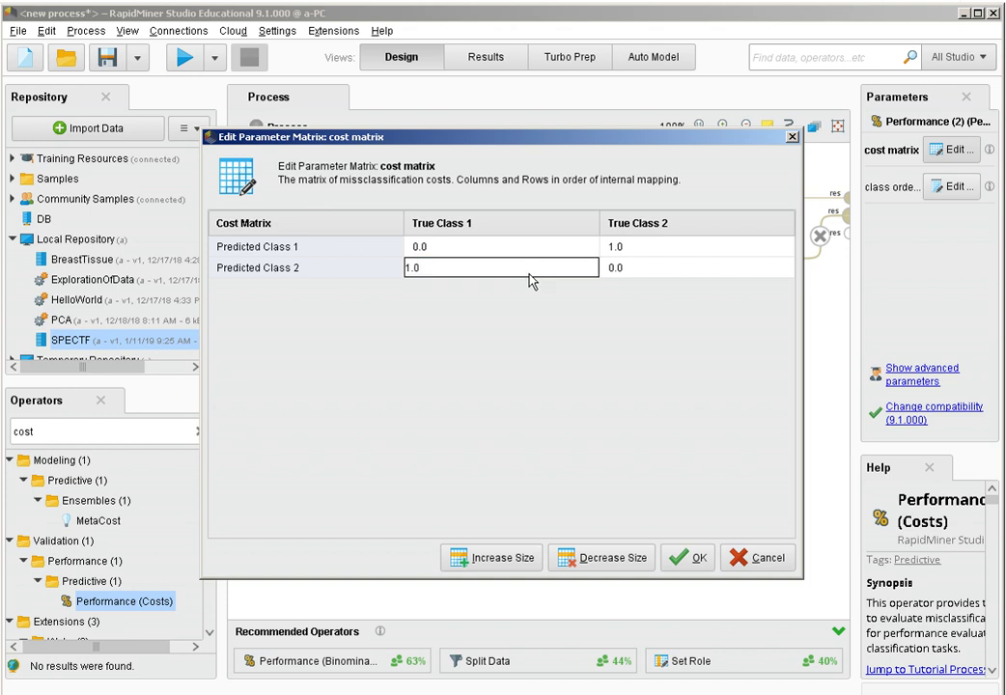
type("0")
key("Return")
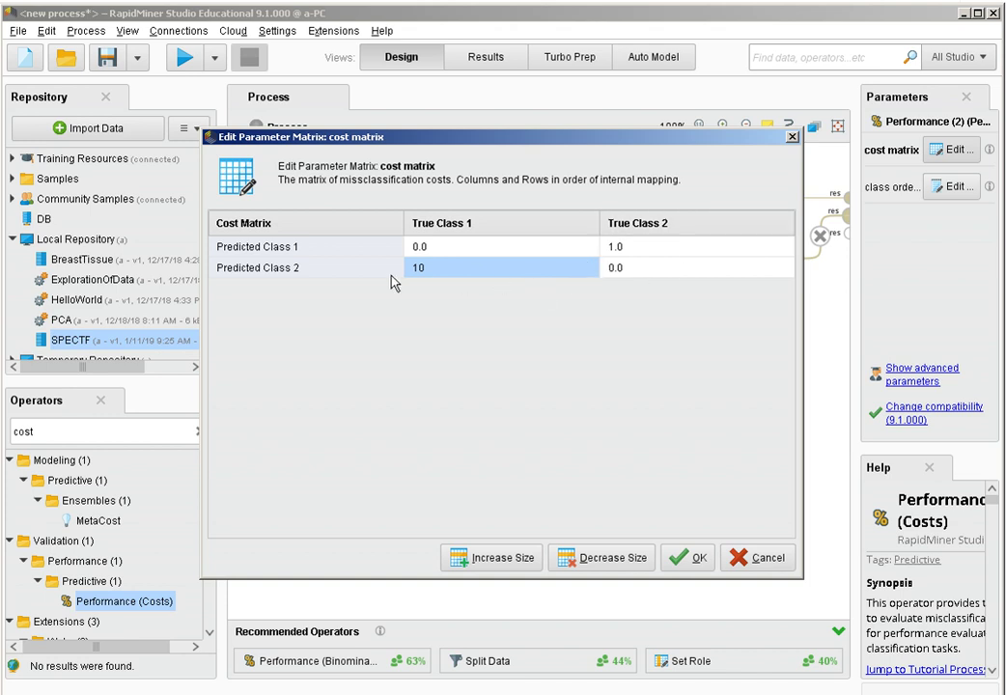
left_click(633, 251)
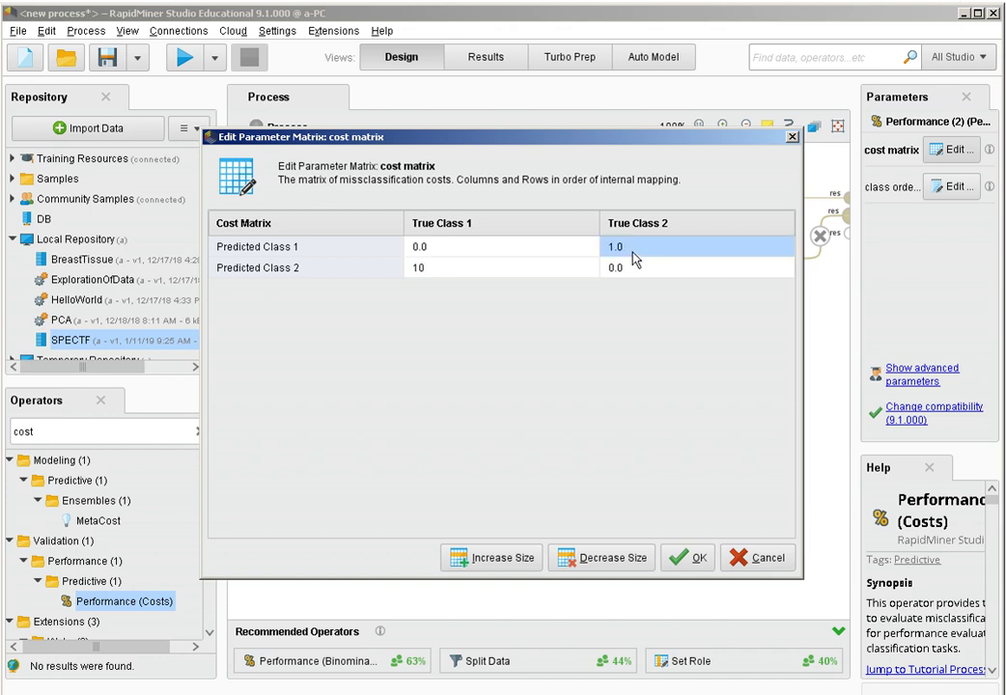
left_click(563, 275)
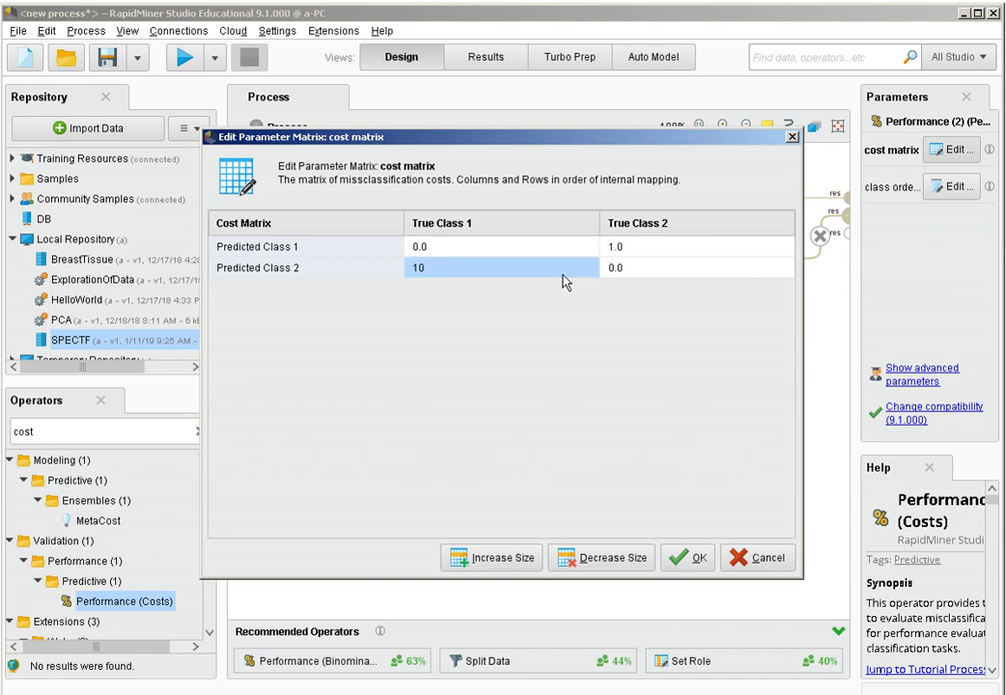
left_click(701, 572)
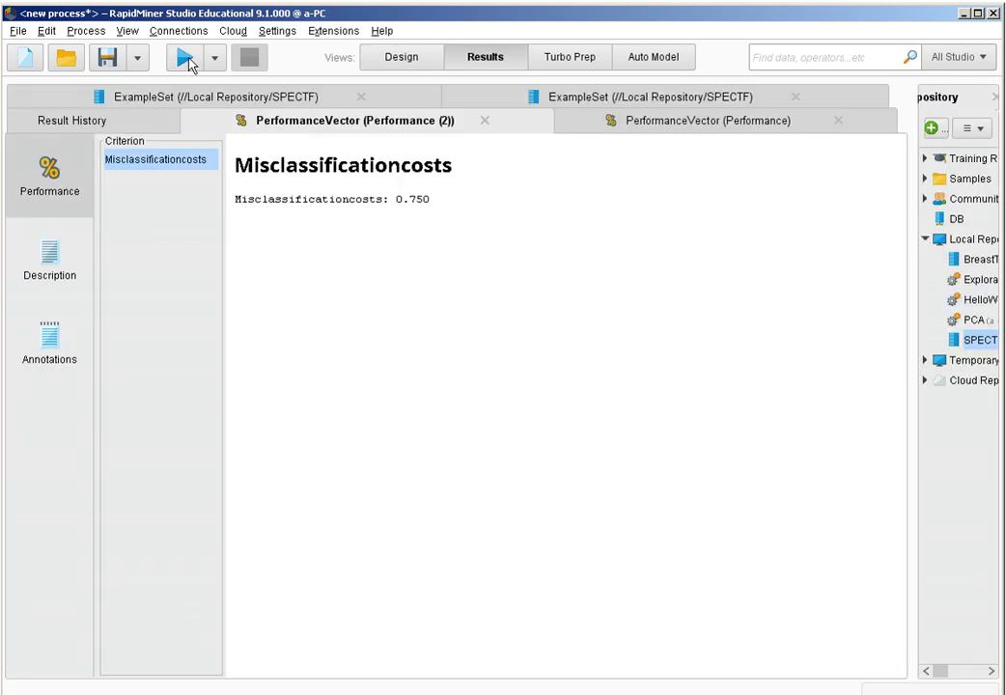
Compare the accuracy confusion matrix with the misclassification costs result.
left_click(653, 125)
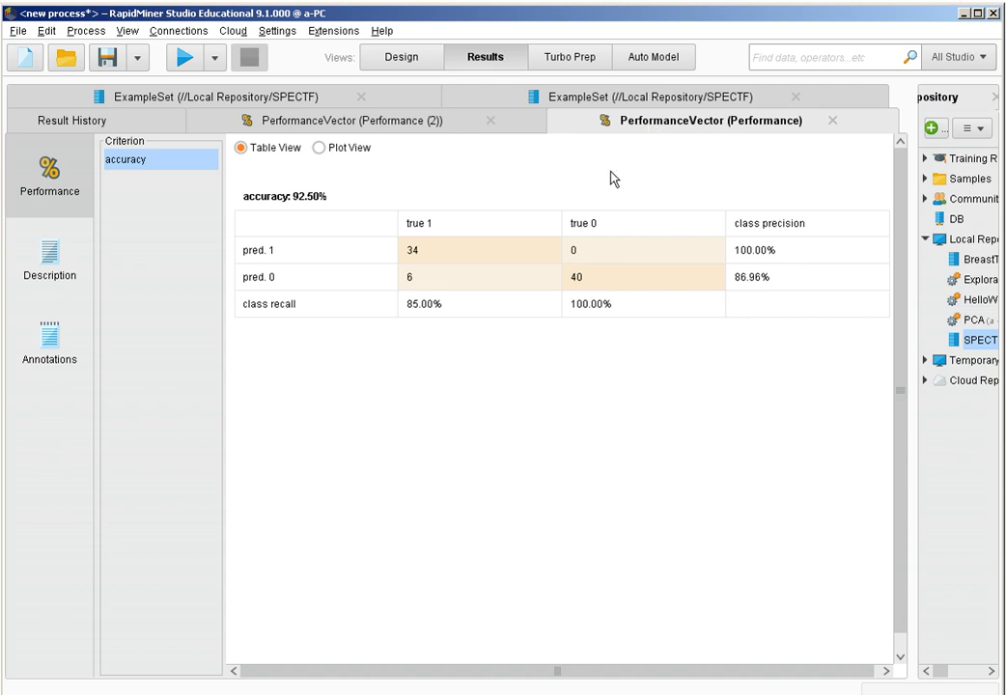
left_click(375, 123)
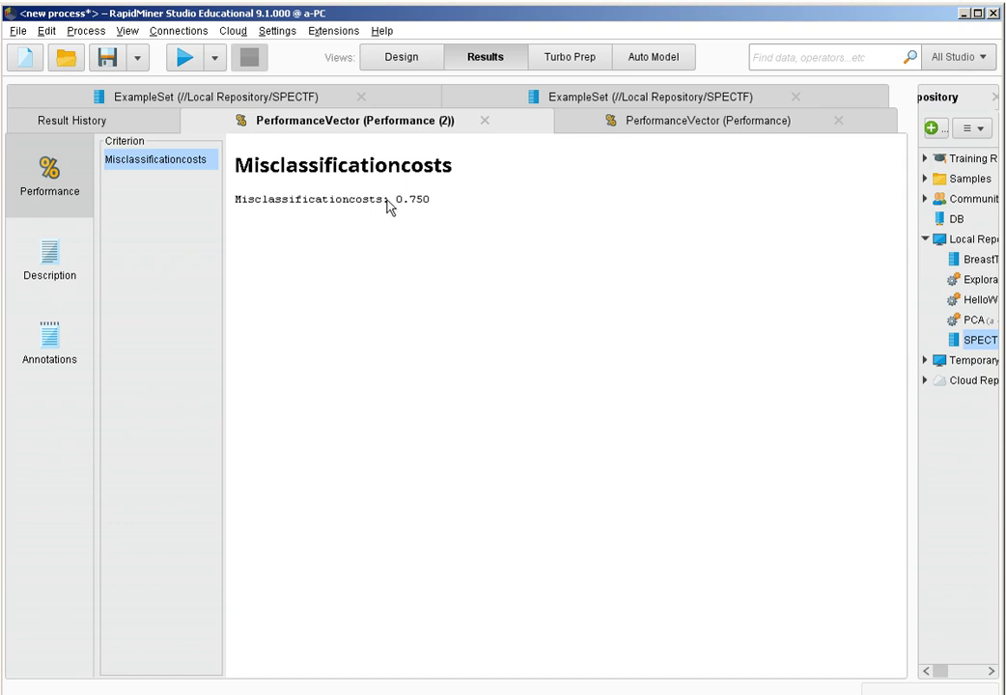
Duplicate all five operators of the design process and place the copied chain directly below the original.
left_click(391, 62)
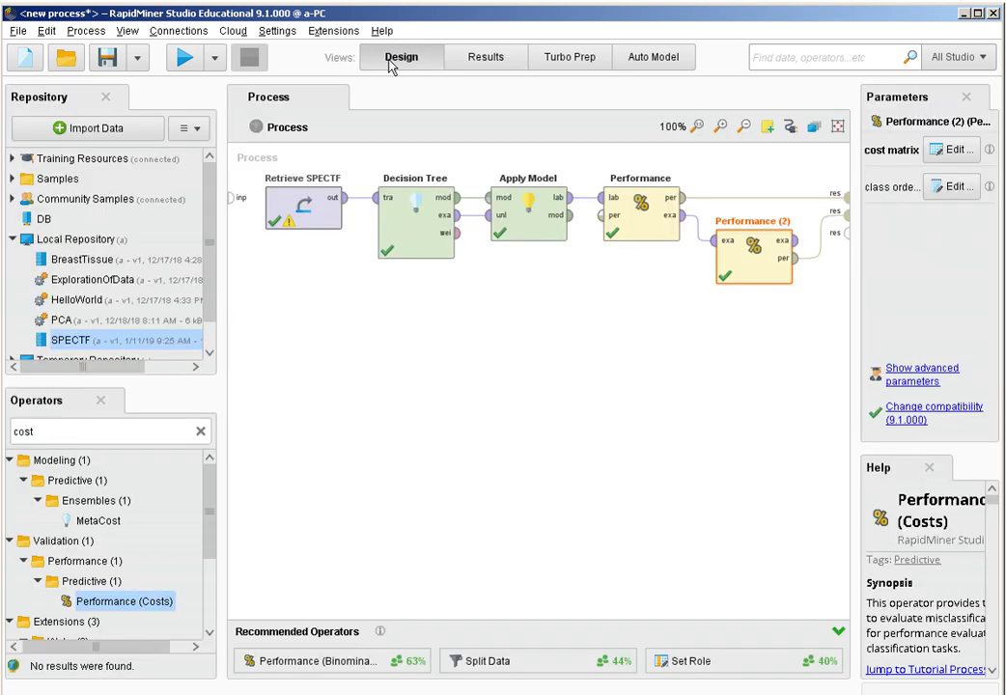
left_click_drag(835, 347, 252, 162)
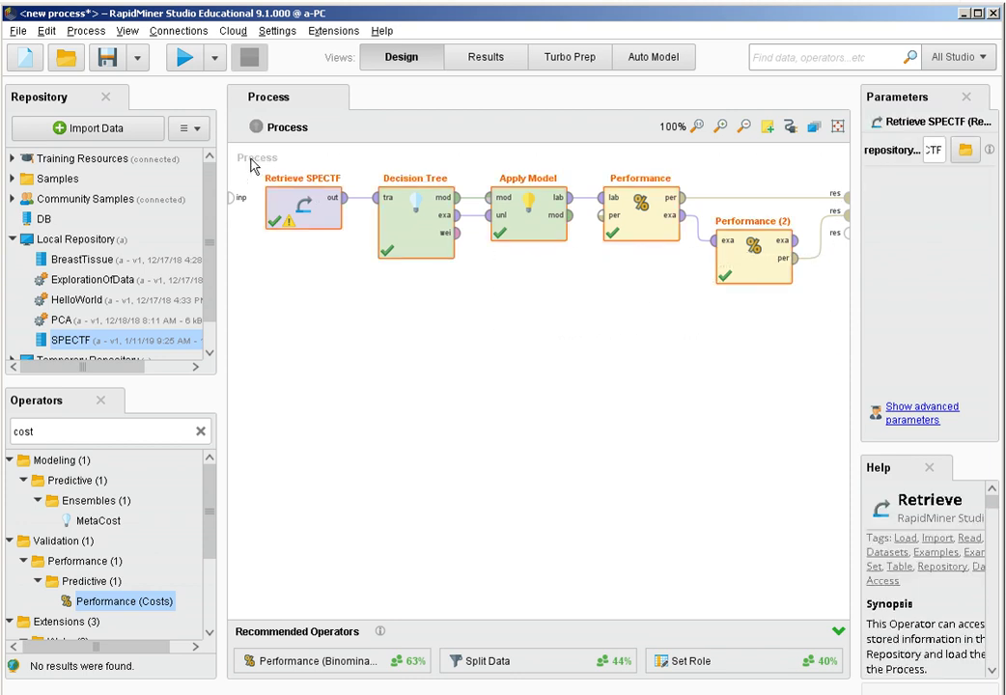
right_click(403, 216)
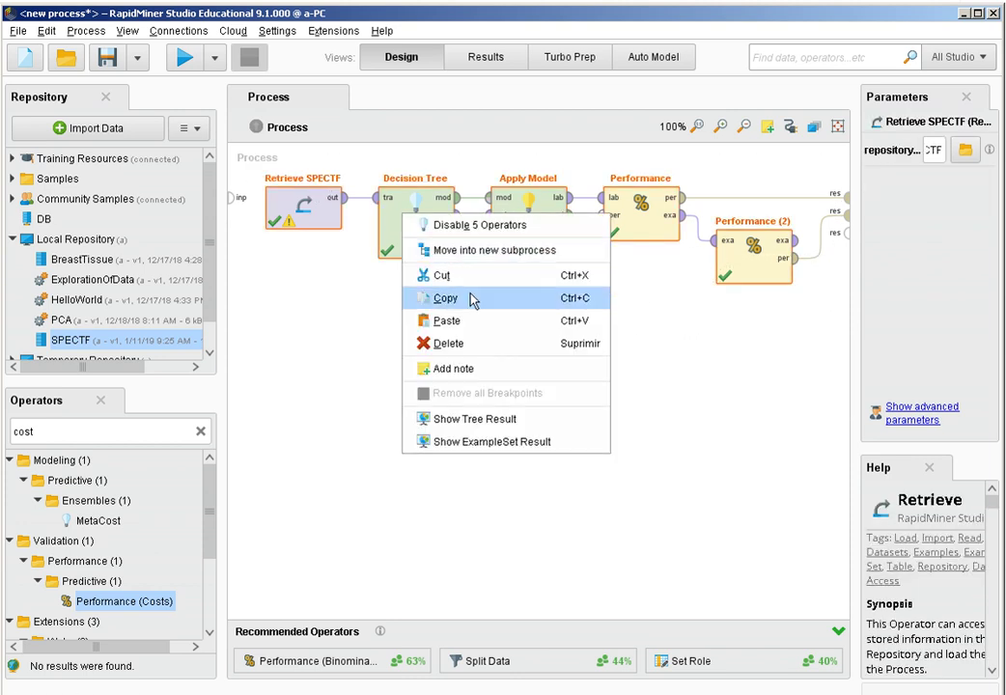
left_click(473, 298)
left_click(383, 326)
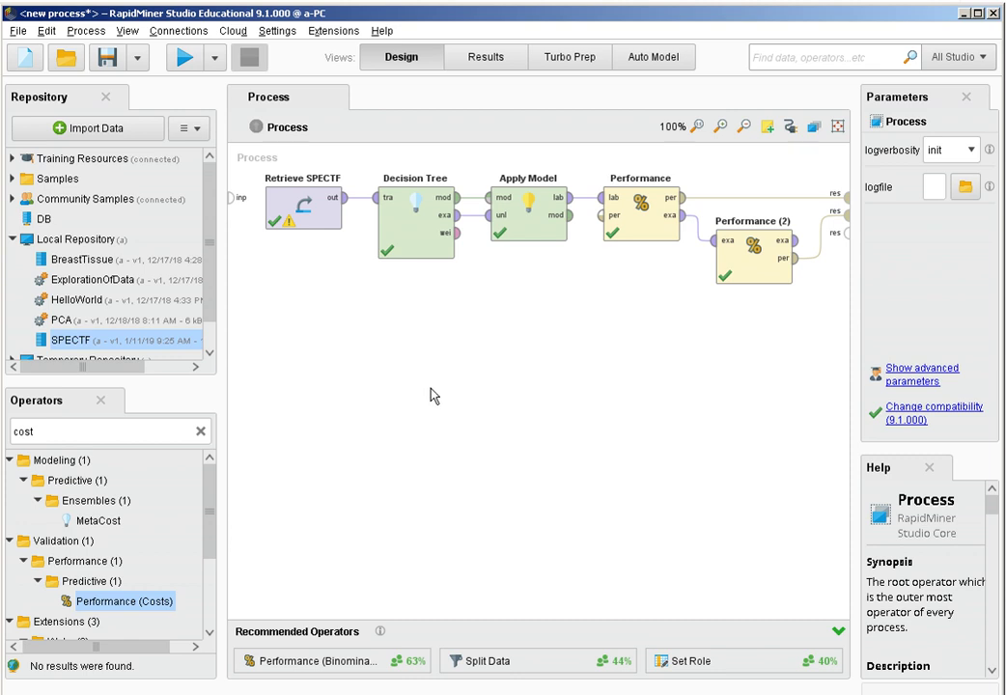
right_click(382, 324)
left_click(458, 452)
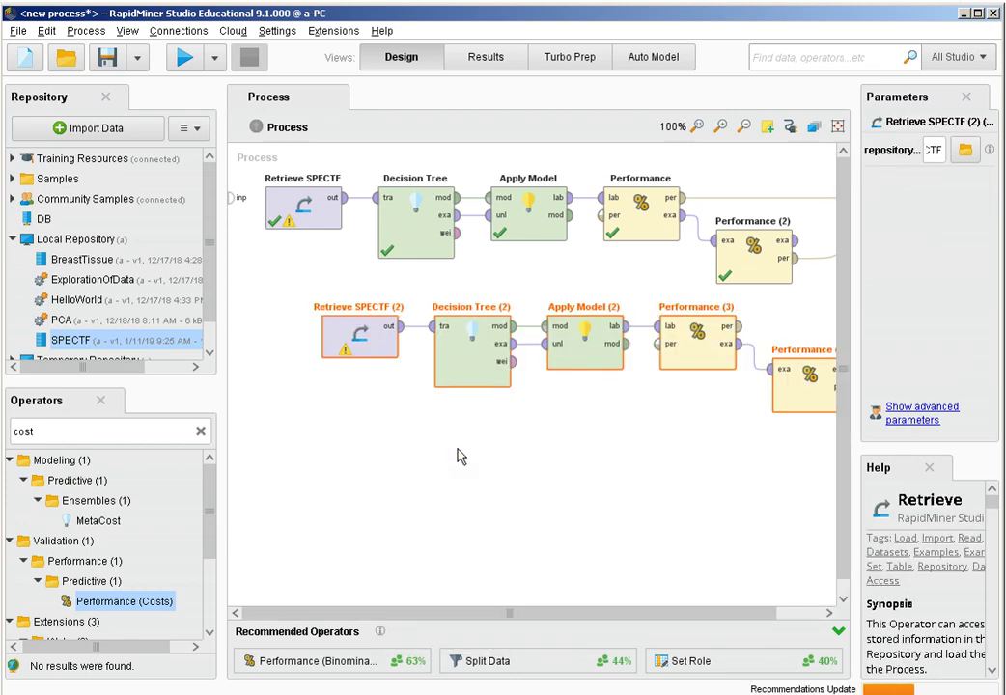
left_click_drag(666, 365, 611, 302)
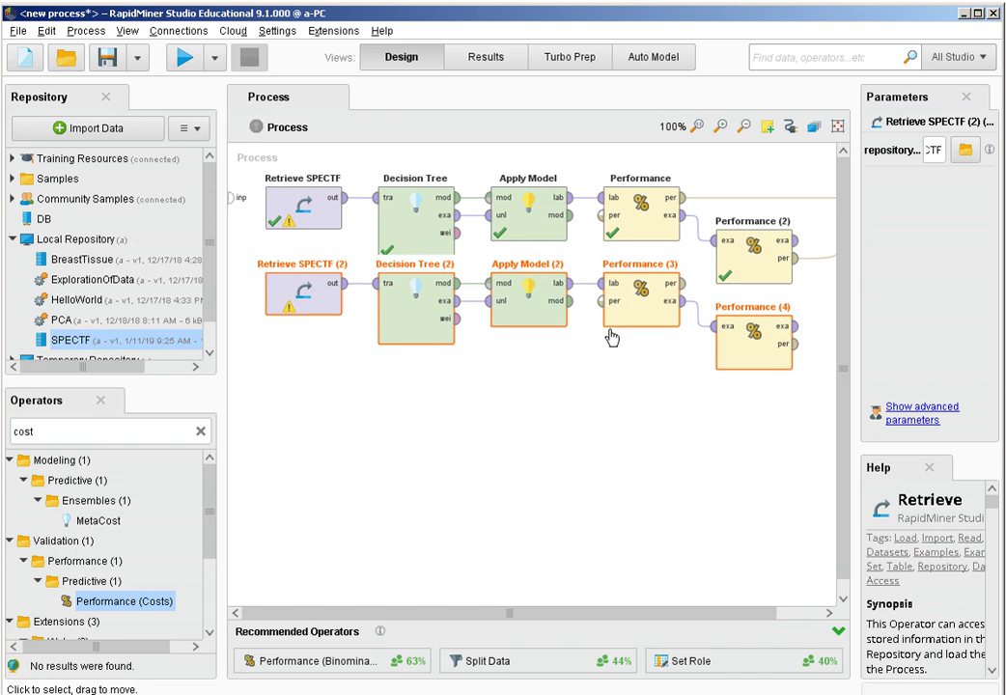
Connect the performance outputs of Performance (3) and Performance (4) to the third and fourth result ports.
left_click(796, 614)
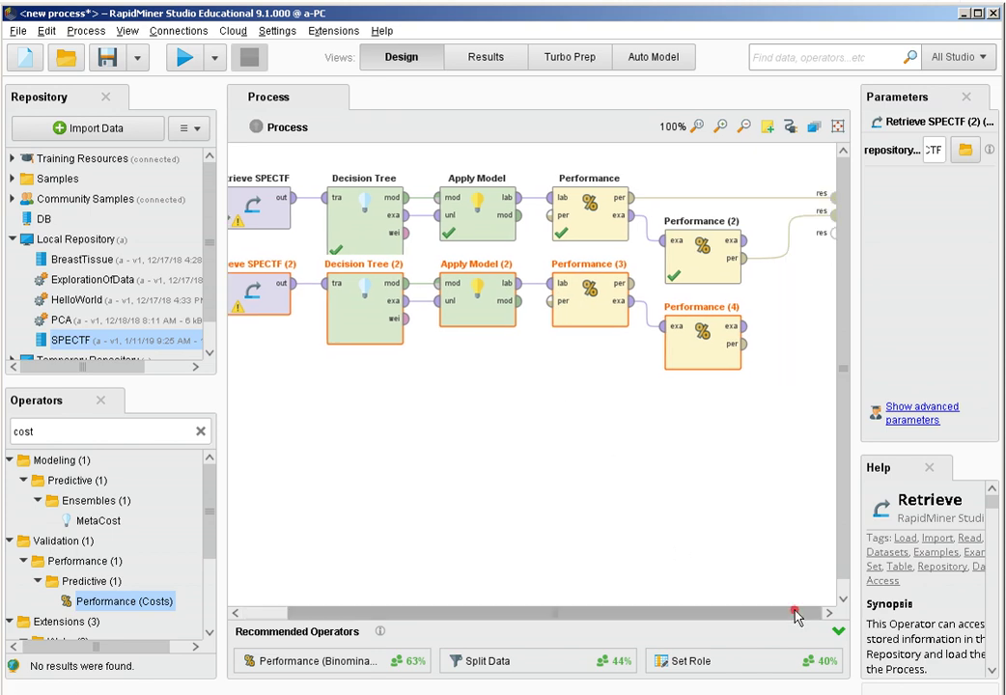
left_click(623, 285)
left_click(833, 232)
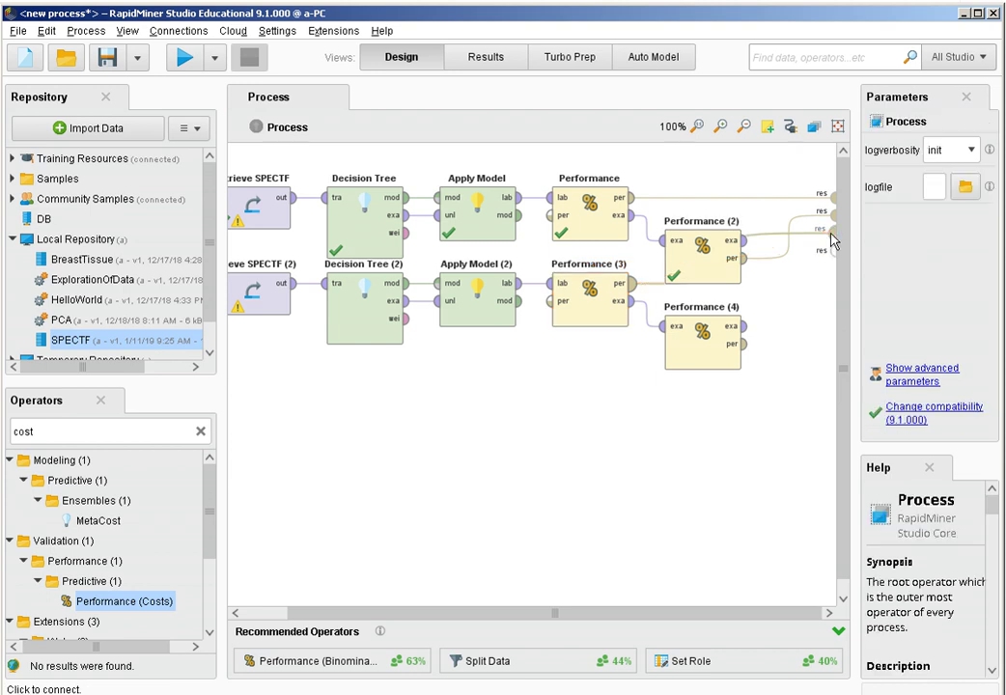
left_click(742, 343)
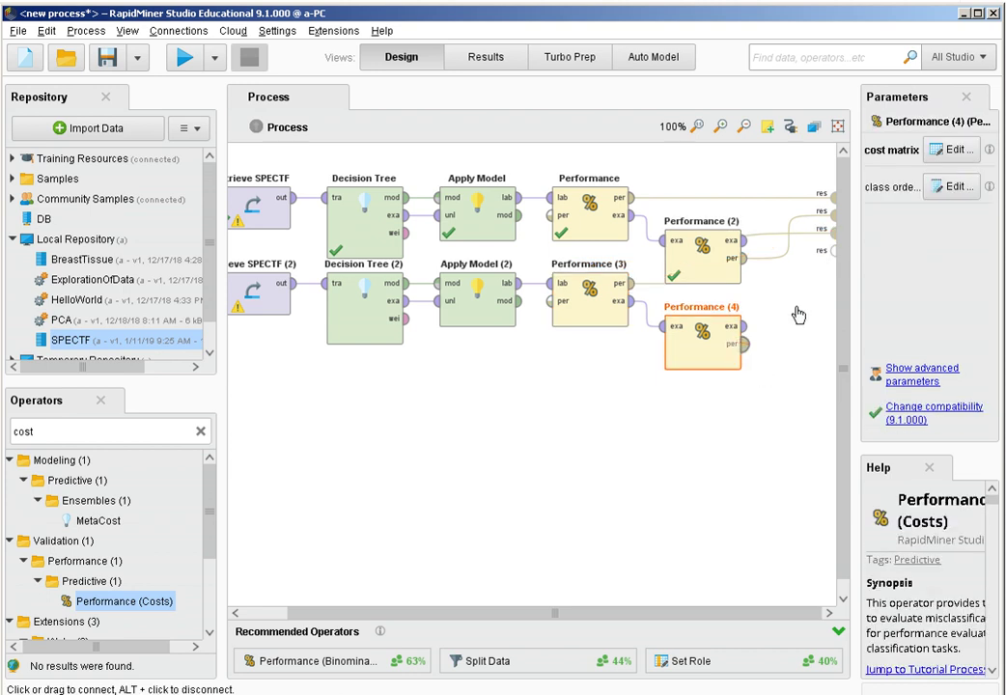
left_click(830, 256)
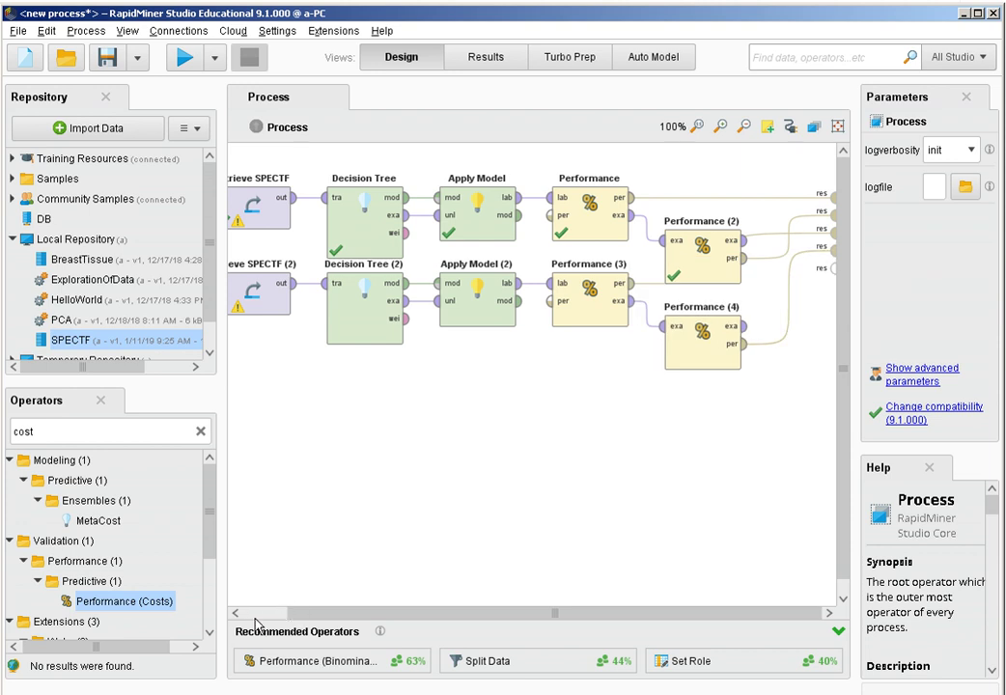
Replace Decision Tree (2) in the copied chain with a MetaCost operator.
left_click(402, 331)
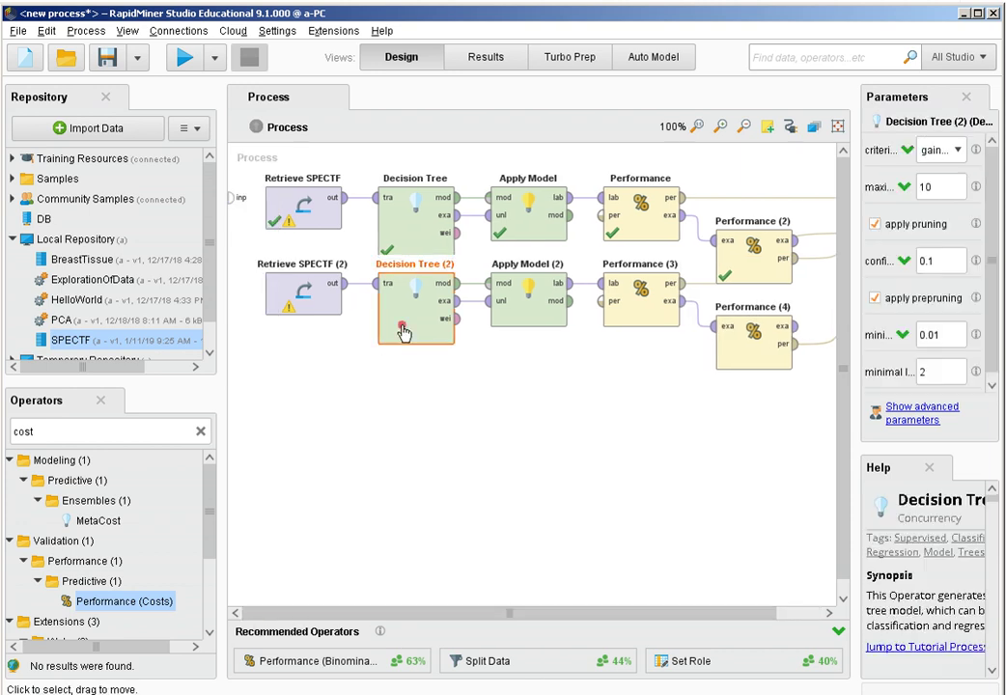
key("Delete")
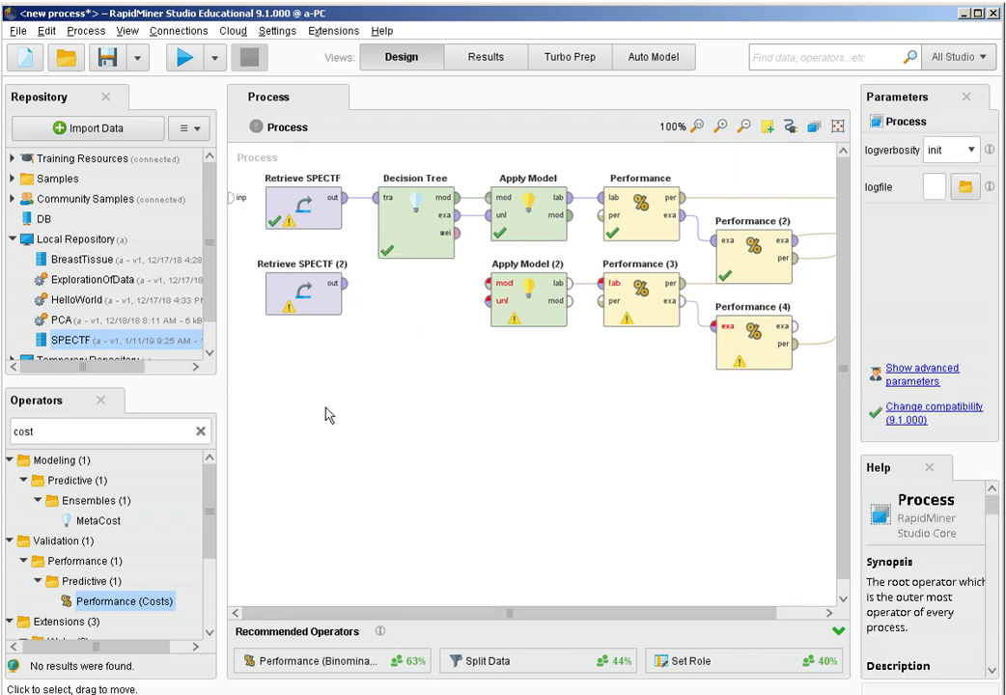
left_click_drag(212, 502, 198, 595)
scroll(198, 595, "up", 5)
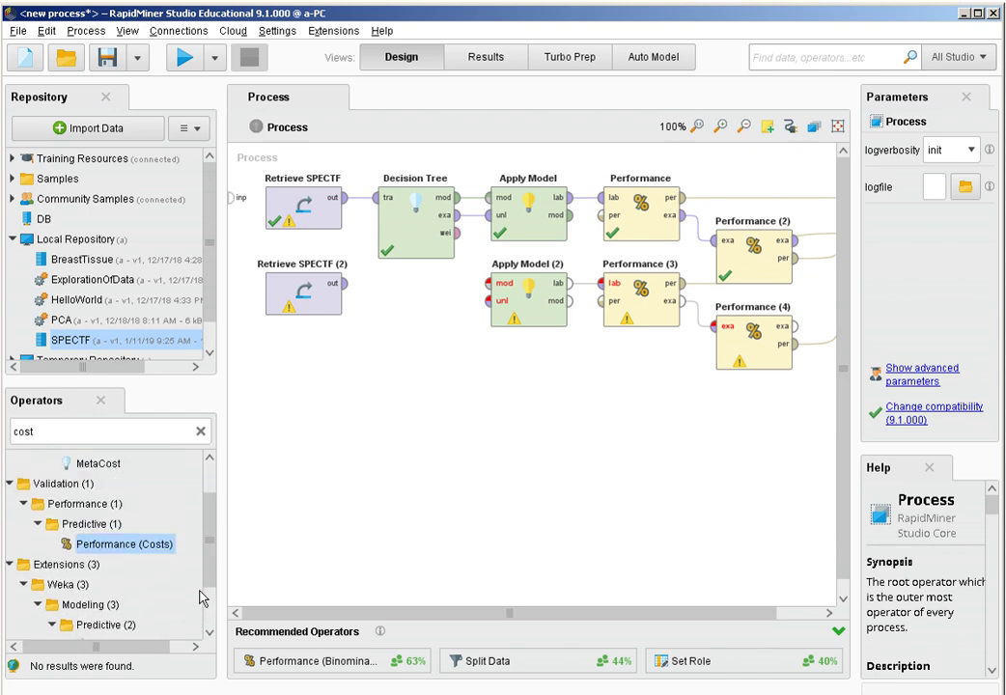
left_click(100, 514)
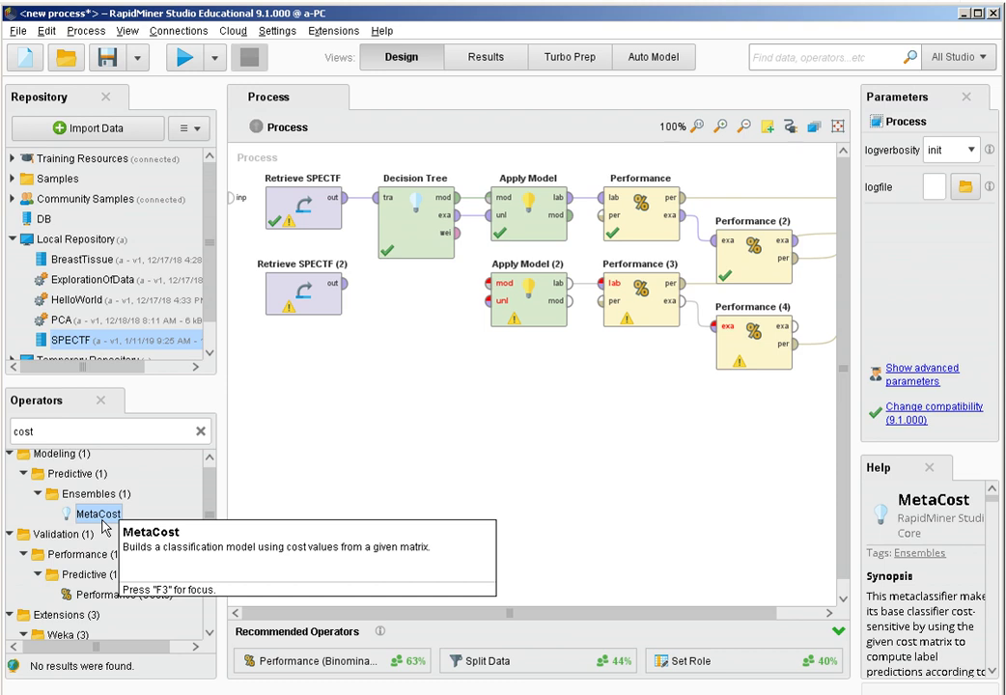
left_click_drag(103, 527, 414, 300)
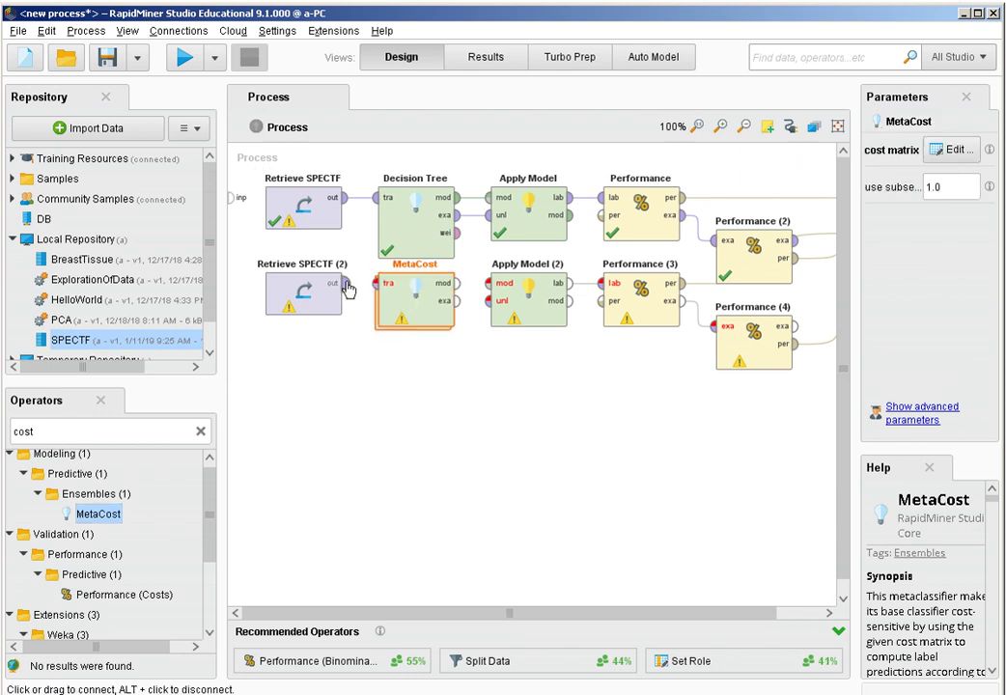
Connect Retrieve SPECTF (2) to MetaCost's training input, and MetaCost's model and example set outputs to Apply Model (2).
left_click(340, 288)
left_click(346, 286)
left_click(377, 284)
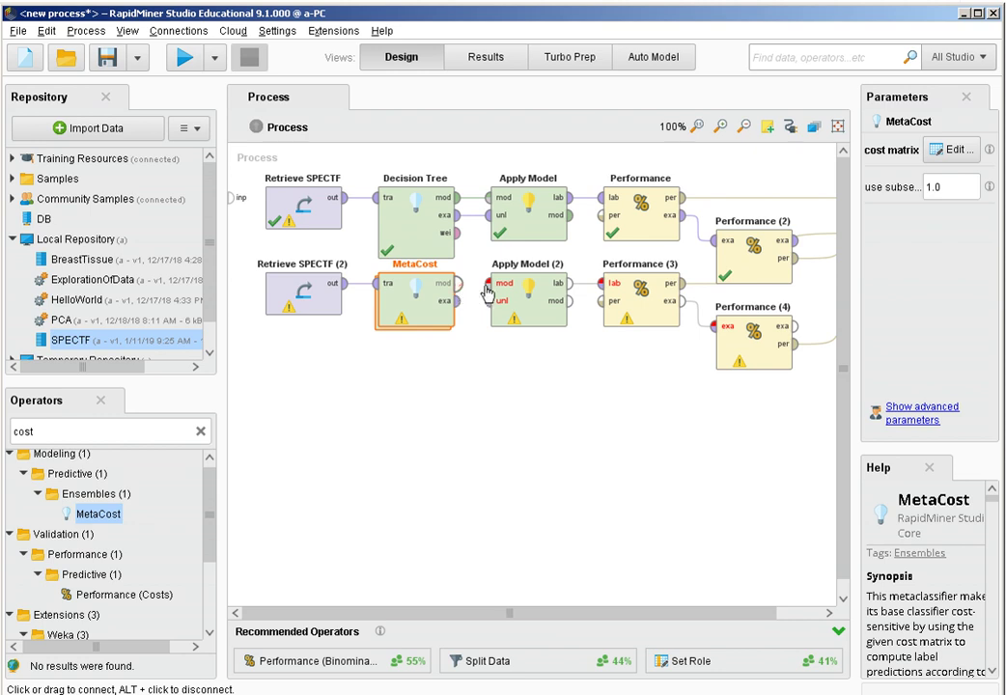
left_click(457, 283)
left_click(491, 287)
left_click(462, 307)
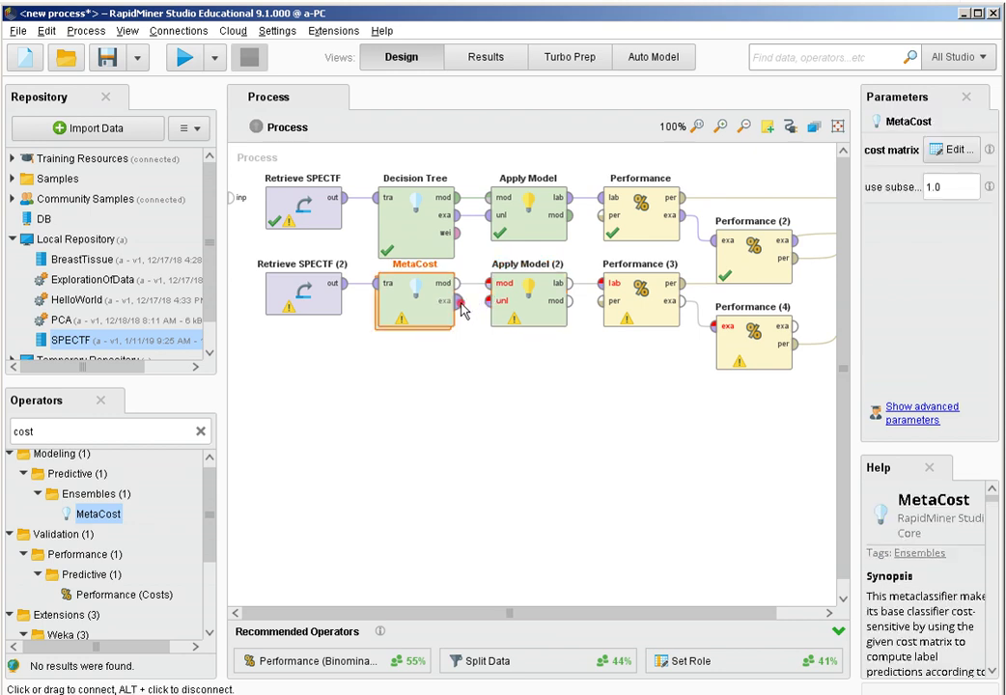
left_click(489, 302)
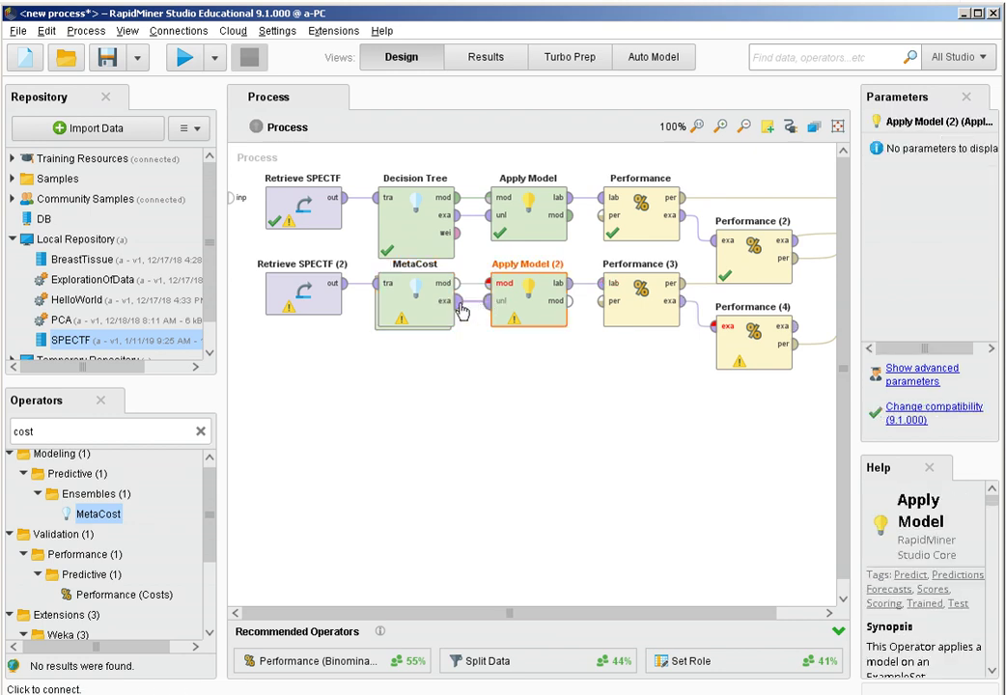
Open MetaCost's subprocess and add a Decision Tree operator inside it, leaving no comment note there.
double_click(421, 309)
key("ctrl+shift+c")
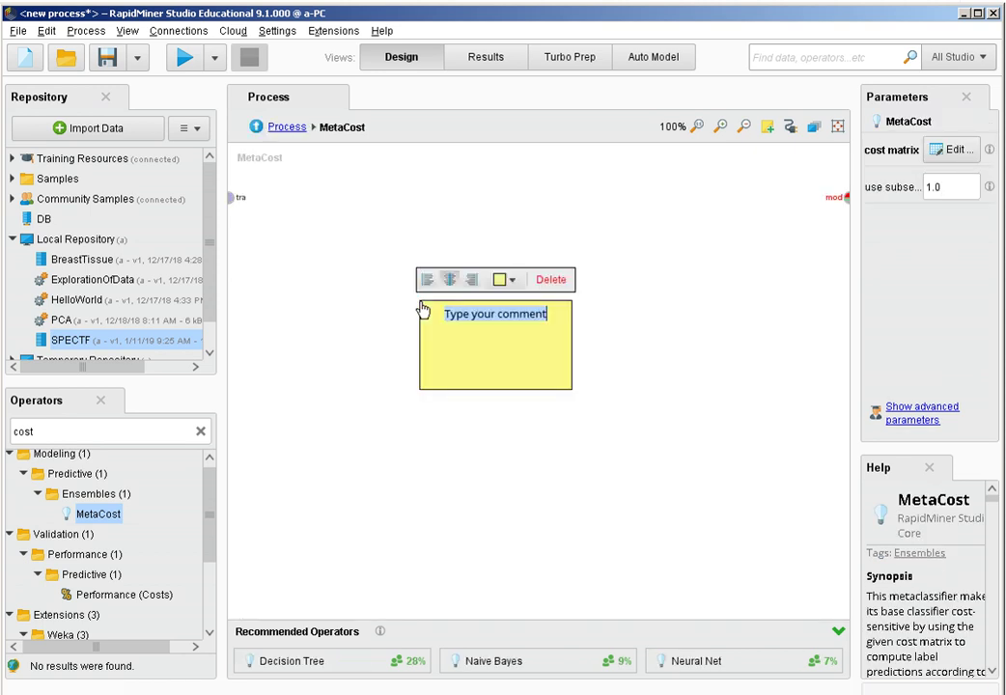
left_click(547, 280)
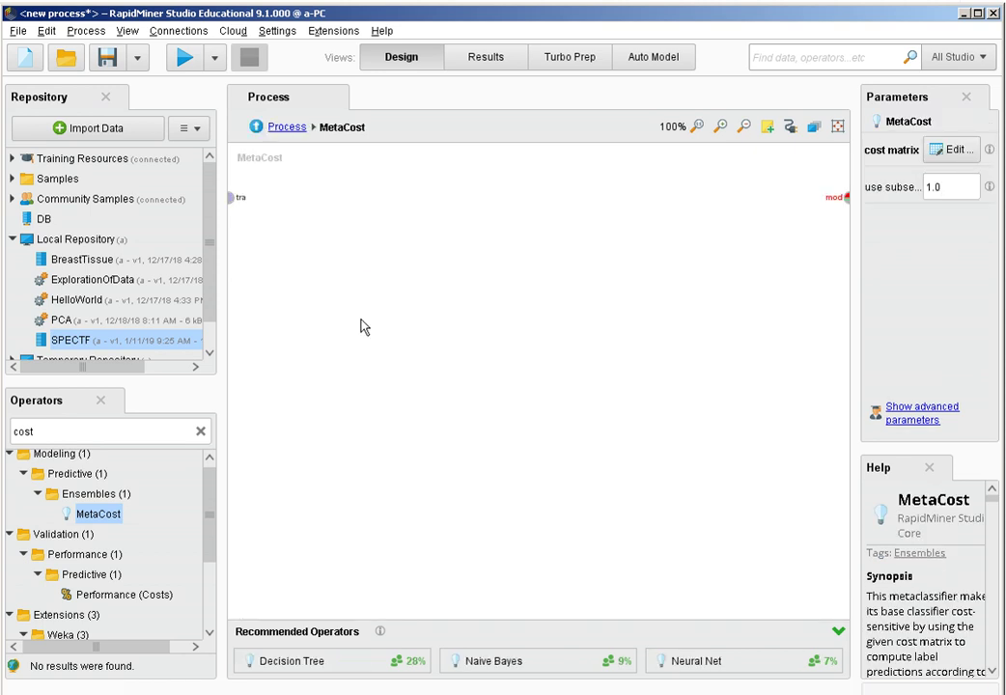
left_click(201, 433)
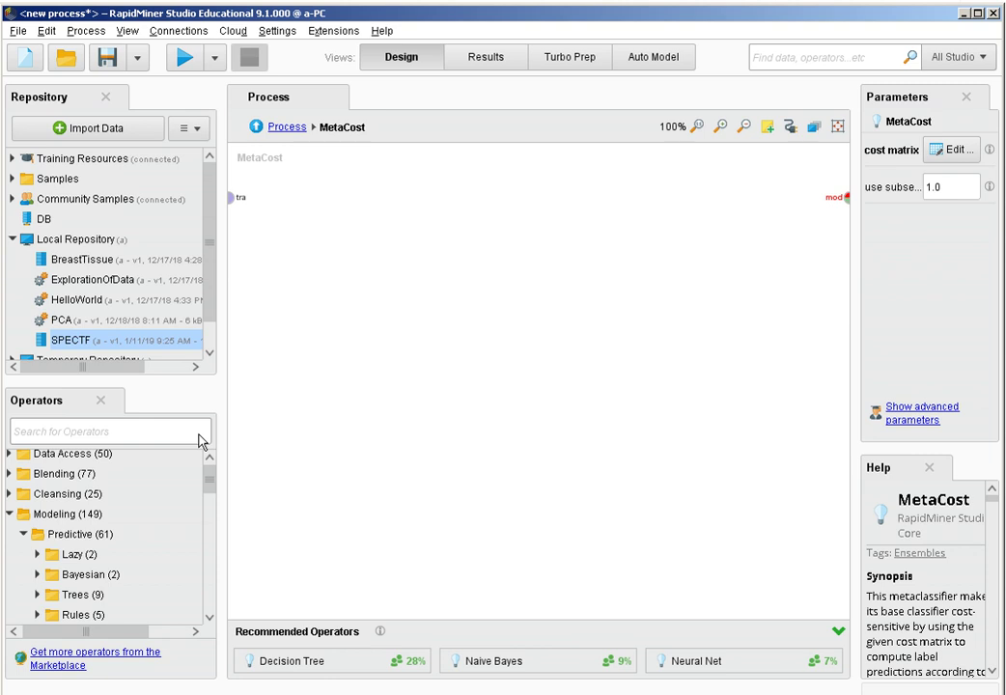
type("tree")
left_click_drag(135, 514, 450, 282)
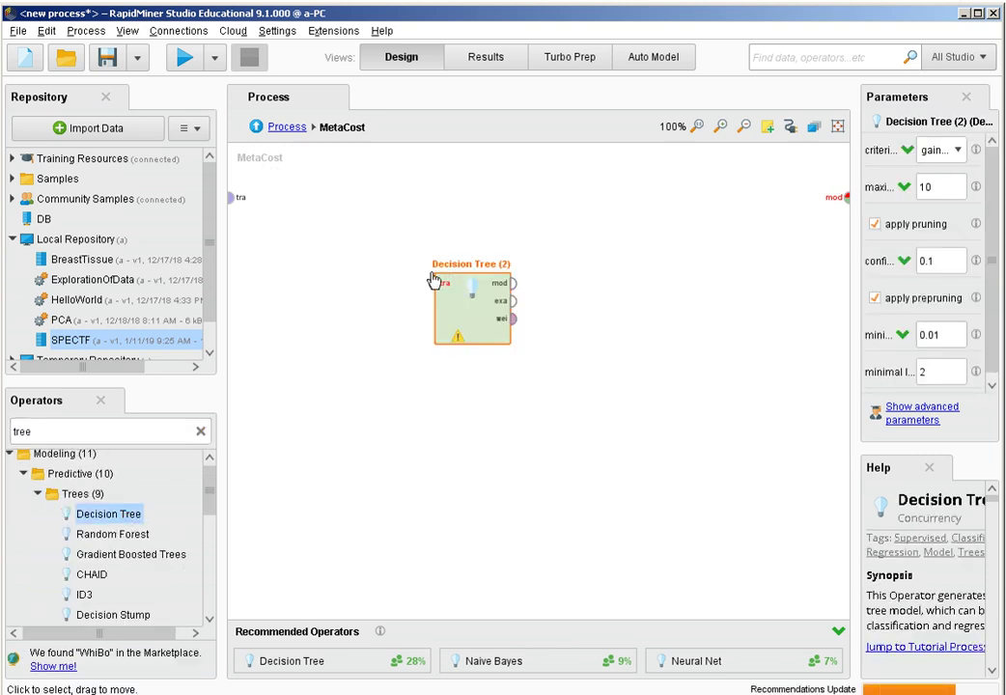
Connect the subprocess training input to the inner Decision Tree and its model output to the model port, and return to the main process.
left_click(232, 202)
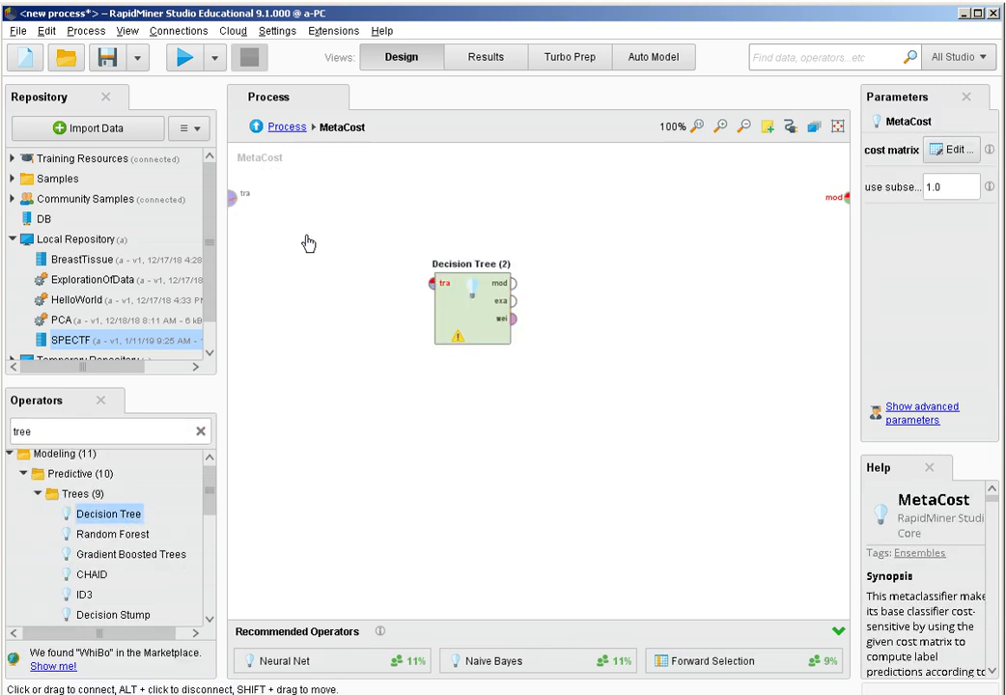
left_click(431, 285)
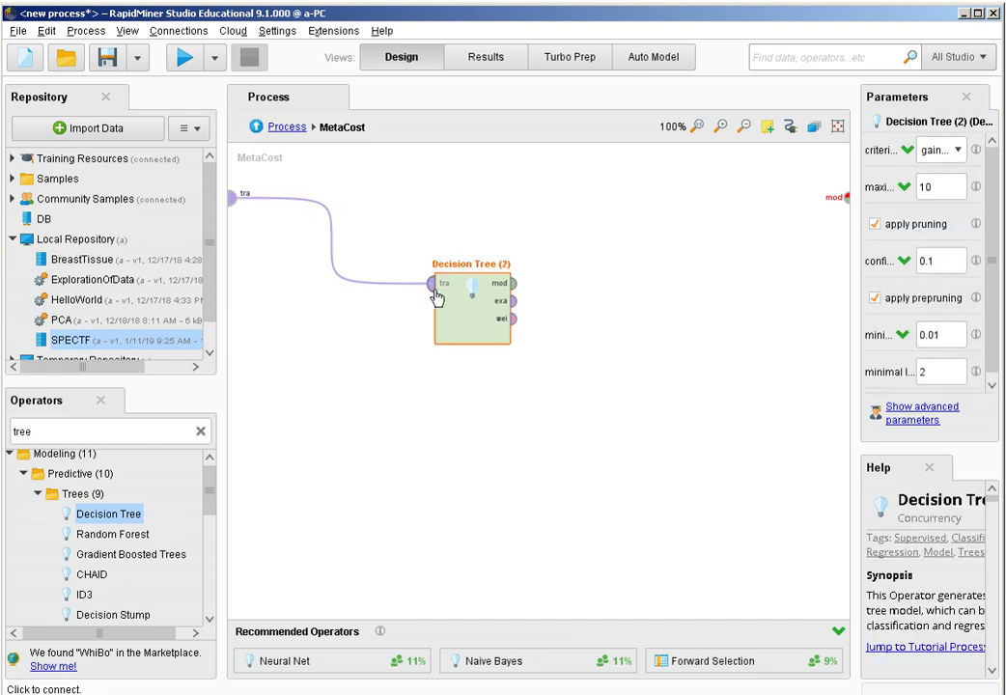
left_click(513, 286)
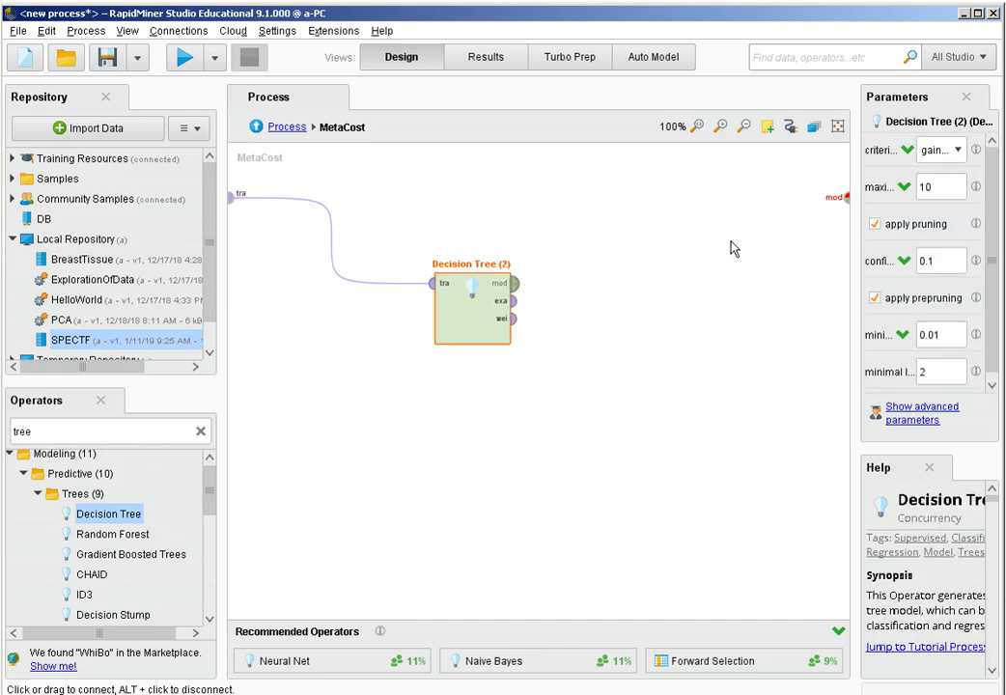
left_click(844, 199)
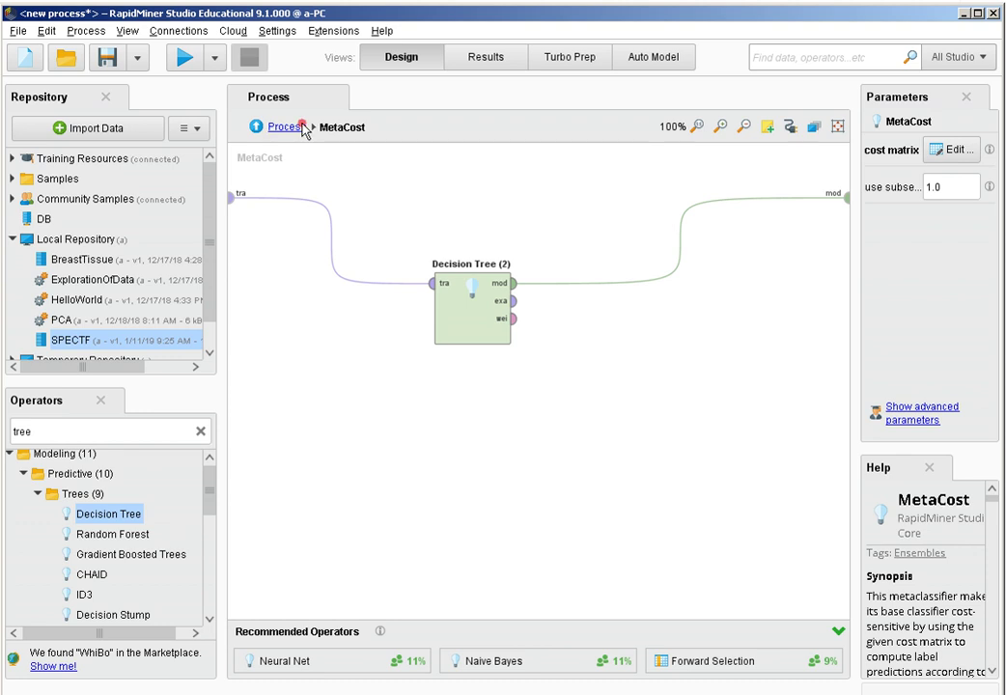
left_click(303, 129)
Open the cost matrix of the MetaCost operator and enlarge it to two classes.
left_click(427, 312)
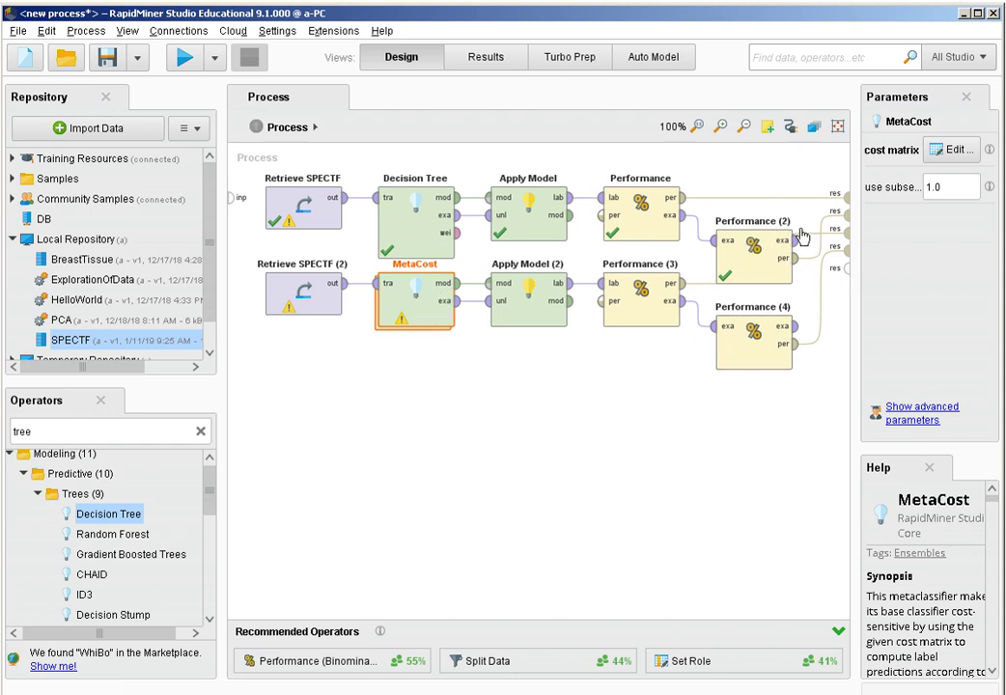
left_click(949, 152)
left_click(501, 558)
left_click(501, 558)
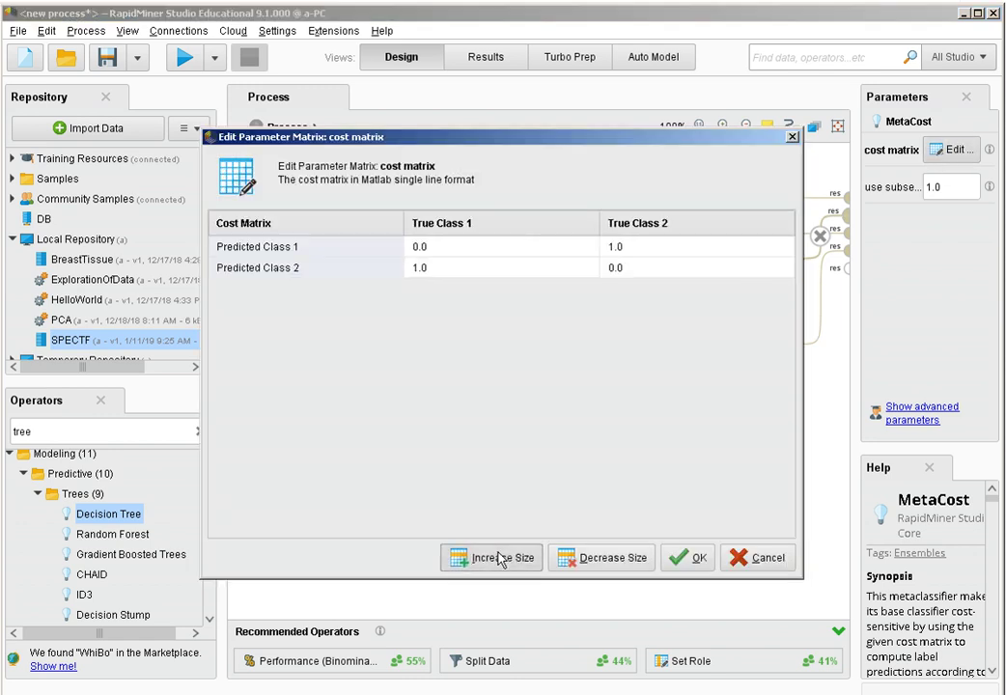
Set the cost of Predicted Class 2 for True Class 1 to 10 in MetaCost's cost matrix.
left_click(464, 276)
double_click(465, 276)
key("BackSpace")
key("BackSpace")
type("0")
key("Return")
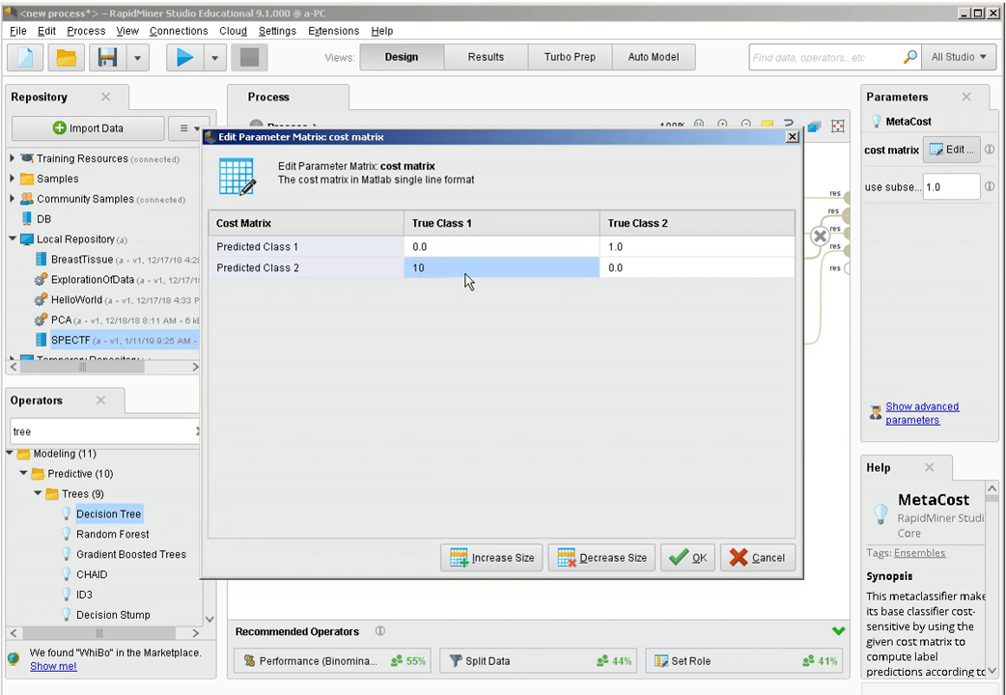
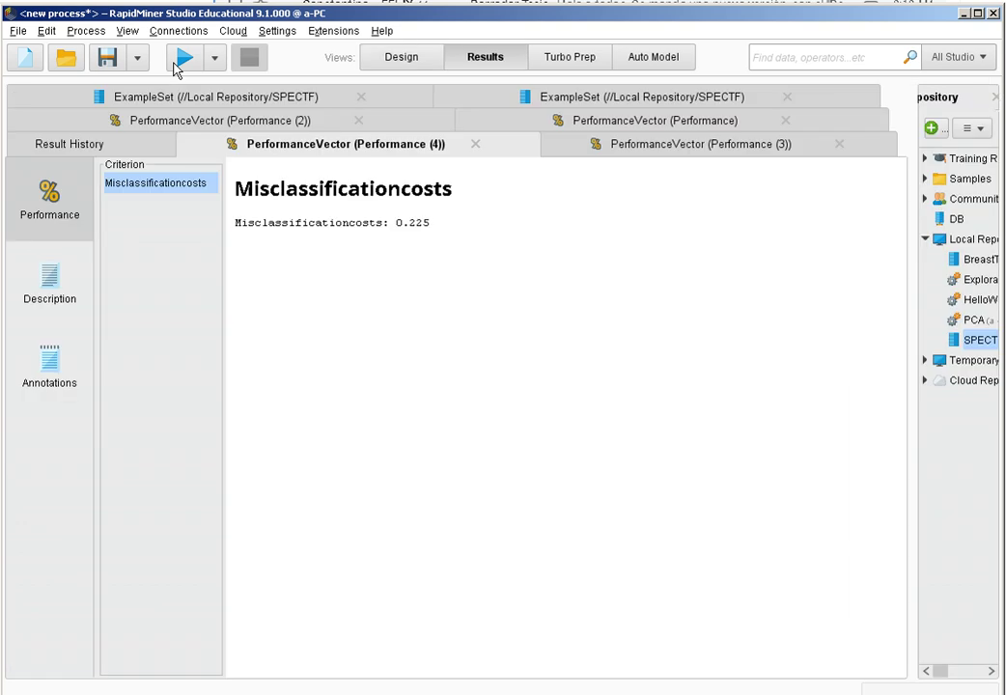
Compare the accuracy confusion matrices and misclassification costs of the MetaCost chain with those of the plain decision tree.
left_click(690, 150)
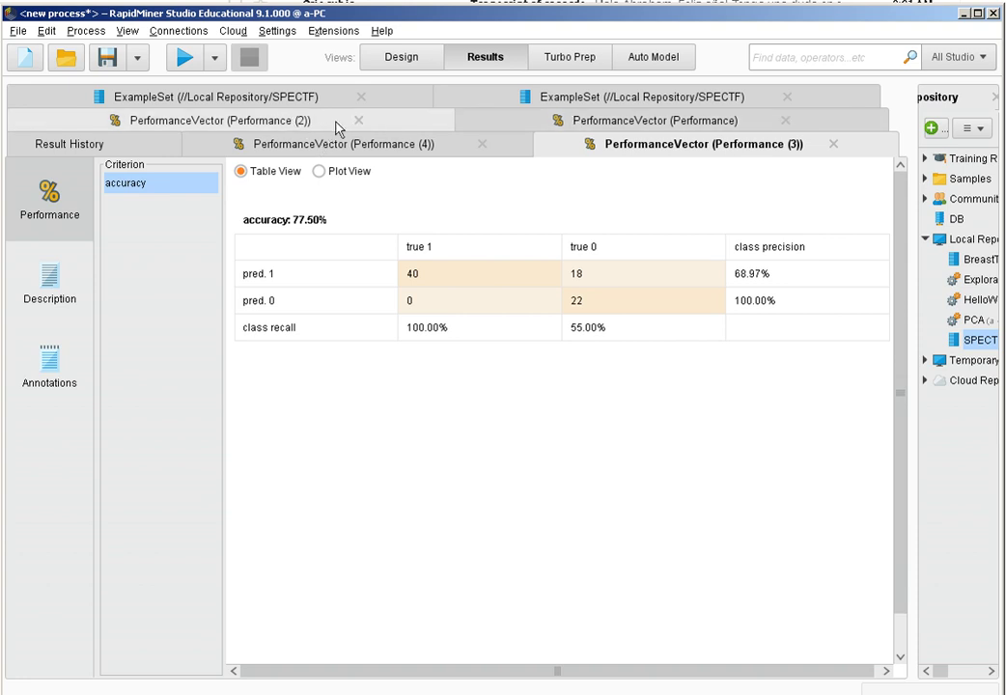
left_click(623, 121)
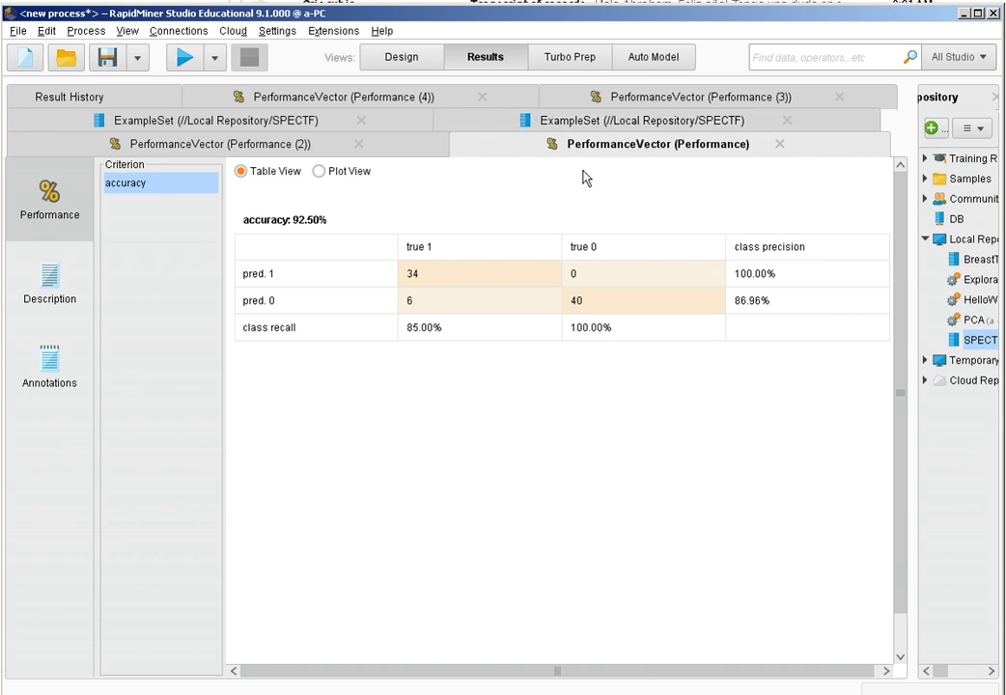
left_click(670, 103)
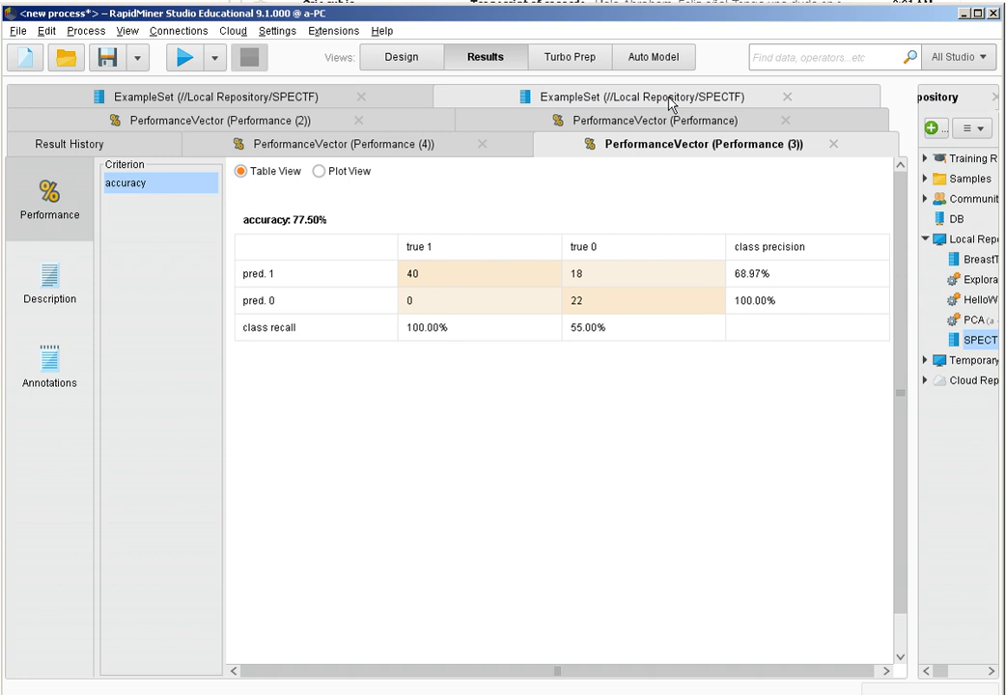
left_click(366, 152)
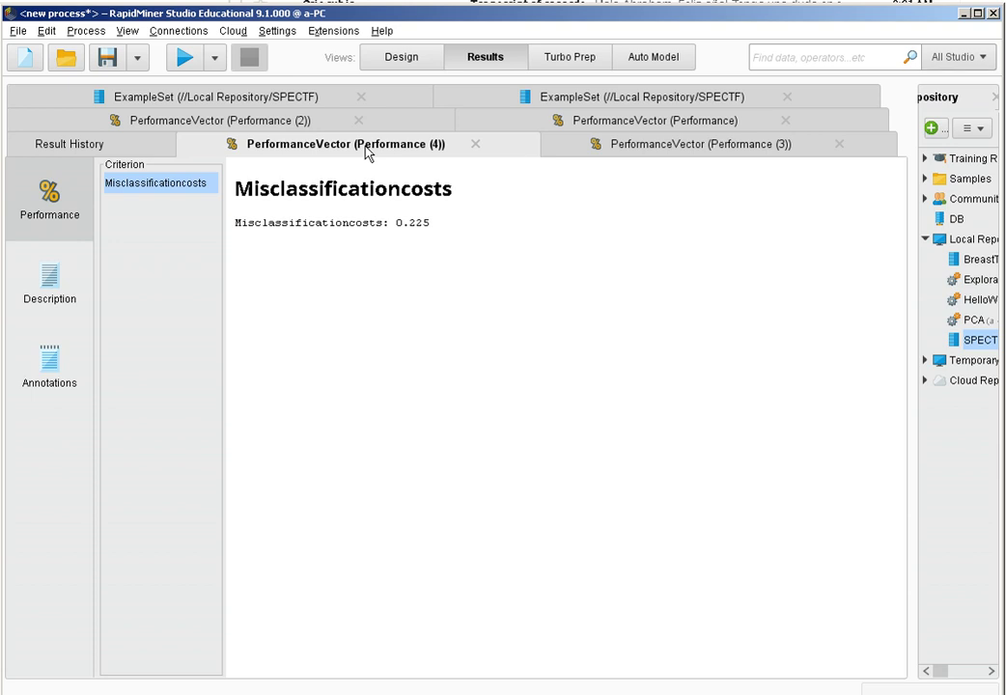
left_click(243, 122)
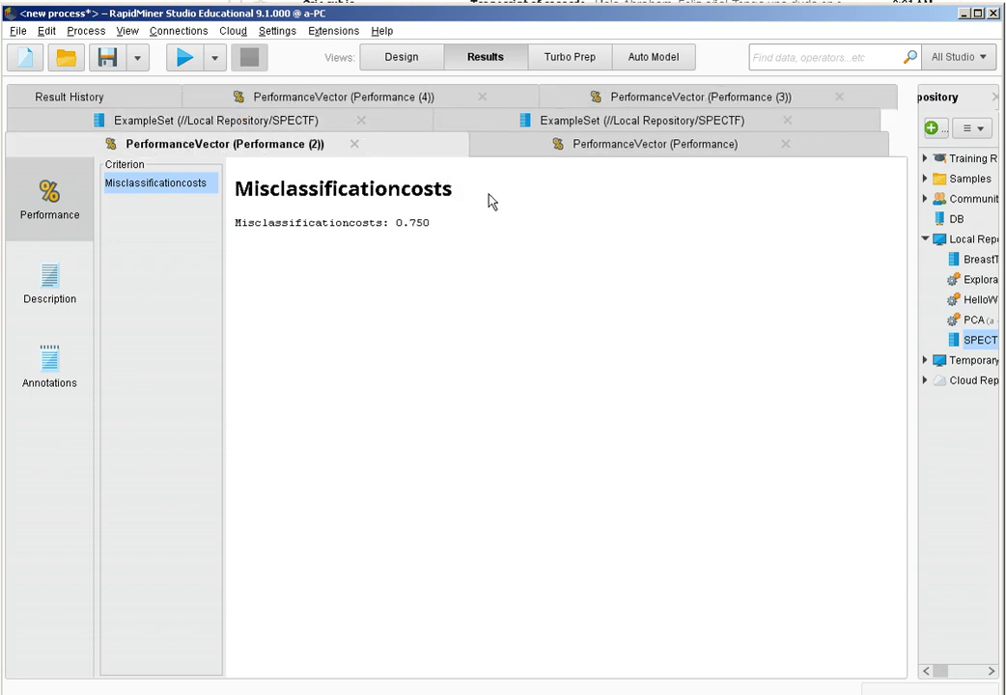
Review the MetaCost chain's misclassification costs against its accuracy confusion matrix, checking both misclassified cells, and return to the process design.
left_click(404, 96)
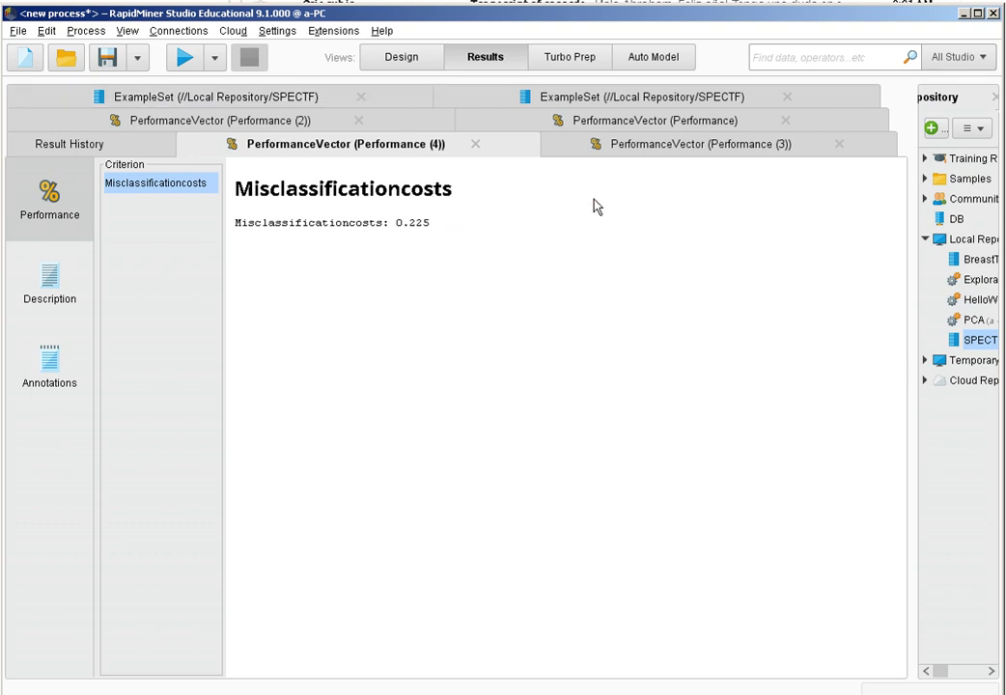
left_click(706, 151)
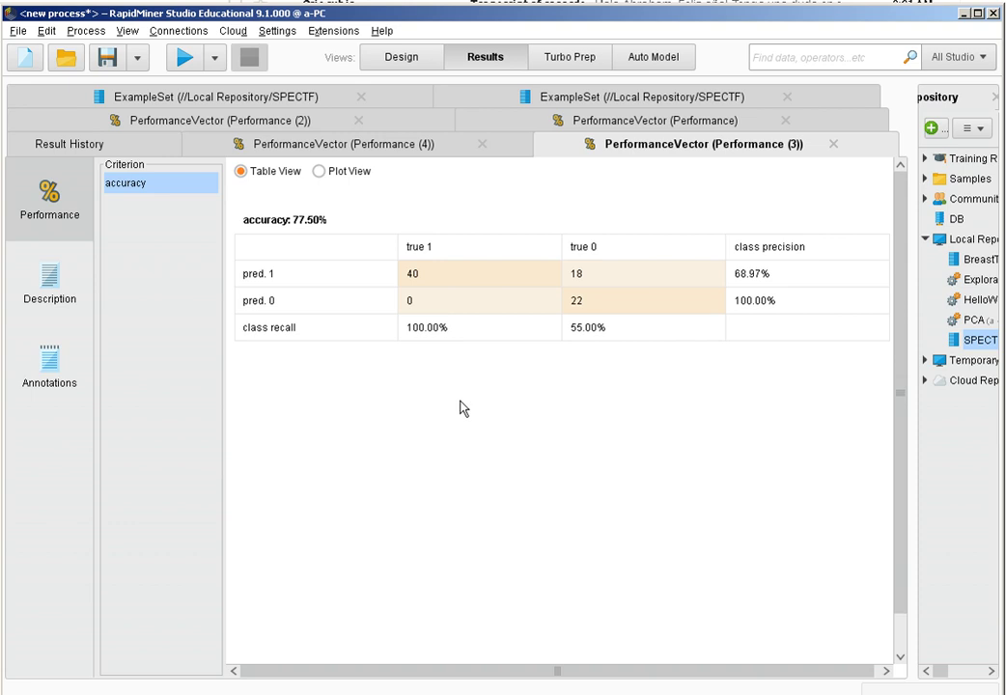
left_click(482, 301)
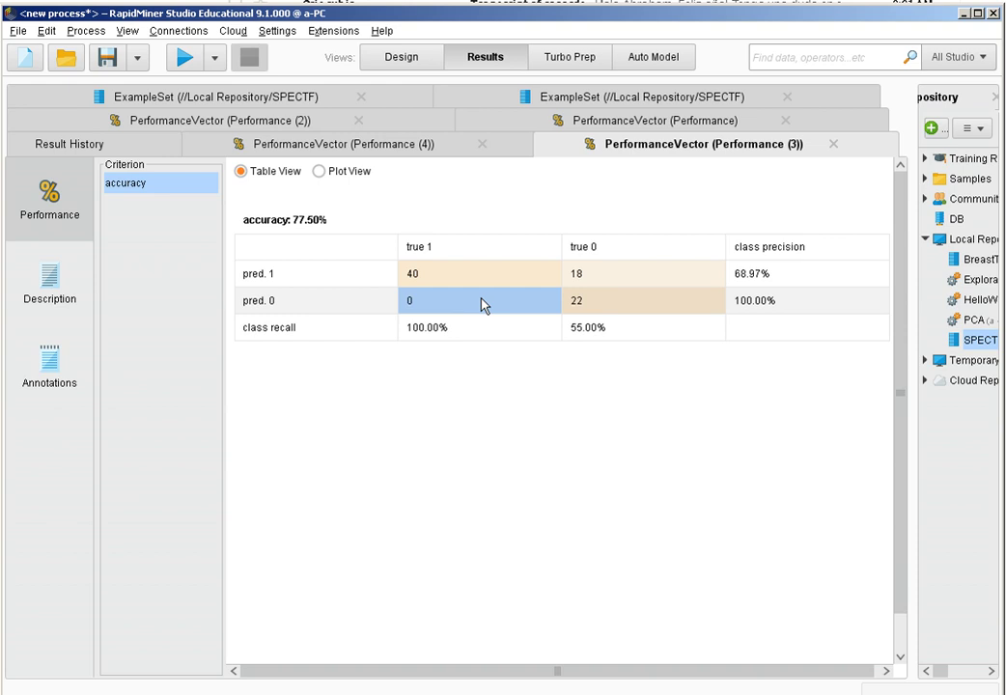
left_click(598, 277)
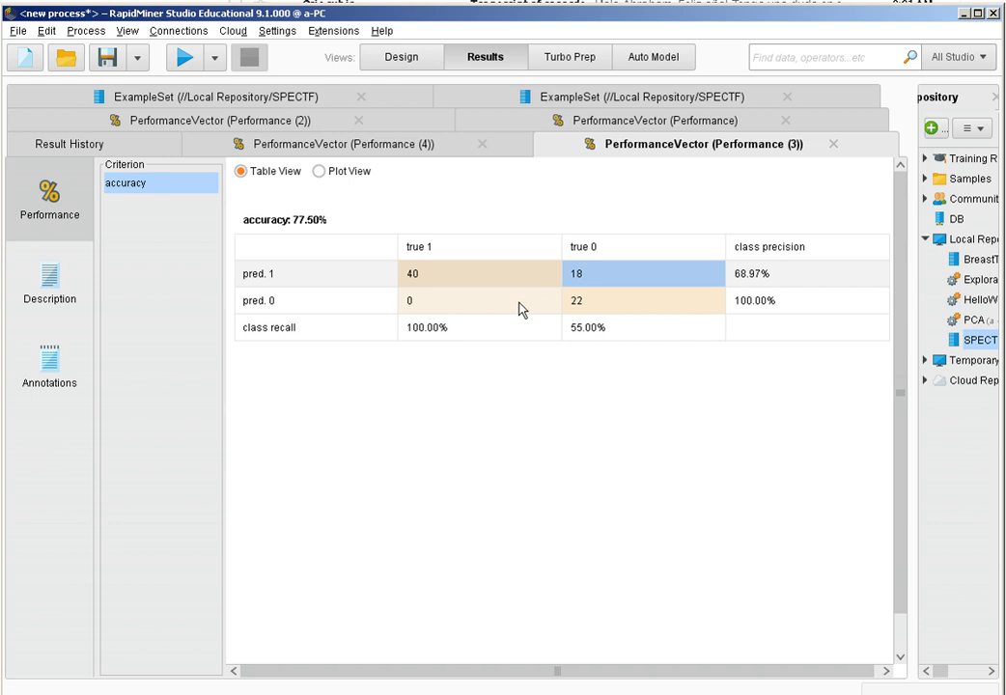
left_click(381, 149)
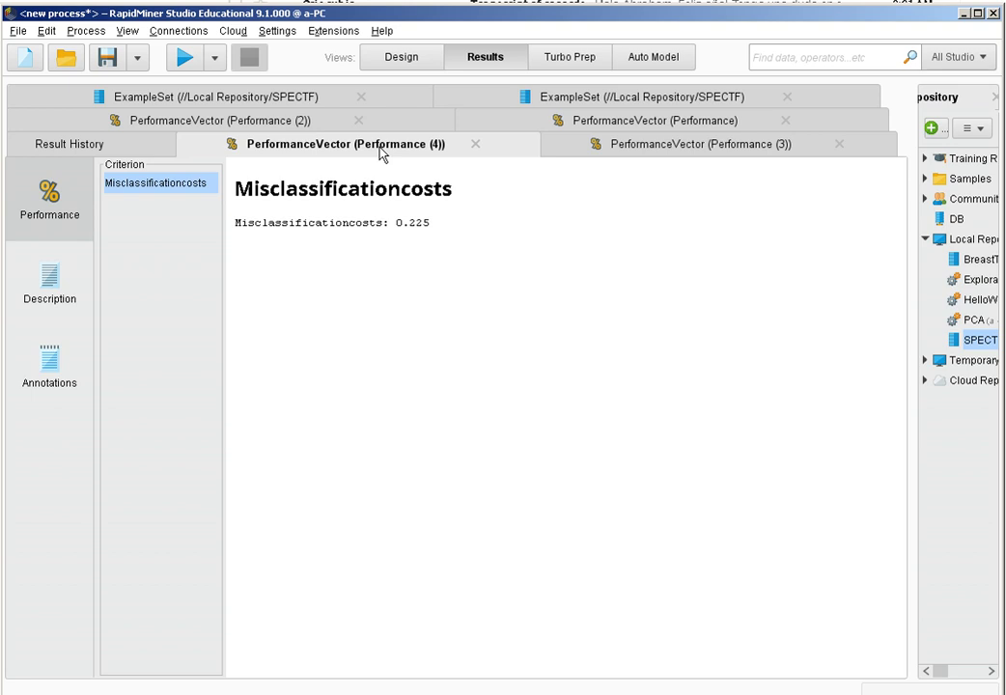
left_click(403, 58)
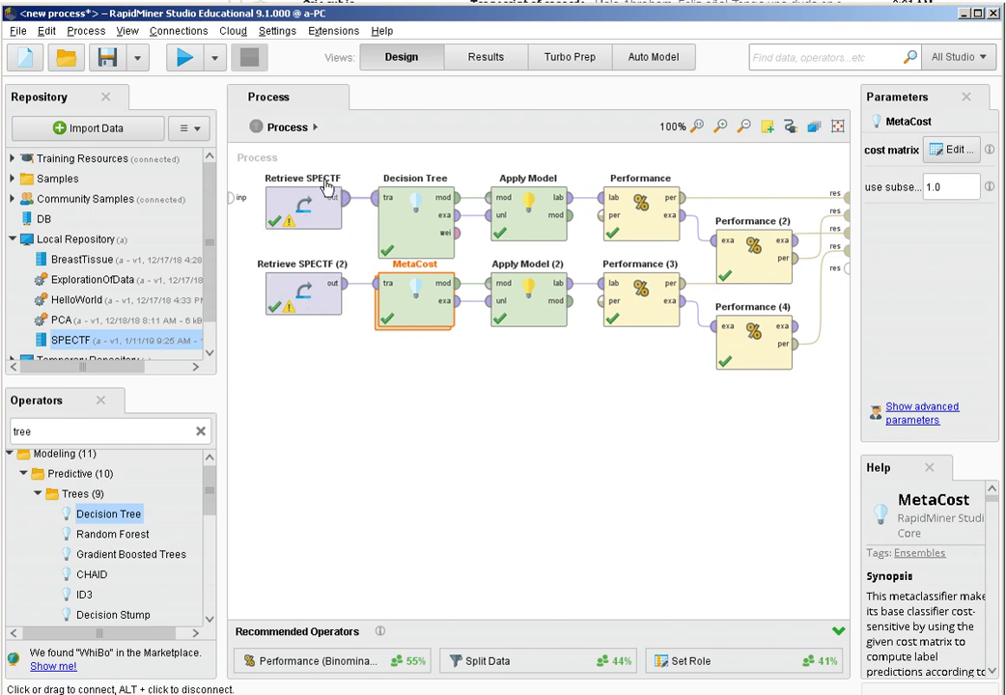
Duplicate the five-operator MetaCost chain, from Retrieve SPECTF (2) through Performance (4), below the existing chains.
left_click(465, 454)
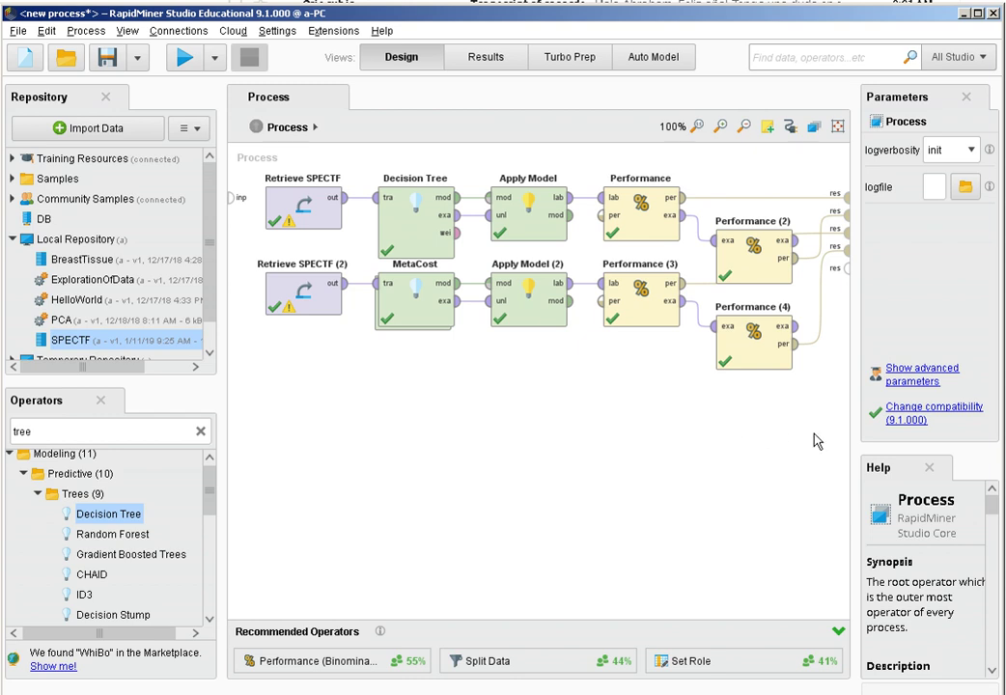
left_click_drag(829, 436, 242, 246)
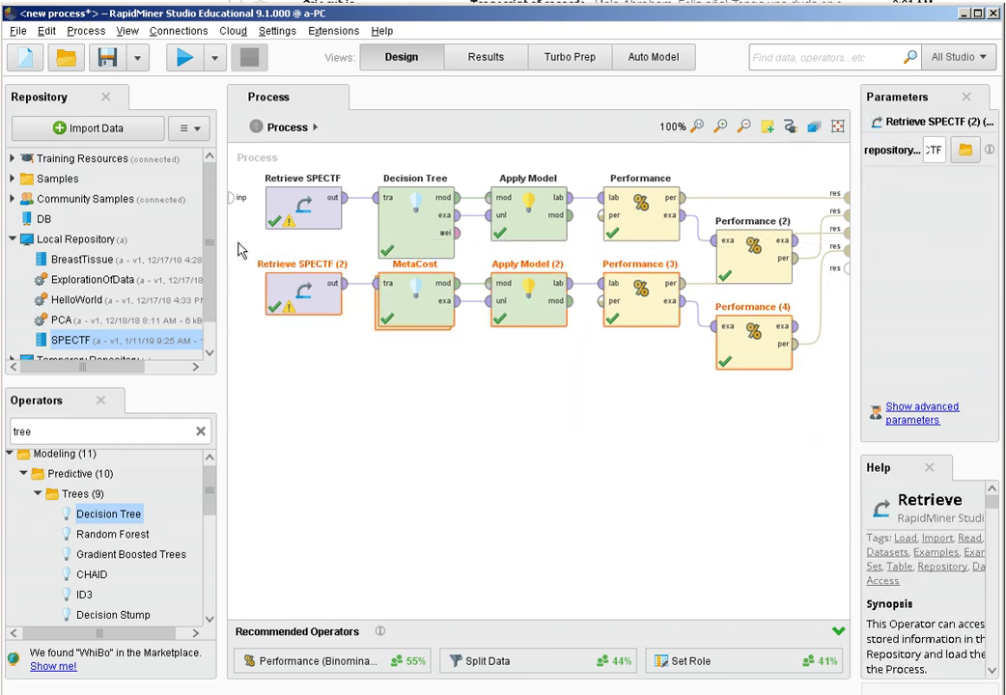
right_click(407, 304)
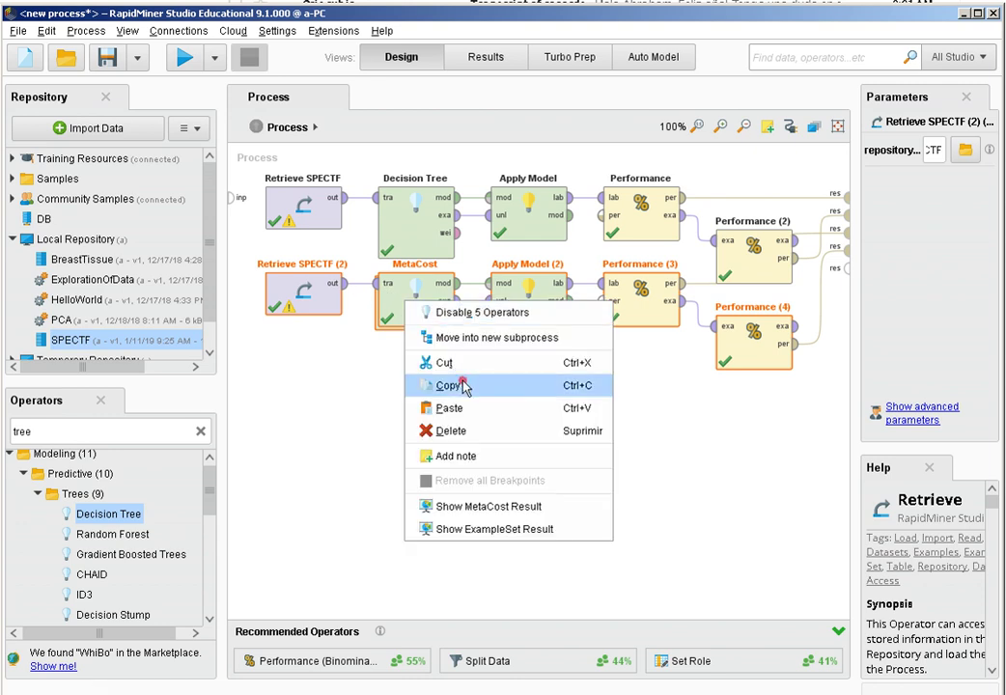
left_click(464, 387)
left_click(359, 408)
right_click(356, 408)
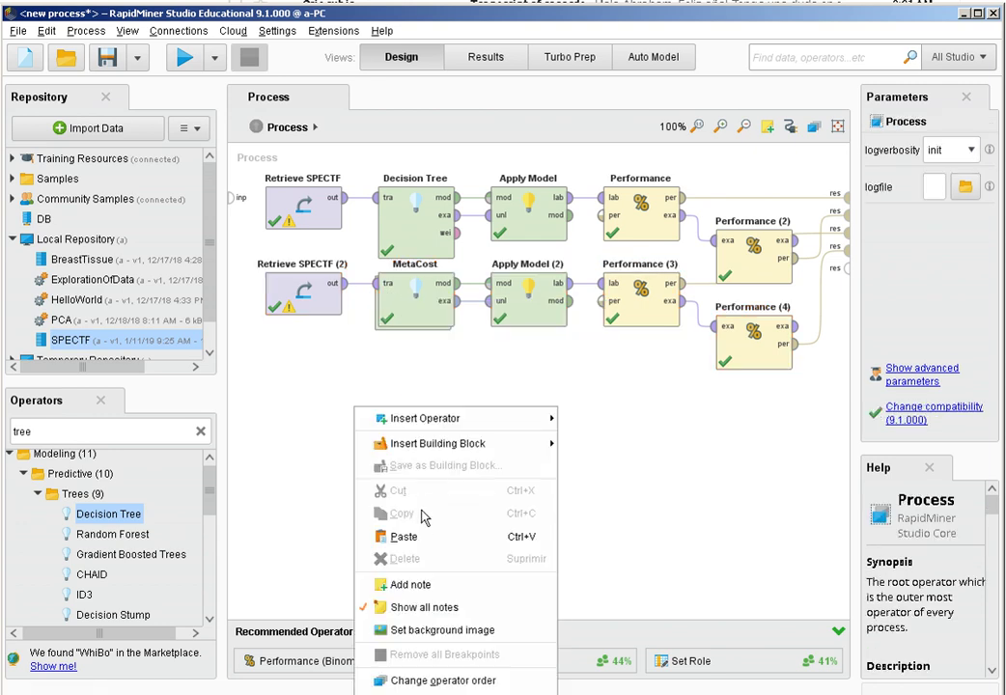
left_click(430, 537)
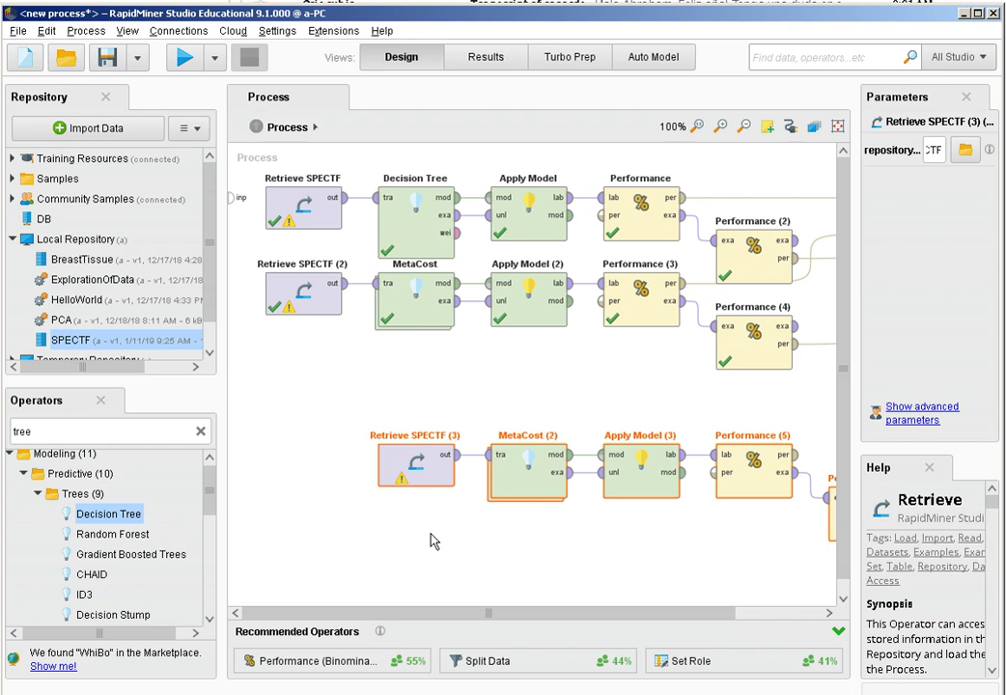
Align the copied chain directly beneath the original MetaCost chain, with its cost performance operator below Performance (4).
left_click_drag(503, 439, 466, 425)
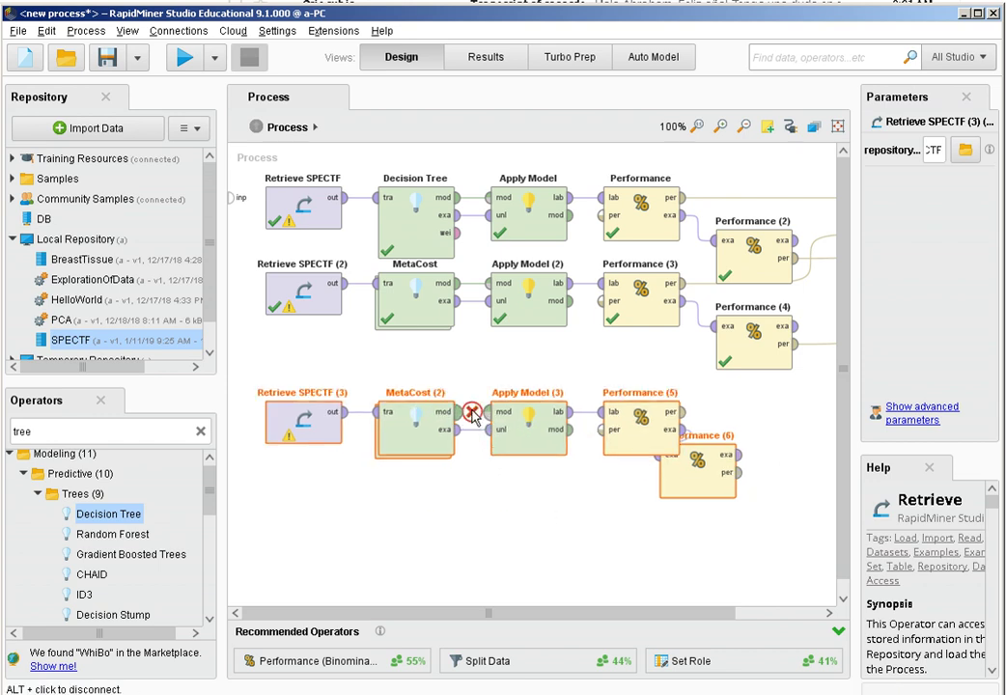
left_click_drag(701, 484, 581, 458)
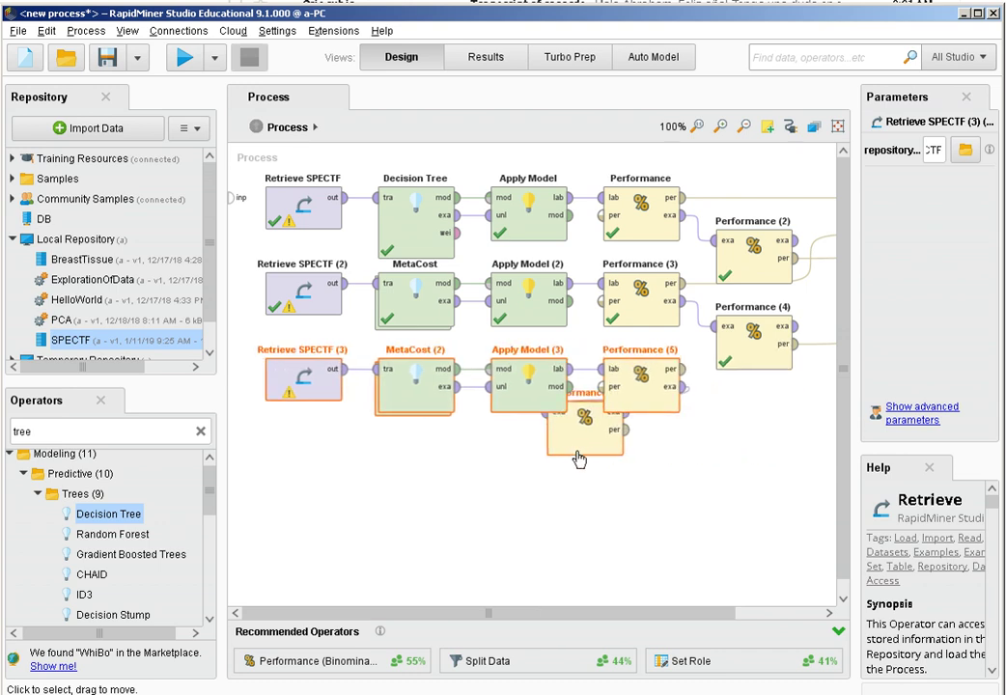
left_click(591, 506)
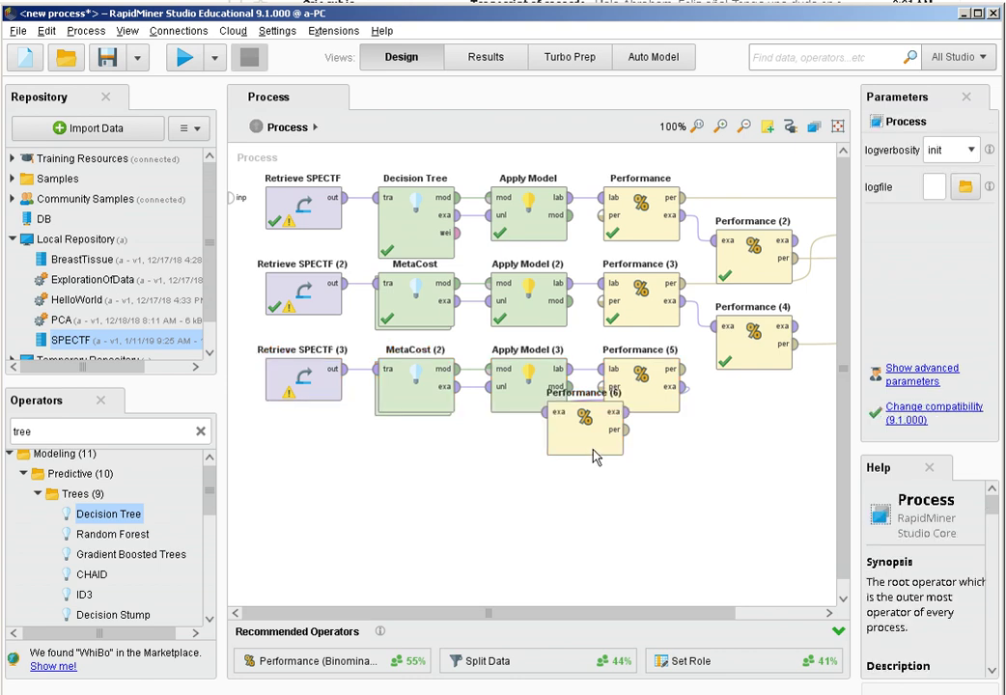
left_click_drag(583, 445, 753, 444)
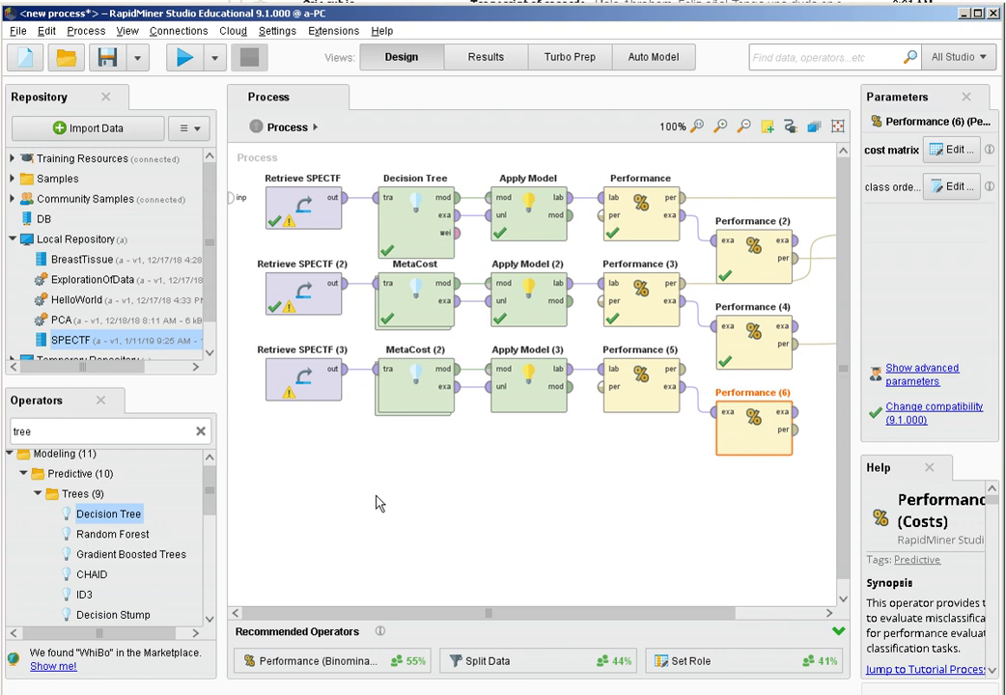
Find the Cross Validation operator and add it to the main process below the copied MetaCost operator.
left_click(201, 432)
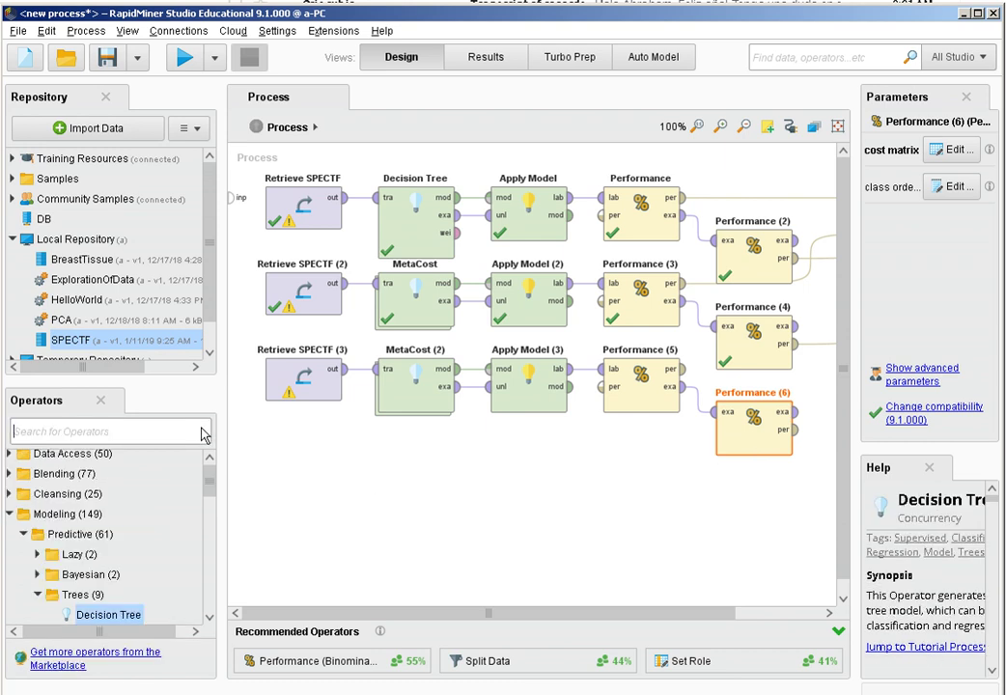
type("croos")
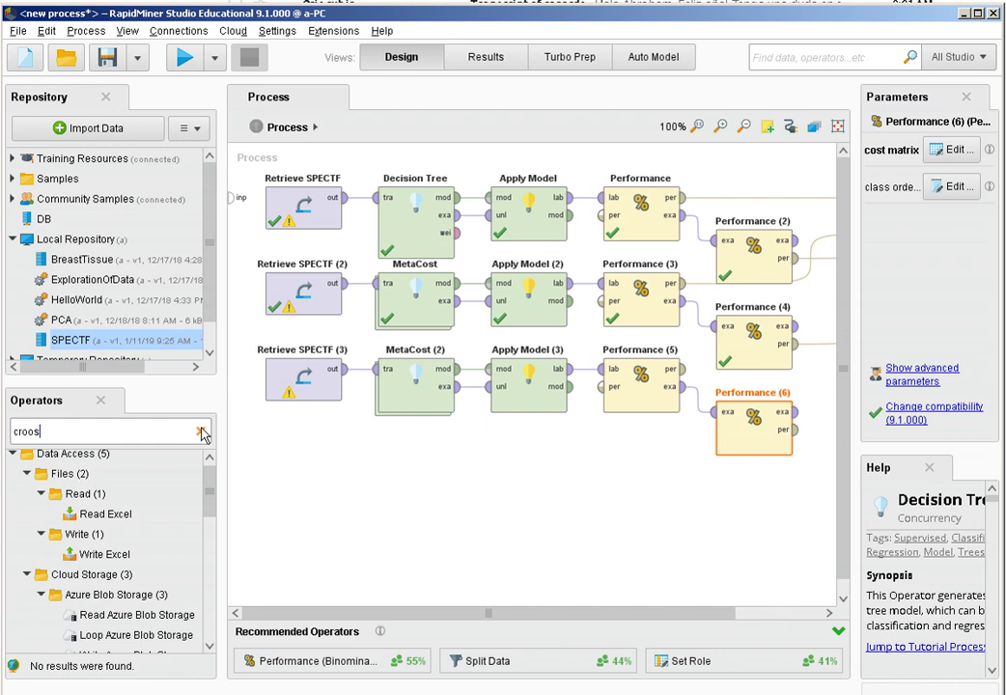
key("BackSpace")
key("BackSpace")
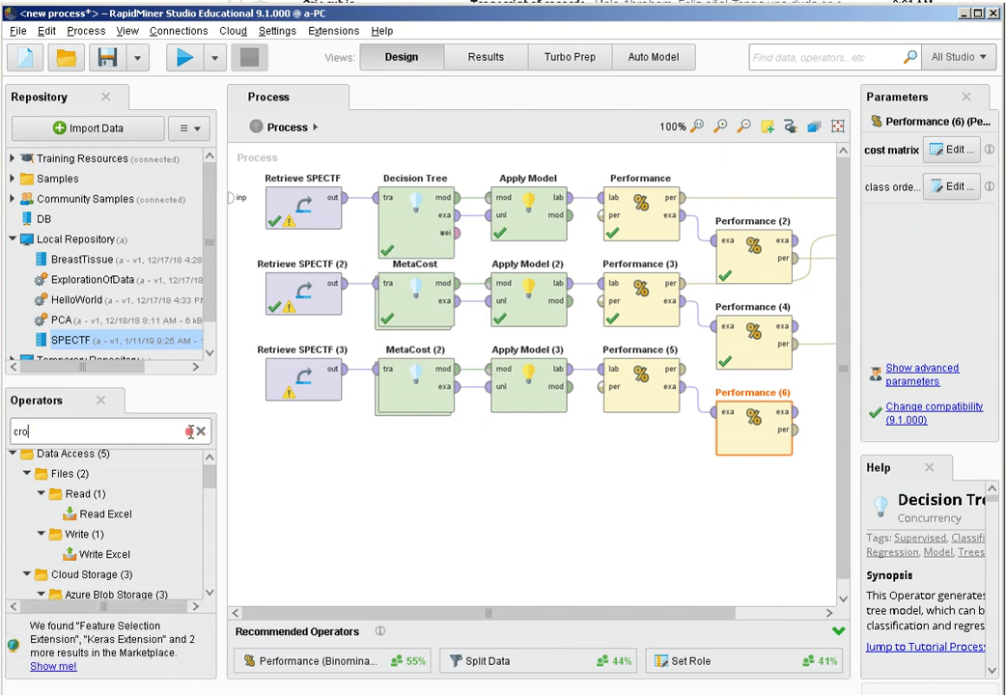
type("ss")
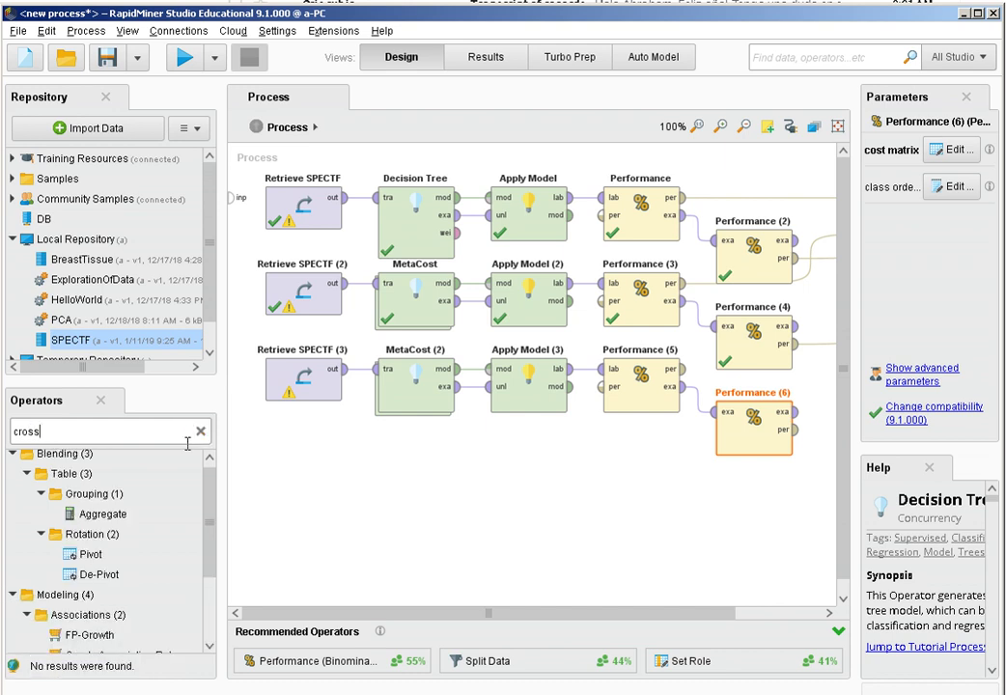
scroll(139, 546, "down", 3)
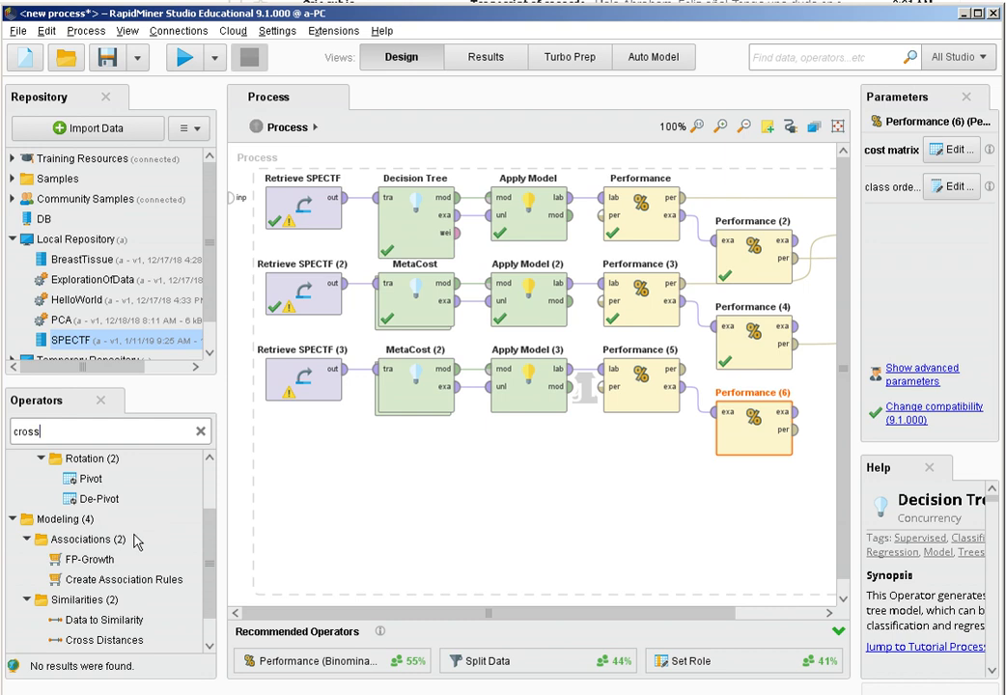
scroll(132, 512, "up", 2)
scroll(135, 512, "down", 3)
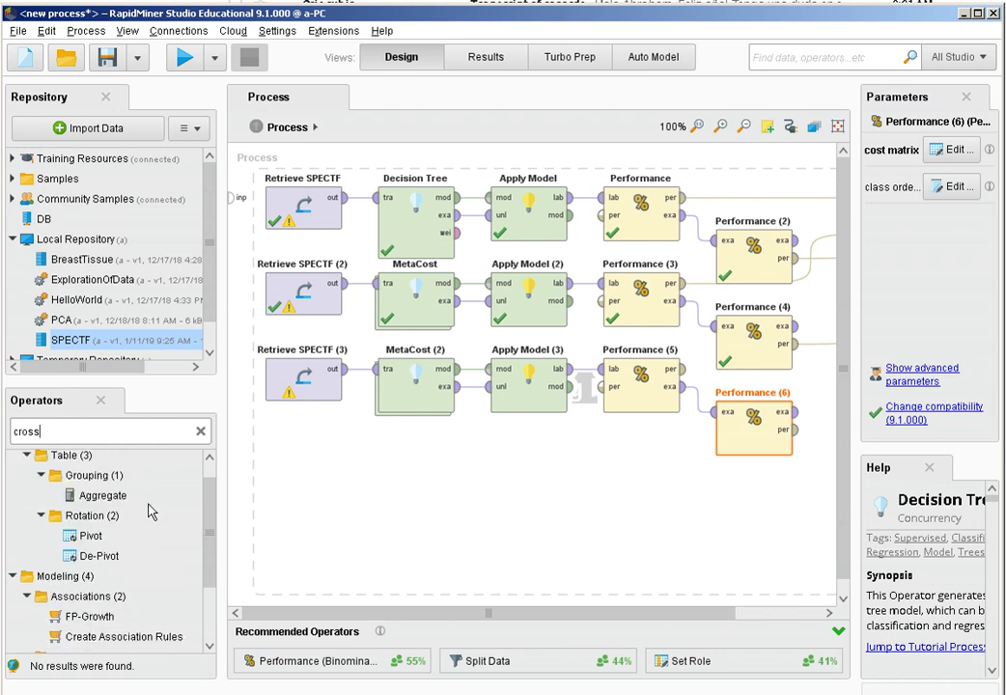
left_click_drag(94, 649, 410, 490)
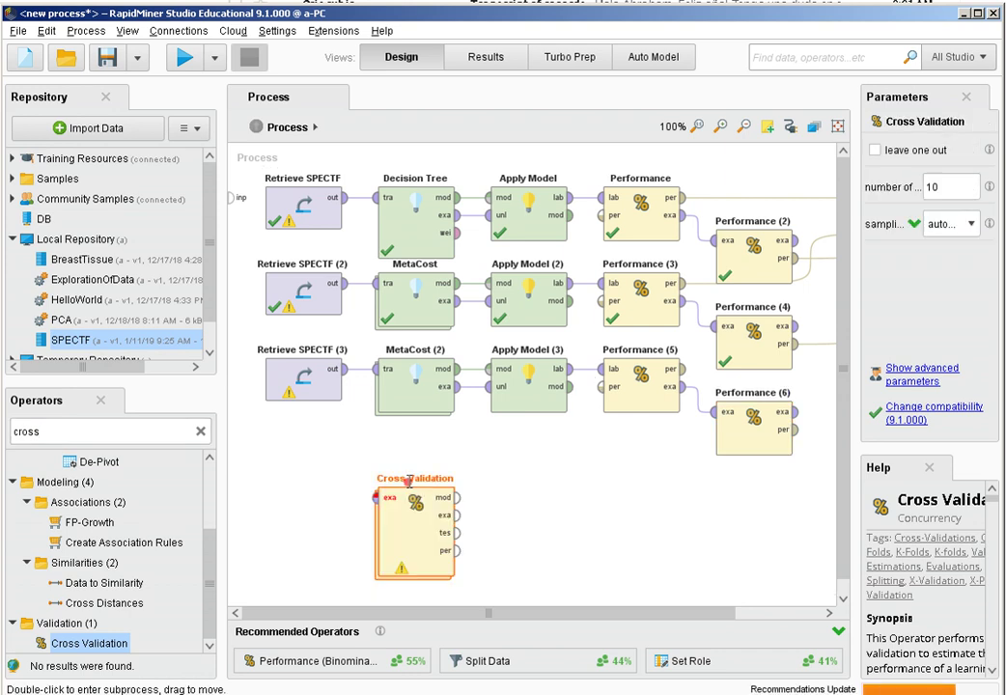
Move MetaCost (2) from the main process into the Training area of the Cross Validation operator.
left_click(426, 398)
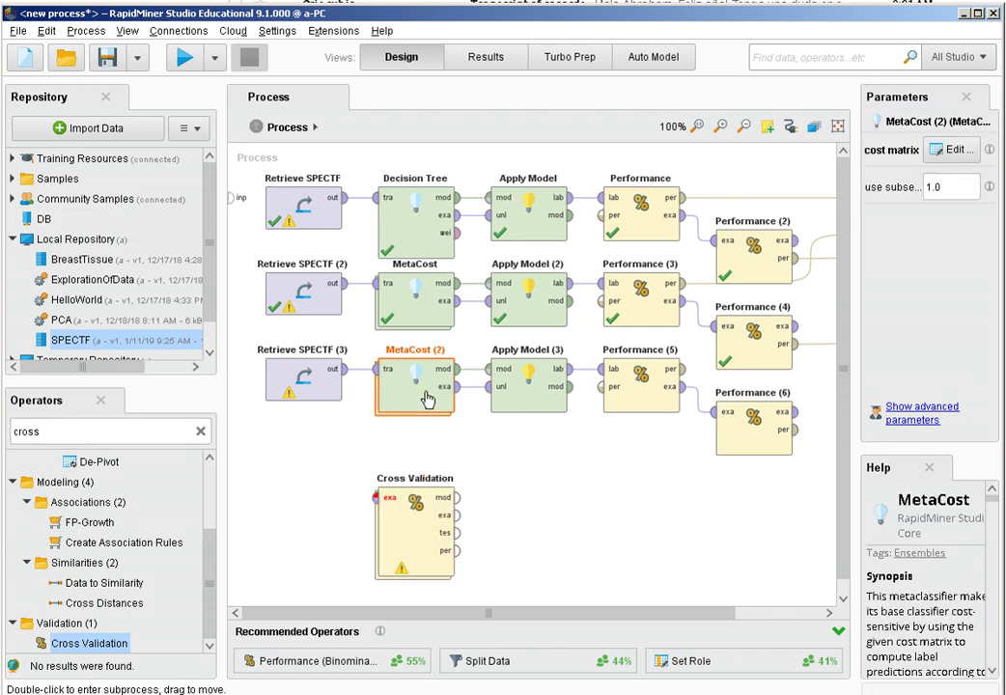
right_click(426, 398)
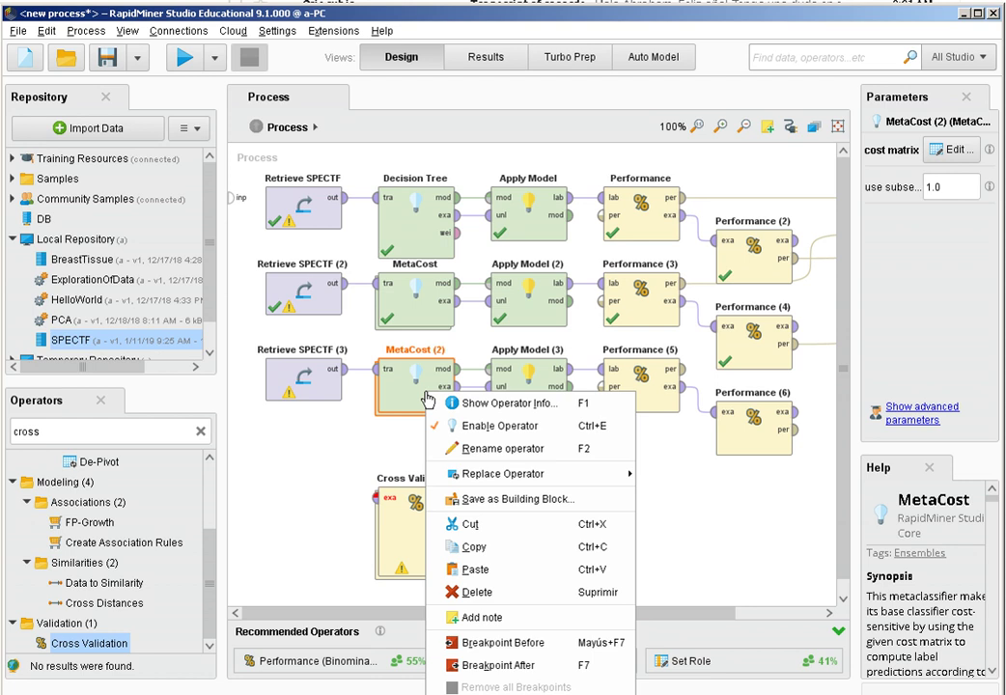
left_click(484, 531)
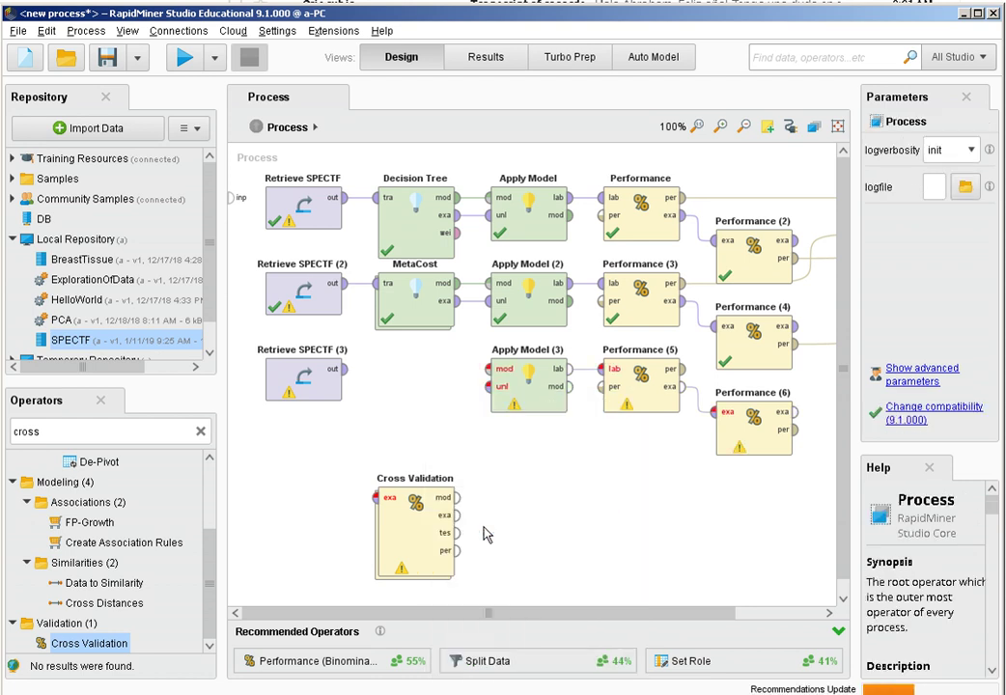
left_click(398, 537)
double_click(397, 537)
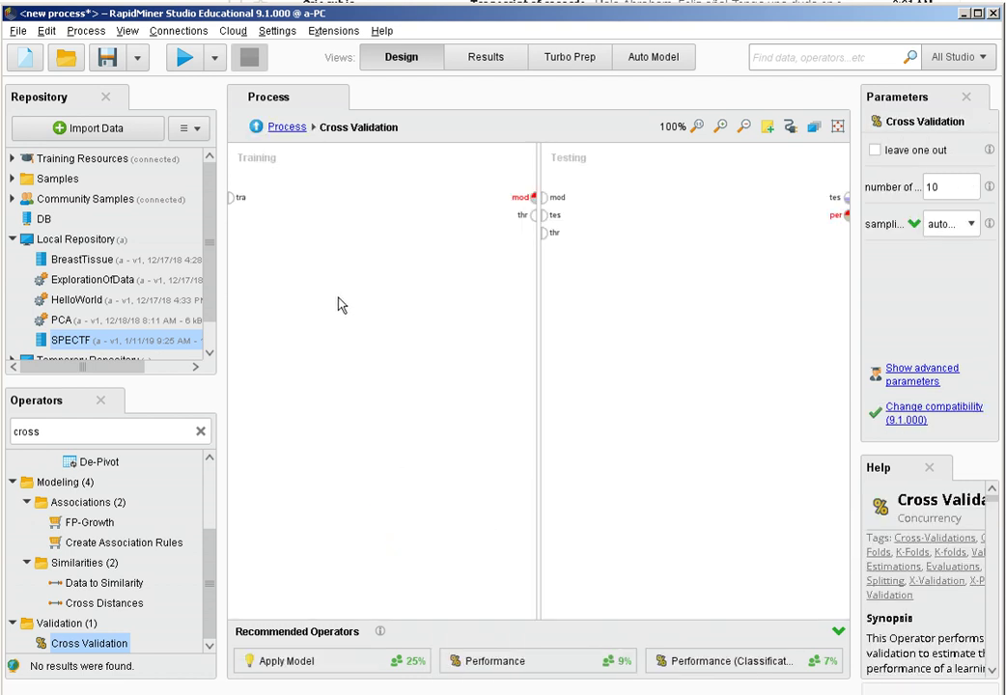
right_click(340, 301)
left_click(388, 428)
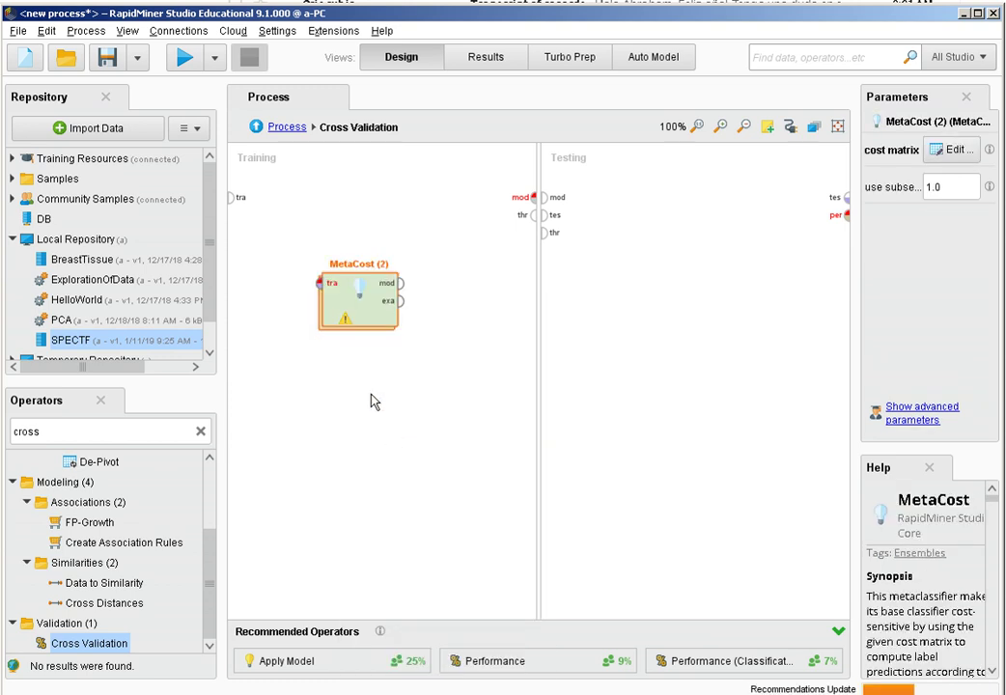
Connect the training input to MetaCost (2) and its model output to the Training area's model port.
left_click(318, 290)
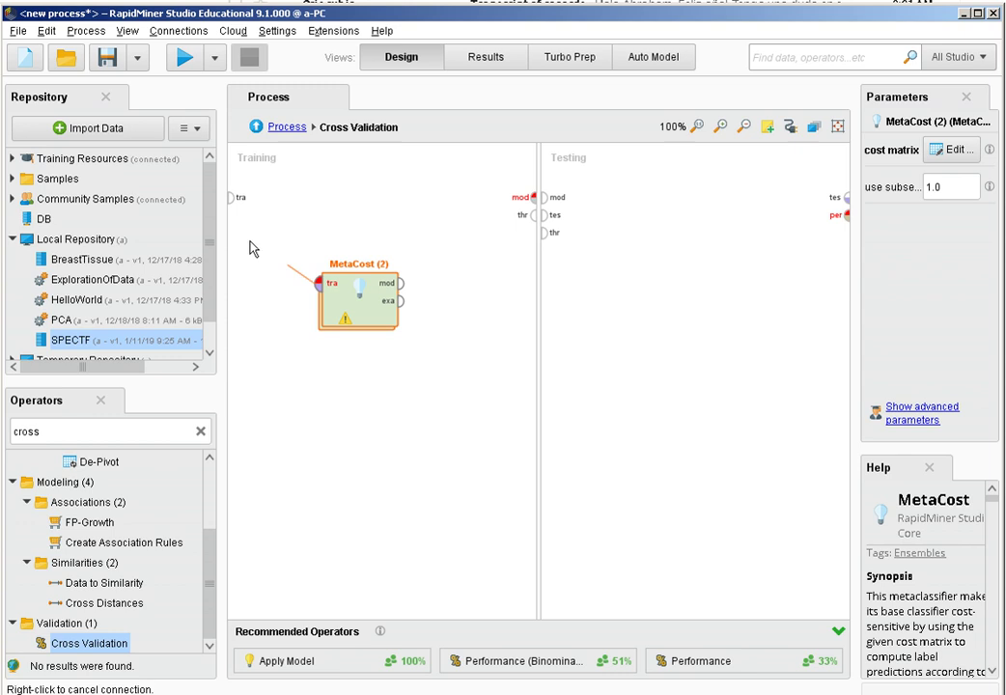
left_click(236, 202)
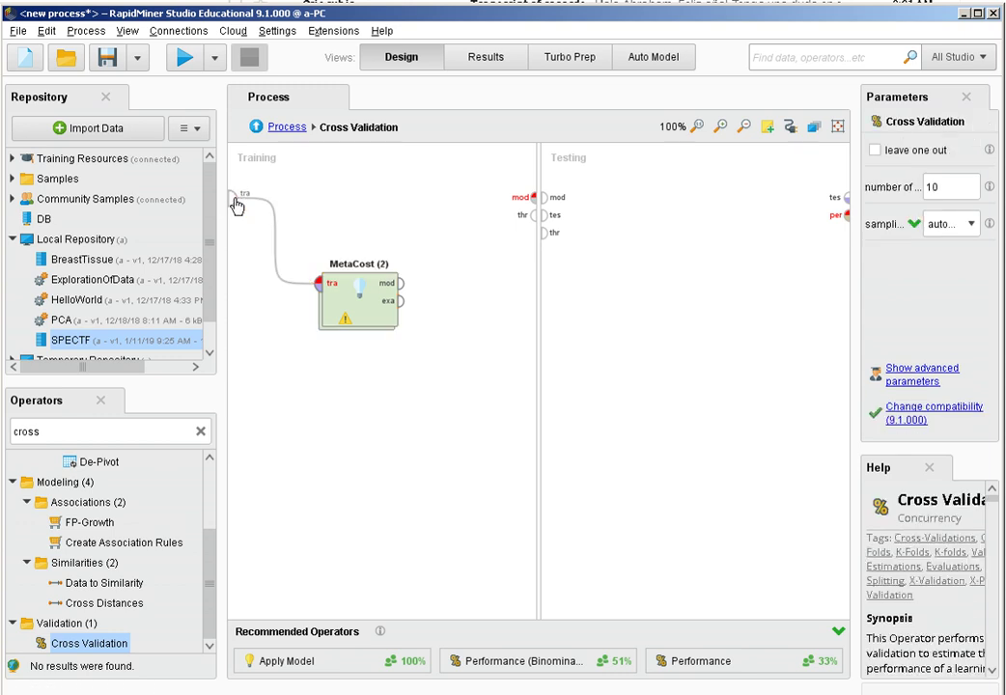
left_click(401, 287)
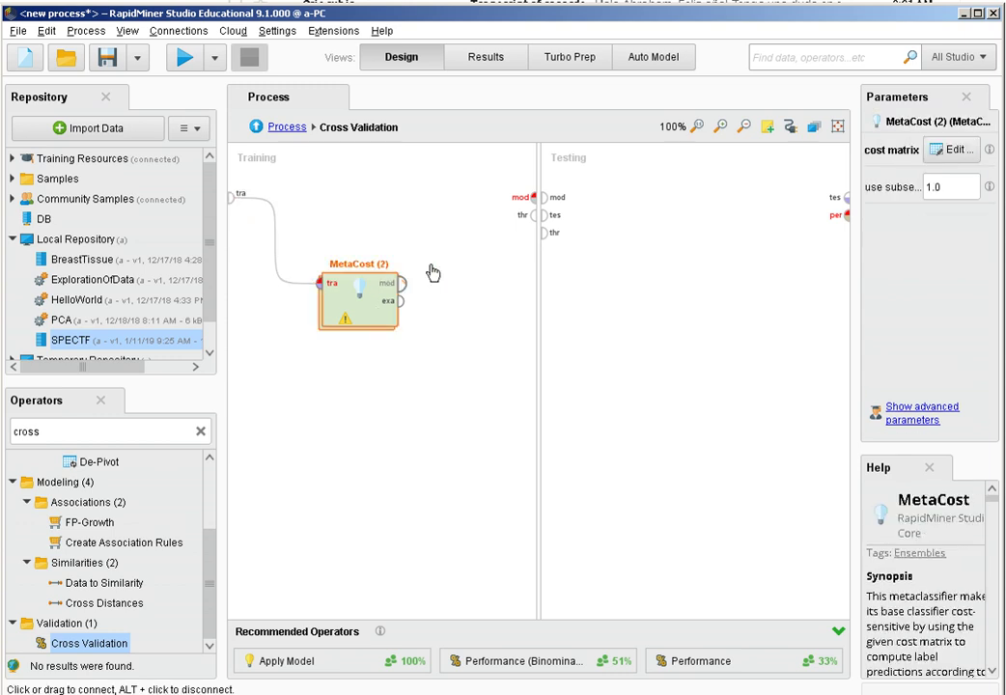
left_click(531, 198)
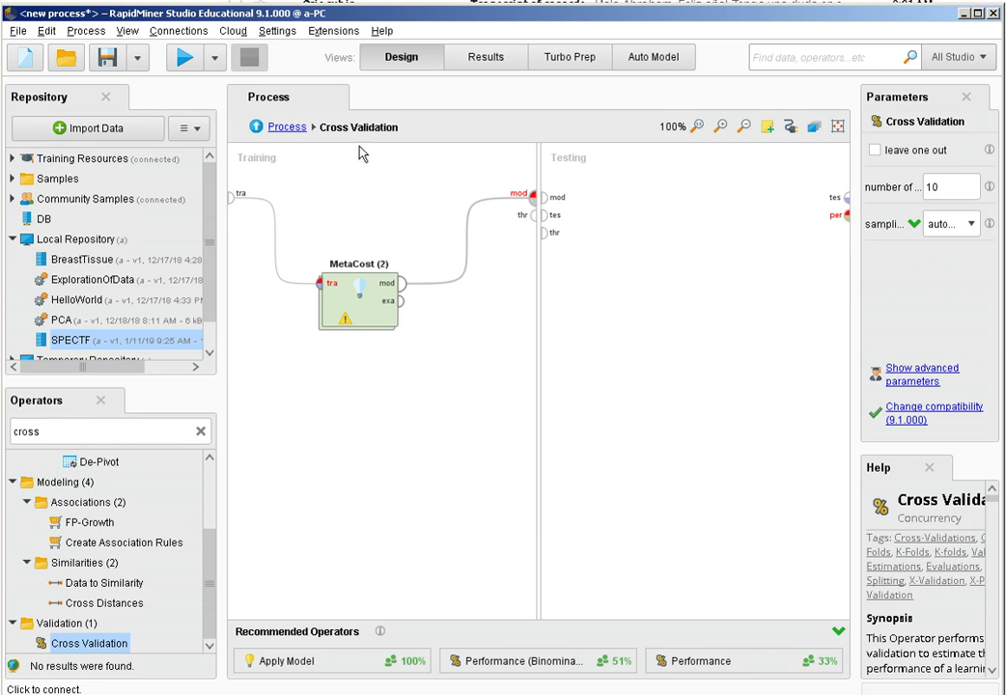
Move Apply Model (3), Performance (5) and Performance (6) from the main process into the Testing area of the Cross Validation operator.
left_click(287, 128)
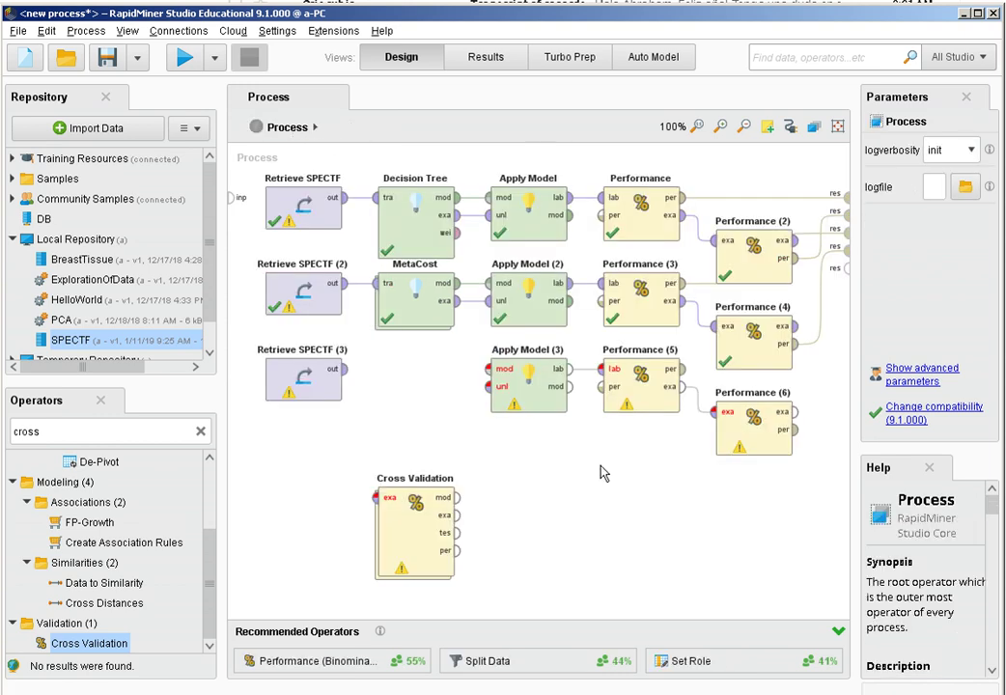
left_click_drag(806, 499, 476, 333)
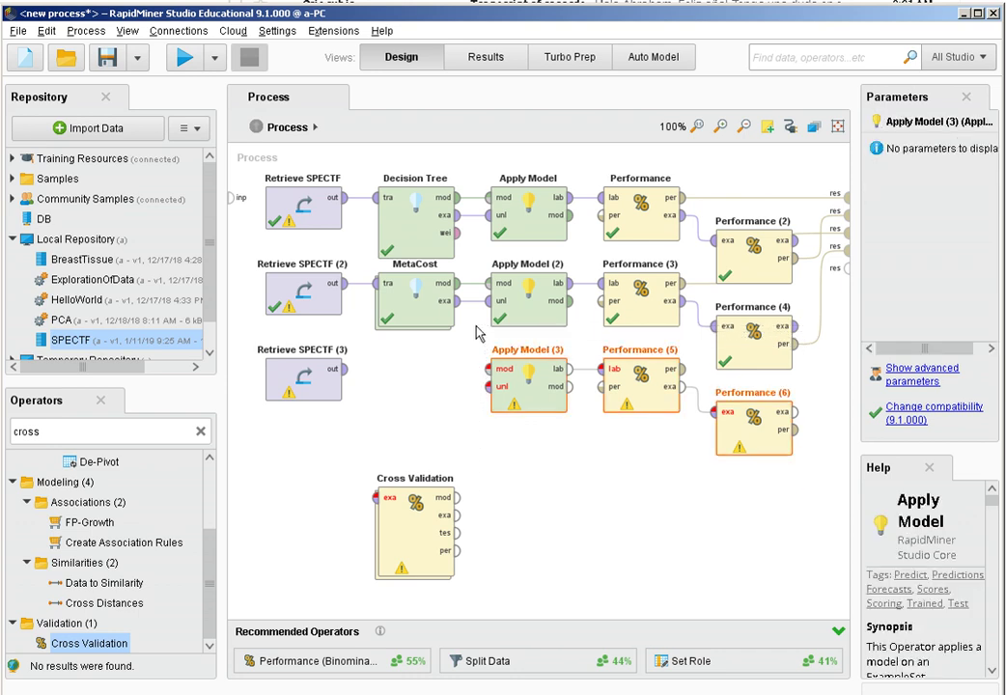
right_click(522, 372)
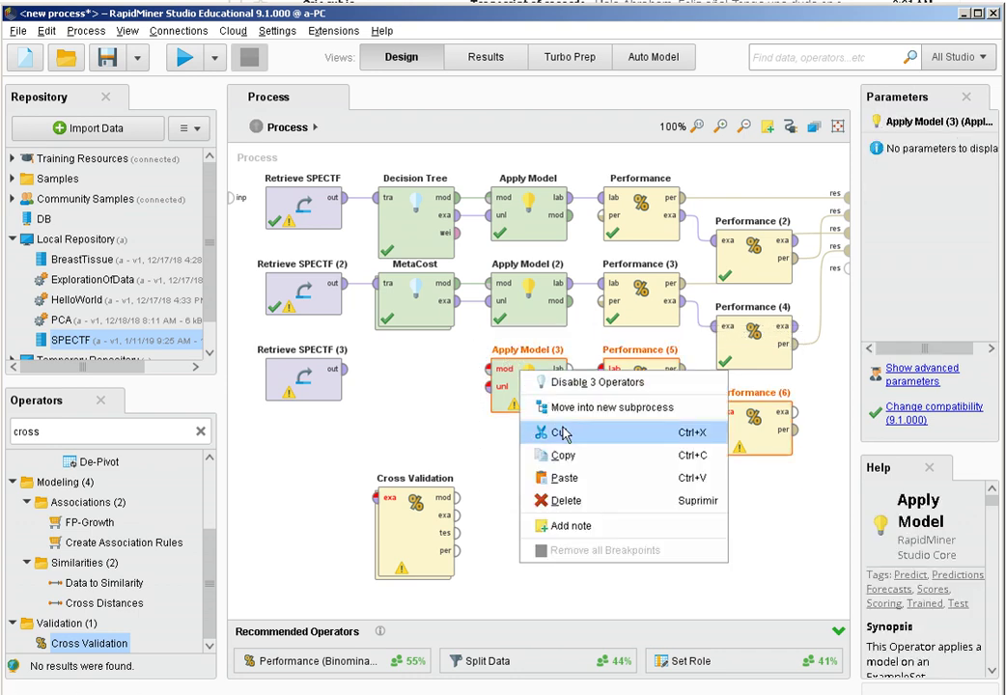
left_click(563, 434)
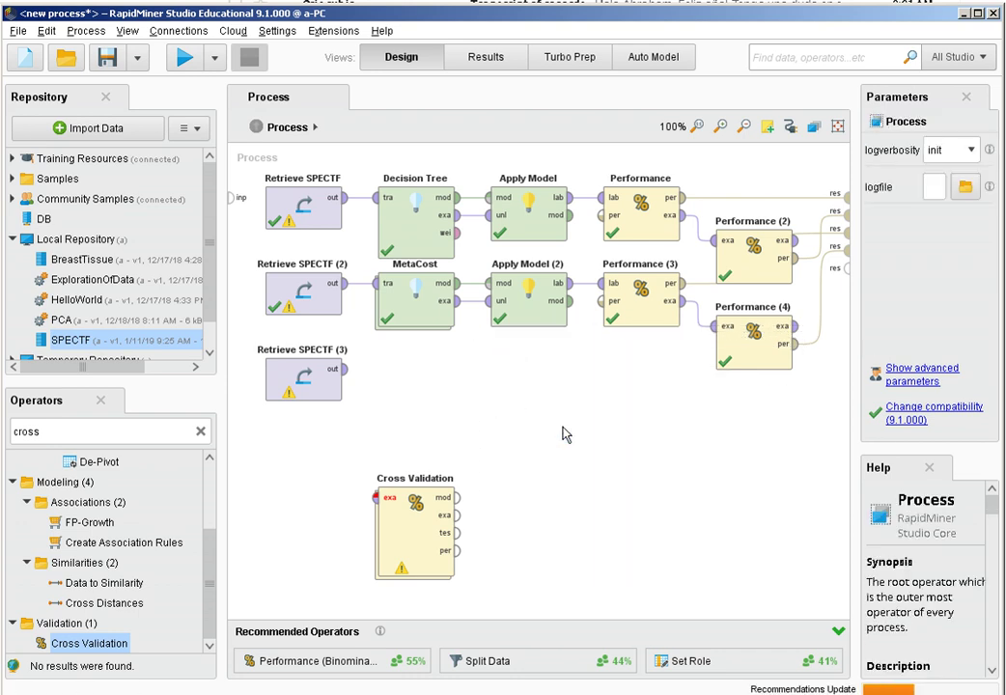
left_click(422, 532)
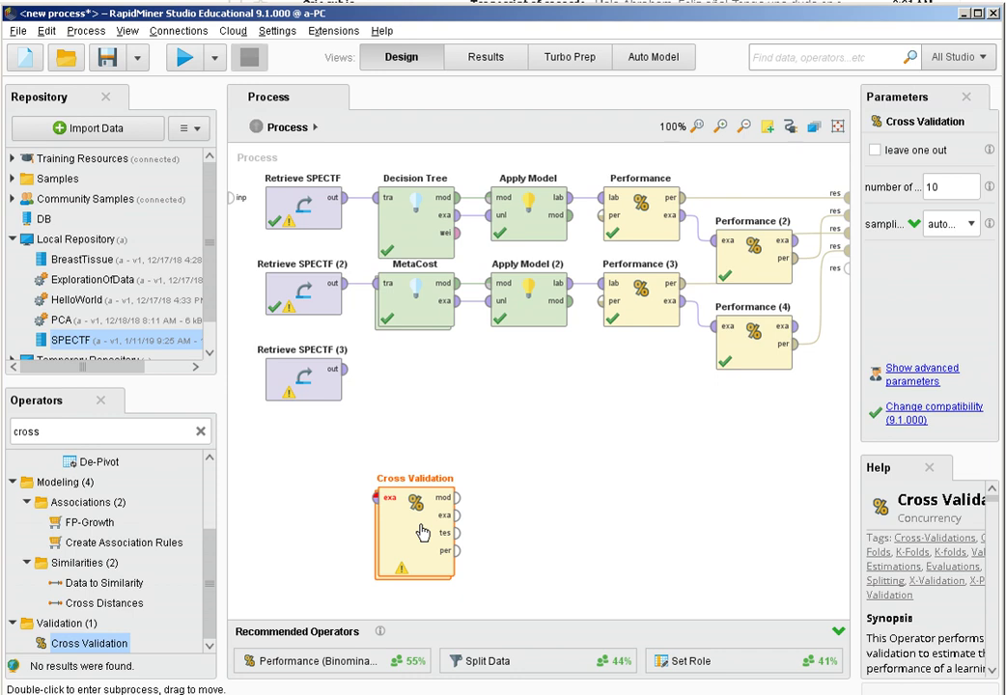
double_click(422, 532)
right_click(657, 257)
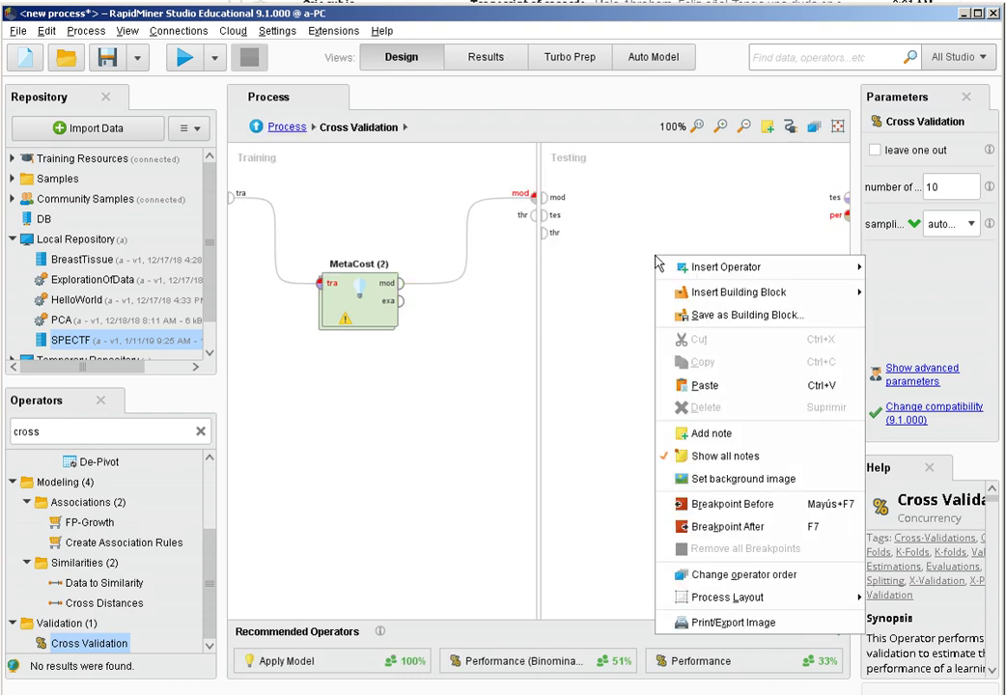
left_click(704, 387)
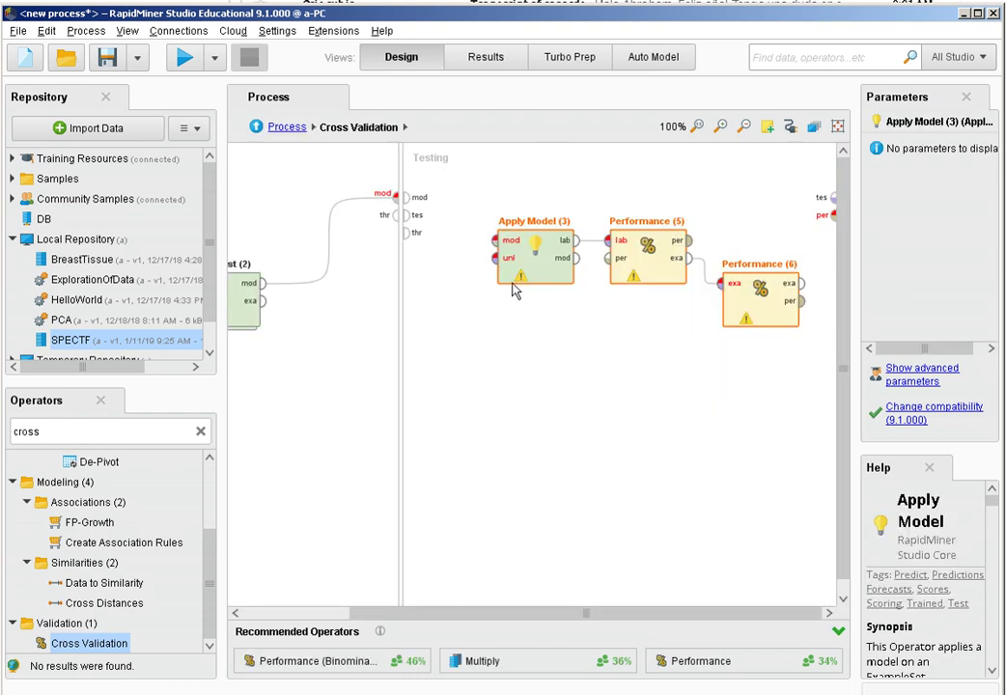
Connect the Testing model port to Apply Model (3), and the performance outputs of Performance (5) and (6) to the Testing area's performance ports.
left_click(410, 201)
left_click(497, 240)
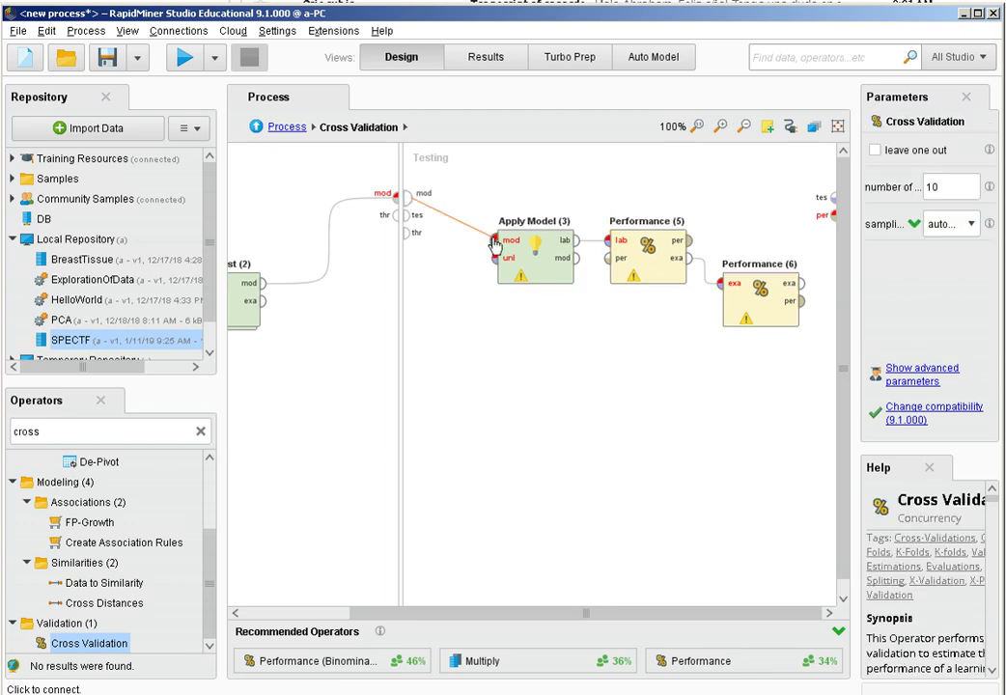
left_click(689, 240)
left_click(831, 214)
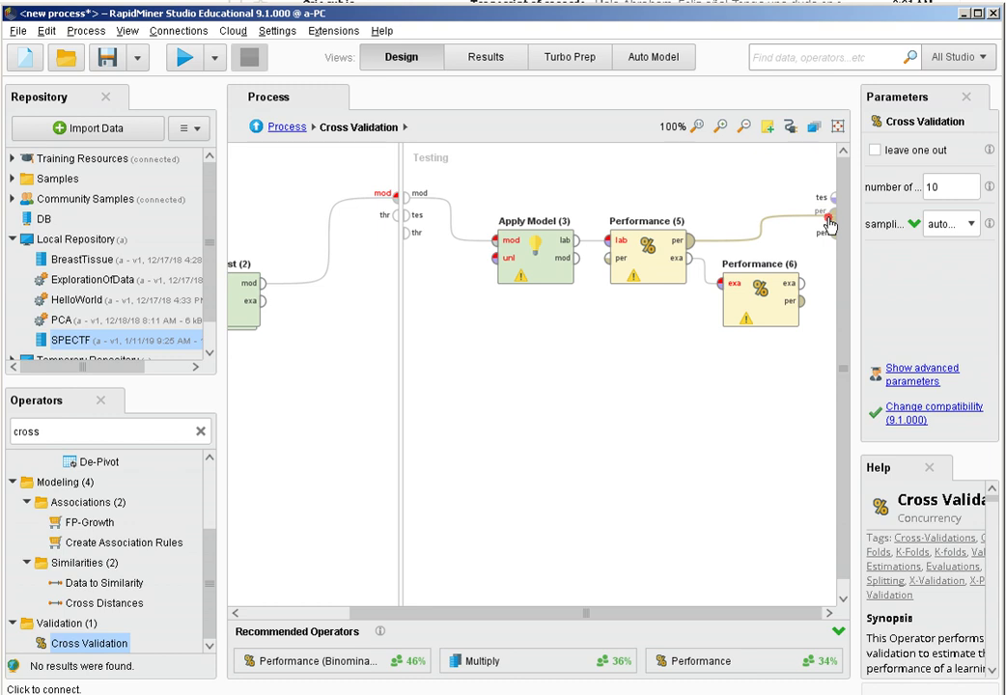
left_click(800, 305)
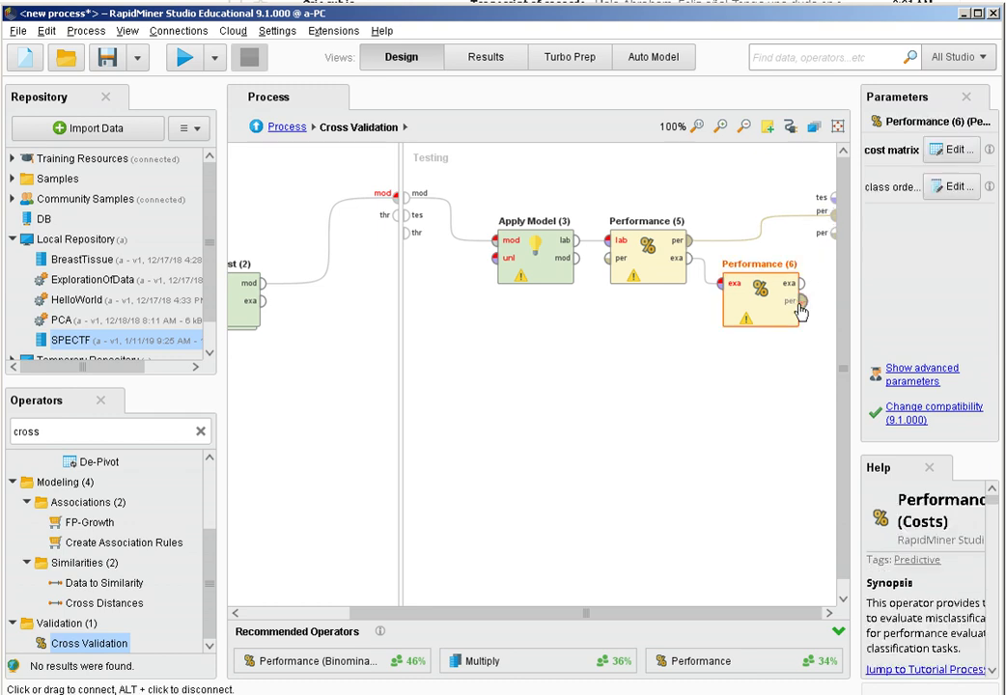
left_click(831, 235)
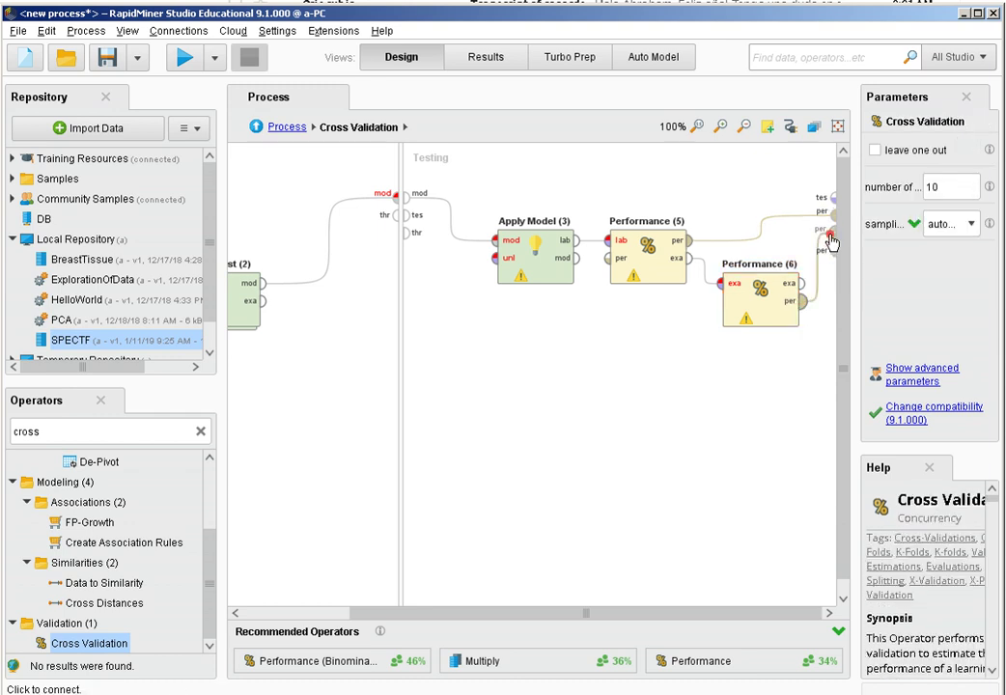
left_click(289, 614)
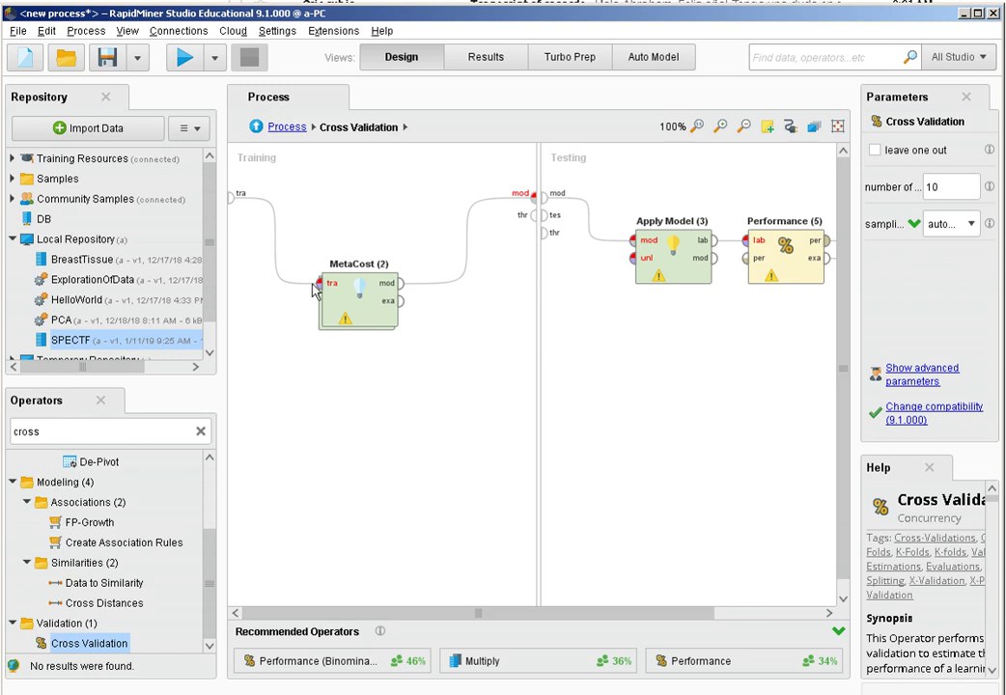
In the main process, place Cross Validation beside Retrieve SPECTF (3) and connect the retrieved data to its example set input.
left_click(288, 127)
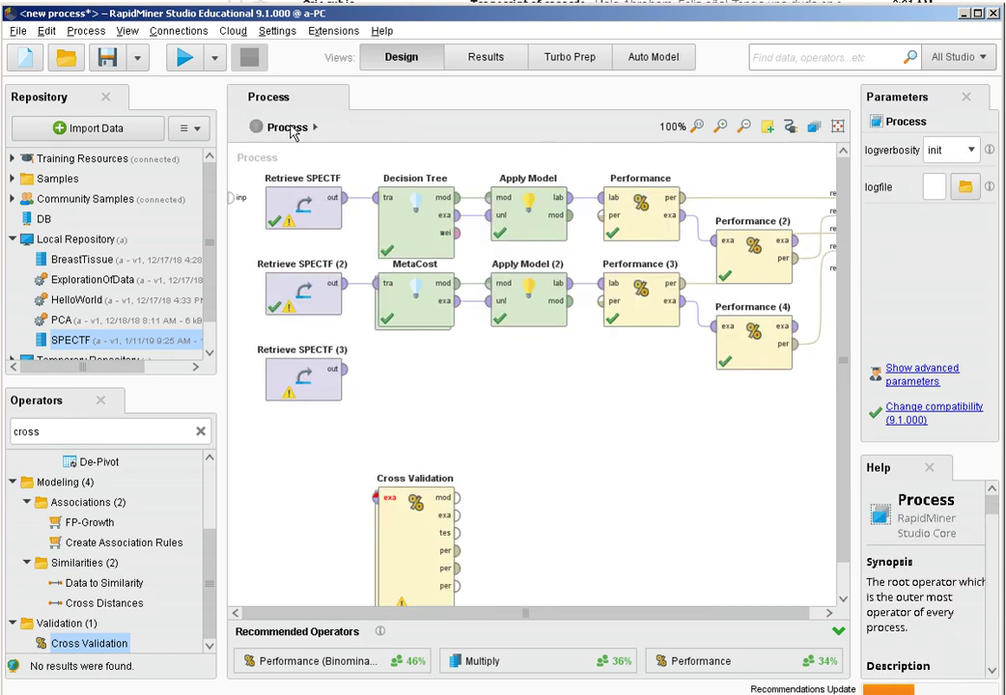
left_click(432, 504)
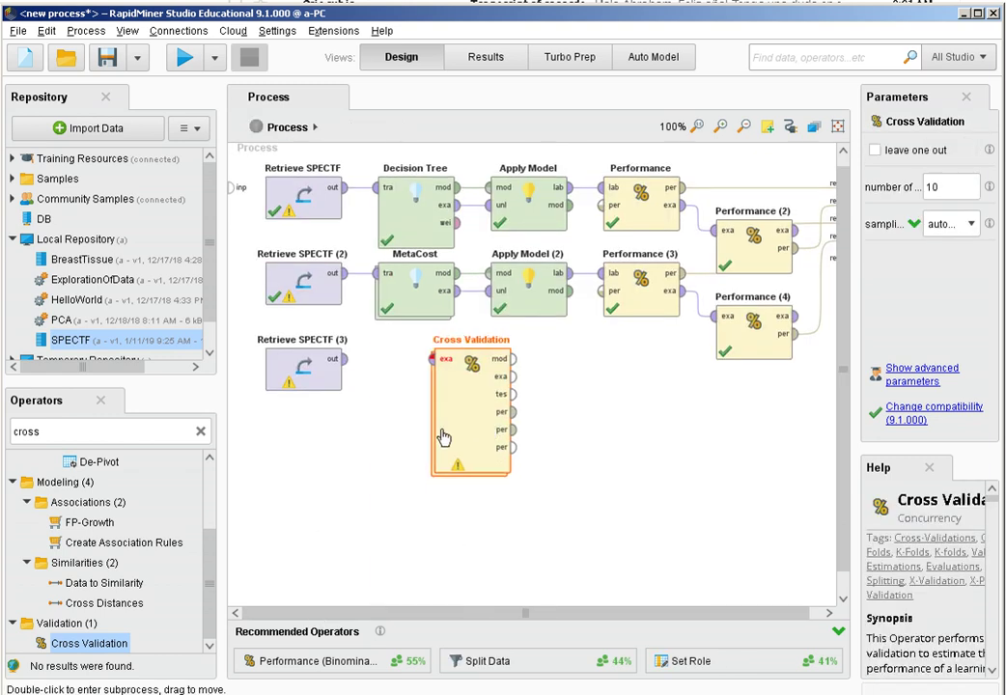
left_click(345, 358)
left_click(375, 359)
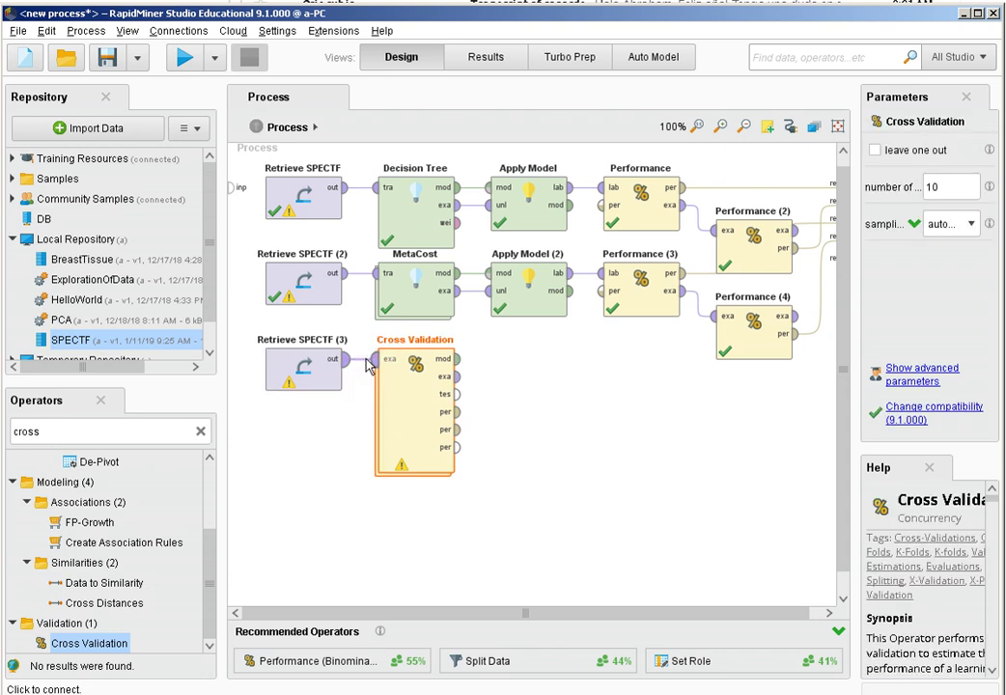
Connect the first two performance outputs of Cross Validation to the next two free result ports of the process.
left_click(455, 420)
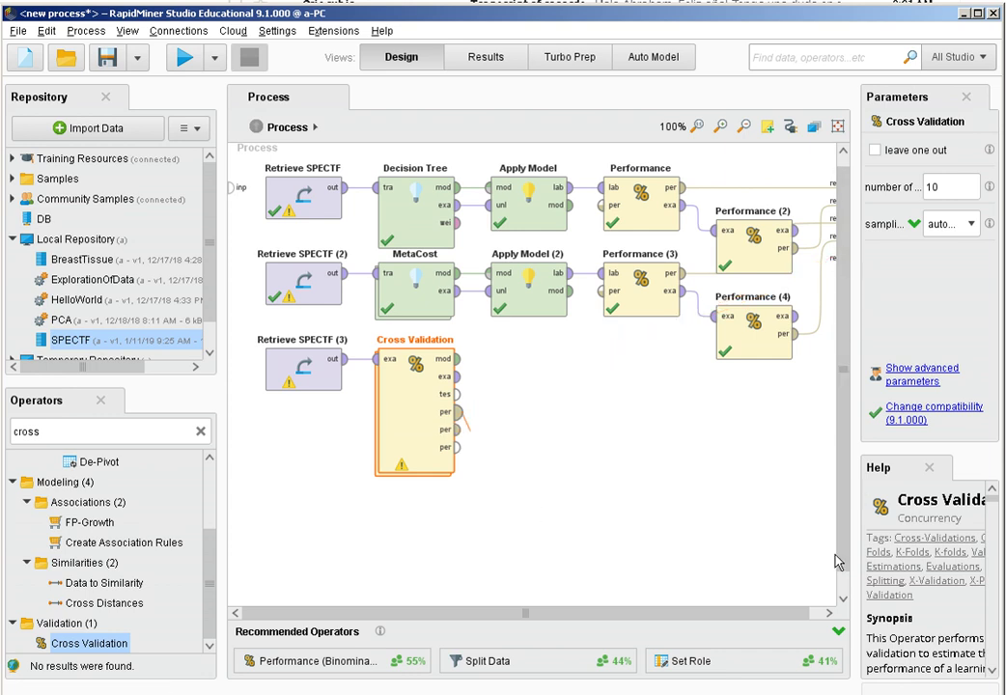
left_click(828, 613)
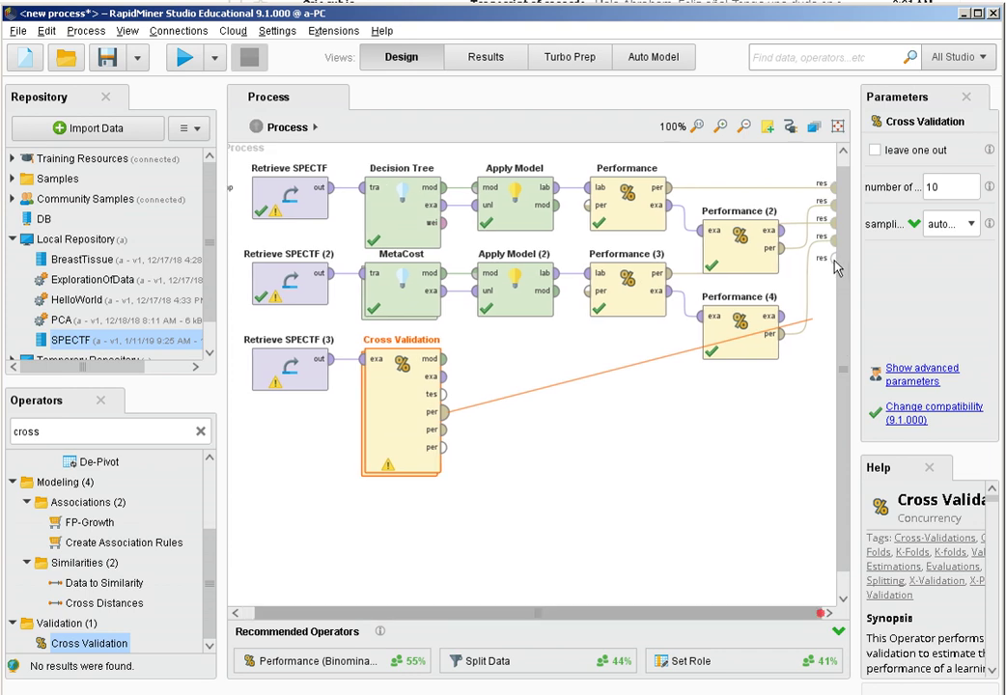
left_click(807, 287)
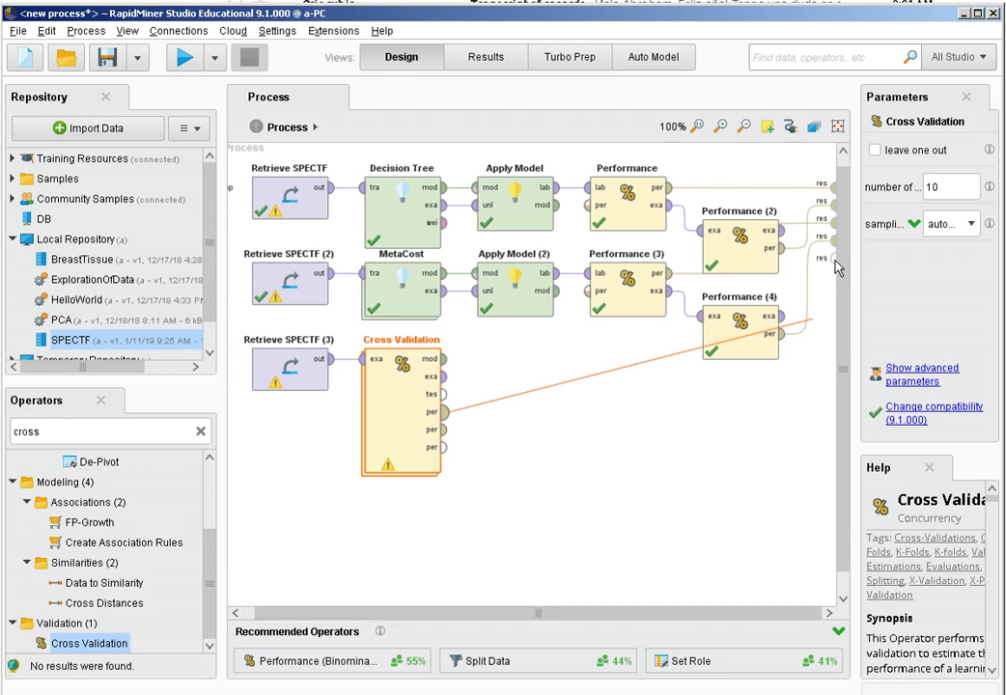
left_click(444, 412)
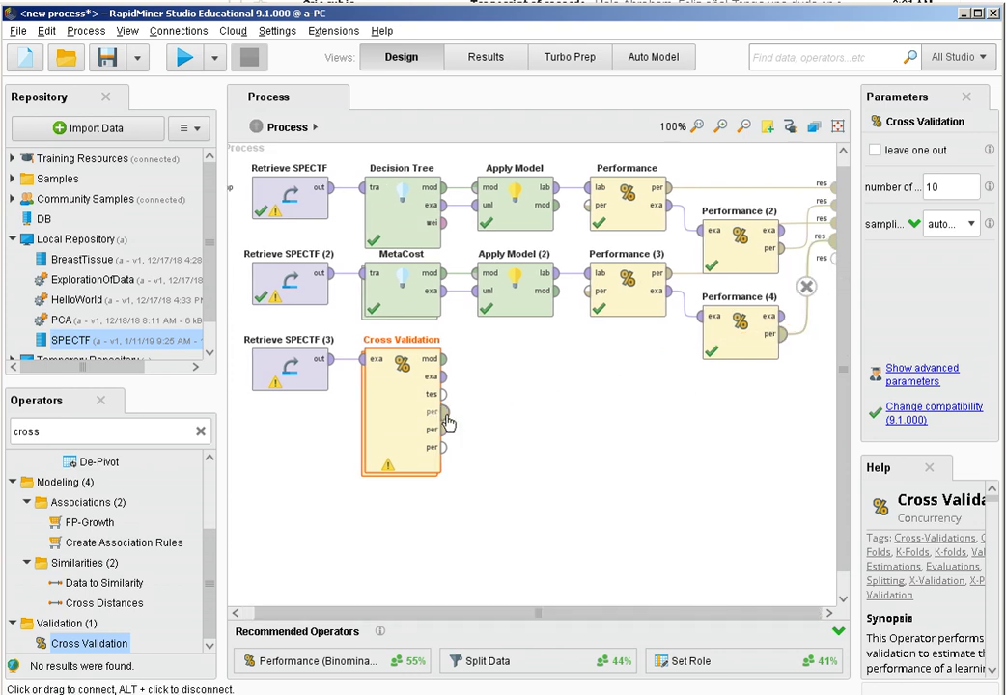
left_click(835, 258)
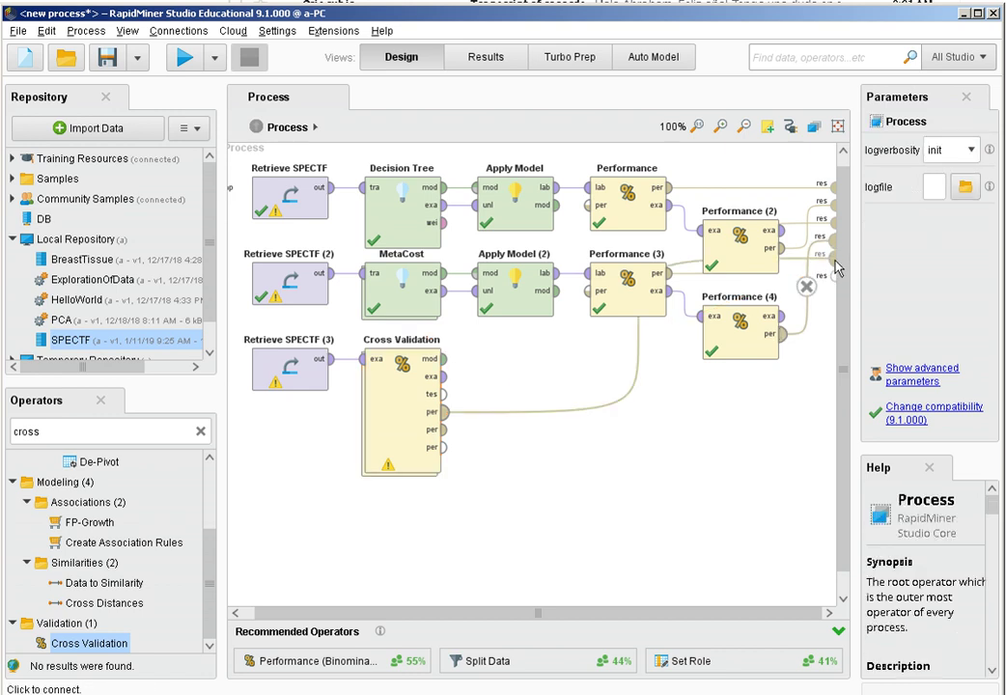
left_click(442, 430)
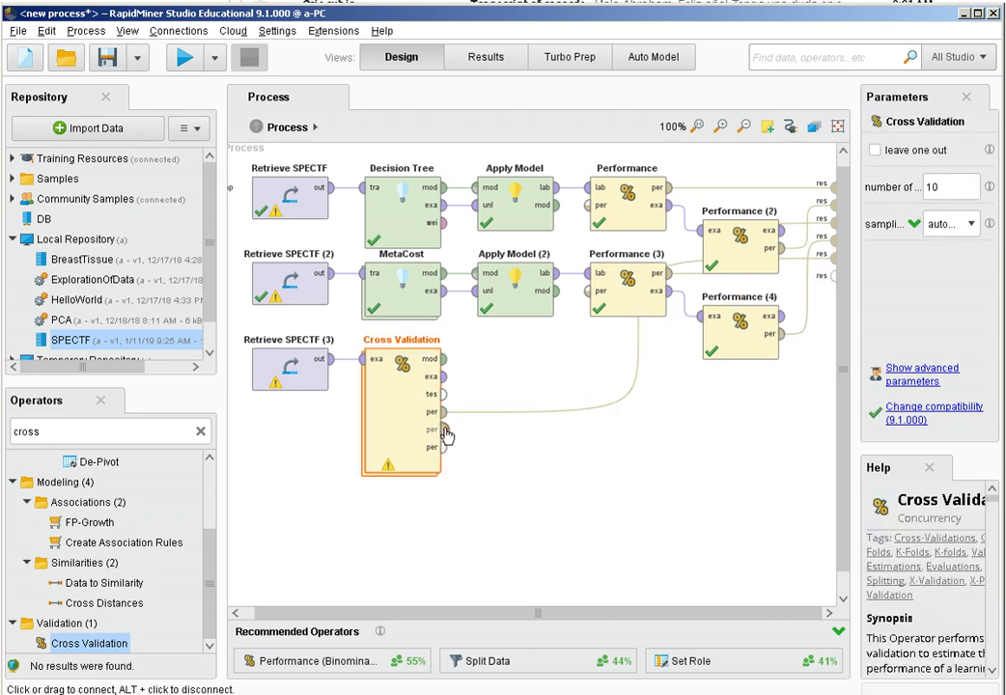
left_click(835, 277)
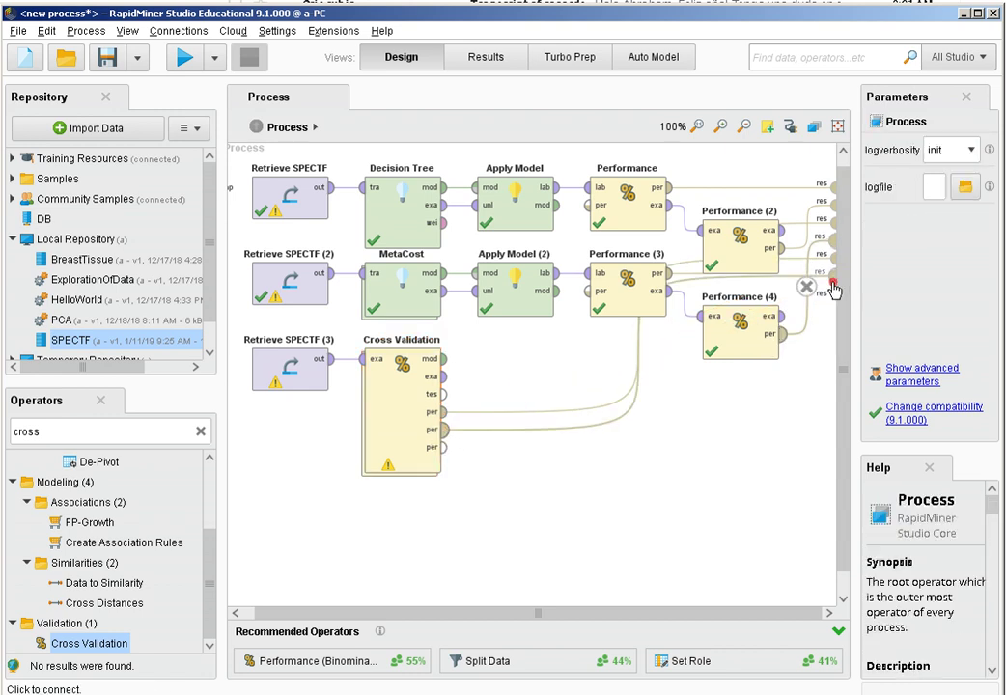
Try to run the process and connect the Testing area's test set port to the unlabelled data input of Apply Model (3).
left_click(192, 65)
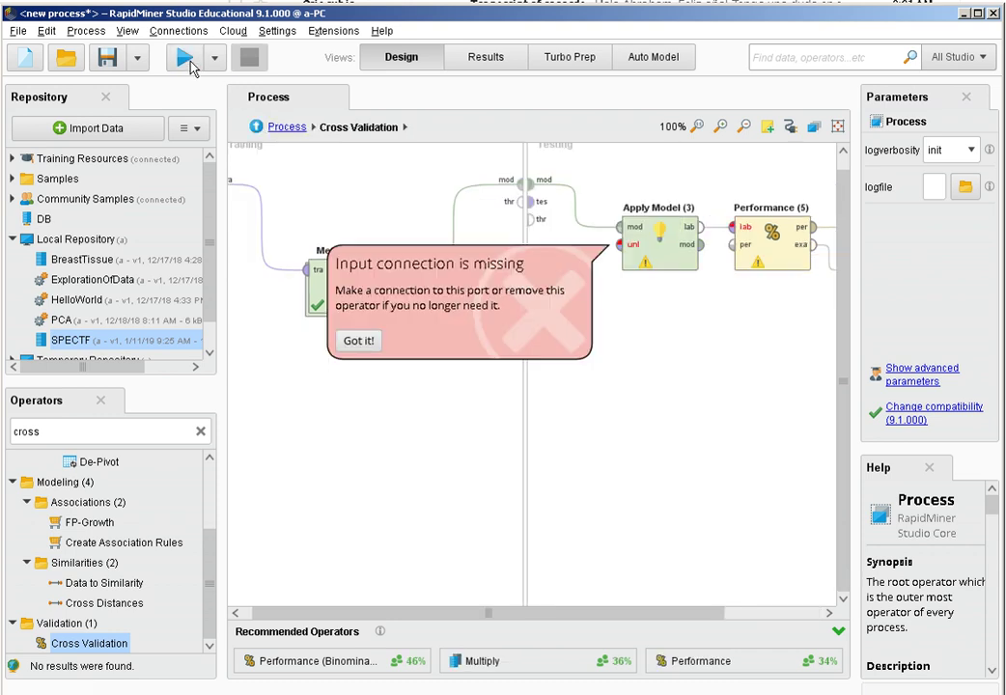
left_click(530, 203)
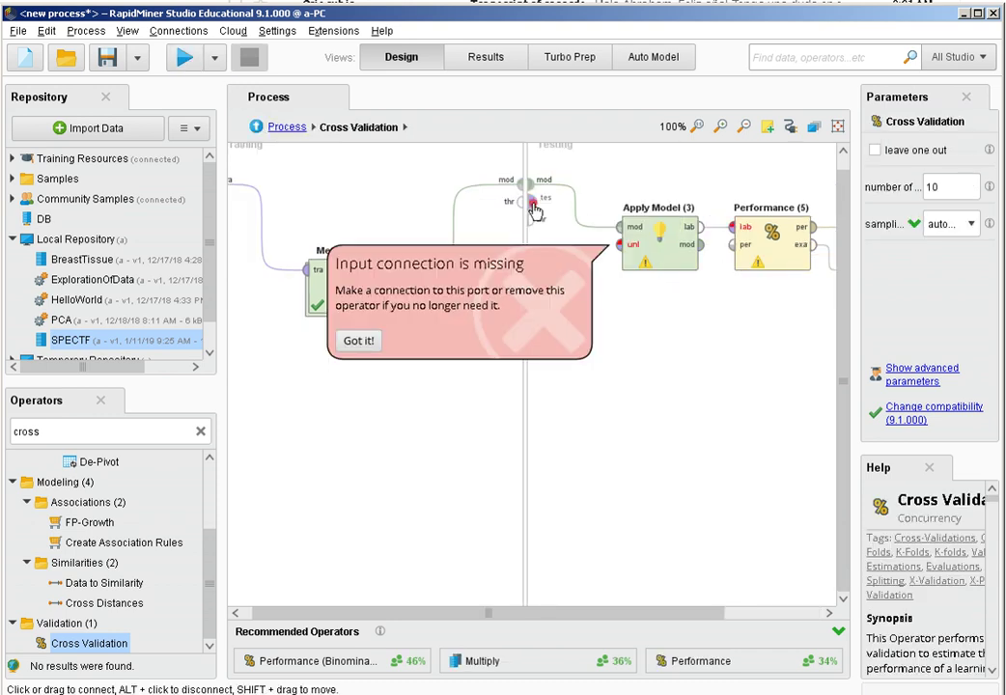
left_click(619, 246)
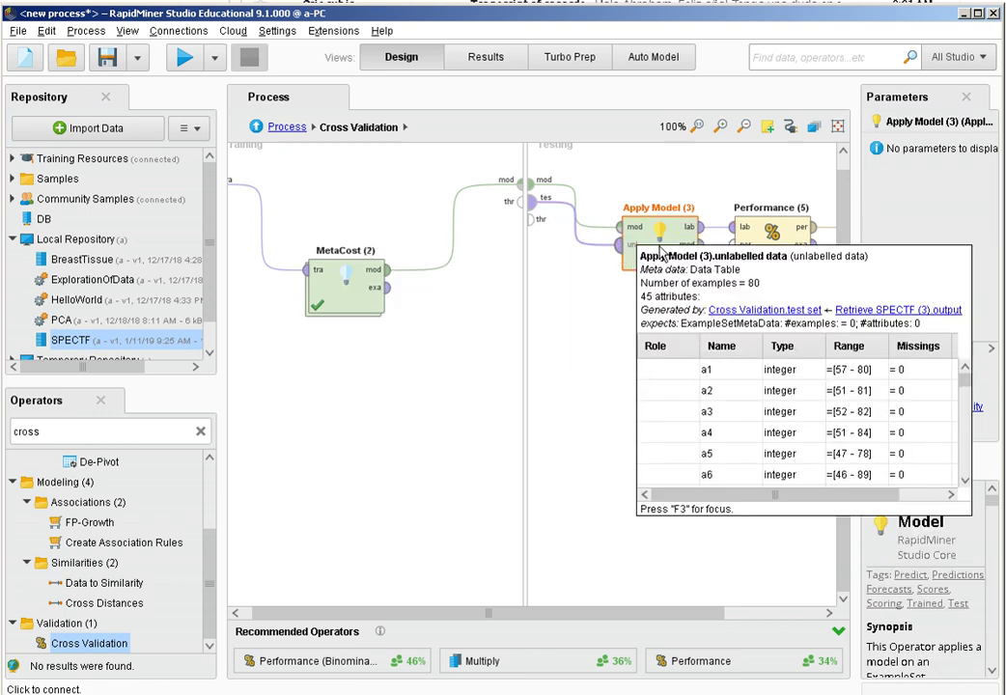
Run the process from the main level and compare the accuracy and misclassification costs of the cross-validated MetaCost tree.
left_click(280, 132)
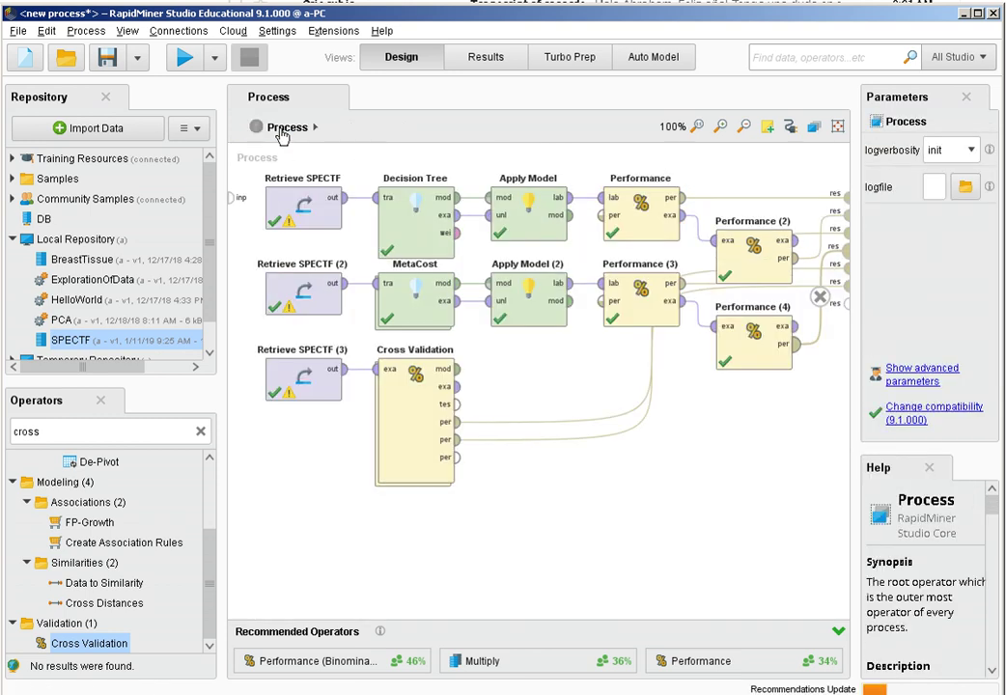
left_click(180, 57)
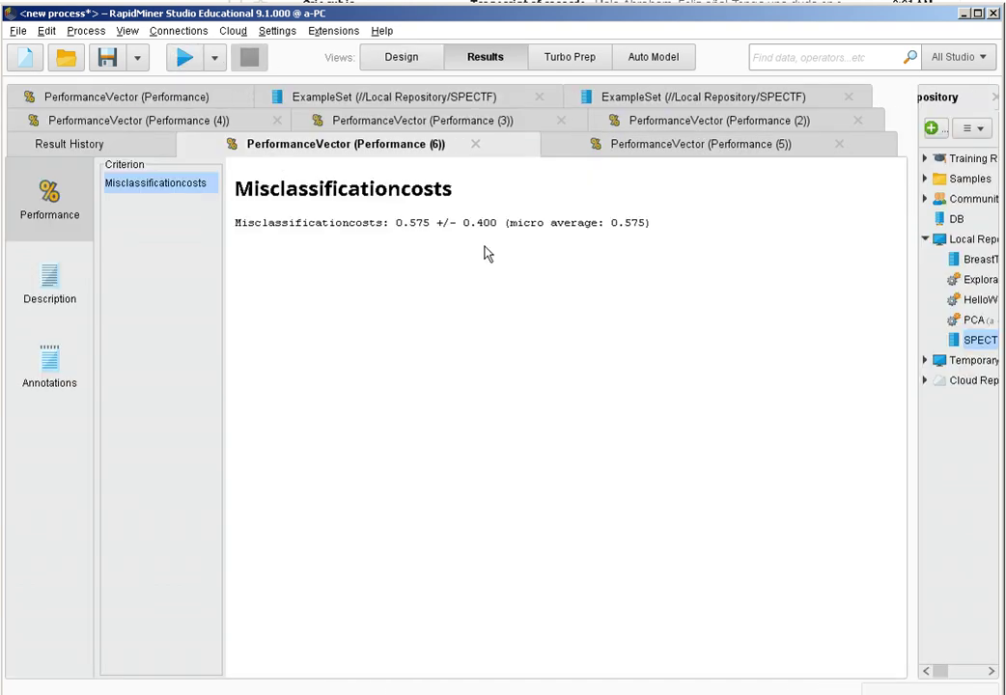
left_click(705, 151)
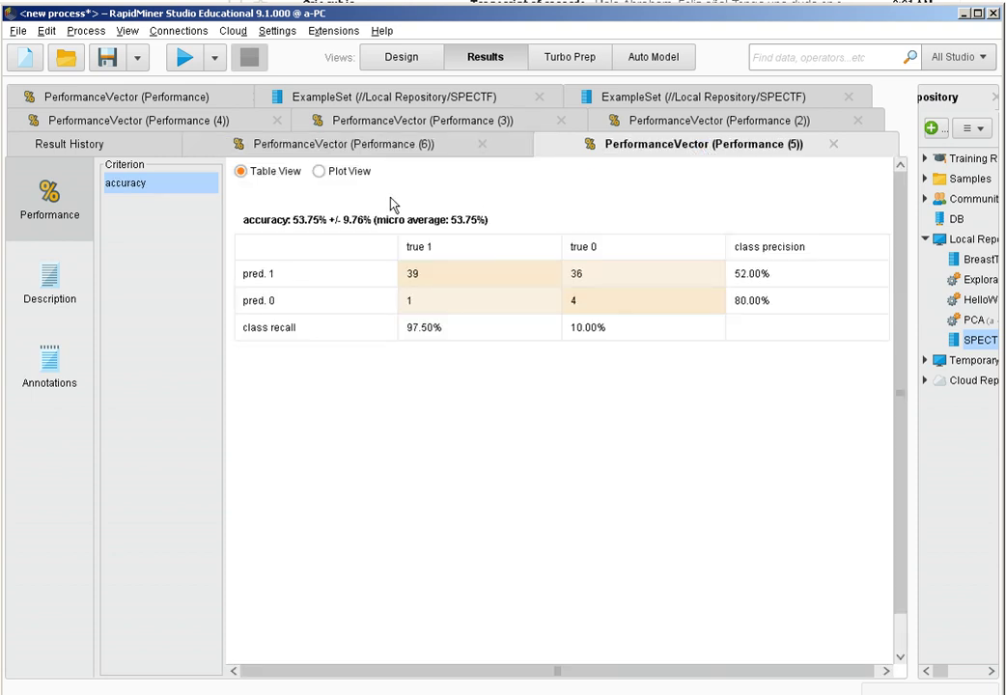
left_click(322, 239)
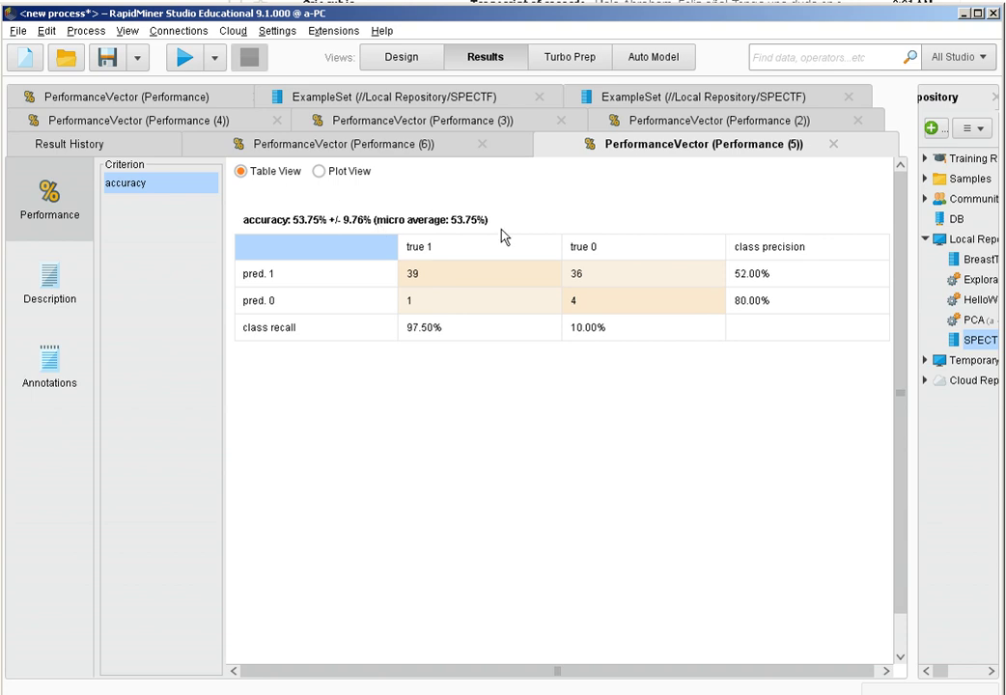
left_click(427, 145)
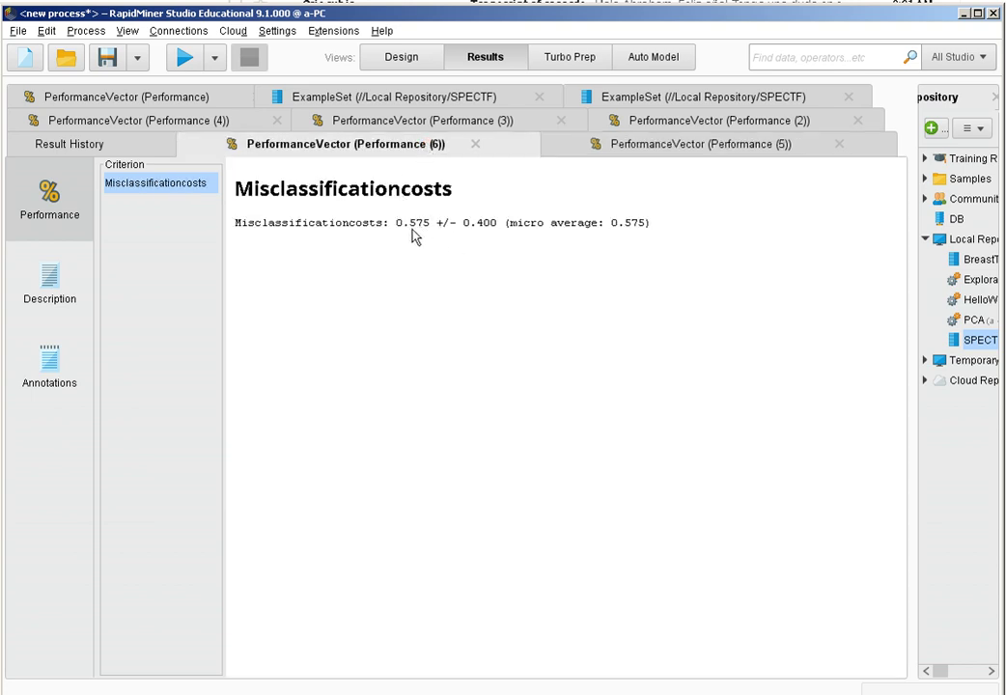
left_click(486, 234)
left_click(661, 149)
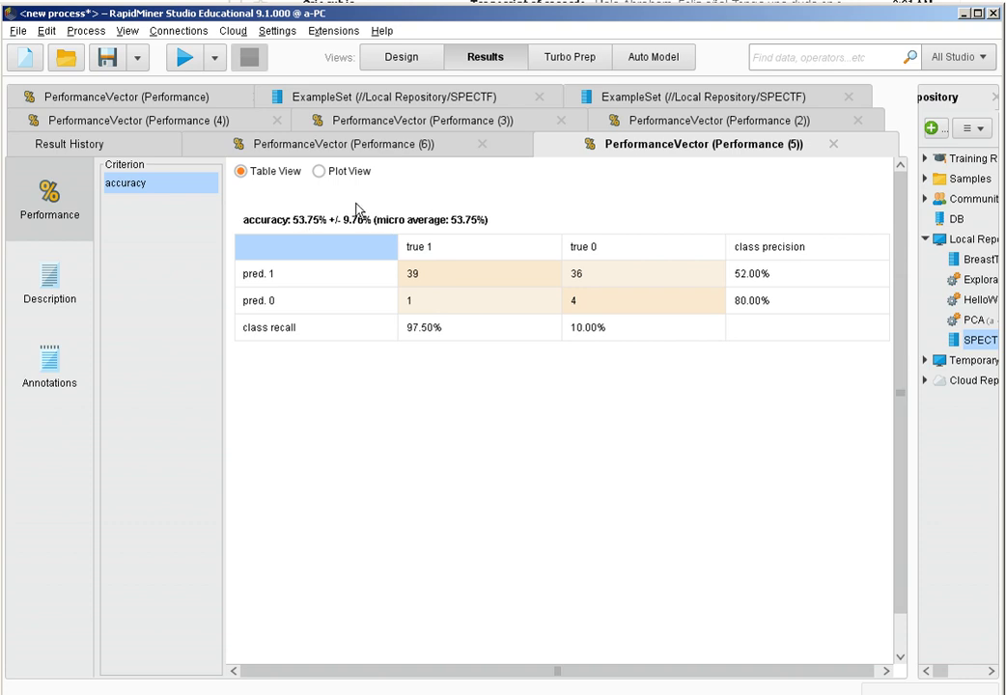
Save the process in the Local Repository under the name CostBasedEvaluation.
left_click(425, 74)
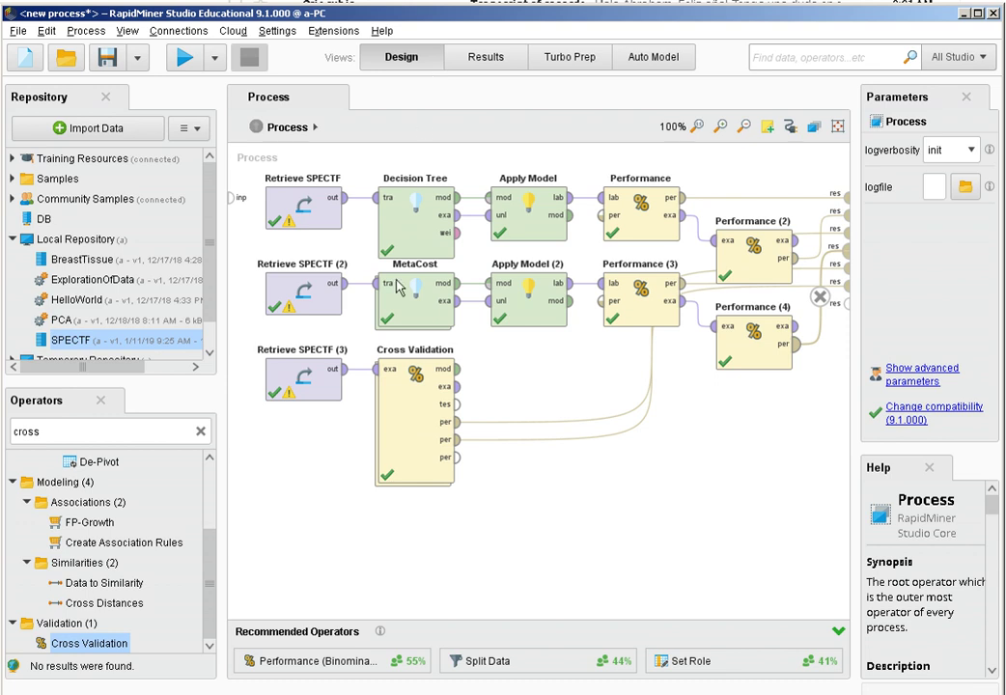
left_click(405, 421)
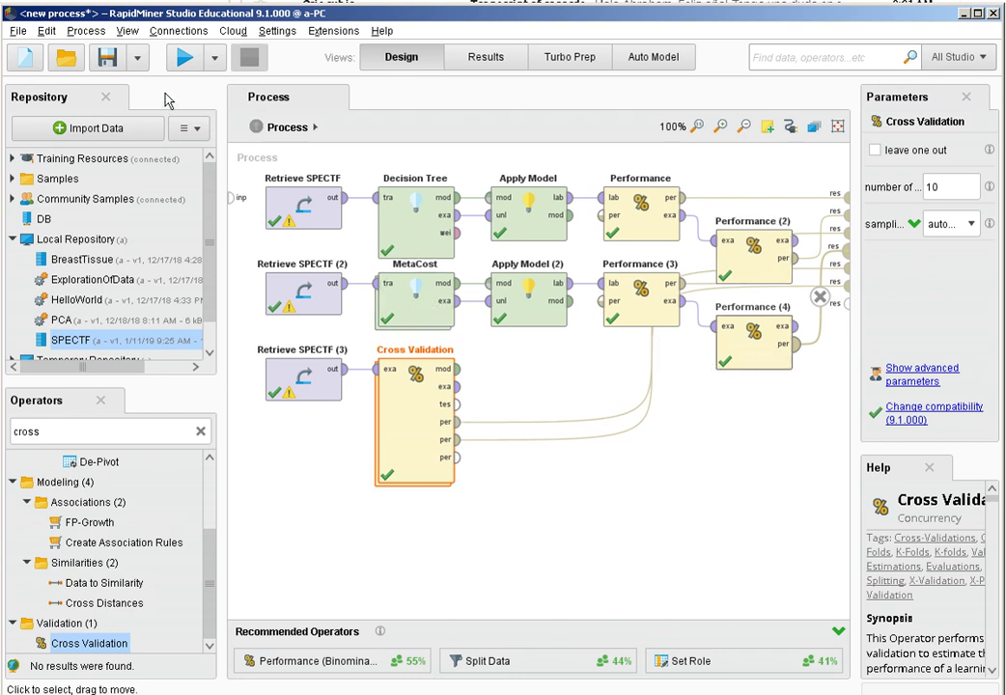
left_click(137, 58)
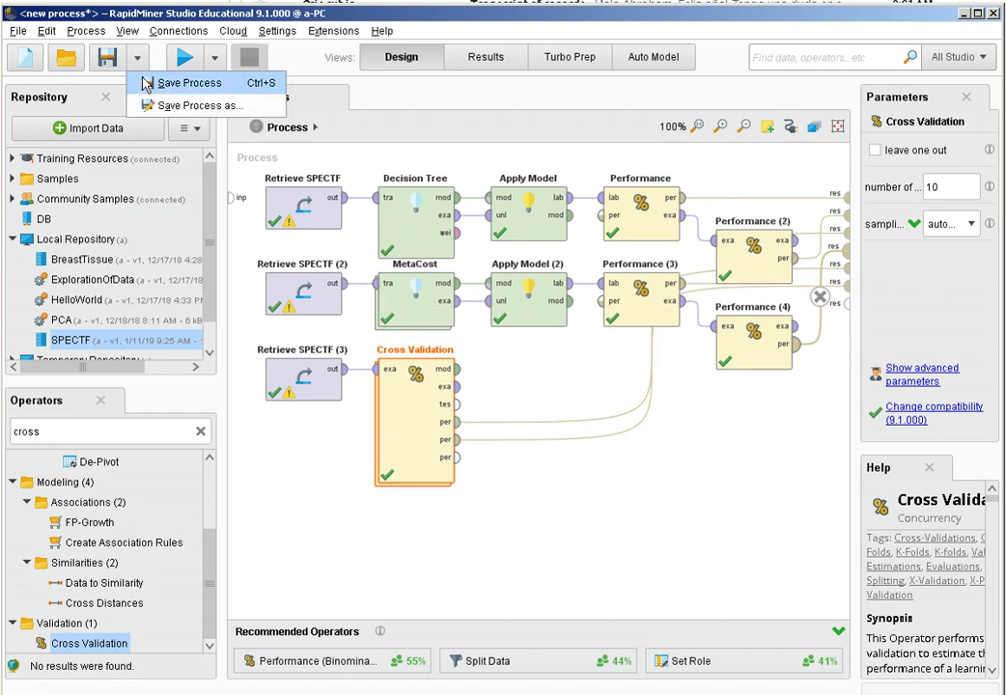
left_click(222, 92)
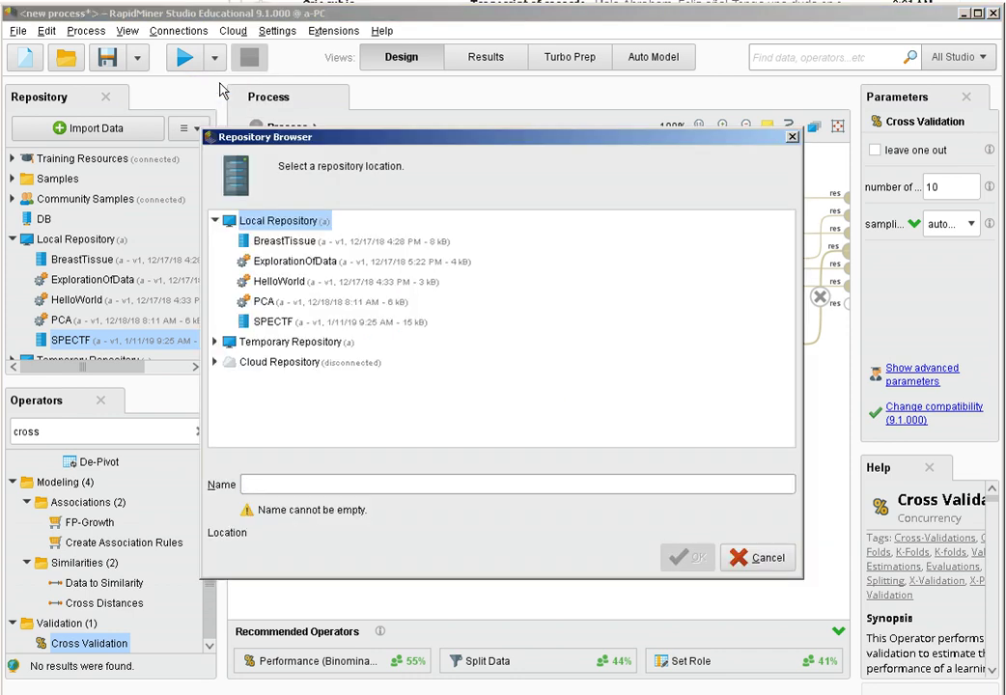
type("CostBase")
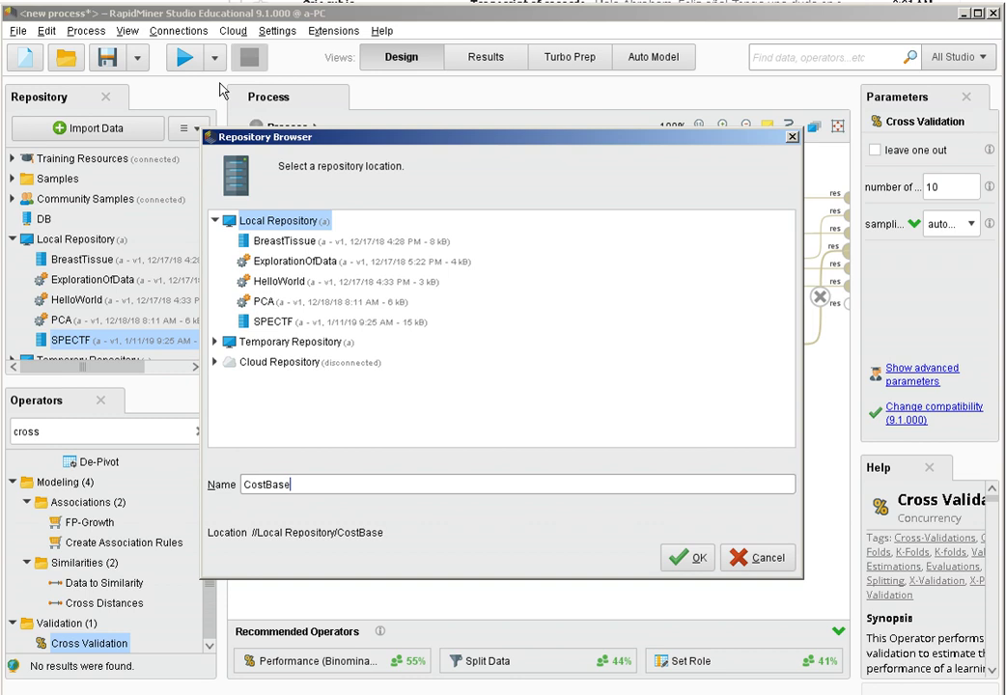
type("dEvaluation")
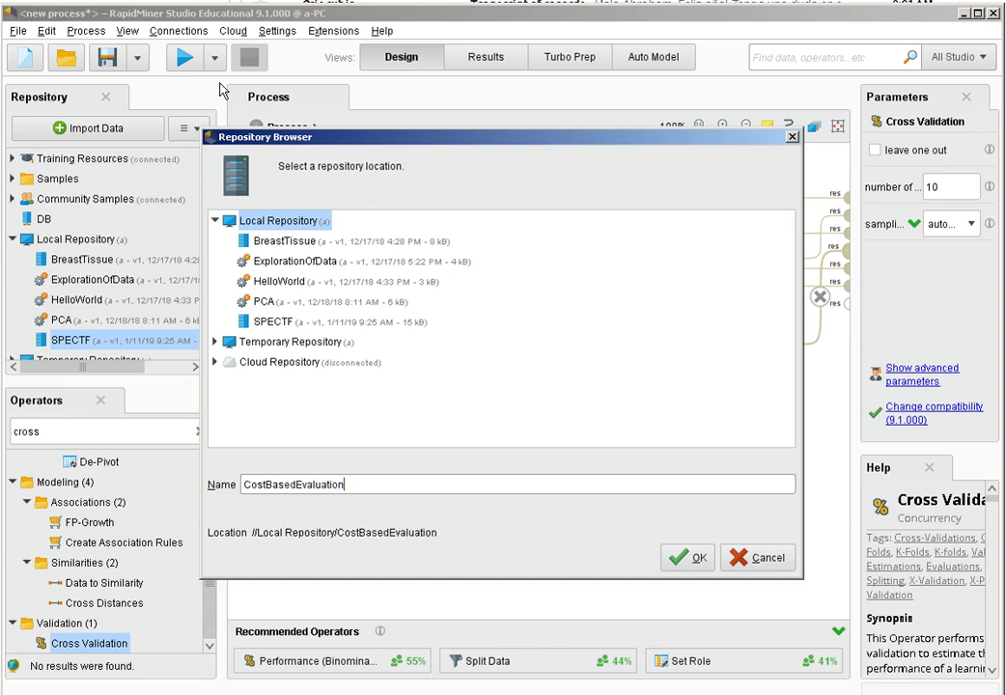
left_click(691, 560)
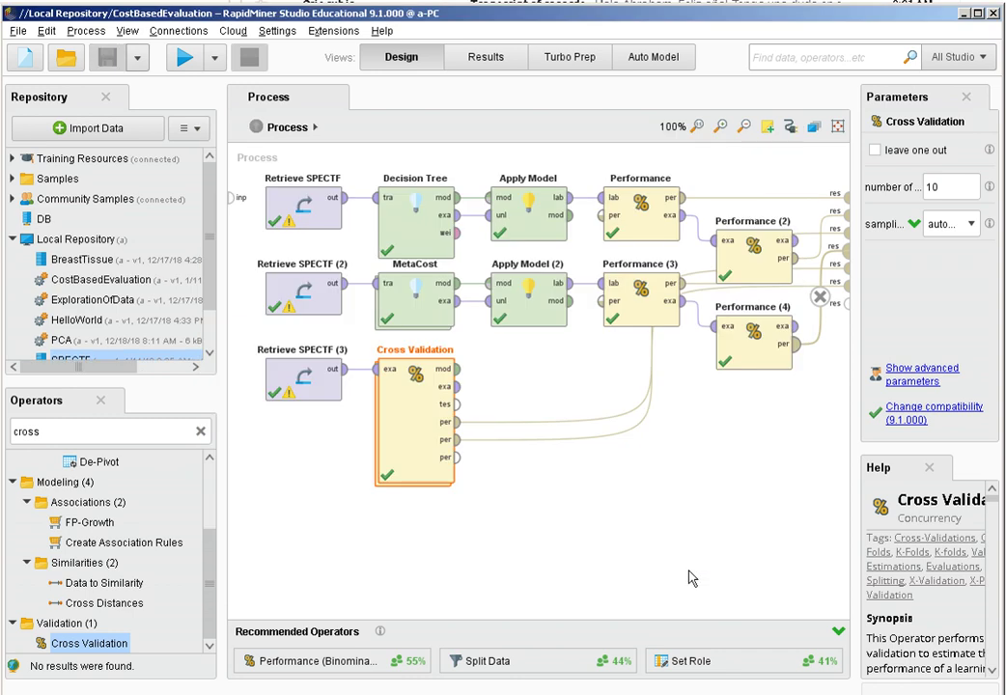
In a new process, place the BreastTissue data set from the Local Repository and connect its output to the result port.
left_click(27, 62)
left_click(164, 253)
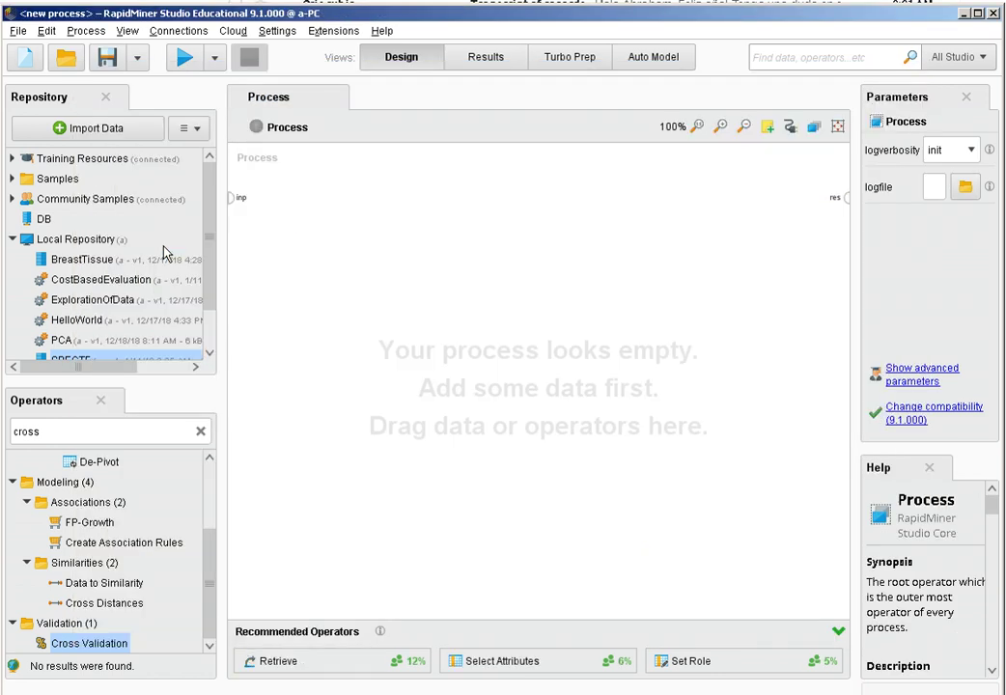
left_click_drag(72, 259, 185, 249)
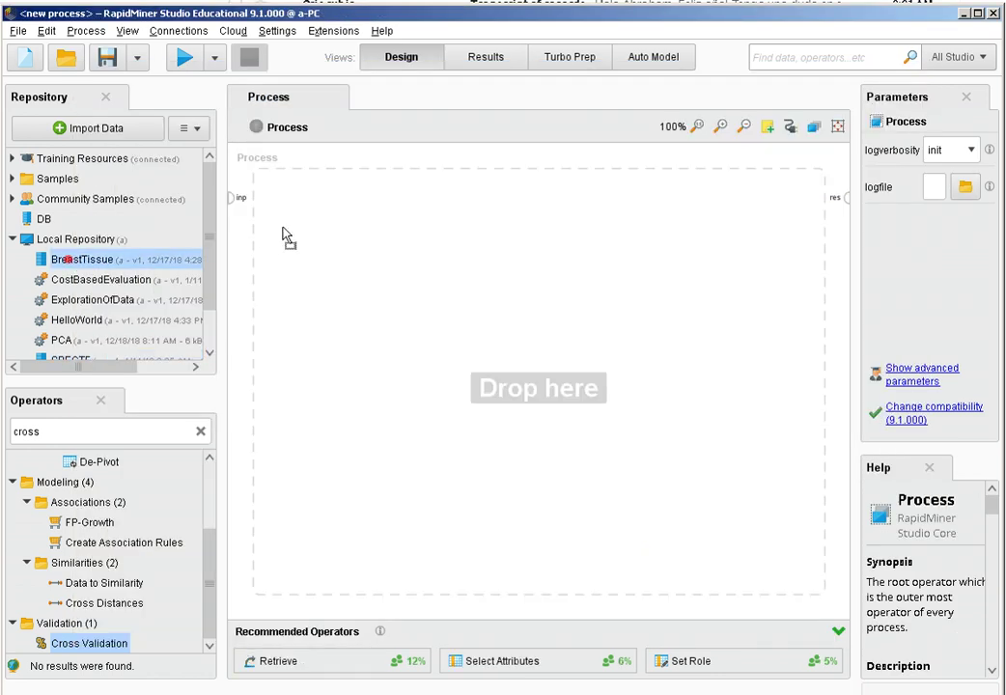
left_click_drag(286, 238, 295, 244)
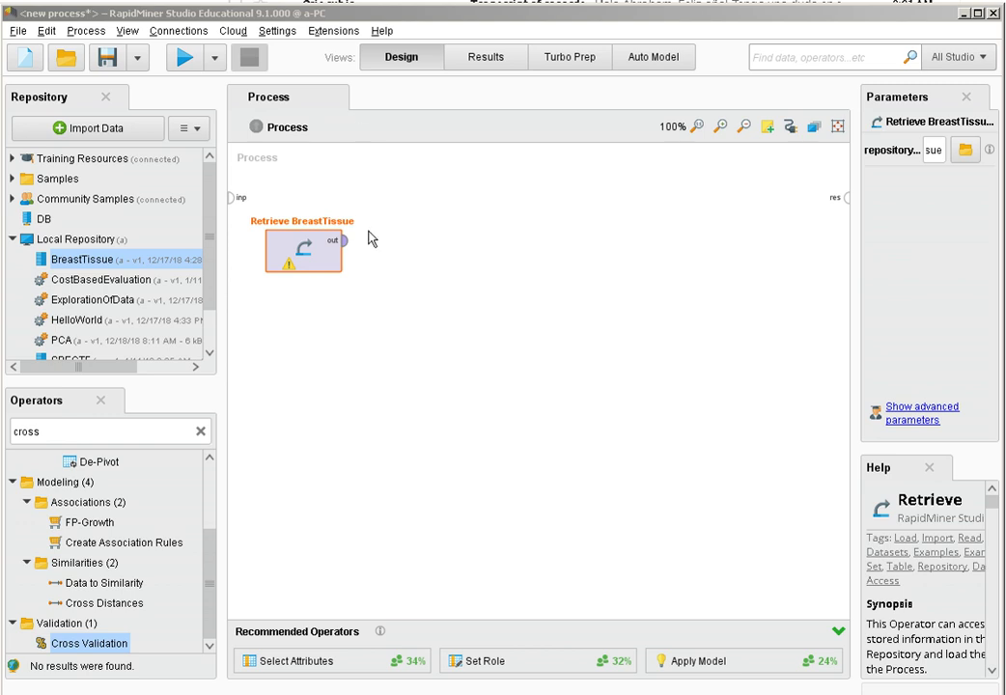
left_click(344, 246)
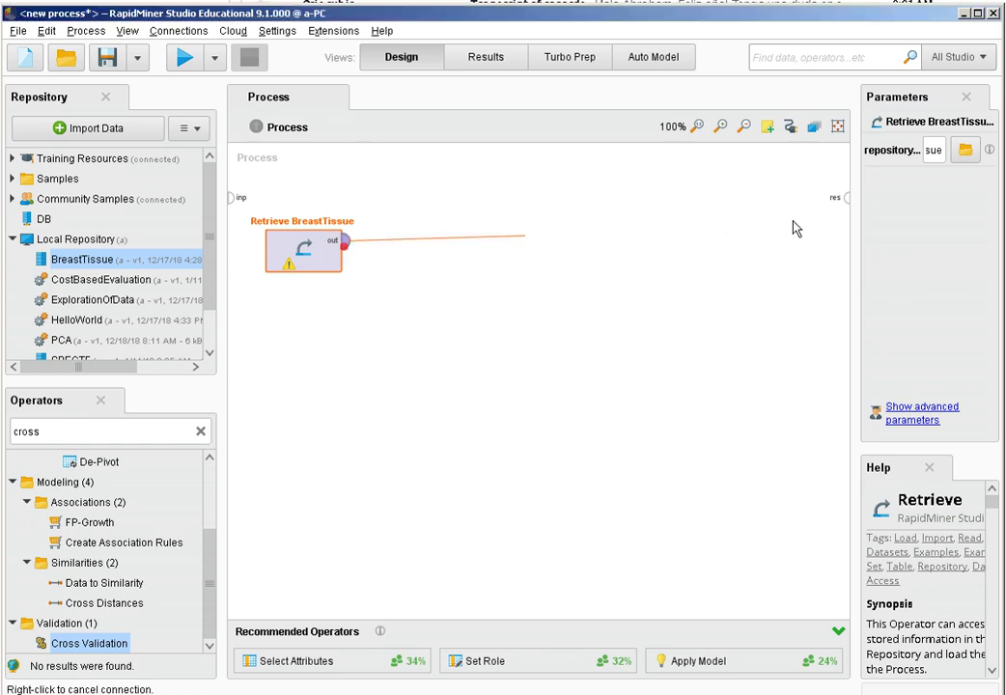
left_click(845, 203)
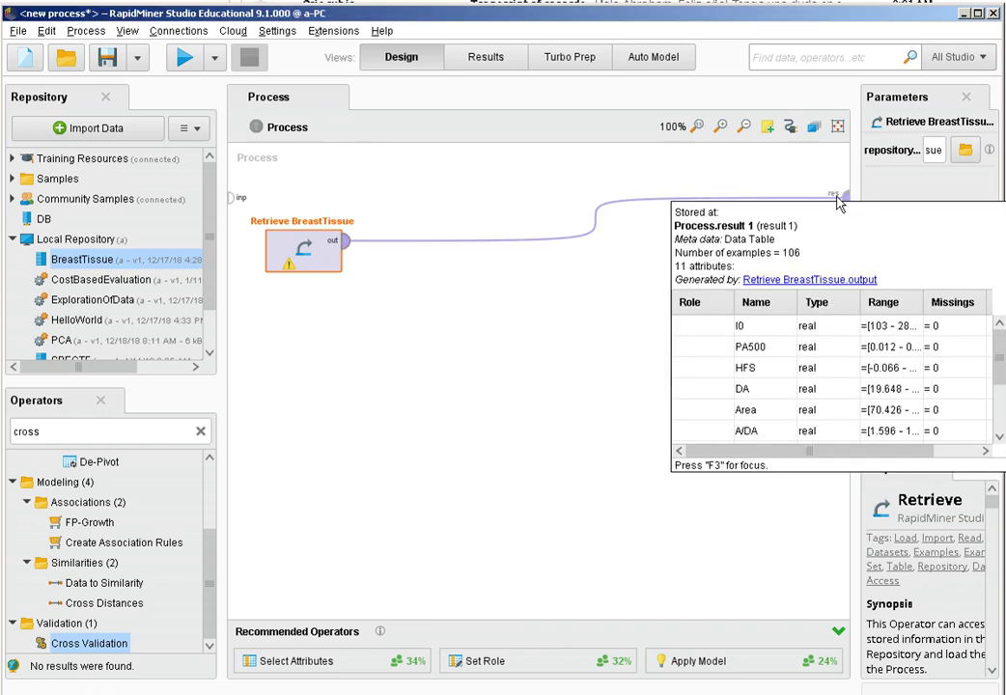
Run the process and examine the BreastTissue data rows and the statistics of the Class label.
left_click(189, 67)
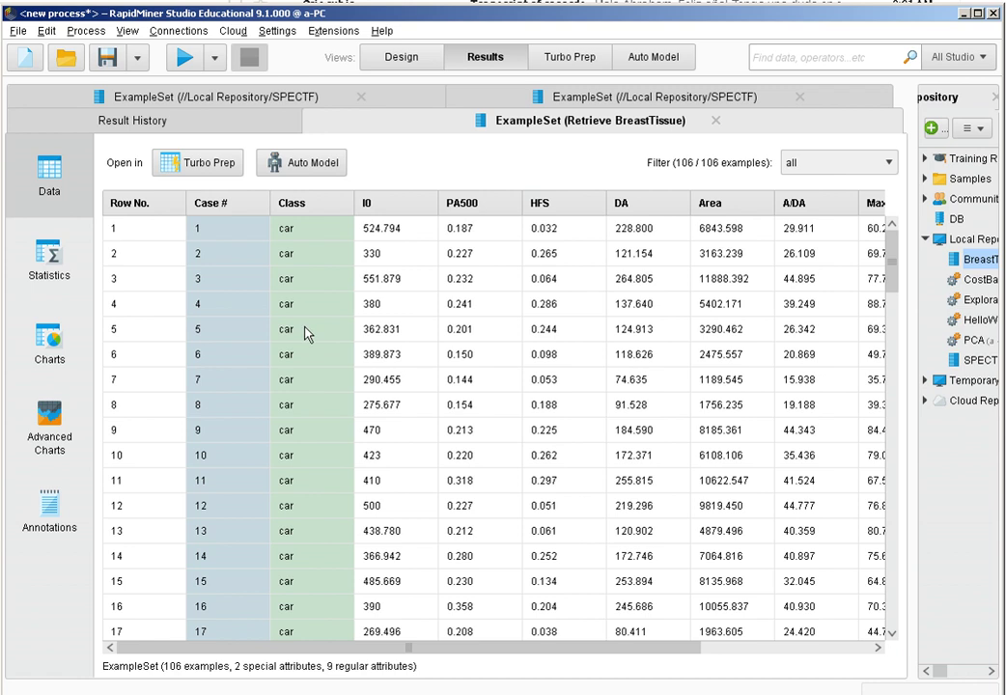
scroll(893, 290, "down", 2)
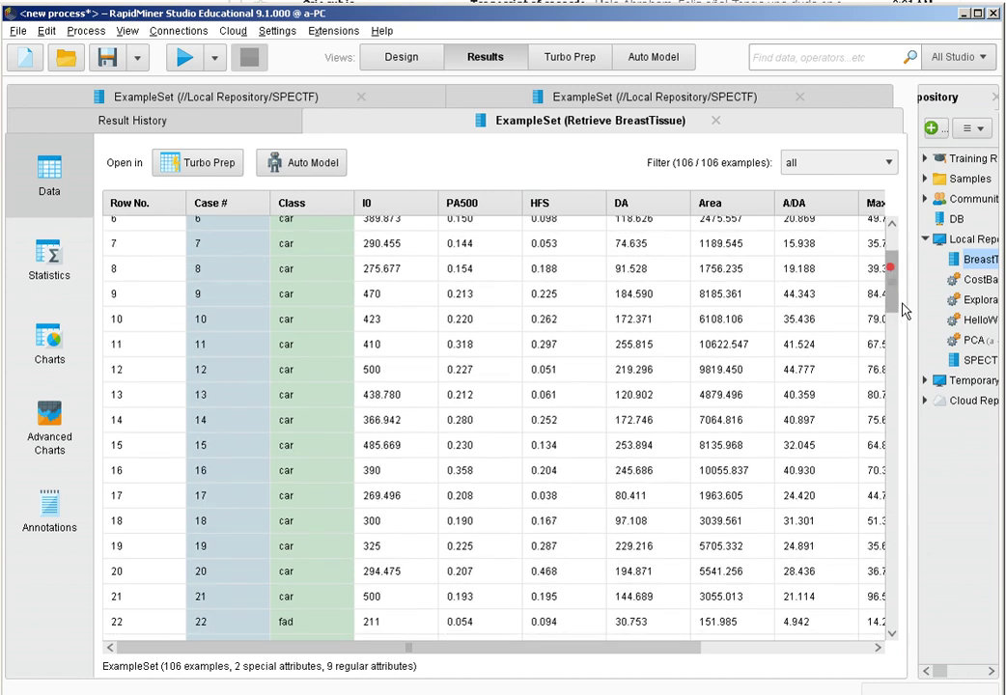
left_click_drag(902, 309, 904, 270)
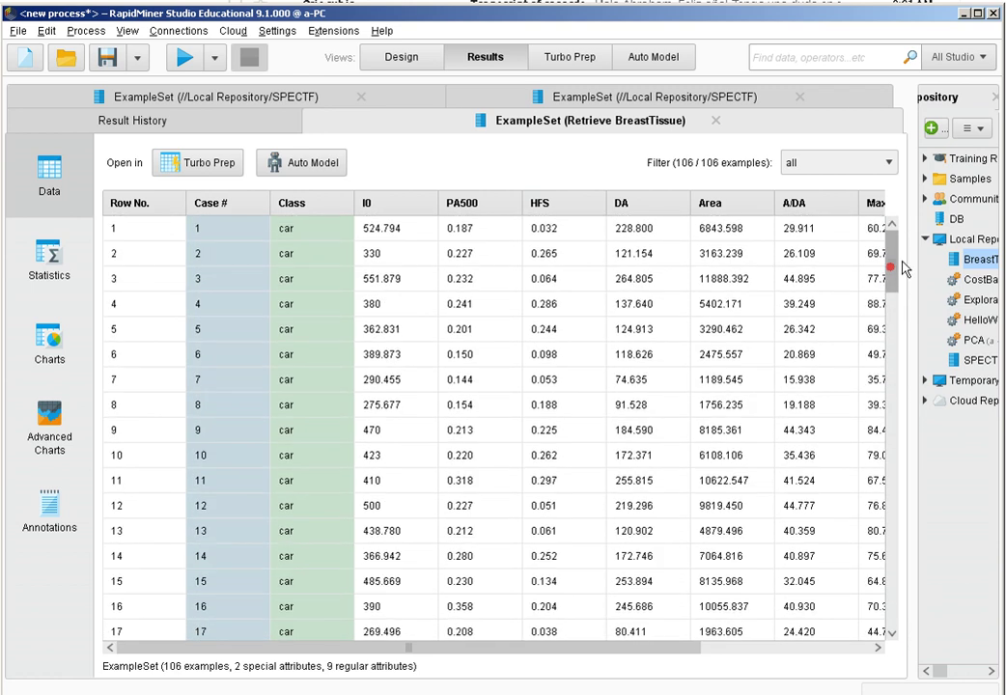
left_click(50, 258)
left_click(193, 260)
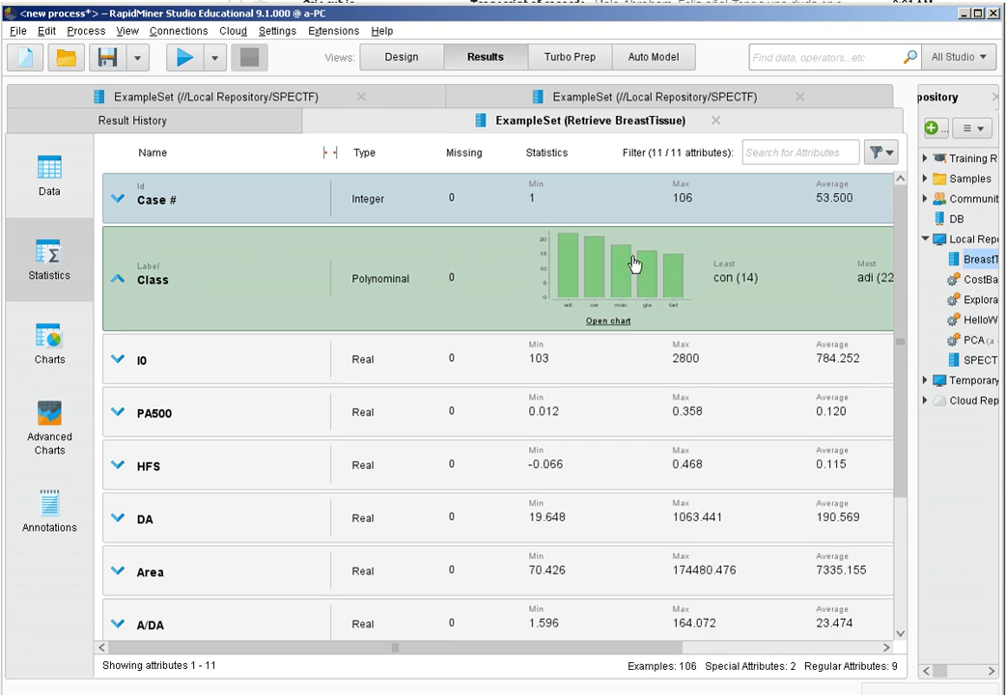
left_click(74, 168)
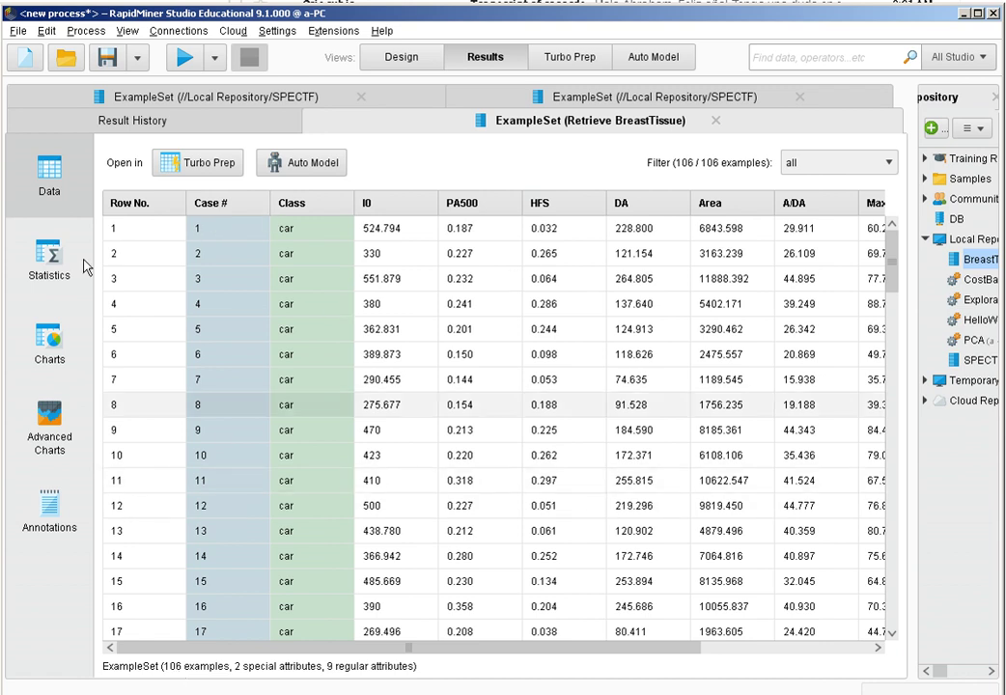
Search the operators for "tree" and insert a Decision Tree between Retrieve BreastTissue and the result port.
left_click(425, 66)
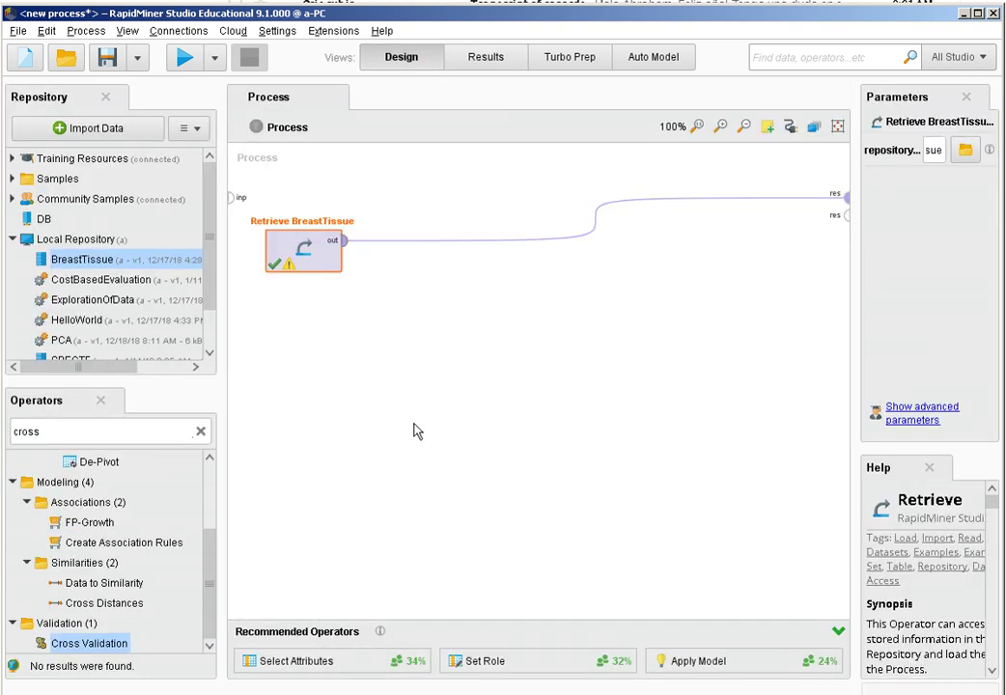
left_click(198, 437)
type("tree")
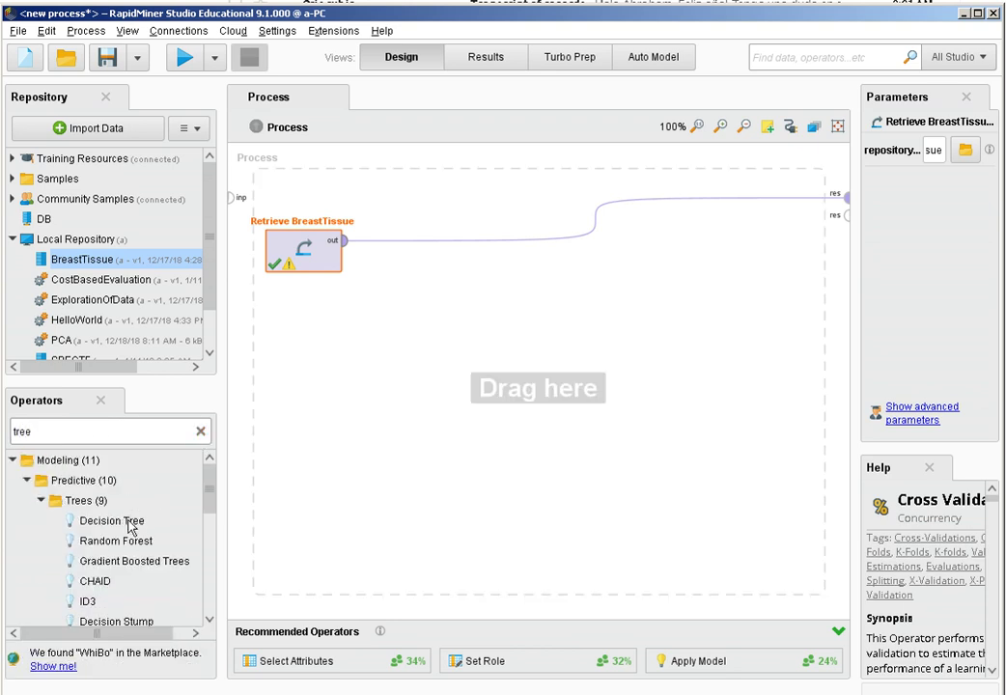
left_click_drag(135, 521, 404, 256)
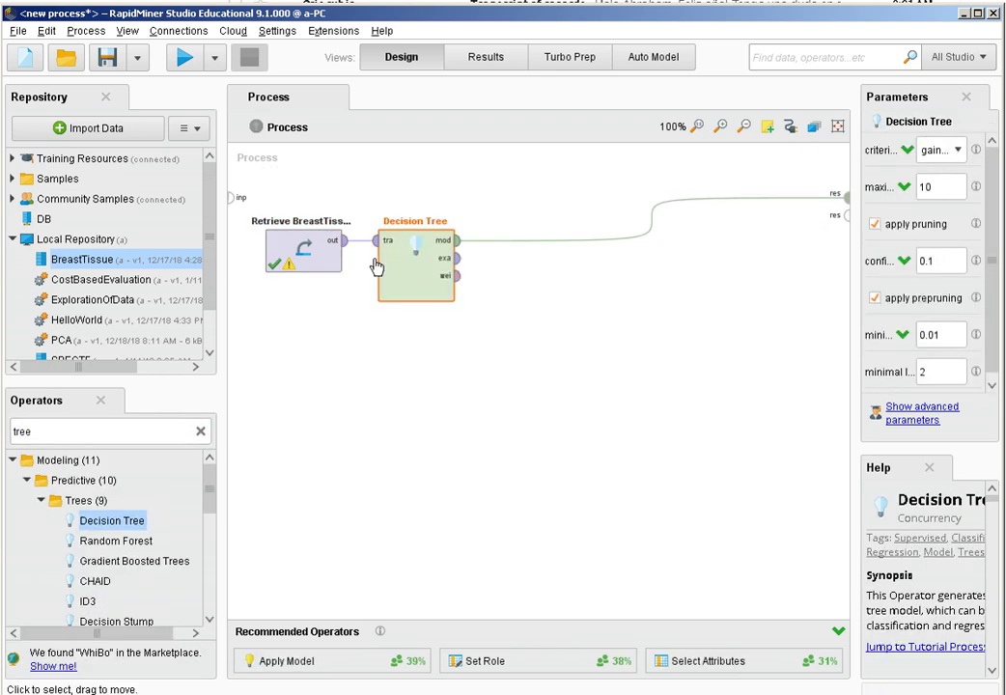
Find the Apply Model operator and insert it after Decision Tree on the model connection.
left_click(202, 431)
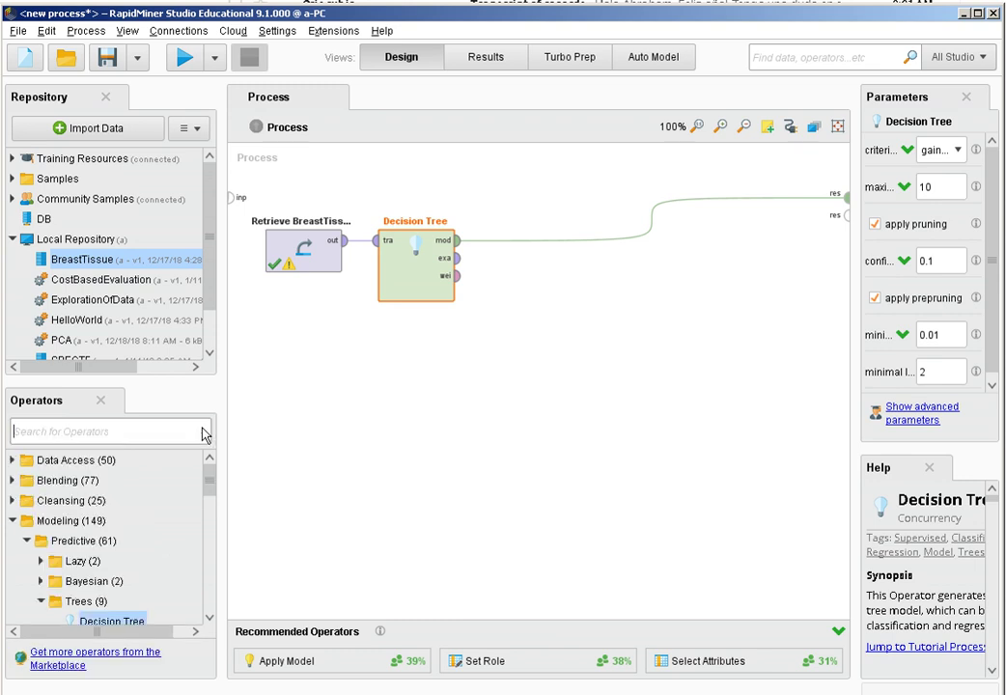
type("appl")
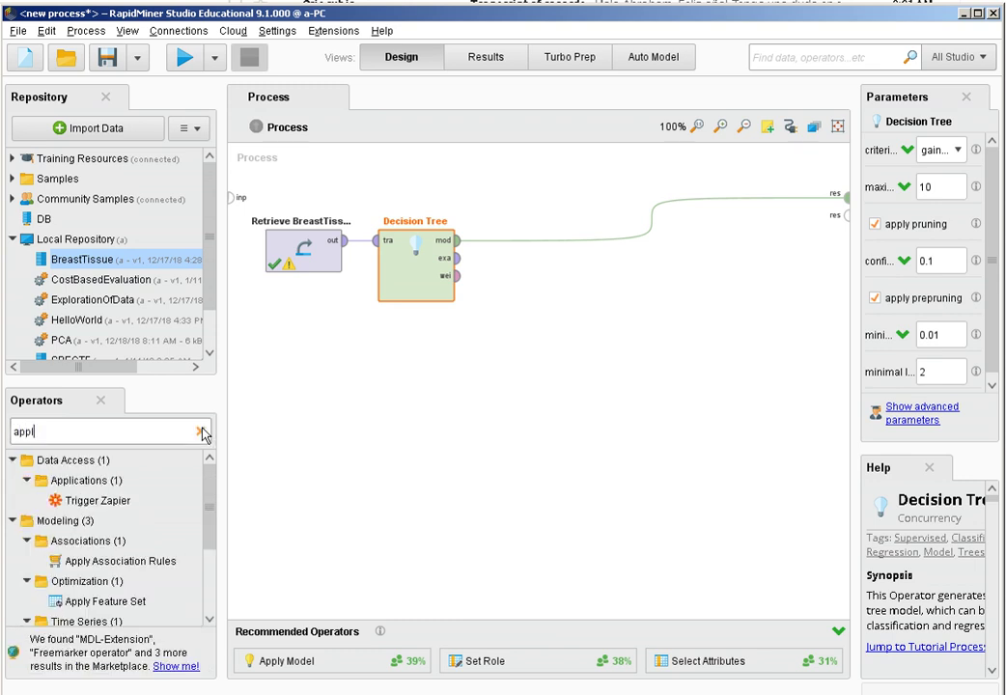
scroll(125, 454, "down", 1)
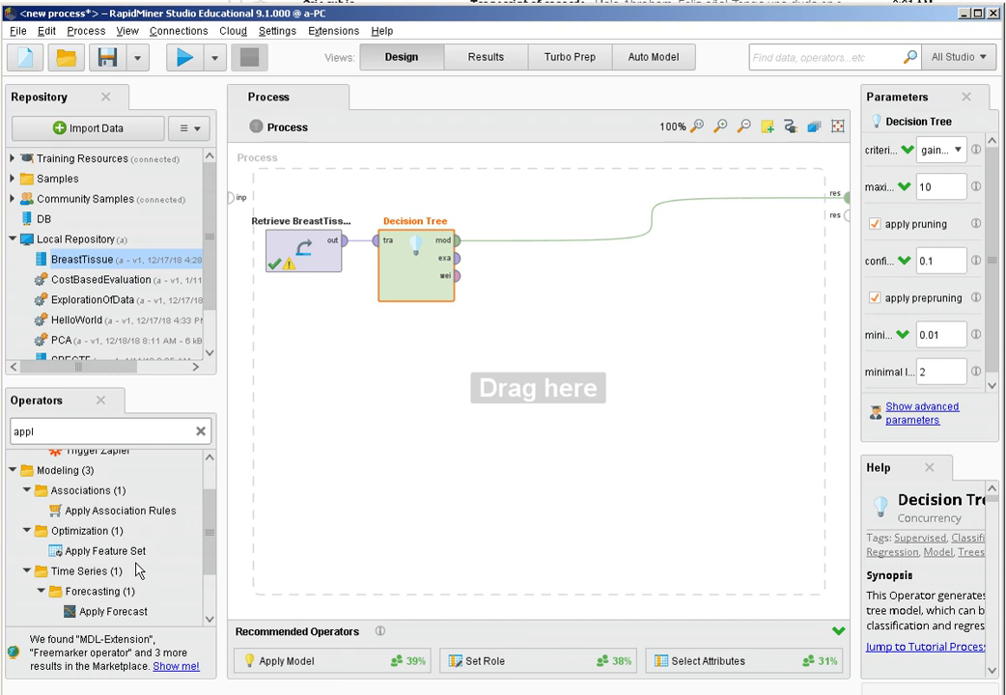
scroll(164, 579, "down", 3)
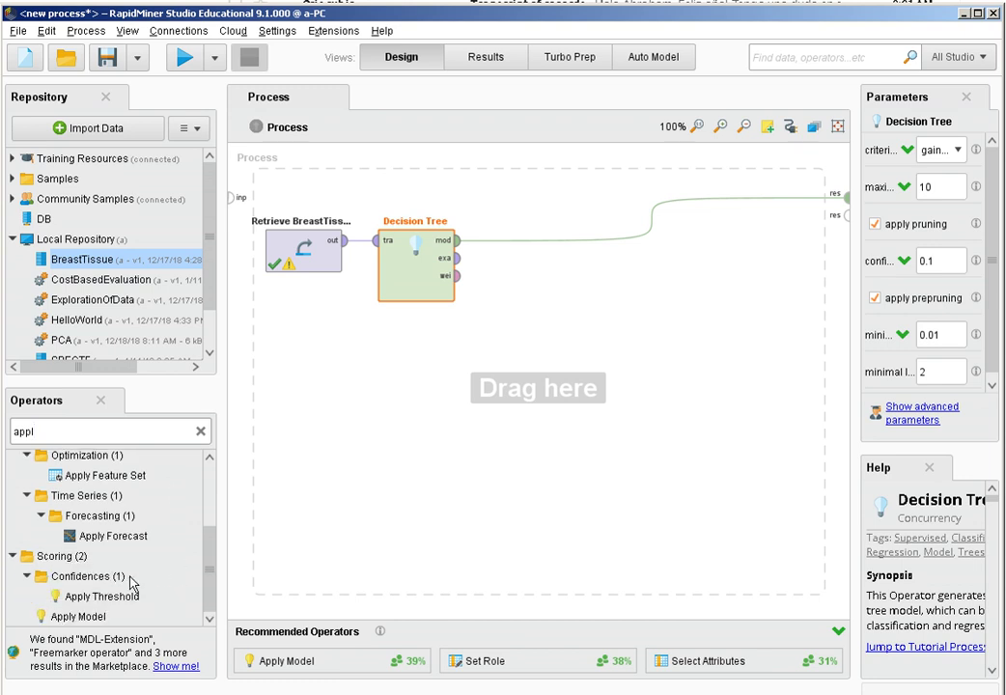
left_click_drag(77, 618, 534, 246)
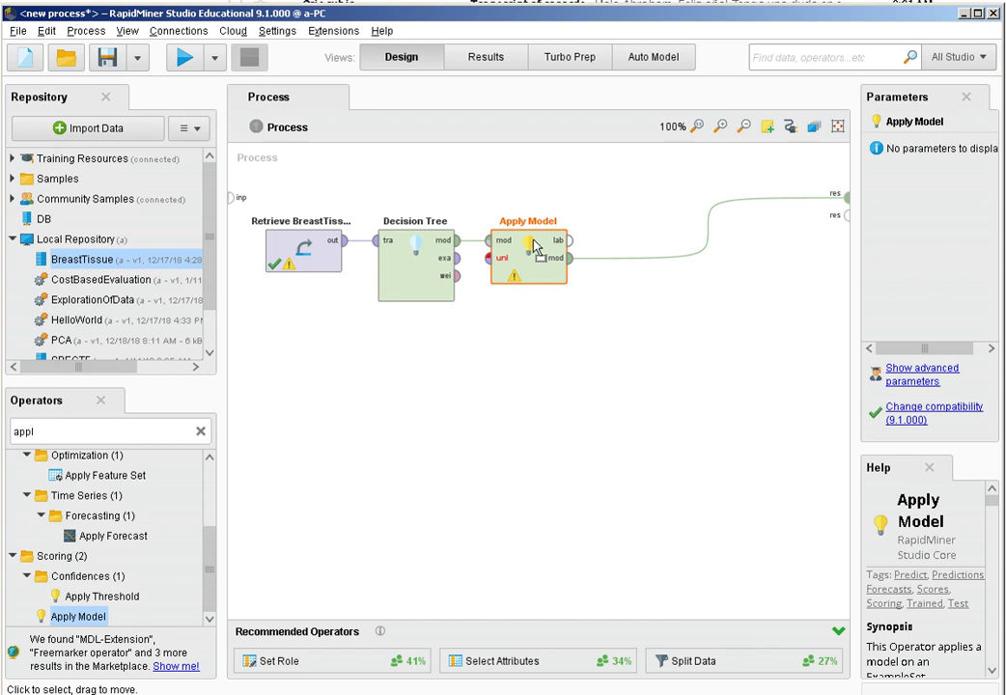
Insert Performance (Classification) after Apply Model, feed it the labelled data, and connect its performance output to the second result port.
left_click(197, 434)
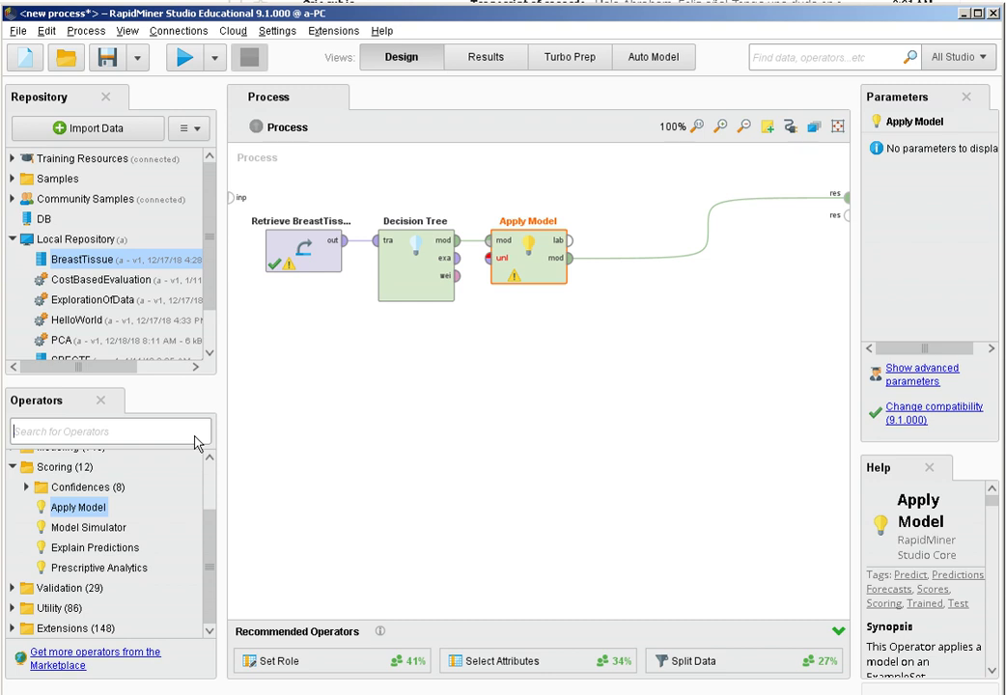
type("accu")
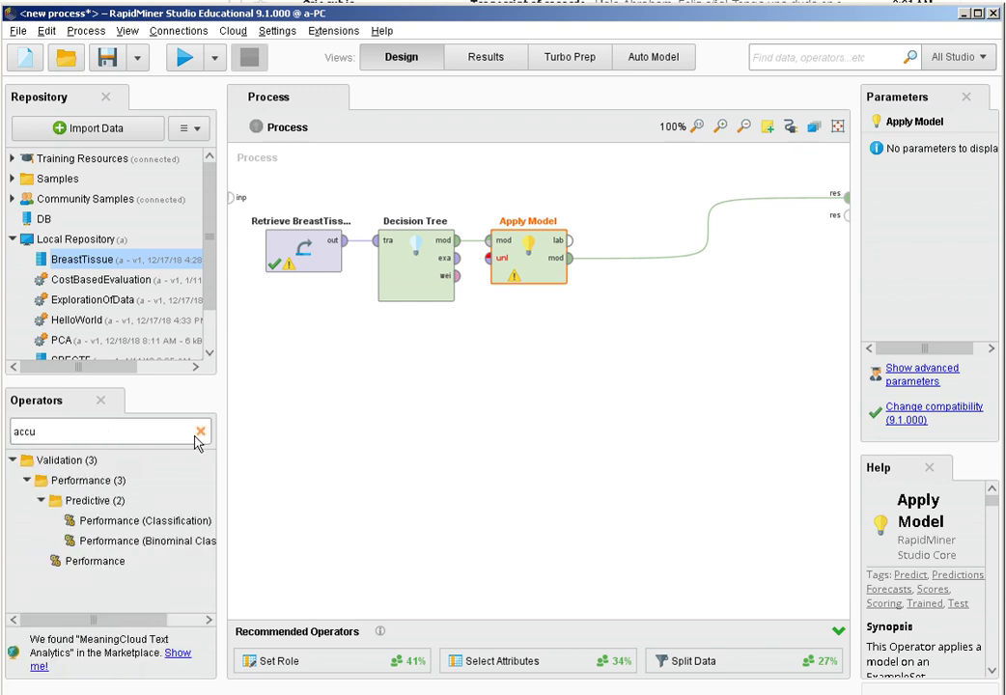
left_click_drag(114, 522, 639, 257)
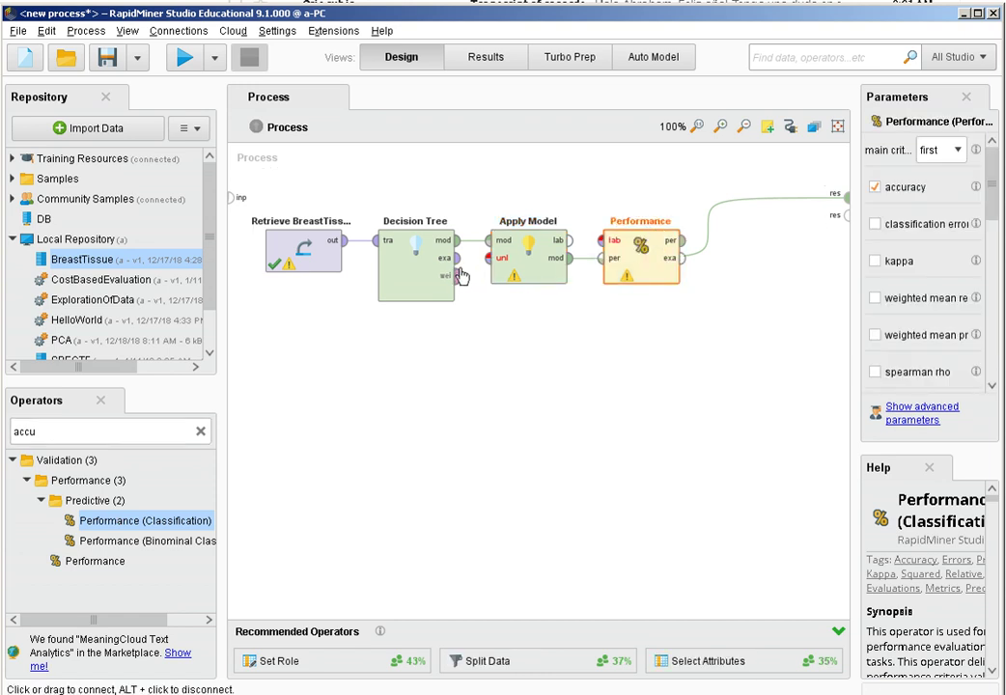
left_click(570, 240)
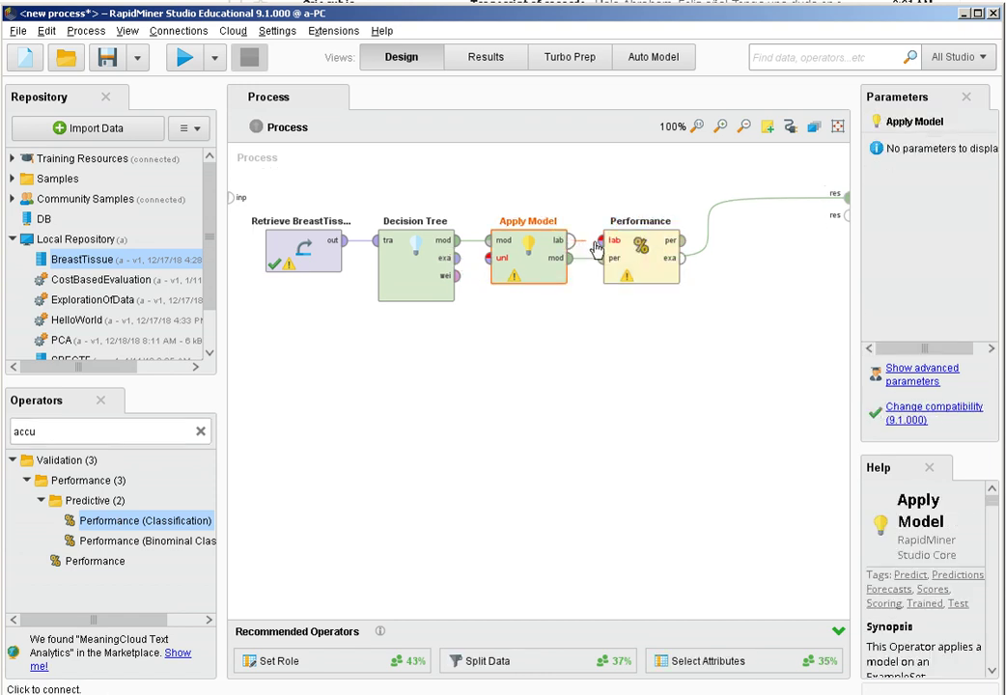
left_click(600, 241)
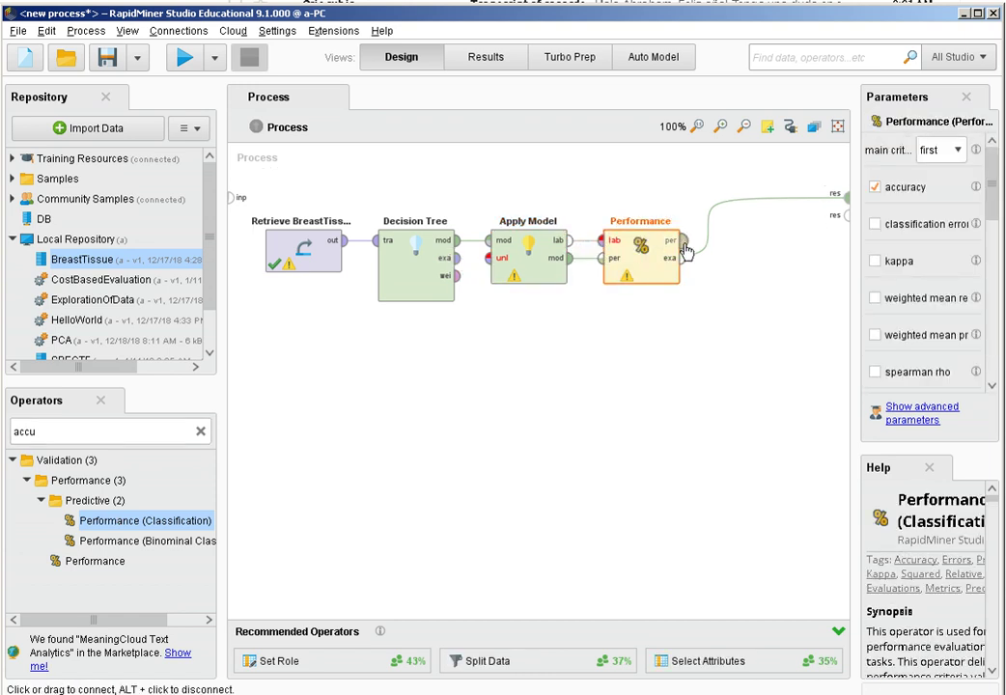
left_click(683, 242)
left_click(844, 220)
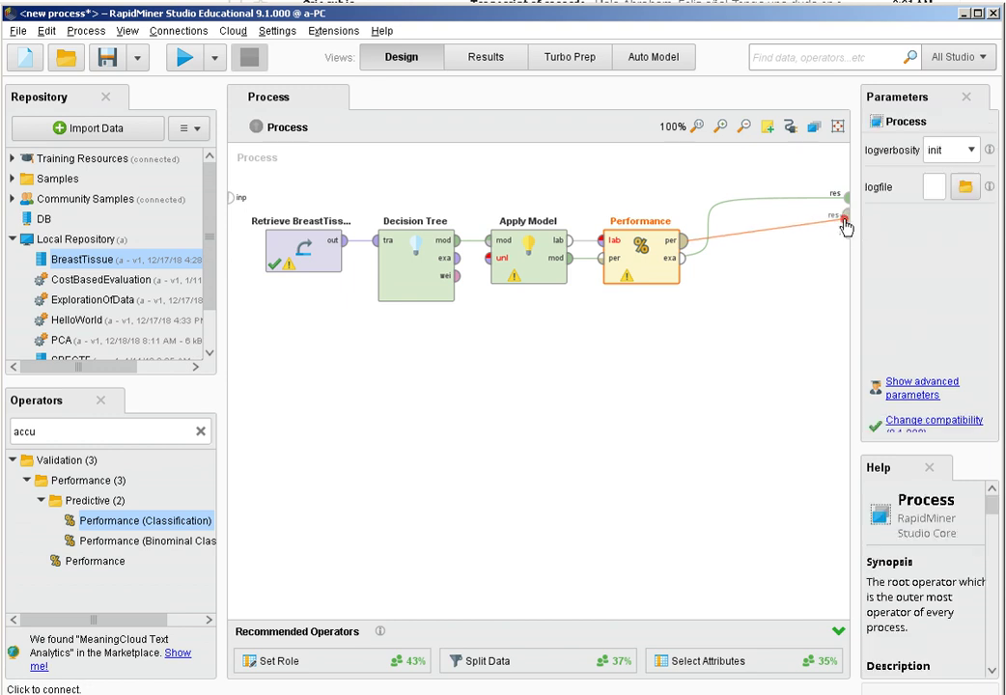
Connect Decision Tree's example set output to the unlabelled data input of Apply Model and run the process.
left_click(459, 267)
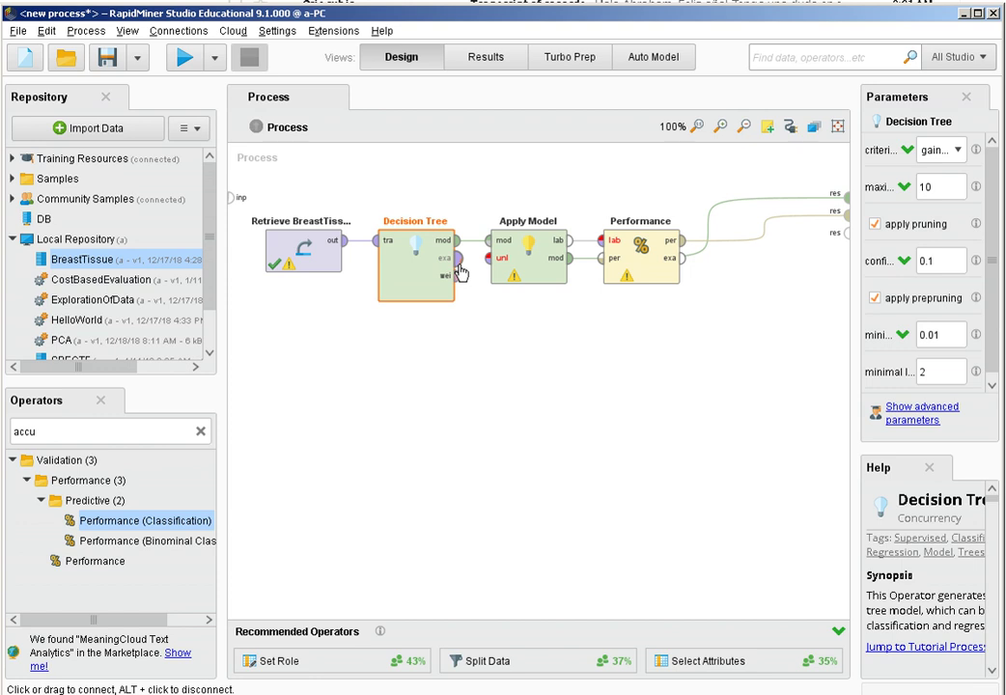
left_click(458, 266)
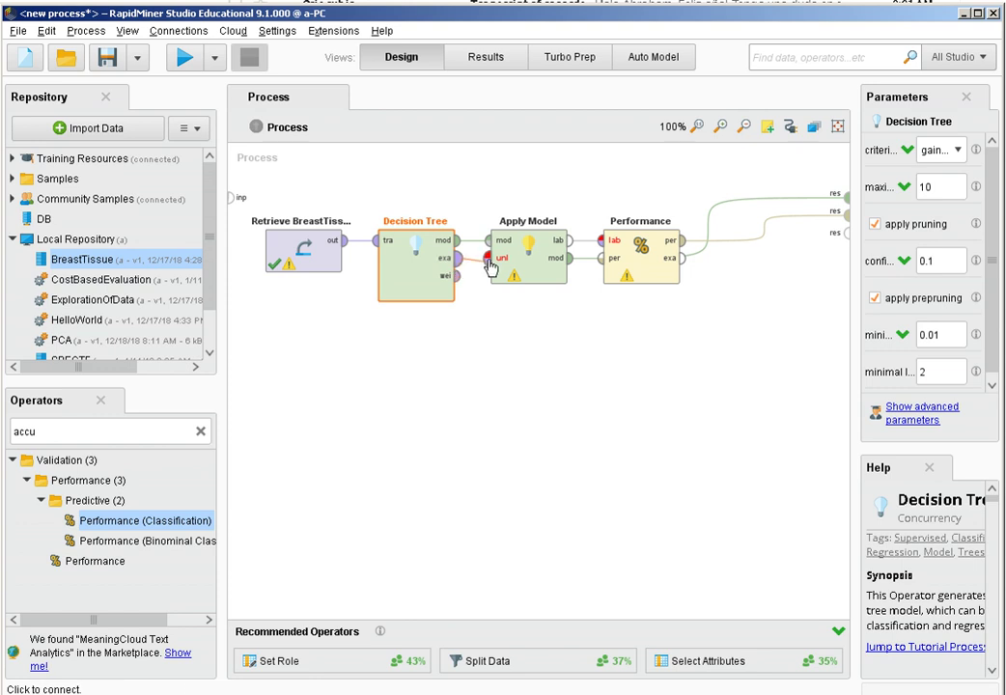
left_click(491, 259)
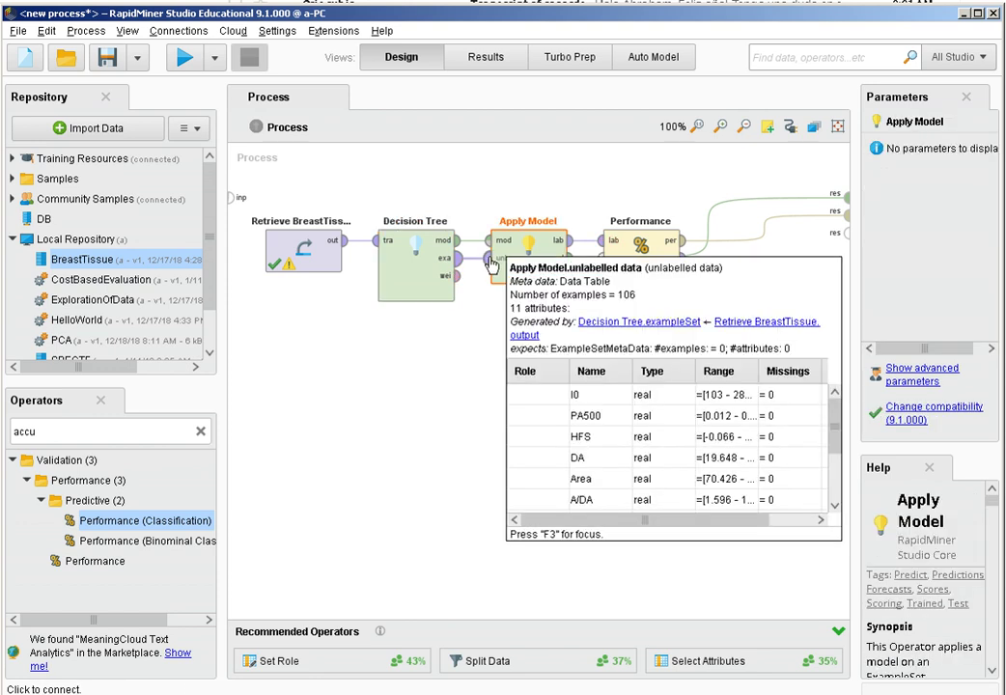
left_click(183, 58)
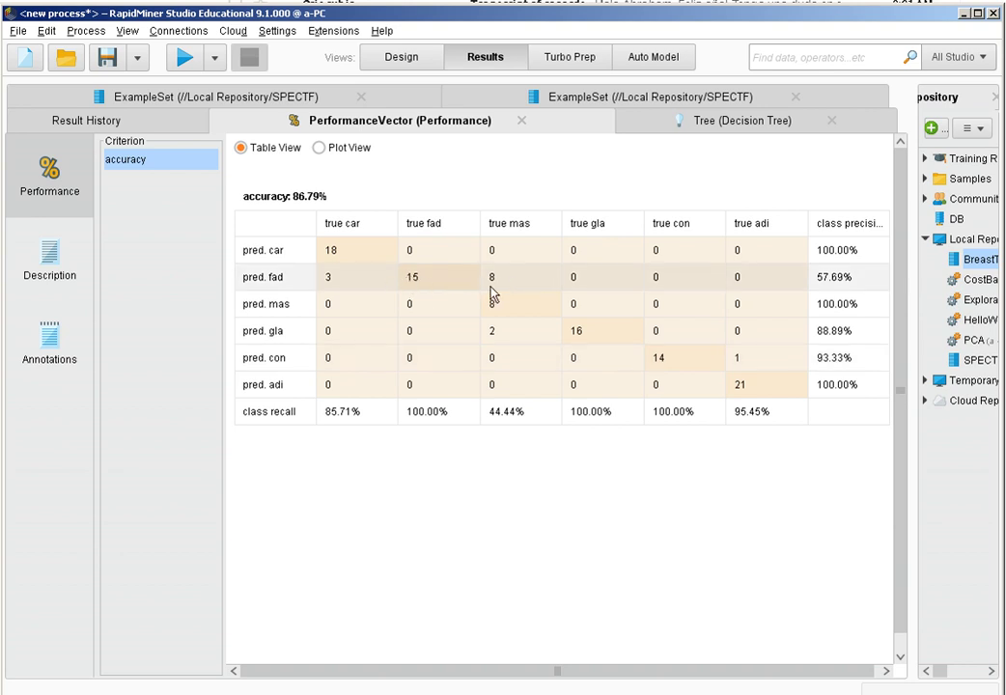
Duplicate the Retrieve BreastTissue, Decision Tree, Apply Model and Performance chain below the original and connect the copy's performance output to the third result port.
left_click(456, 181)
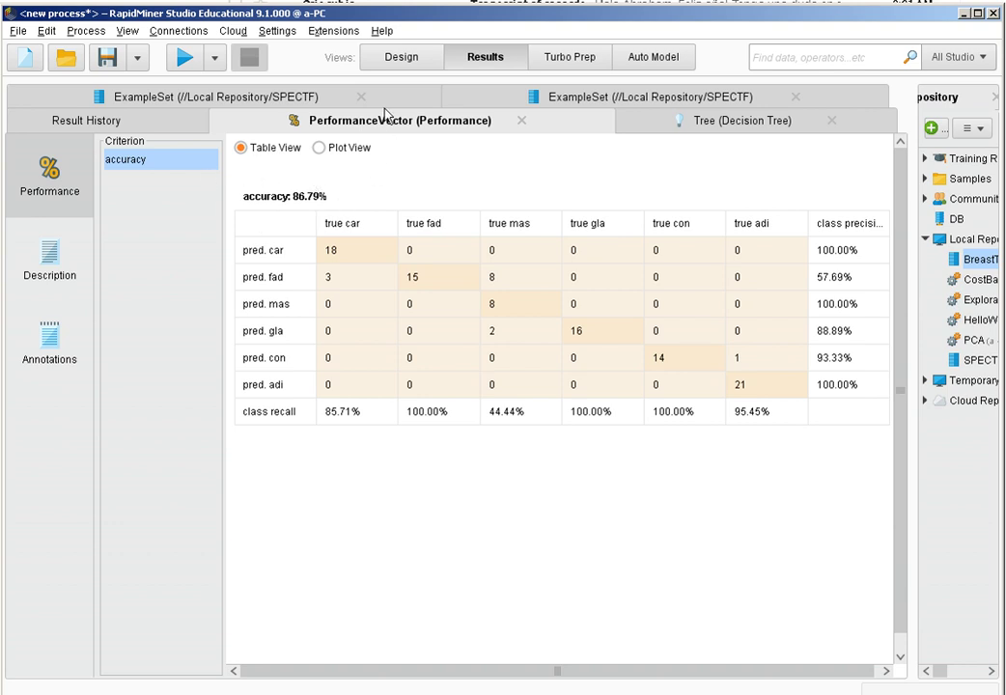
left_click(400, 57)
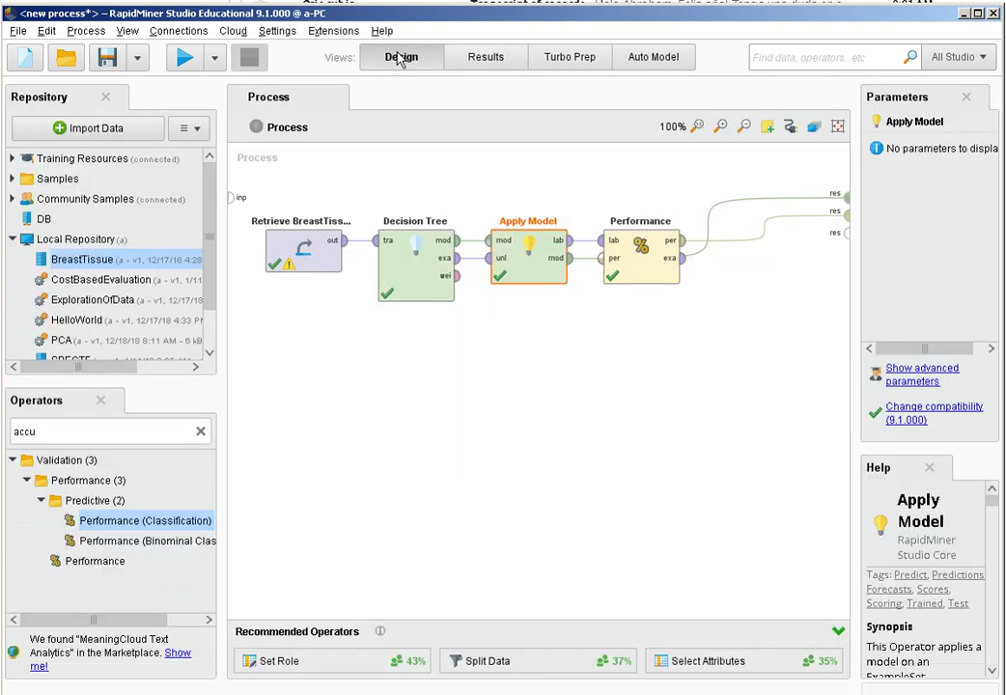
left_click(756, 356)
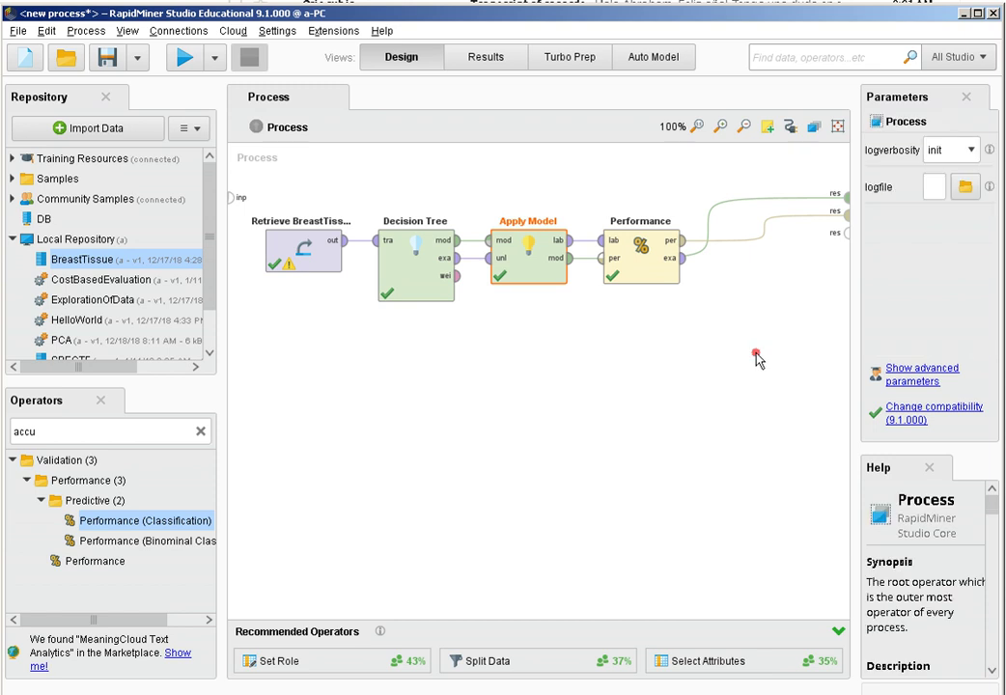
left_click_drag(756, 355, 230, 189)
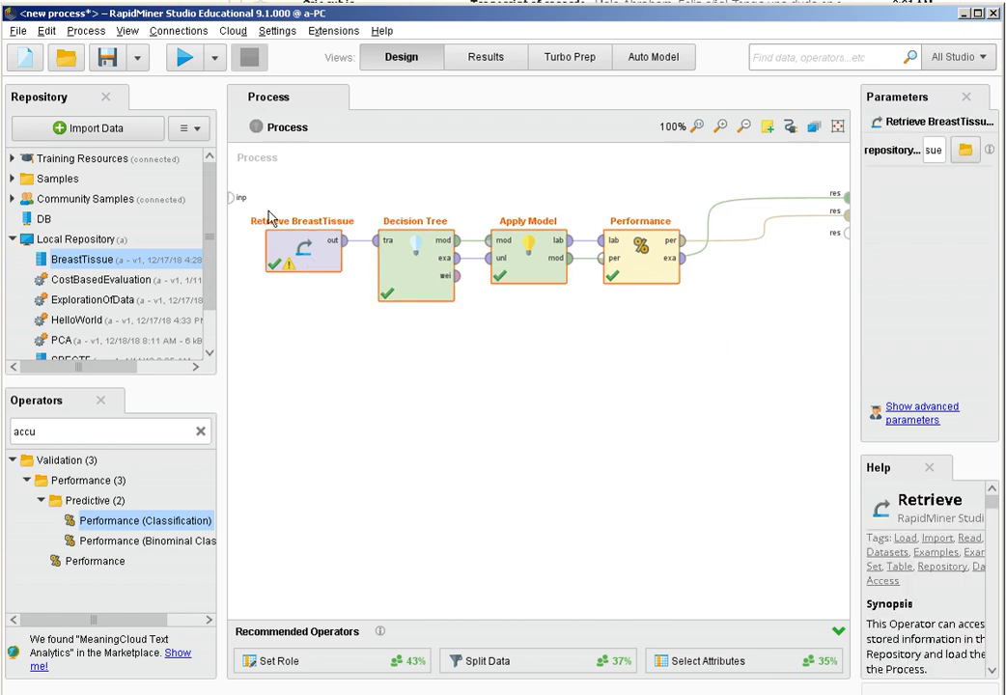
right_click(413, 259)
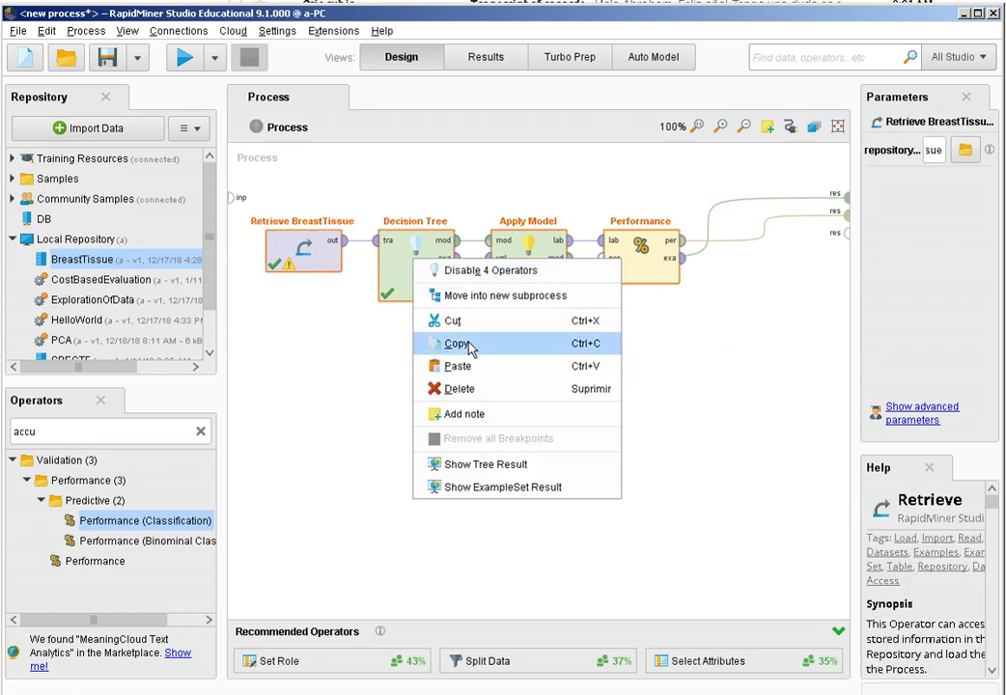
left_click(470, 346)
right_click(261, 333)
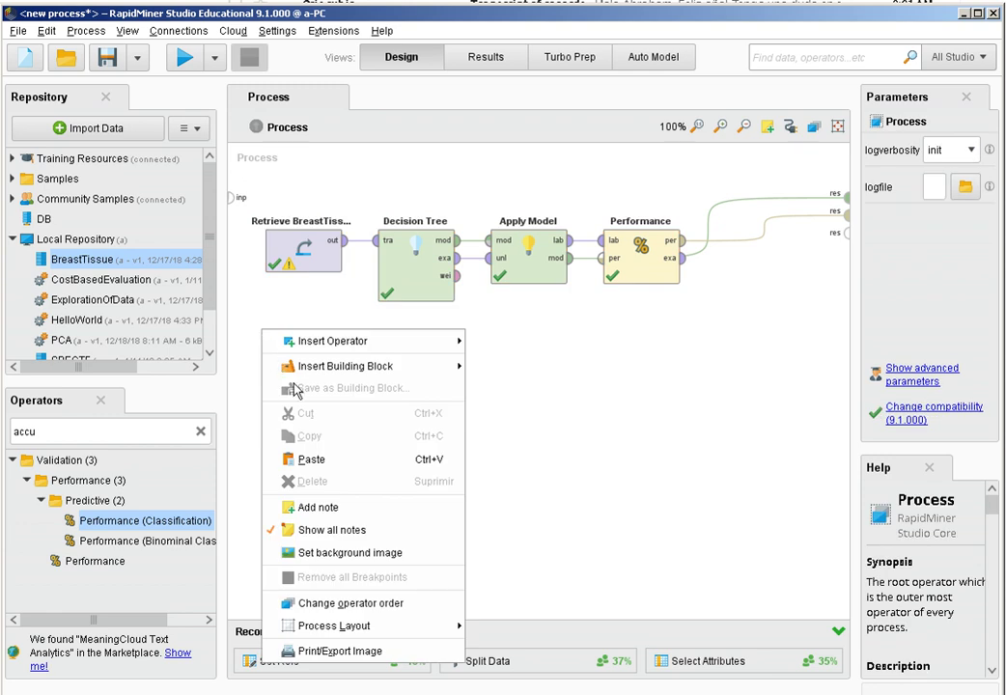
left_click(344, 458)
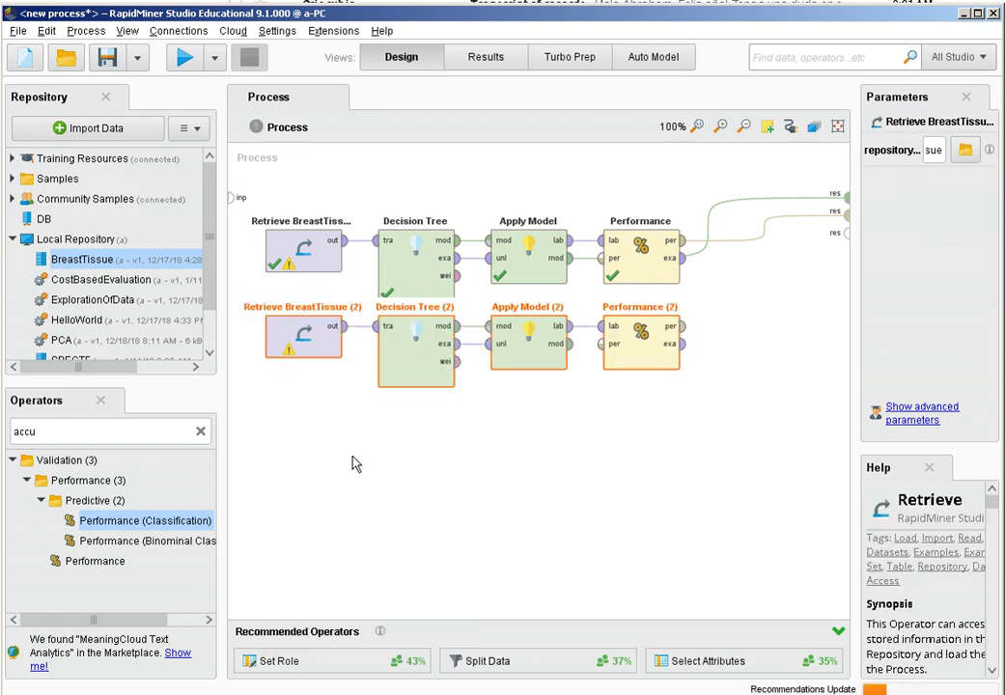
left_click(683, 326)
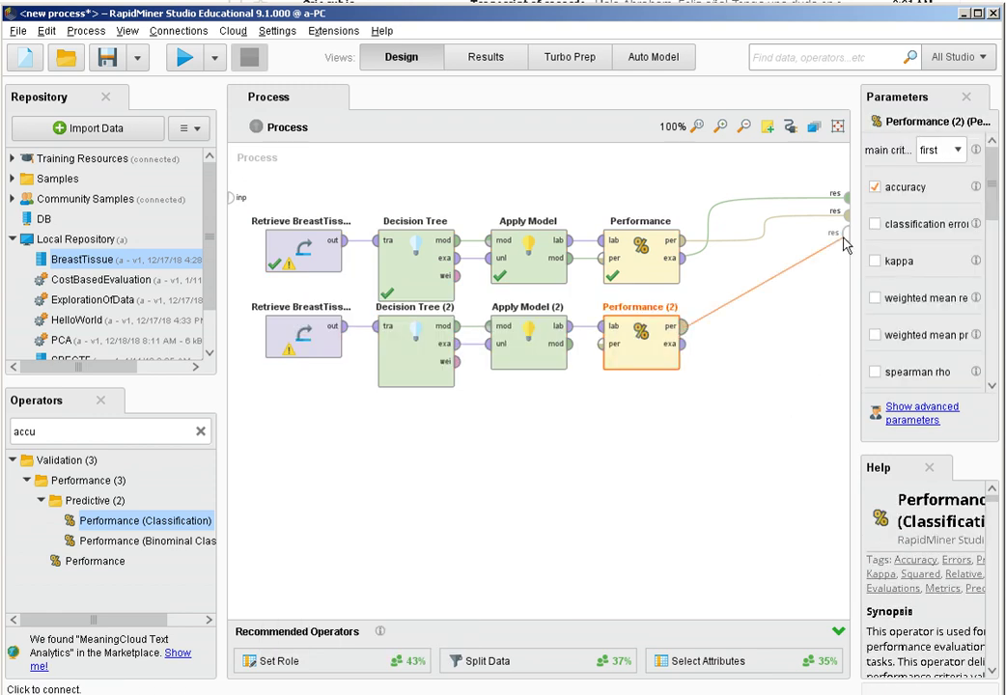
left_click(845, 235)
Replace the copied Decision Tree in the lower chain with a Bagging operator found by searching for "bagg".
left_click(422, 376)
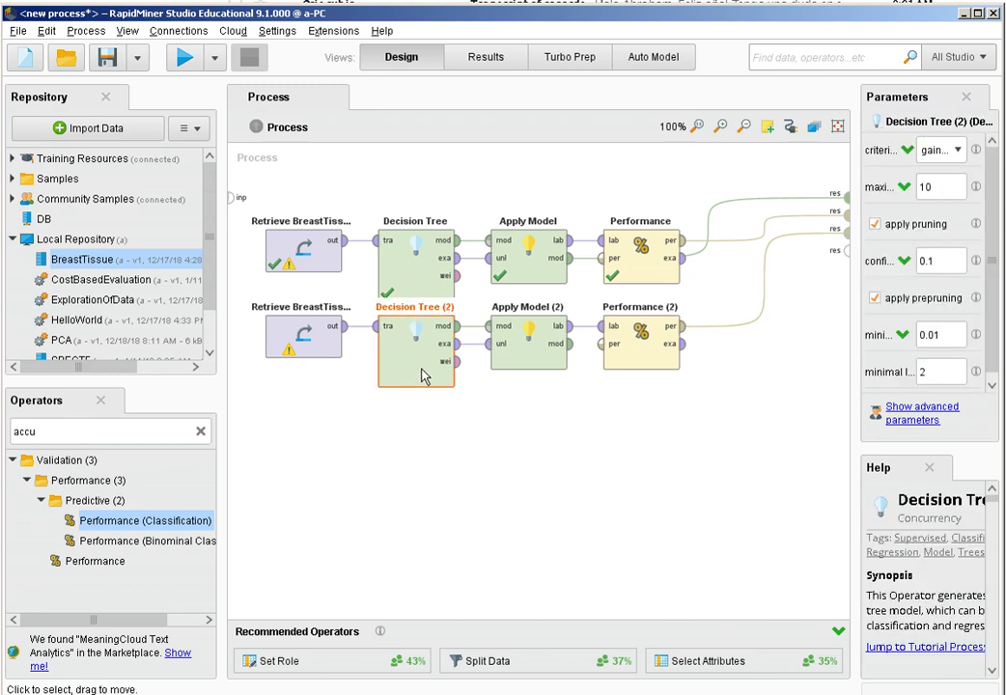
key("Delete")
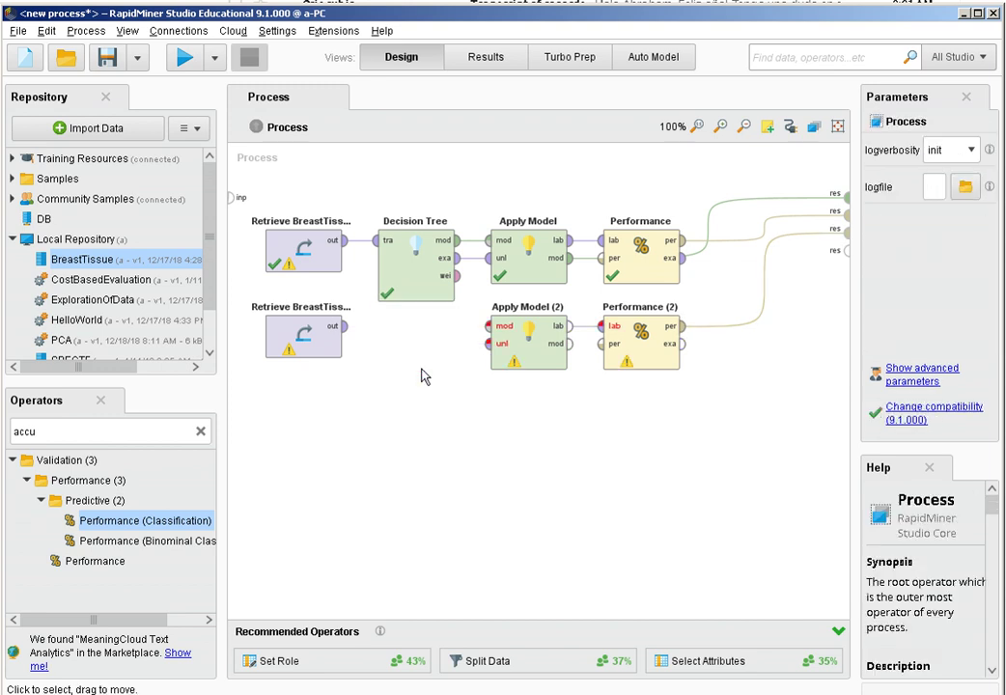
left_click(202, 434)
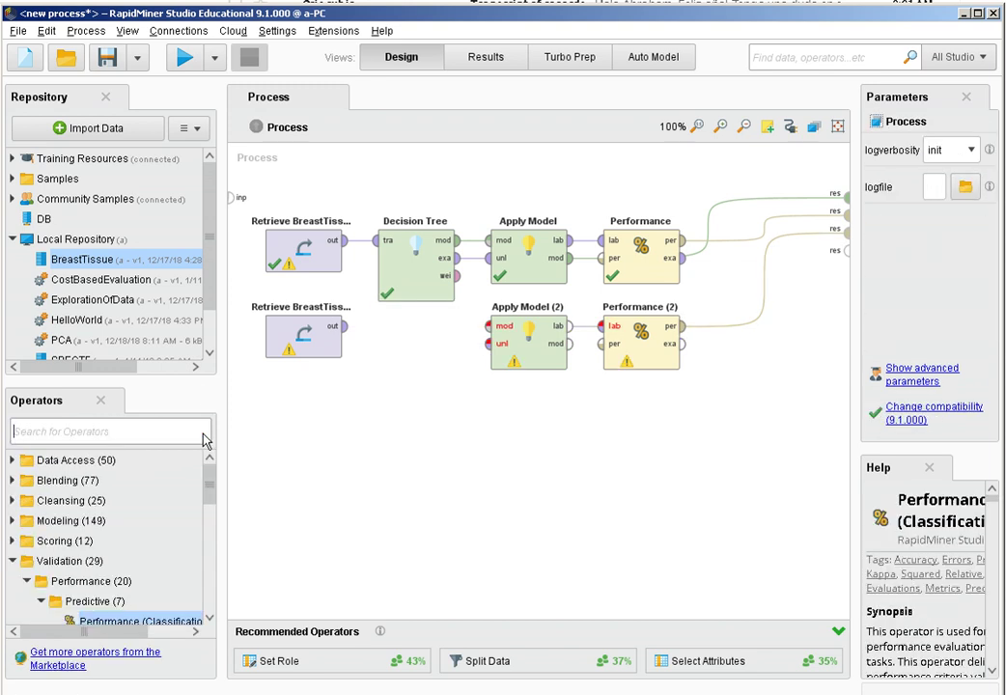
type("ba")
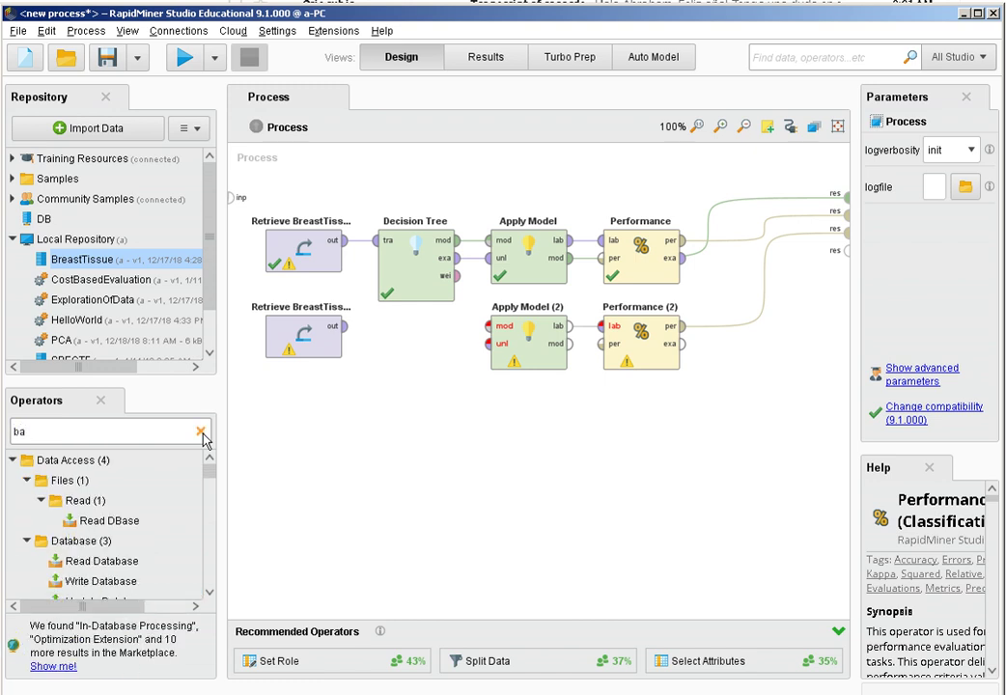
type("gg")
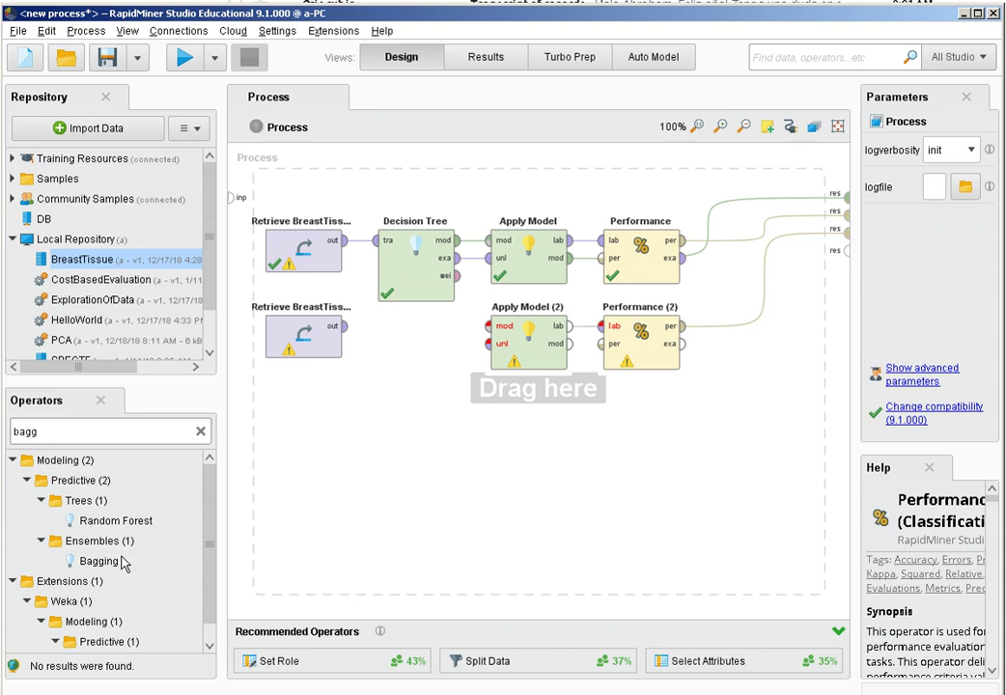
left_click_drag(100, 563, 414, 337)
Connect the second Retrieve BreastTissue to Bagging, and Bagging's model and example set outputs to the model and unlabelled data inputs of Apply Model (2).
left_click(345, 326)
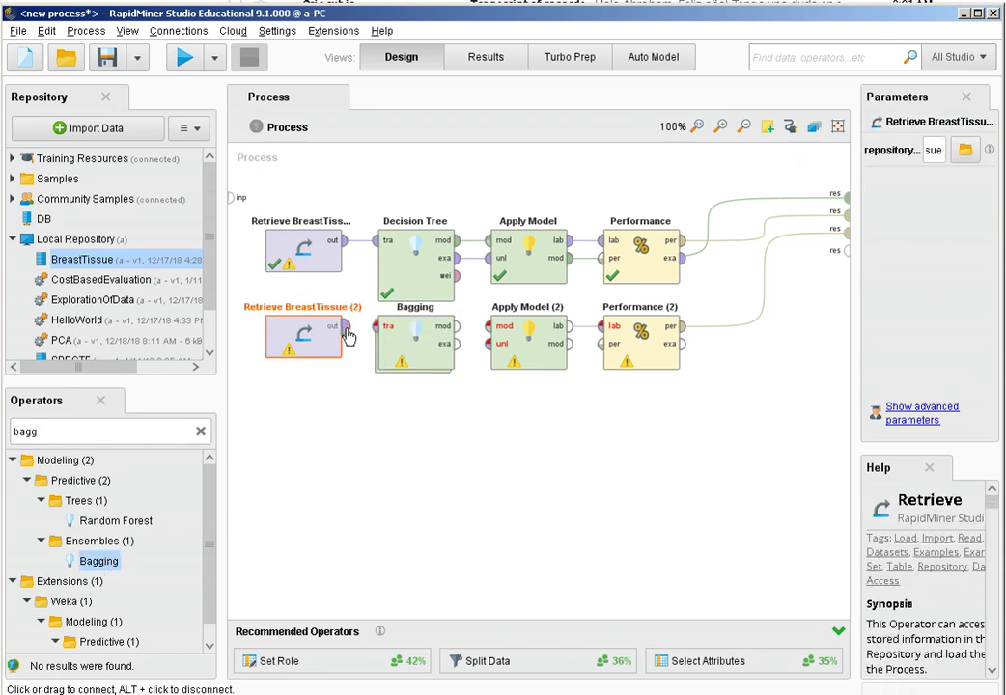
left_click(374, 327)
left_click(375, 327)
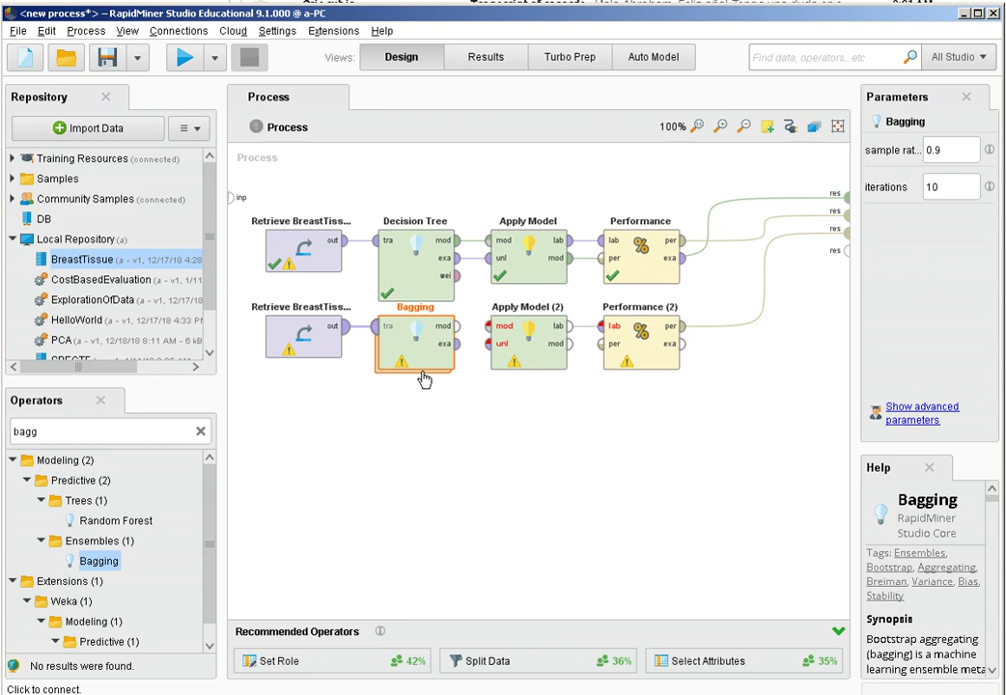
left_click(489, 333)
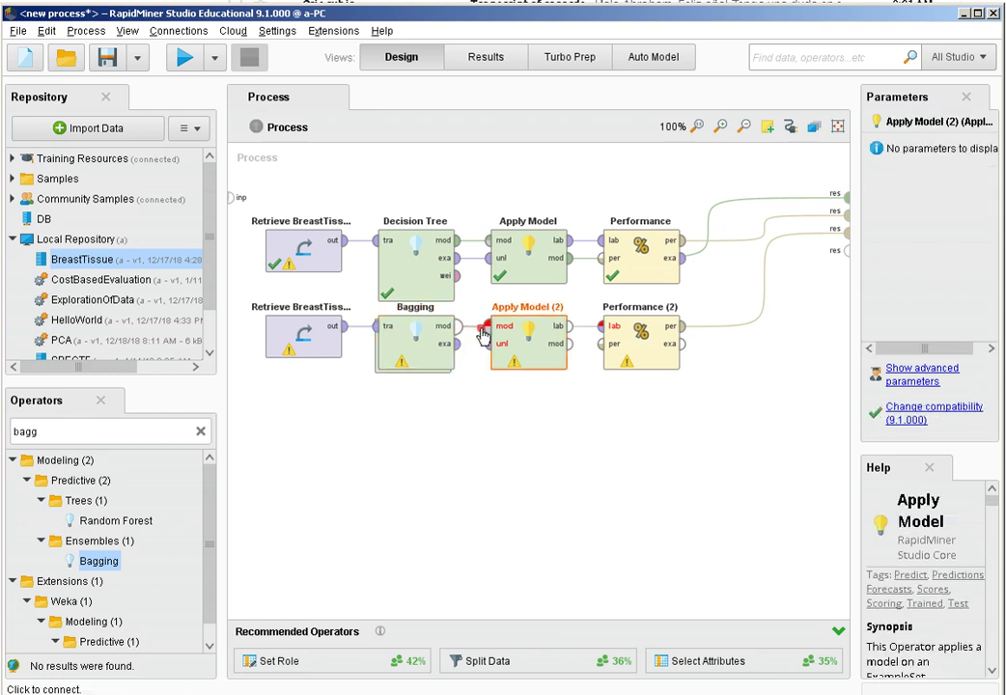
left_click(454, 345)
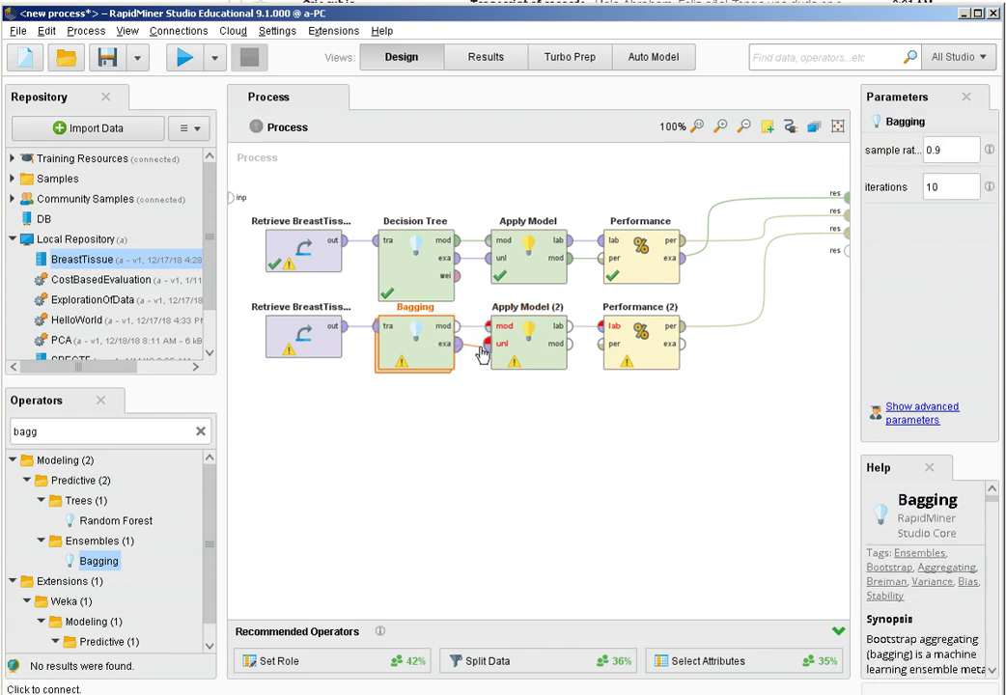
left_click(481, 347)
Check Bagging's iterations parameter and try to run the process.
left_click(425, 361)
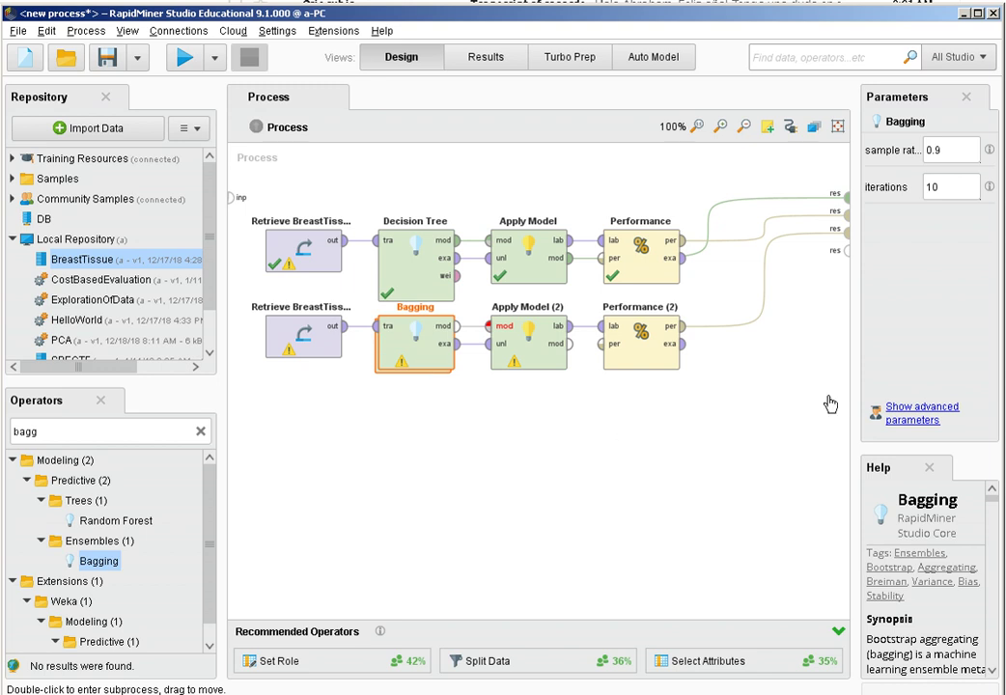
left_click(952, 190)
left_click(956, 188)
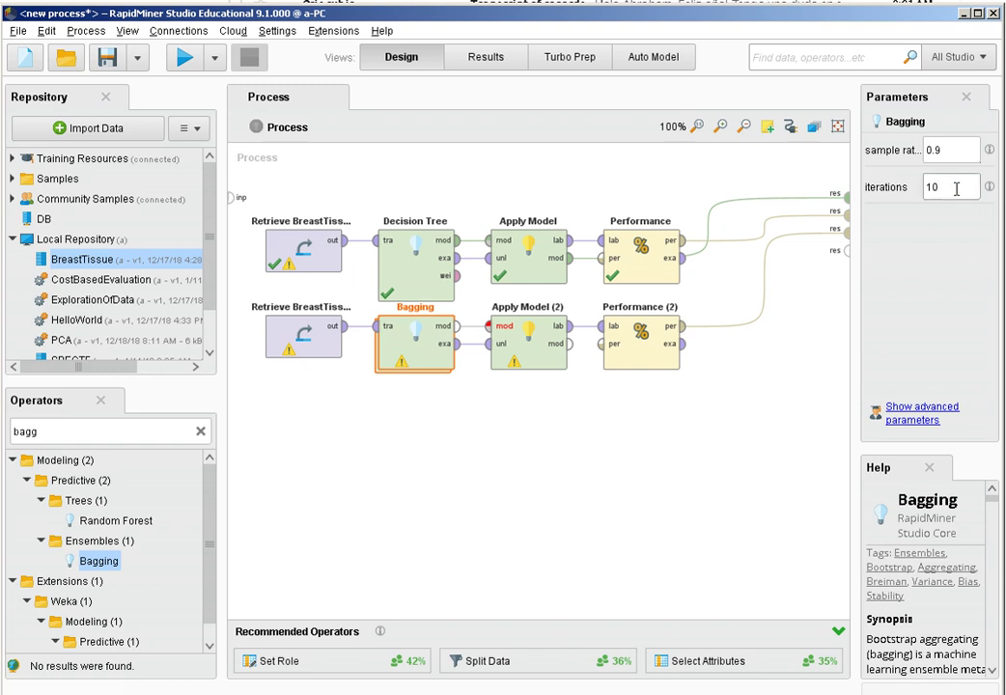
left_click(186, 58)
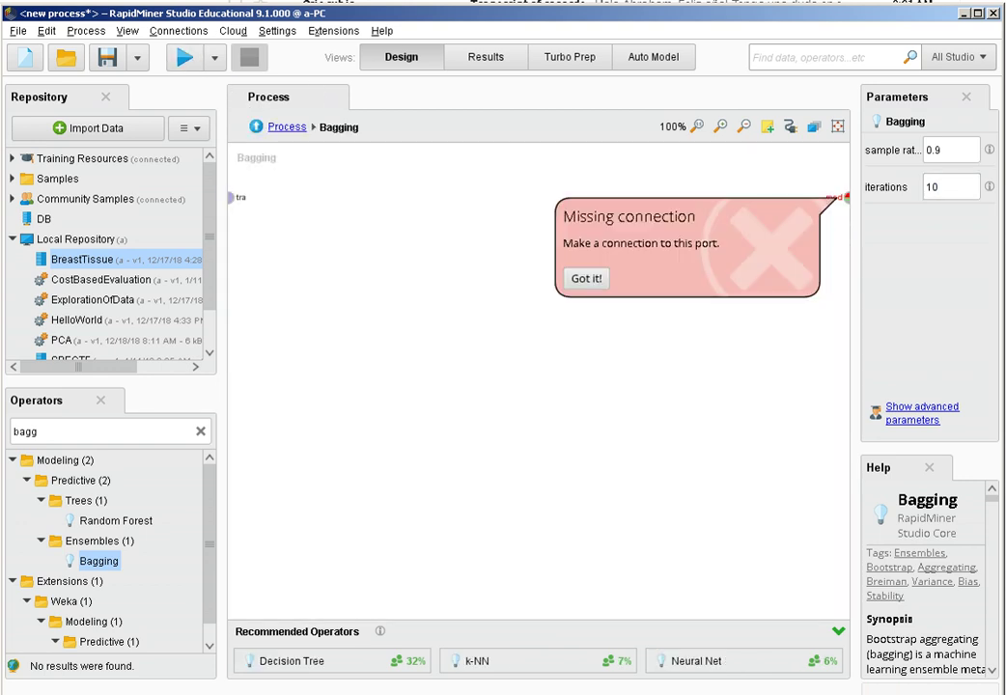
left_click(287, 127)
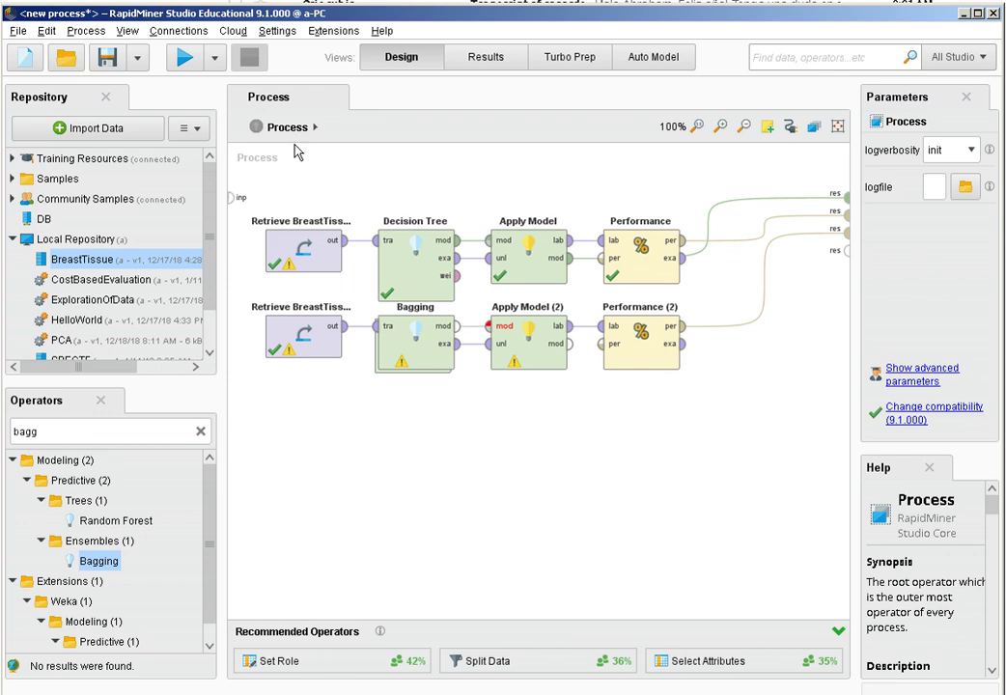
Open the Bagging subprocess, search the operators for "tree" and add a Decision Tree inside it.
left_click(414, 345)
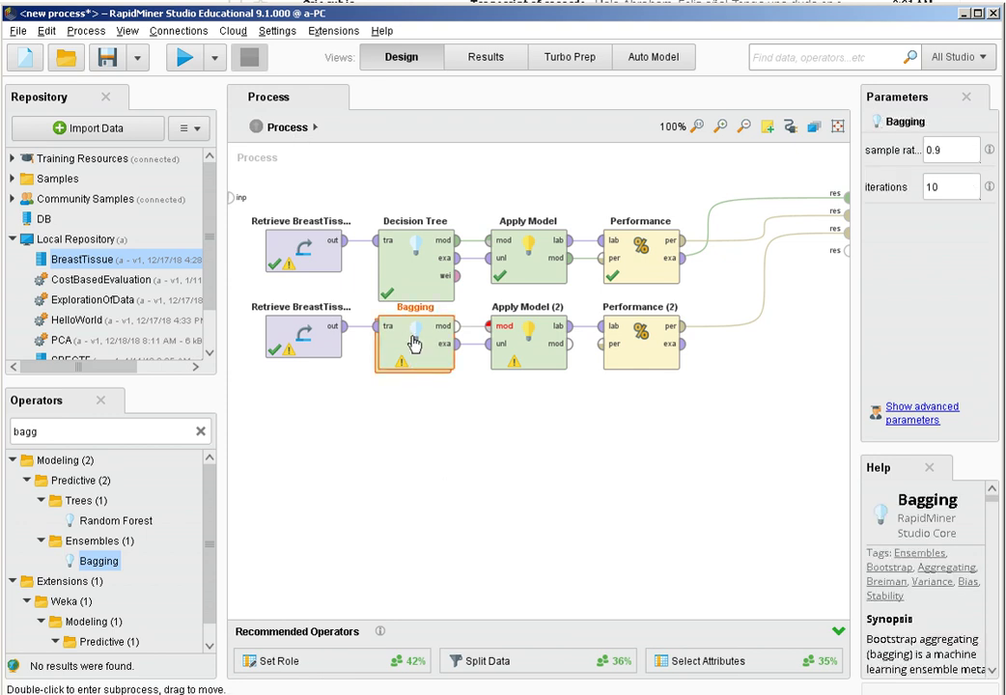
double_click(414, 345)
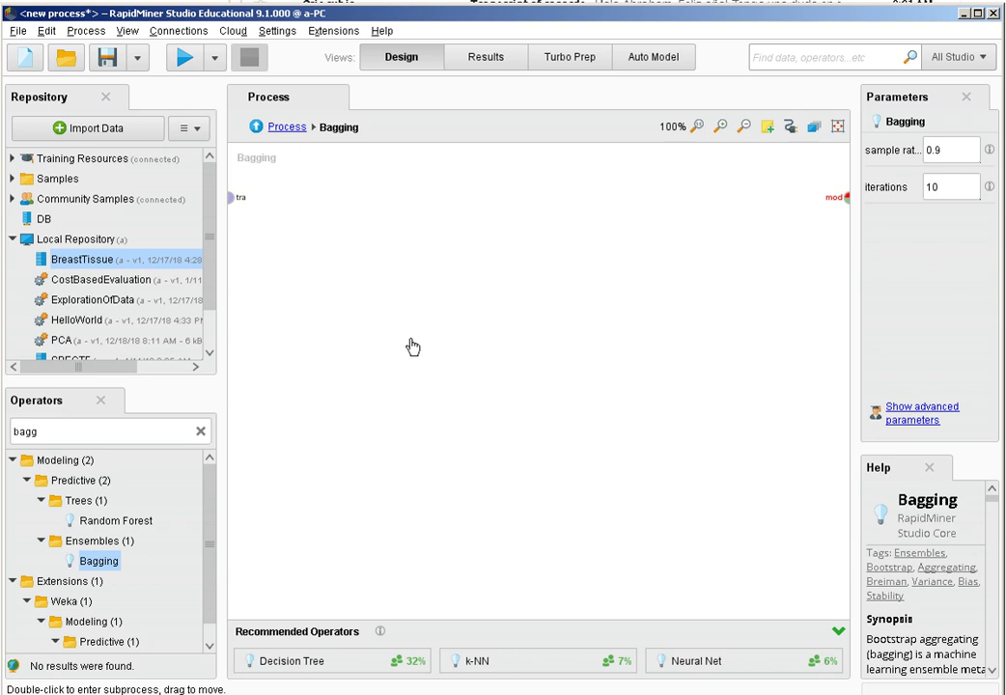
left_click(201, 432)
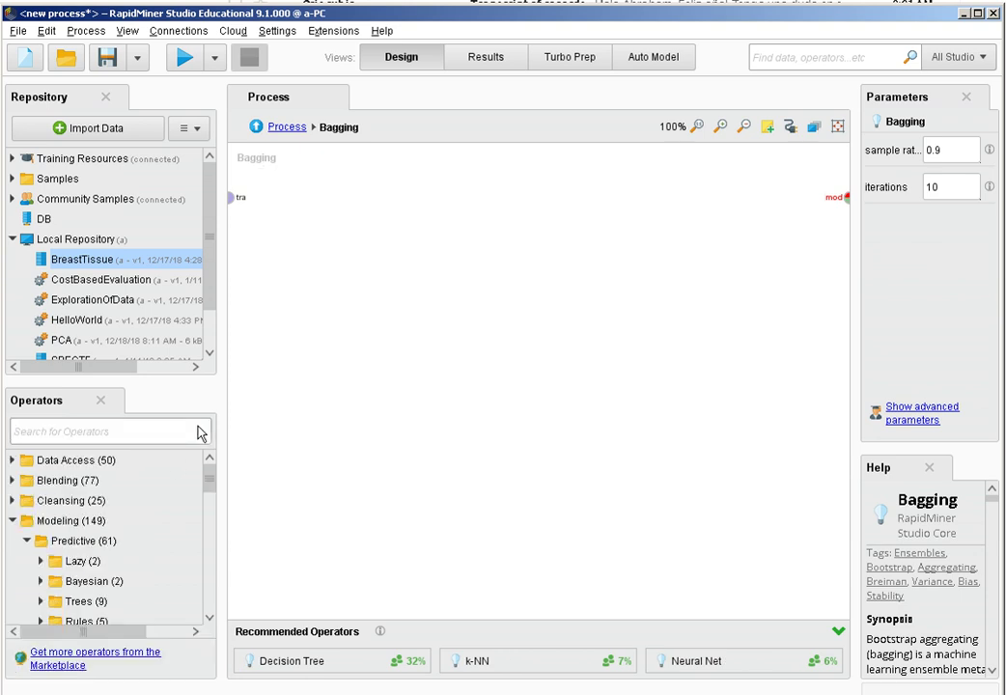
type("tree")
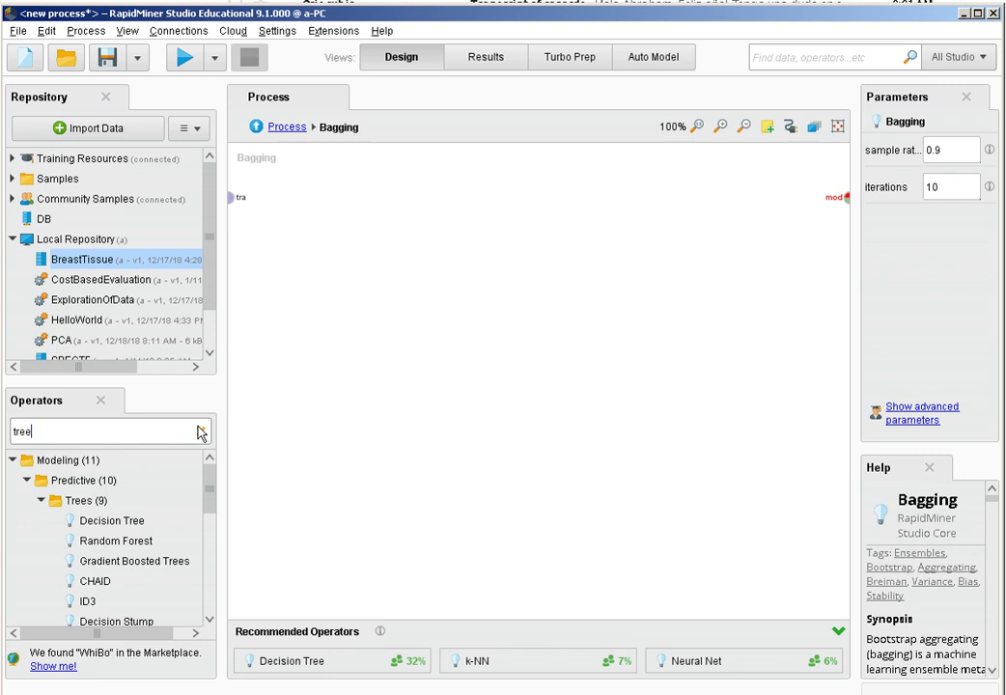
left_click_drag(135, 521, 458, 261)
Connect the subprocess's training input to Decision Tree (2) and its model output to the subprocess's model port, and return to the main process.
left_click(240, 199)
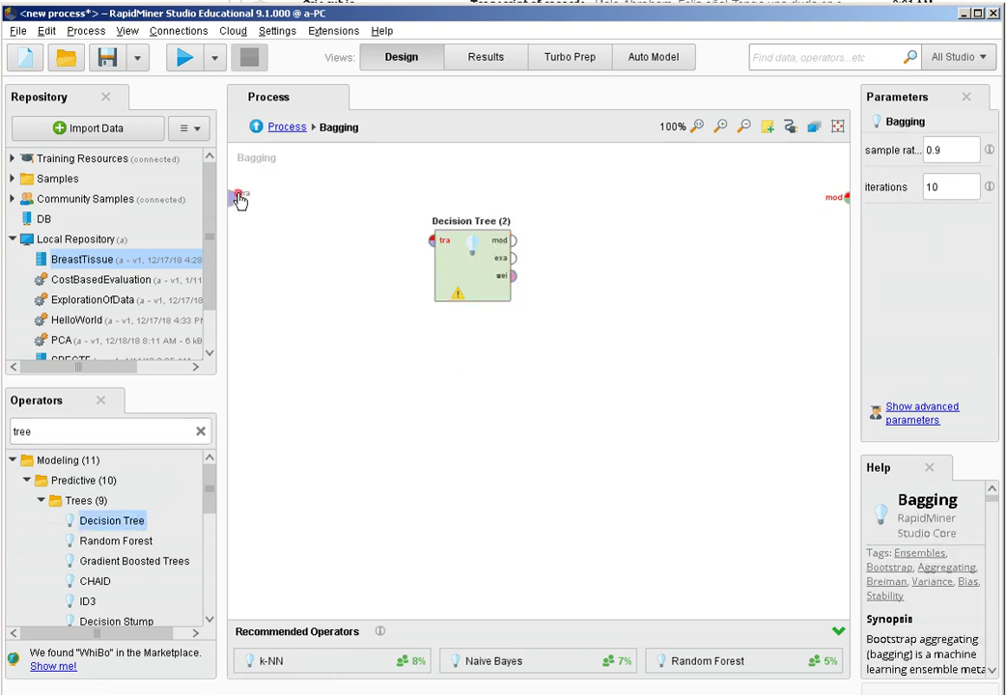
left_click(431, 241)
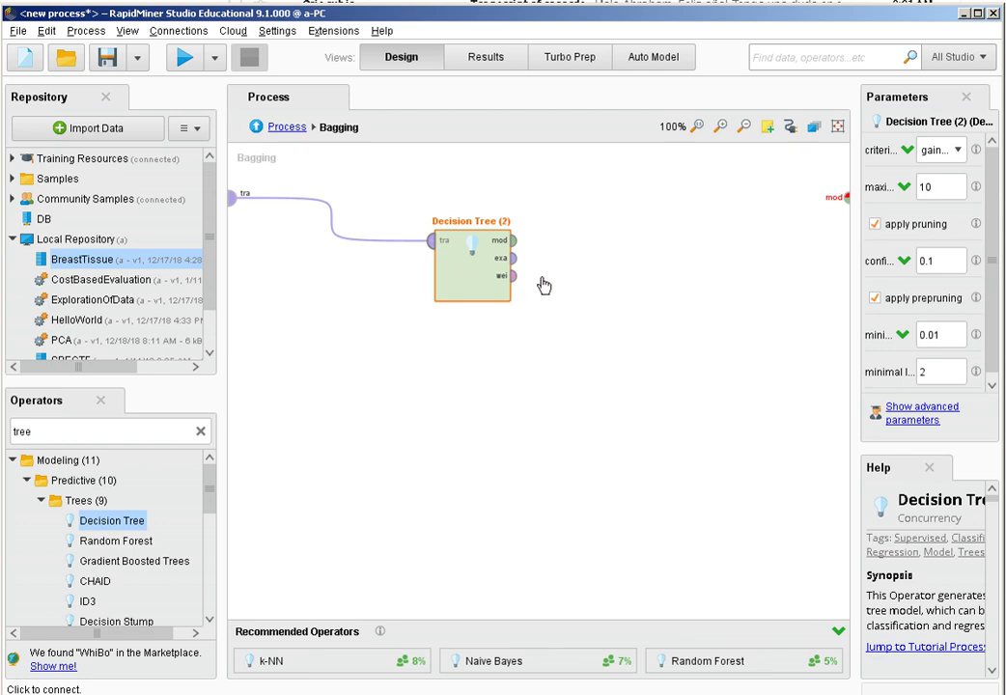
left_click(514, 241)
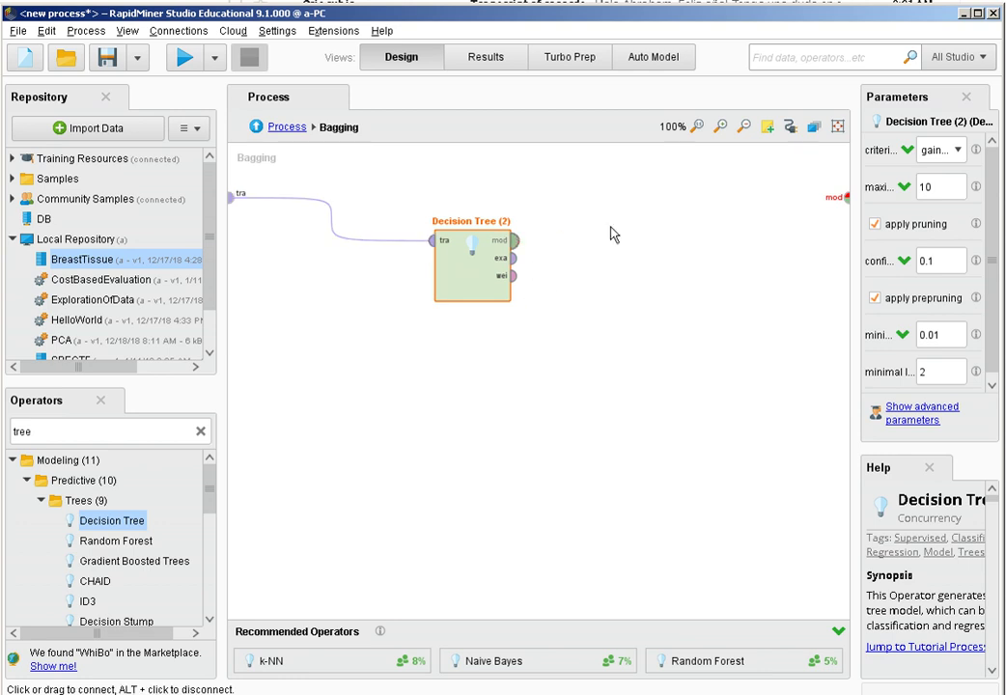
left_click(844, 198)
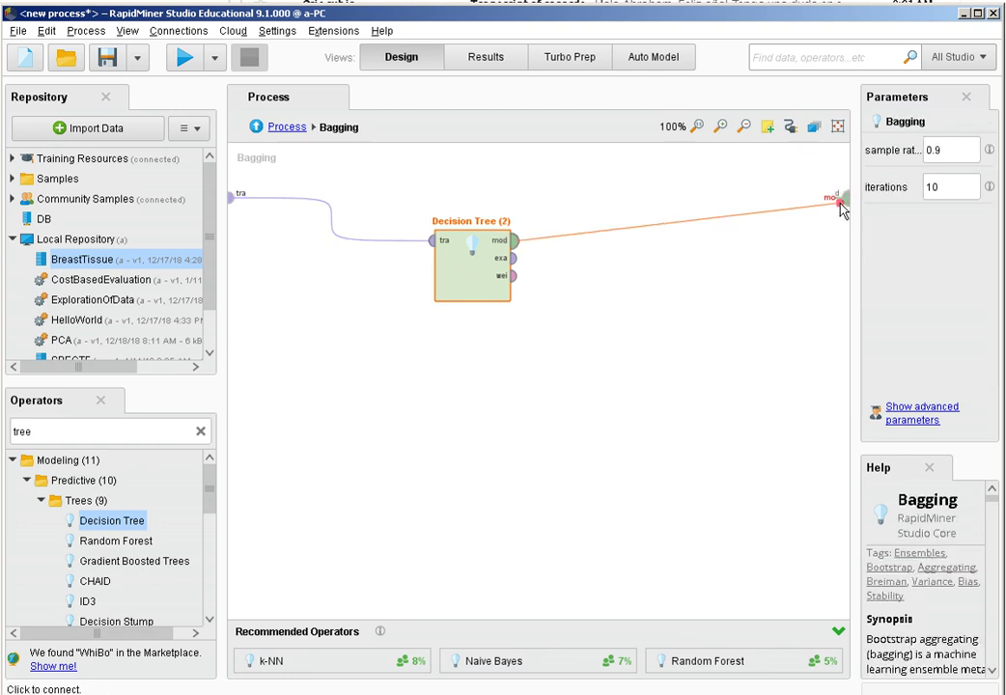
left_click(291, 129)
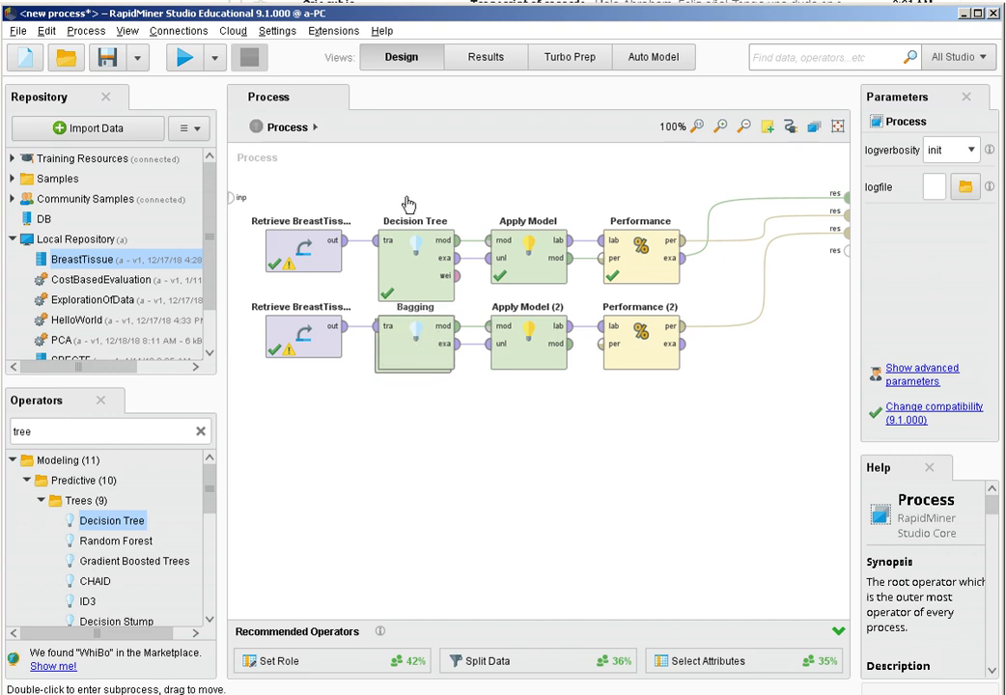
Run the process and compare the accuracy tables of the Decision Tree and Bagging performance results.
left_click(195, 61)
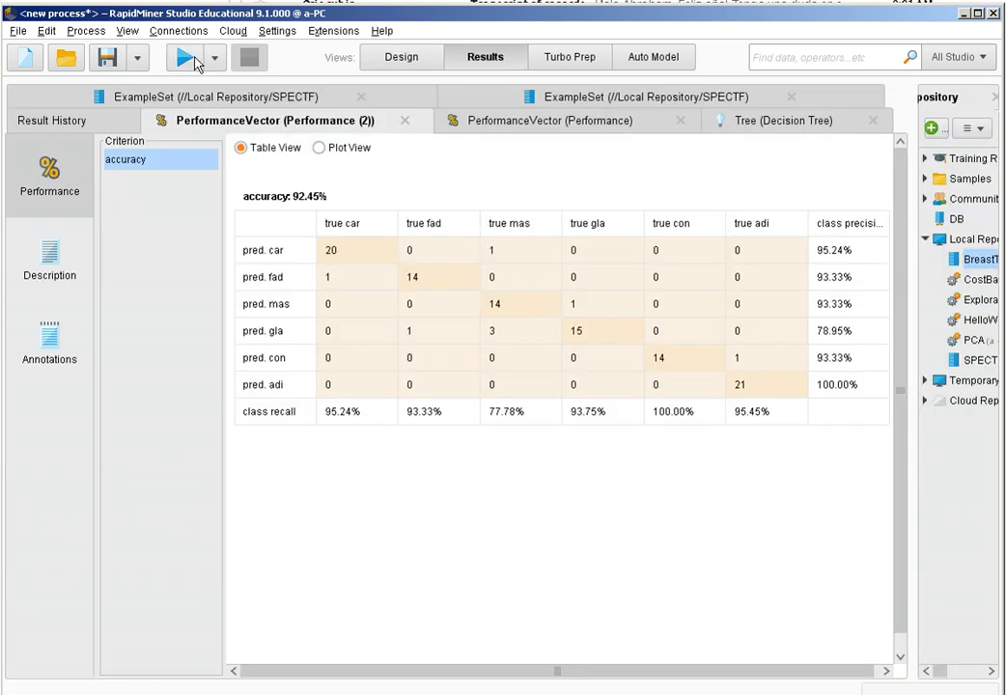
left_click(573, 129)
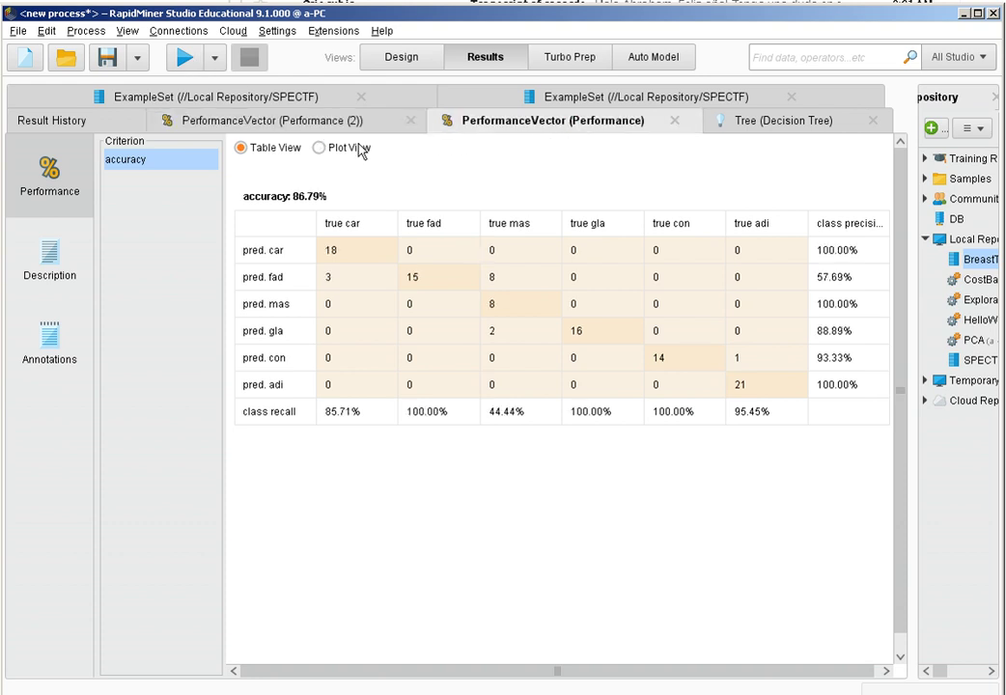
left_click(322, 122)
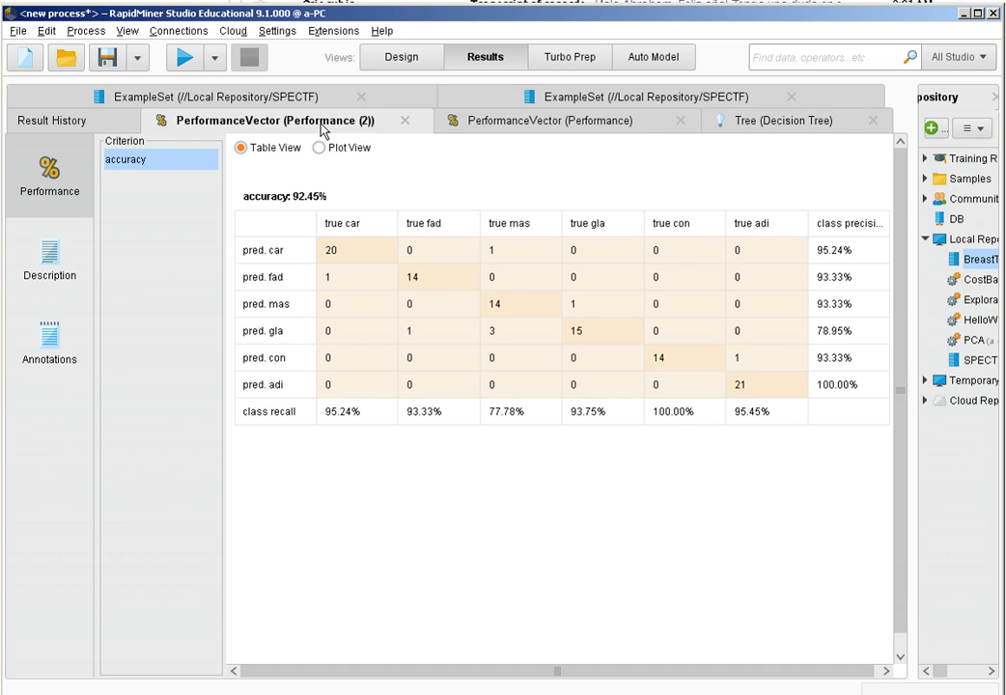
Duplicate the four-operator Bagging row in the process design and align the copy directly beneath the original row.
left_click(405, 60)
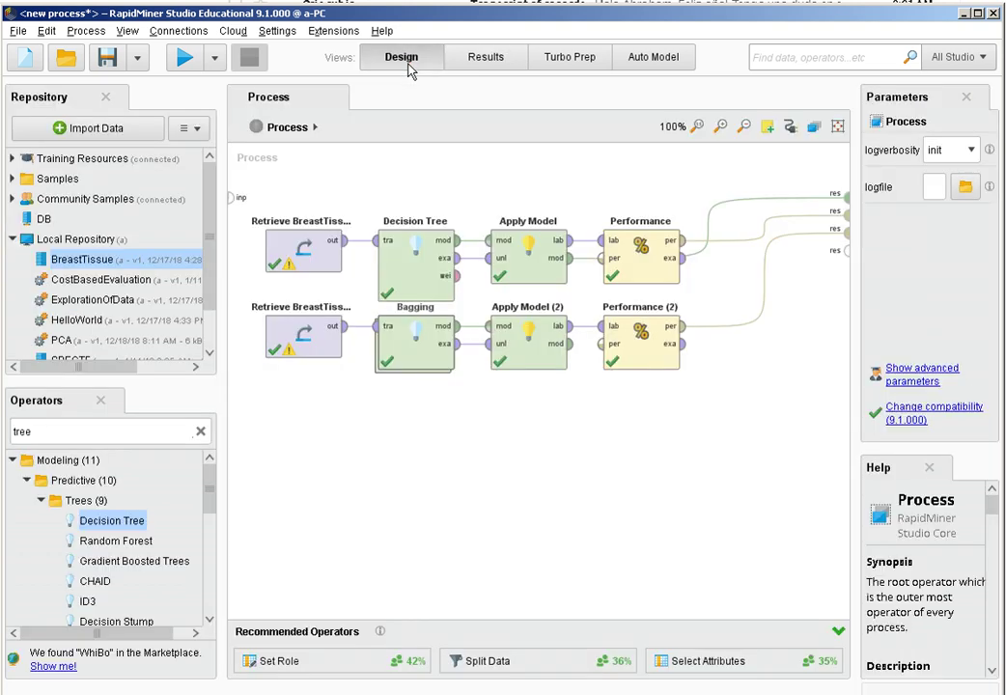
left_click_drag(781, 413, 242, 284)
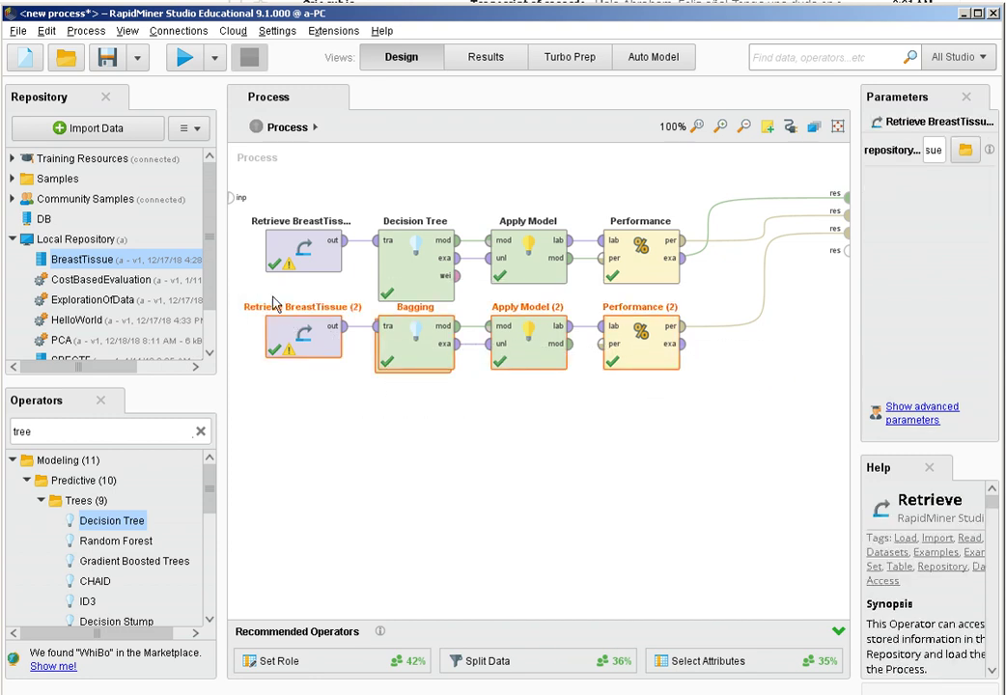
right_click(404, 339)
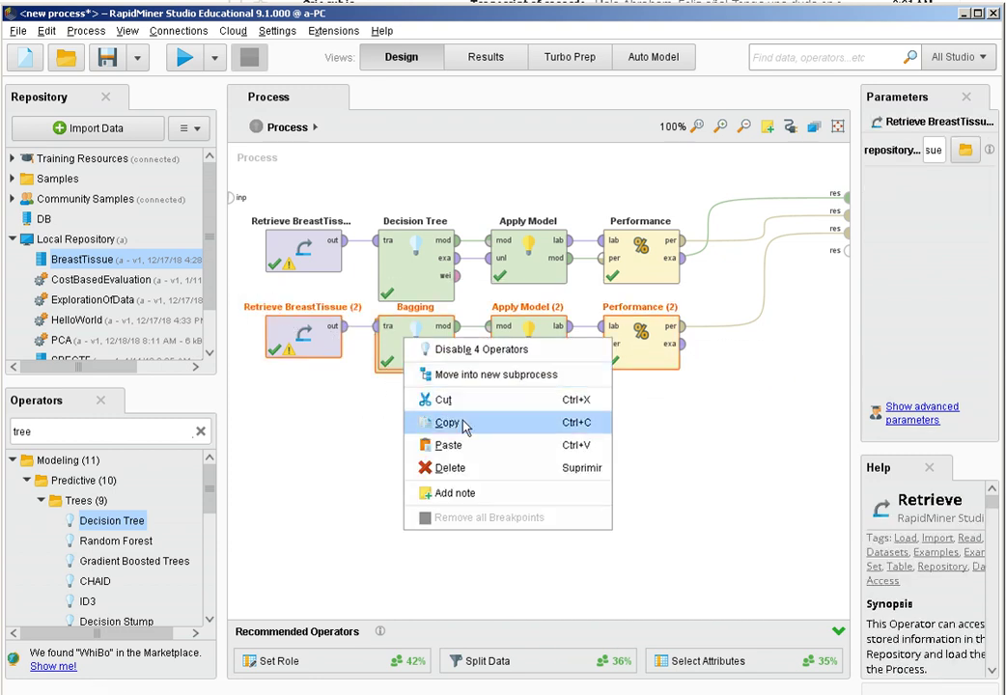
left_click(463, 426)
right_click(413, 426)
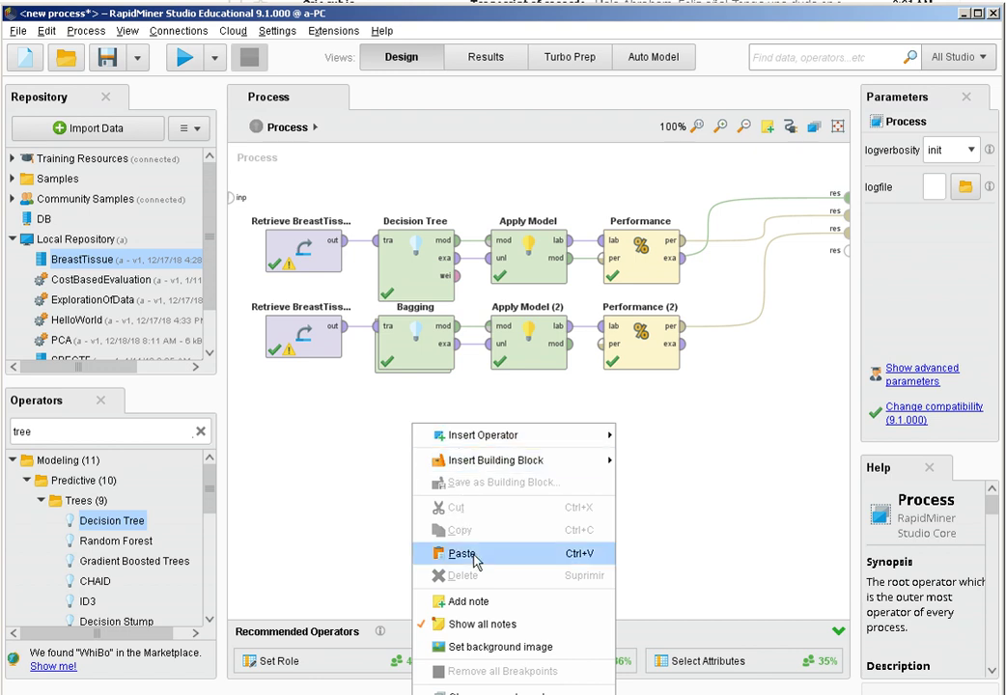
left_click(462, 553)
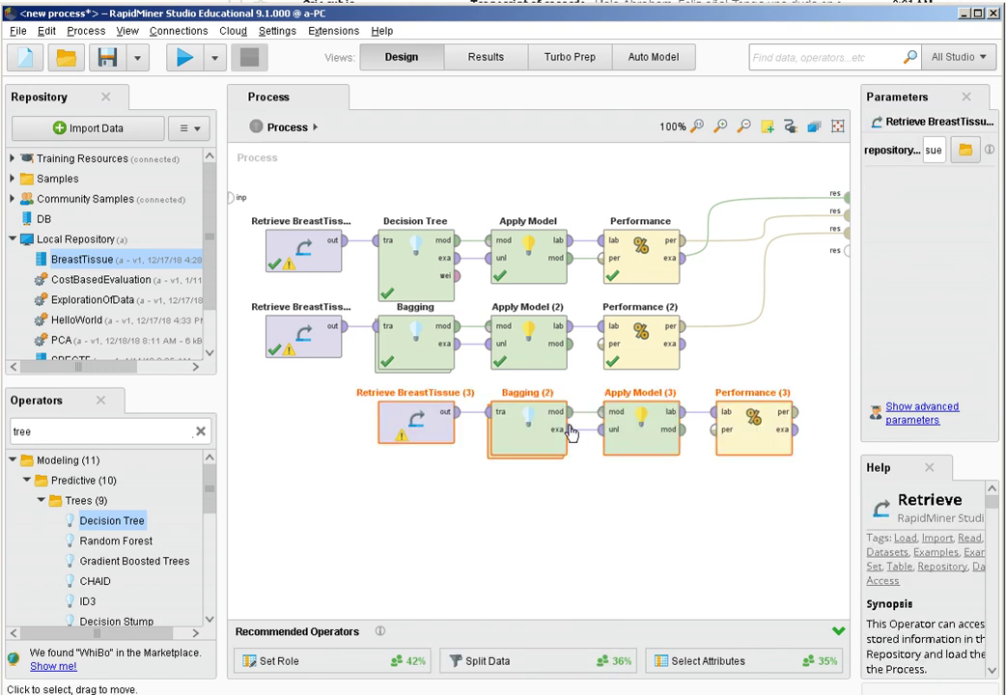
left_click_drag(485, 428, 428, 427)
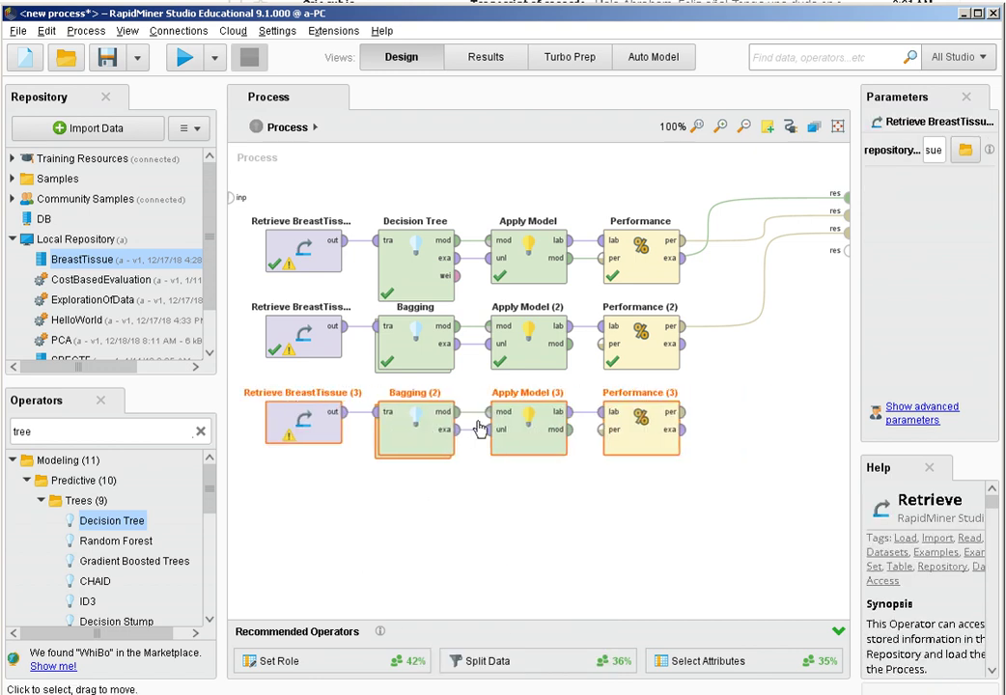
Delete the Bagging copy from the third row and connect Performance (3)'s per output to the fourth result port.
left_click(409, 434)
key("Delete")
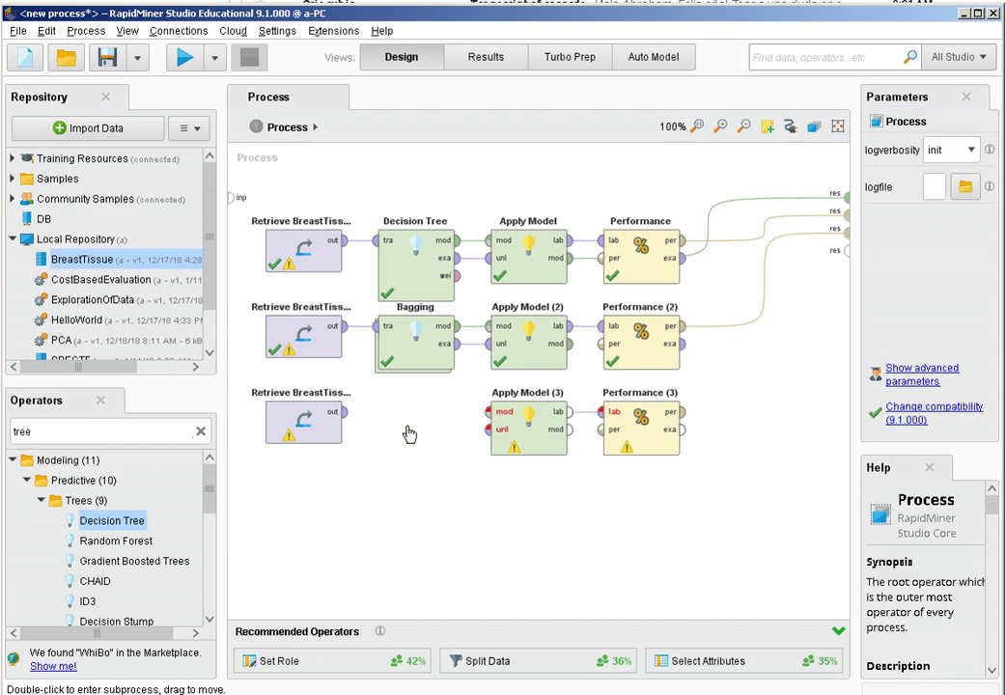
left_click(637, 422)
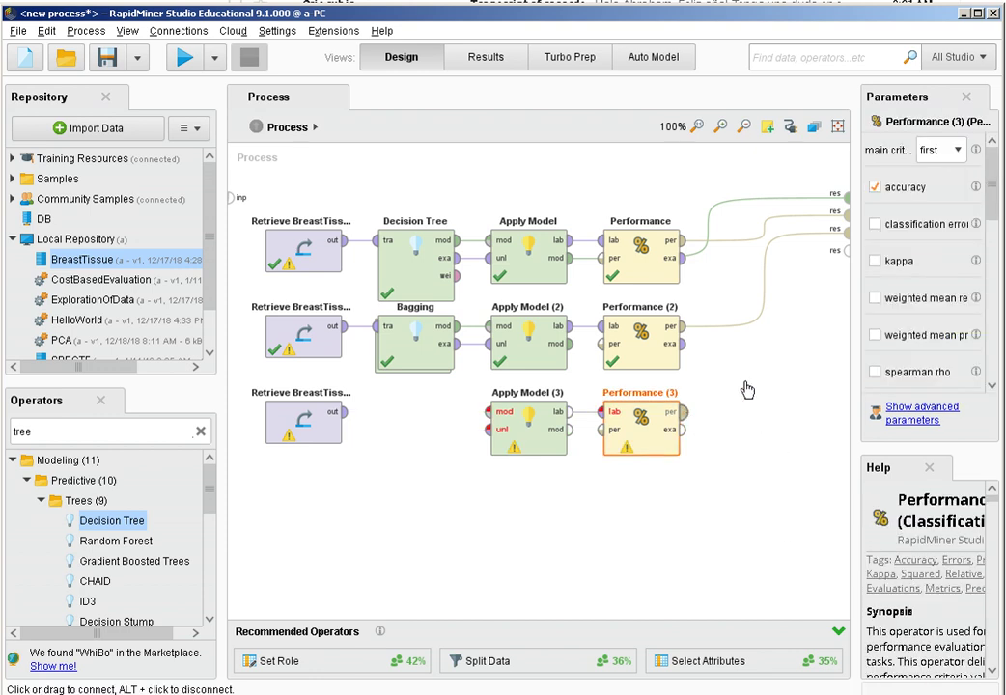
left_click(847, 250)
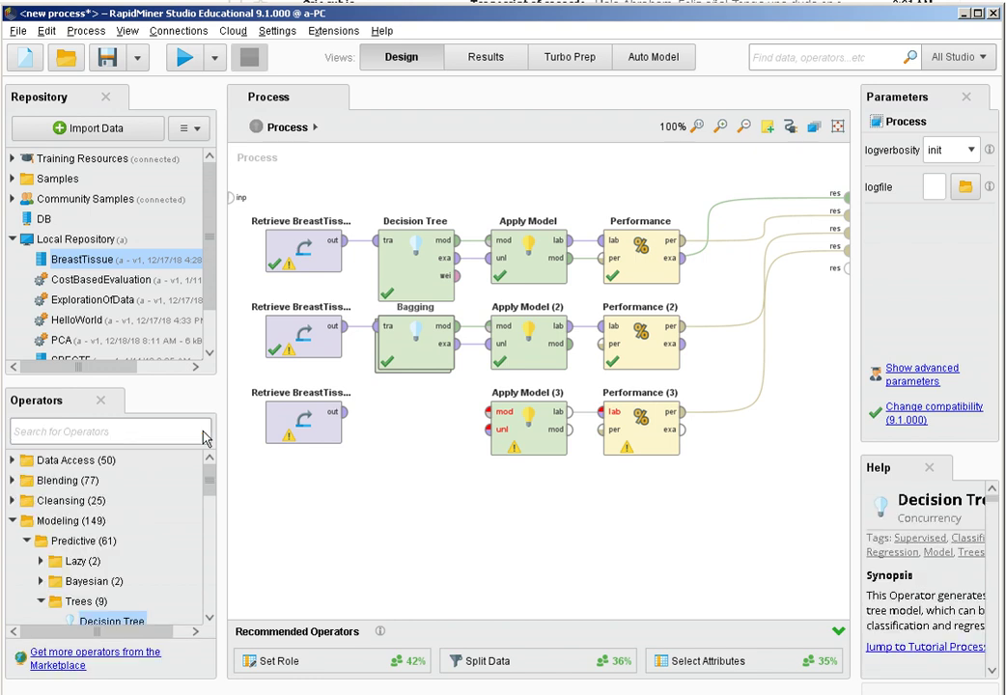
Add an AdaBoost operator to the third row's gap, linking its tra input to the BreastTissue data and its mod output to Apply Model (3).
type("adab")
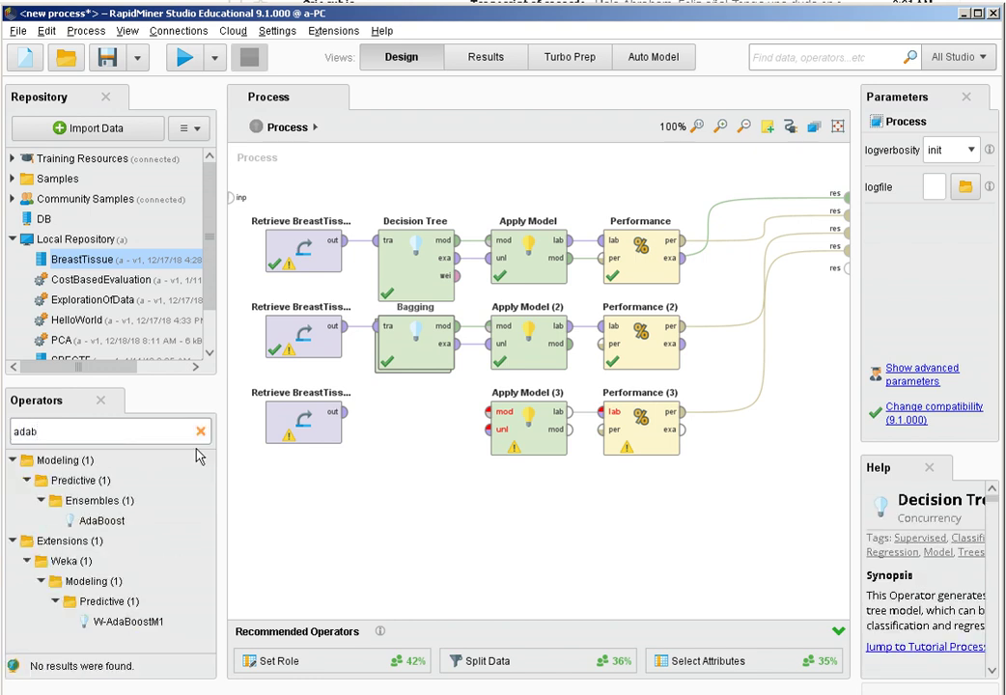
left_click_drag(106, 522, 413, 425)
left_click(350, 419)
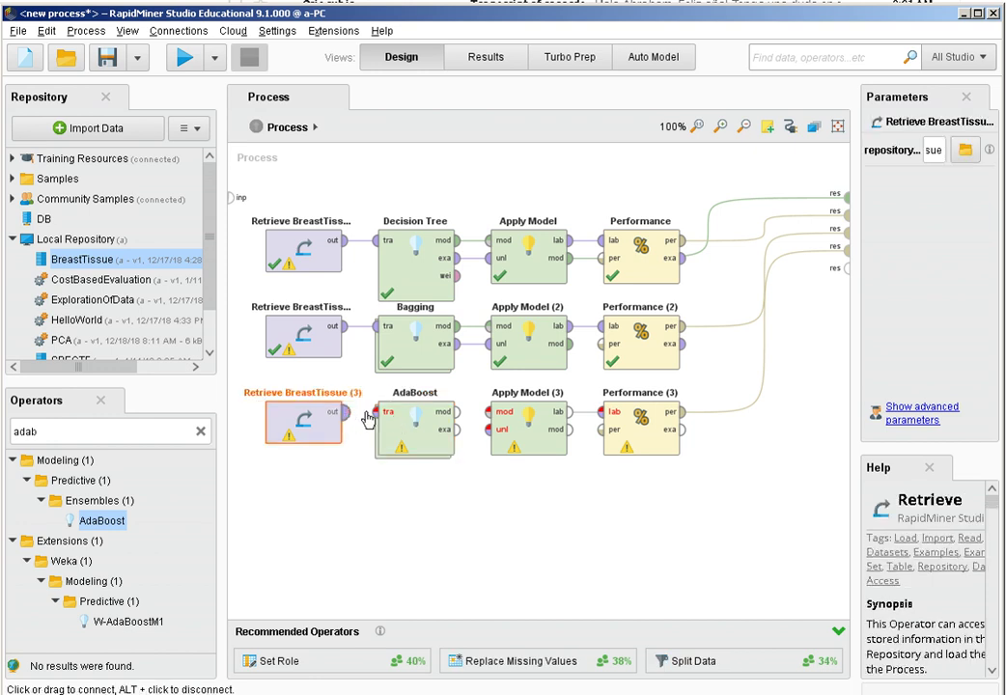
left_click(378, 413)
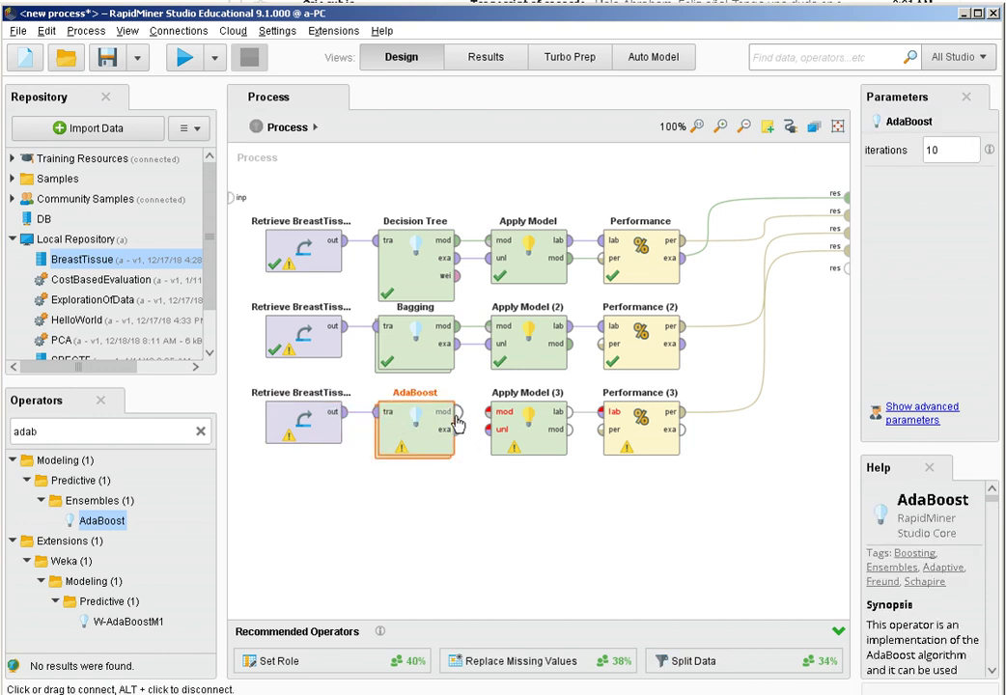
left_click(521, 425)
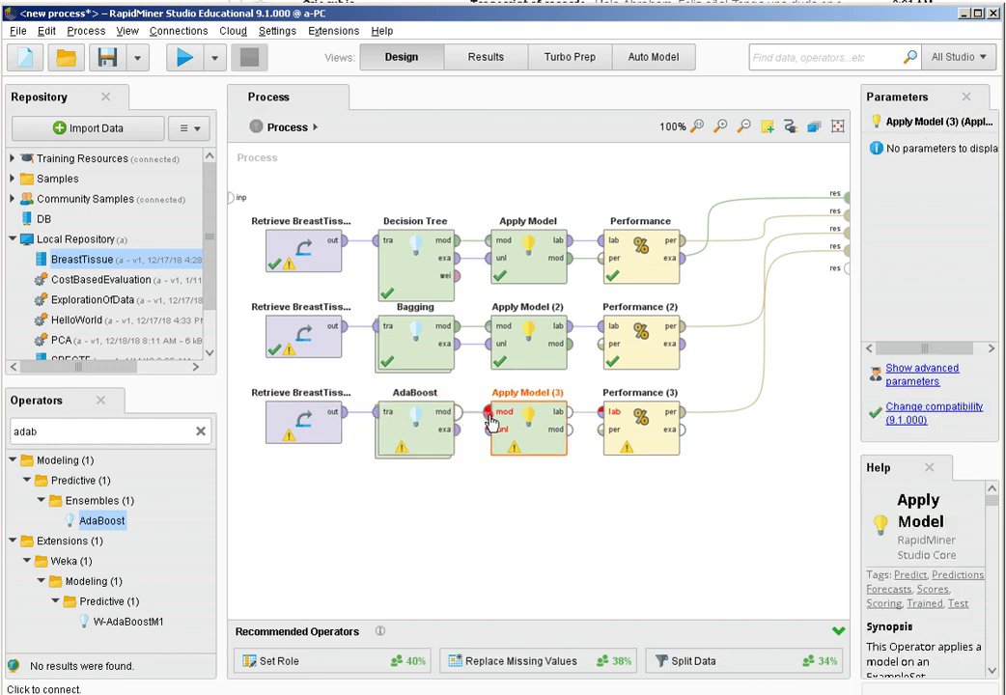
Add a Decision Tree operator inside the AdaBoost subprocess.
left_click(424, 440)
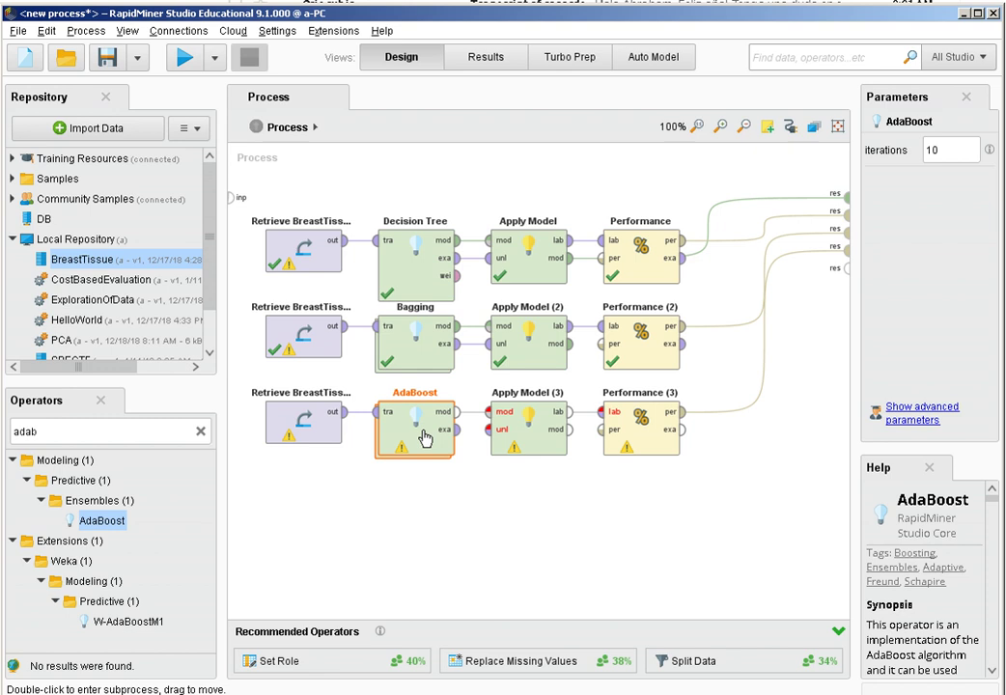
double_click(423, 439)
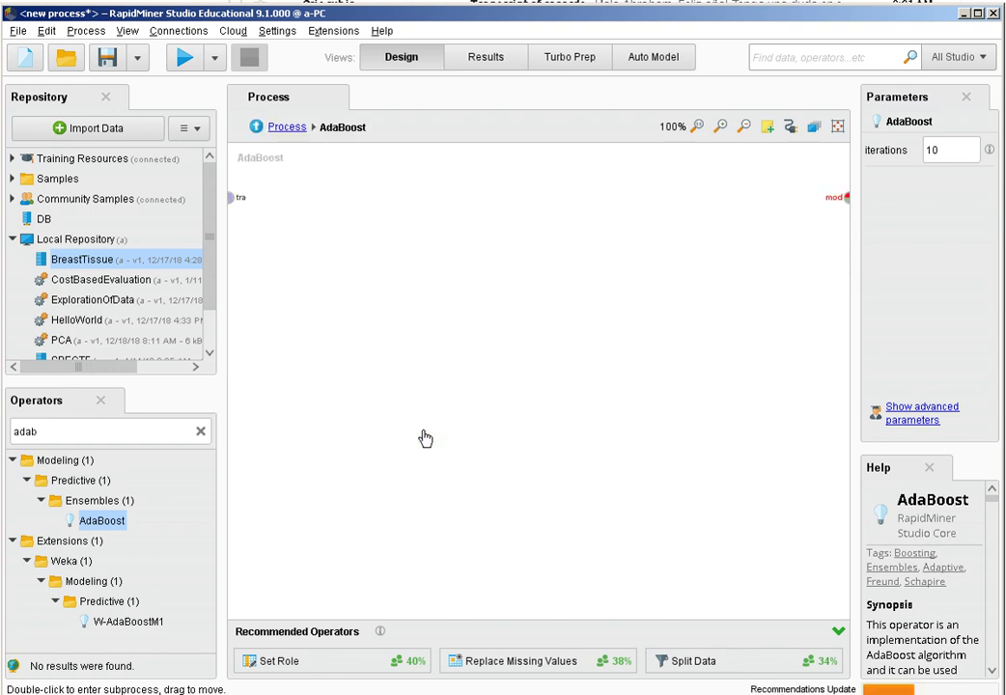
left_click(199, 434)
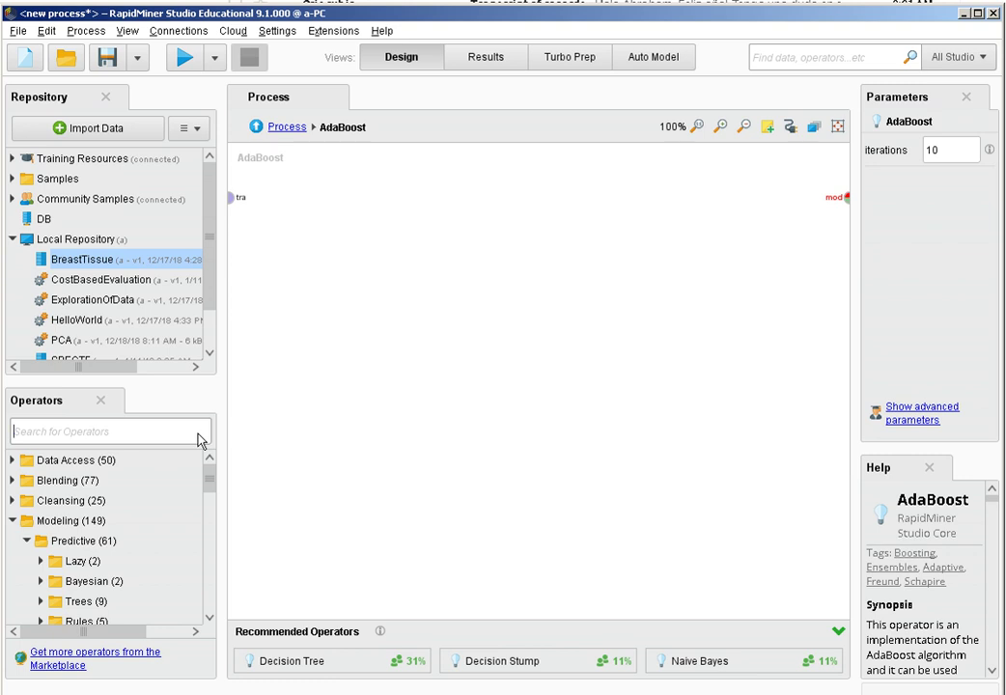
type("tree")
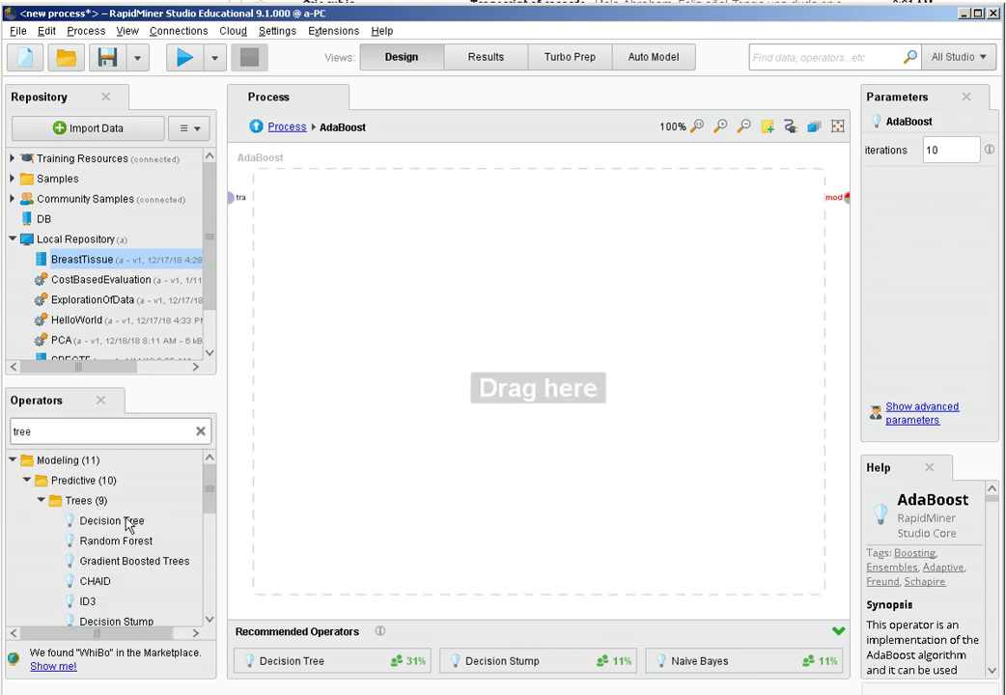
left_click_drag(130, 523, 471, 241)
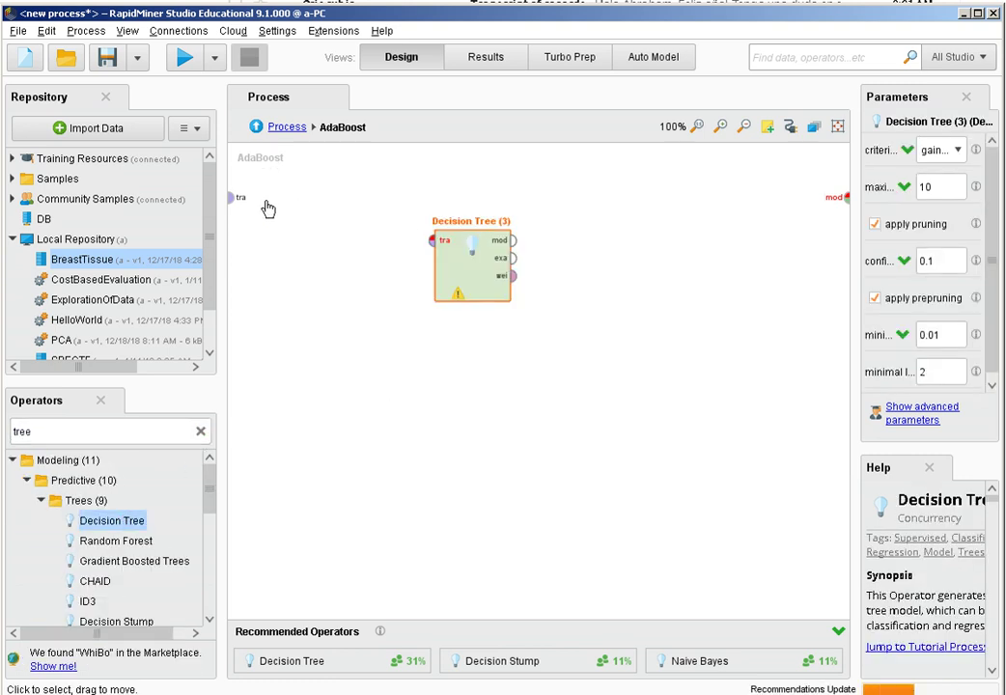
Connect the inner Decision Tree to AdaBoost's tra input and mod output ports, and return to the main process.
left_click(233, 198)
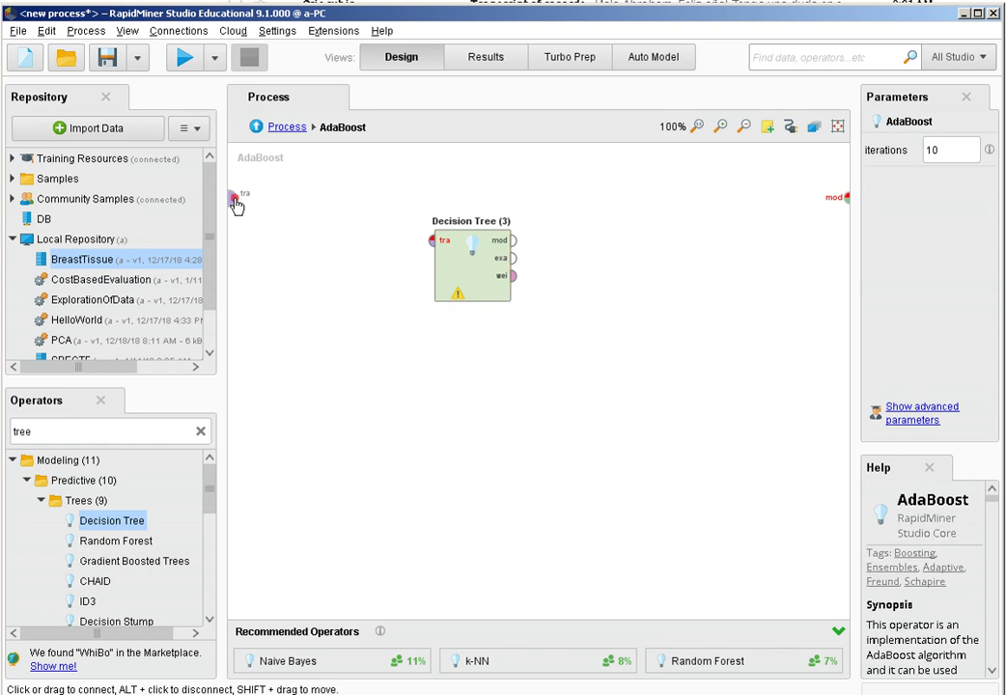
left_click(432, 240)
left_click(514, 242)
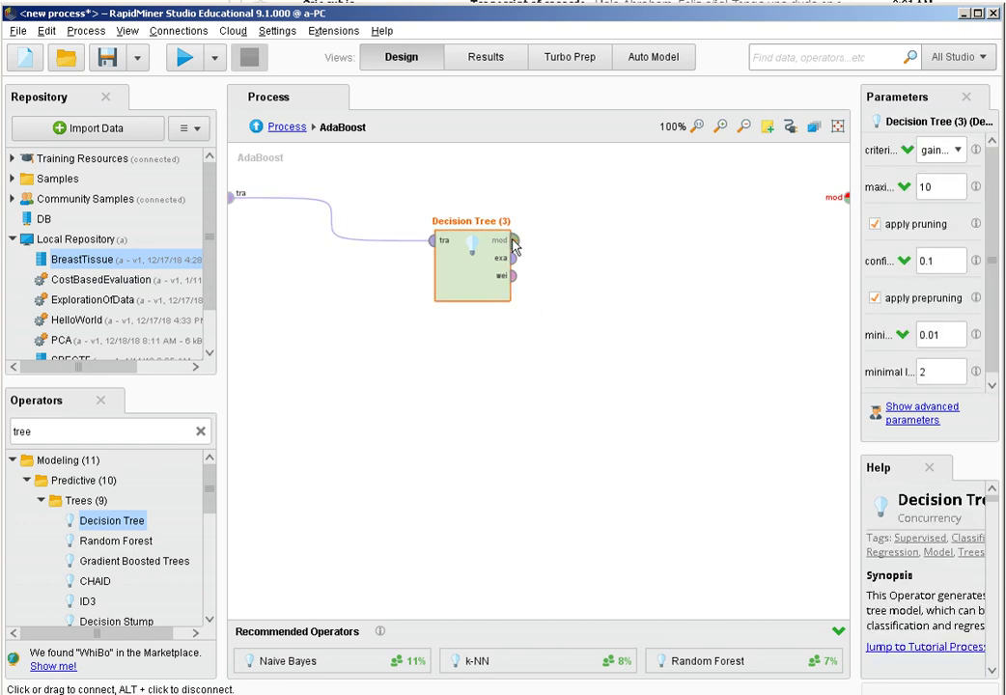
left_click(847, 199)
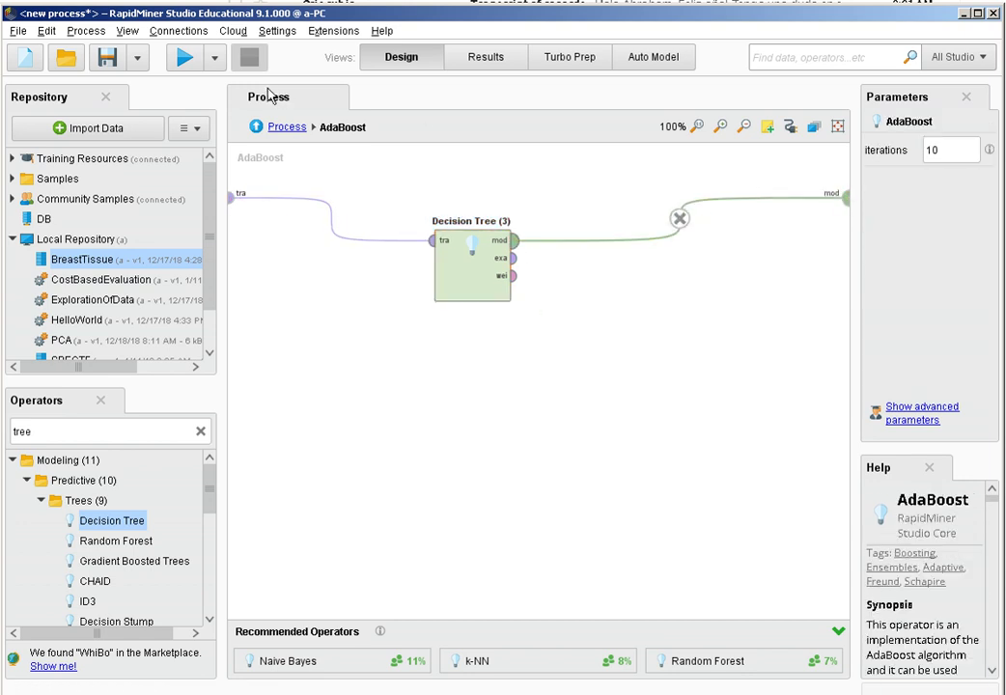
left_click(287, 127)
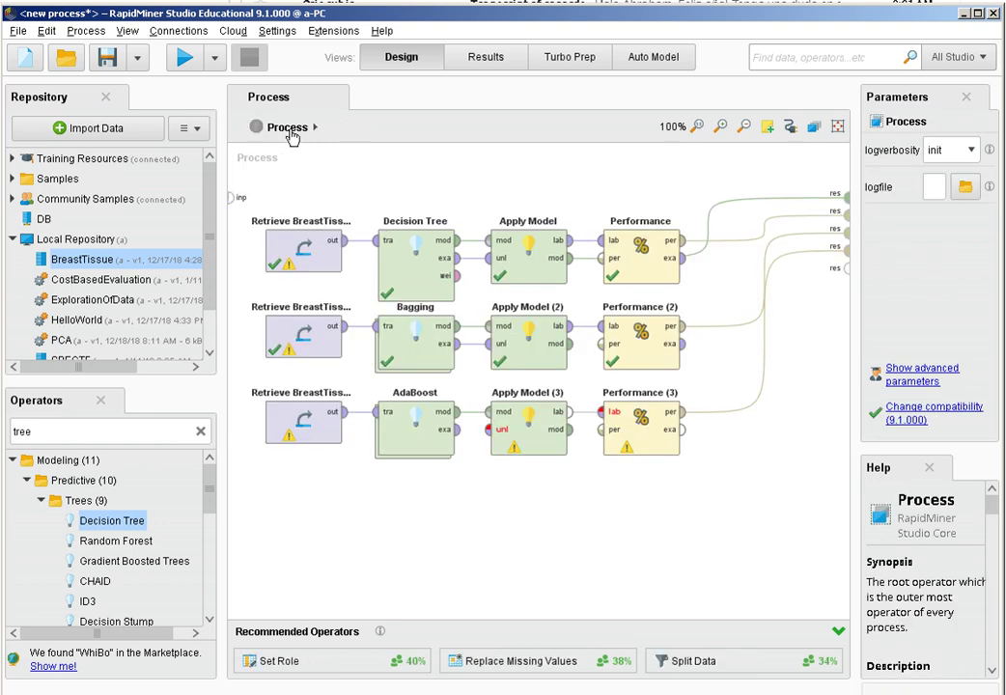
Try to run the process and connect AdaBoost's exa output to the unl input of Apply Model (3).
left_click(440, 449)
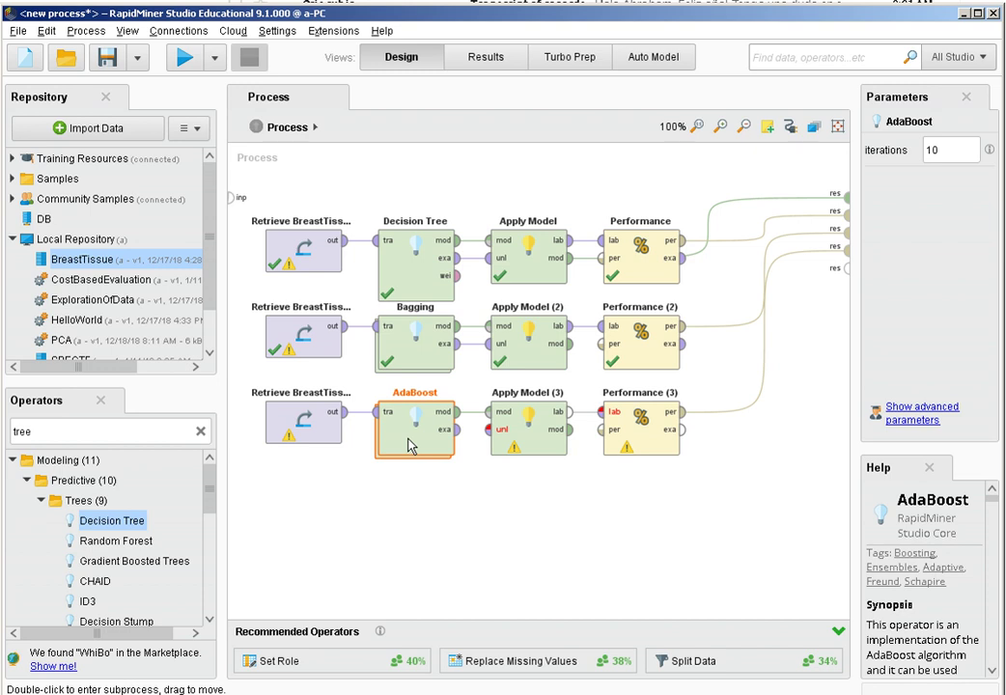
left_click(186, 68)
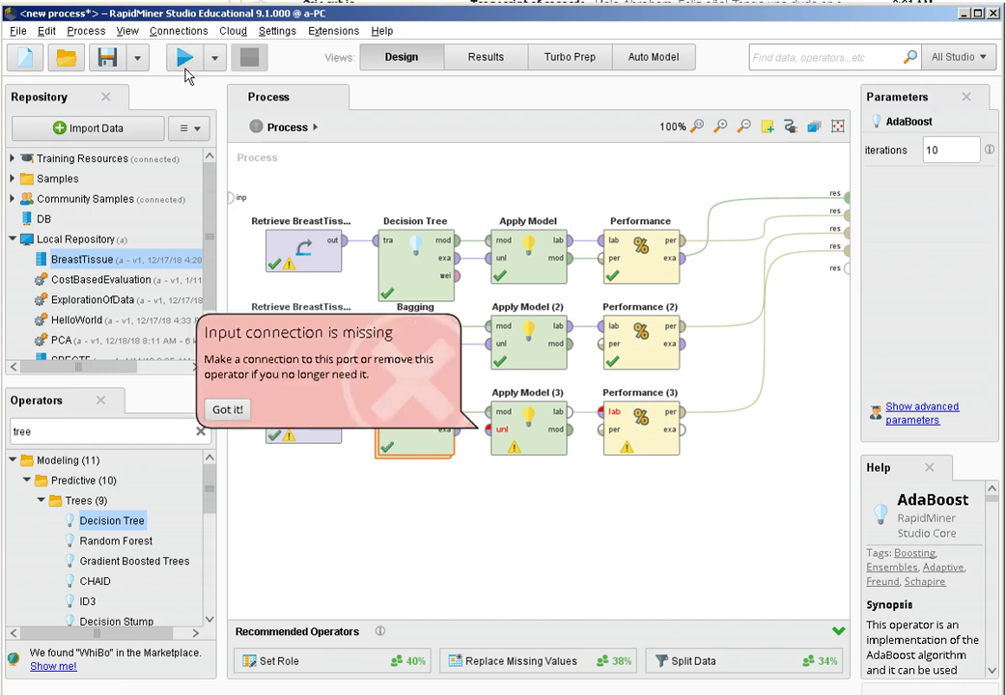
left_click(225, 410)
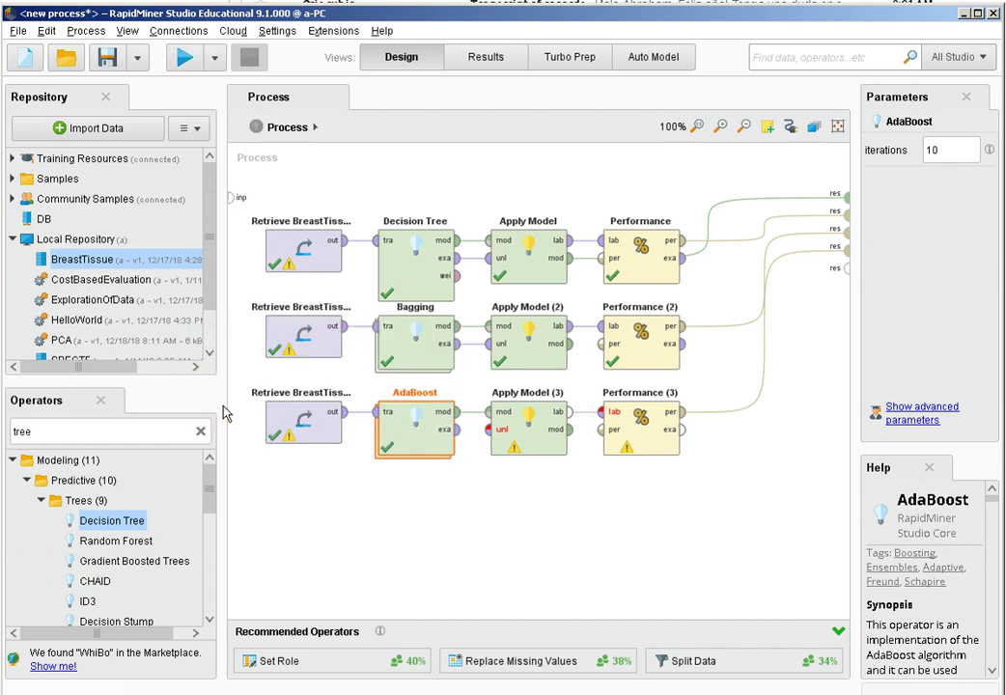
left_click(457, 437)
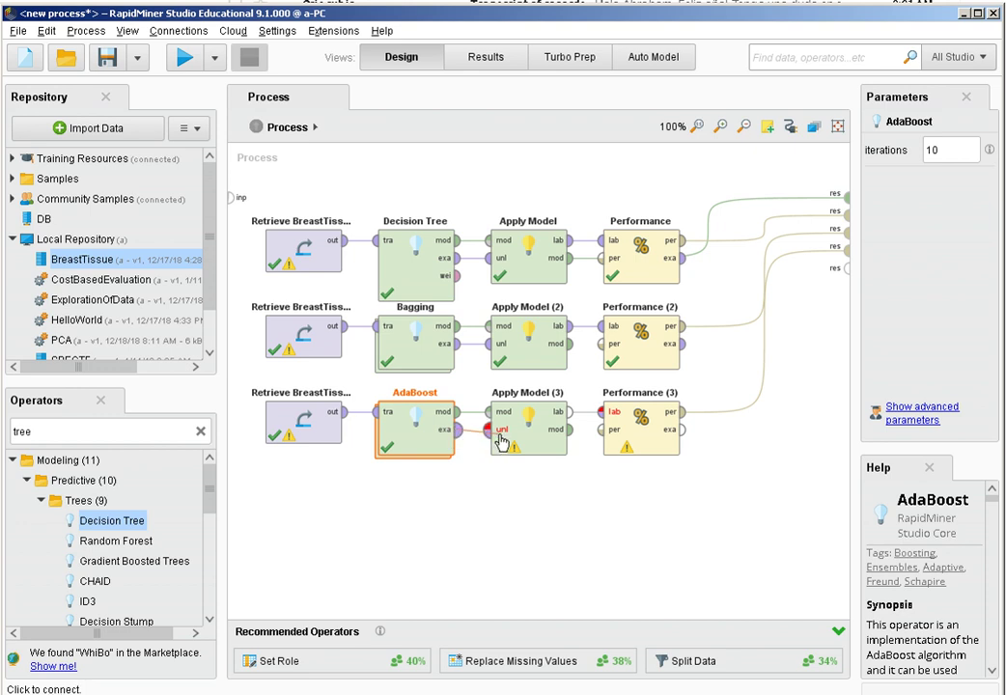
left_click(491, 430)
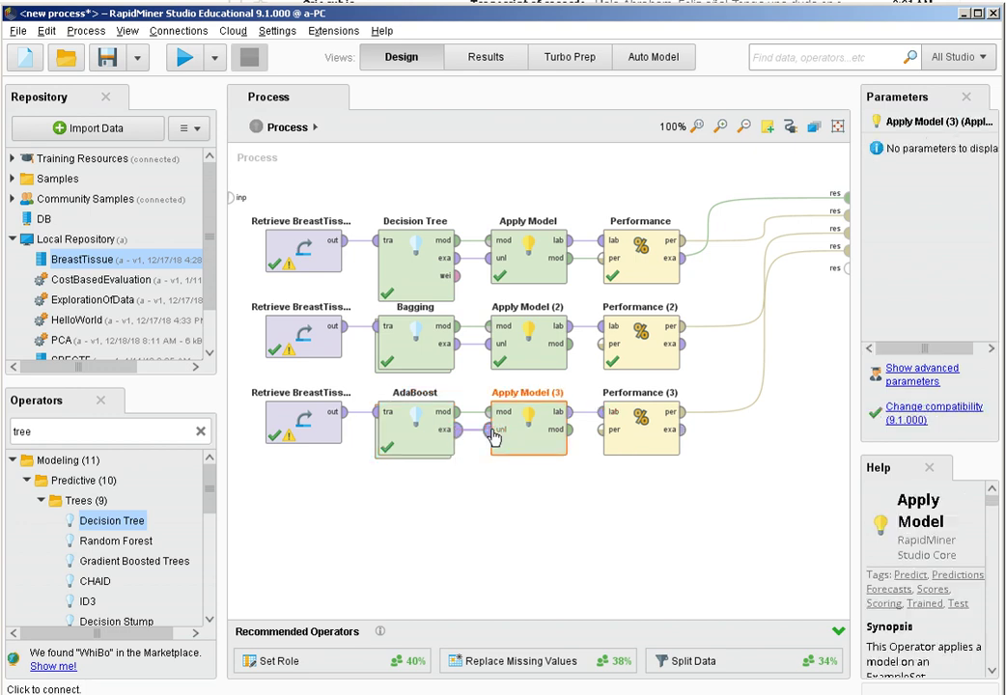
Run the process and compare the accuracy tables of the AdaBoost, Bagging and Decision Tree performance results.
left_click(186, 59)
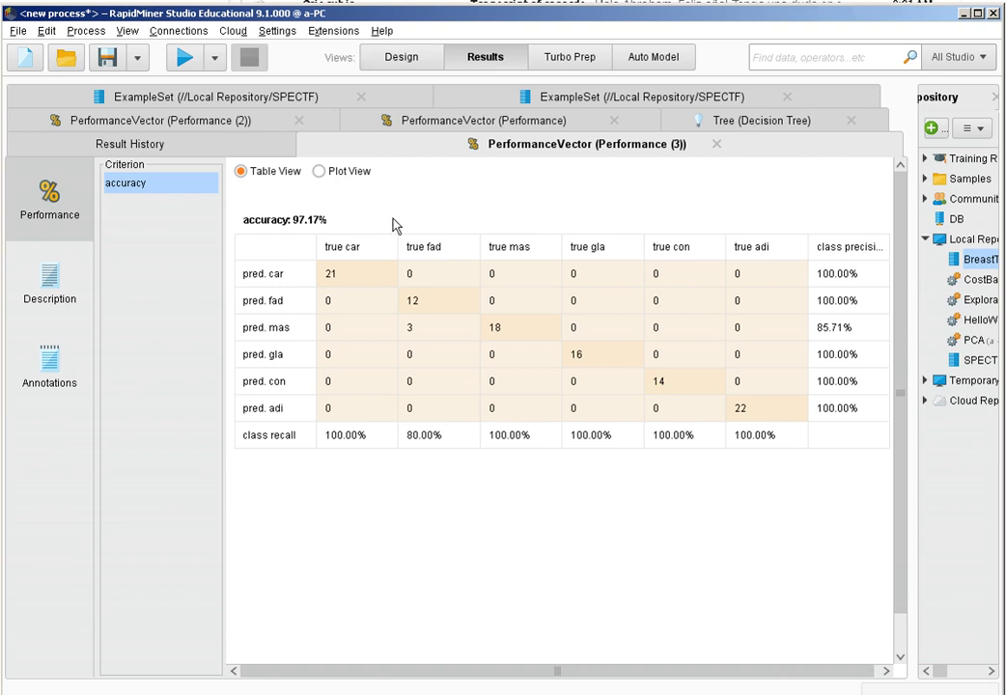
left_click(220, 130)
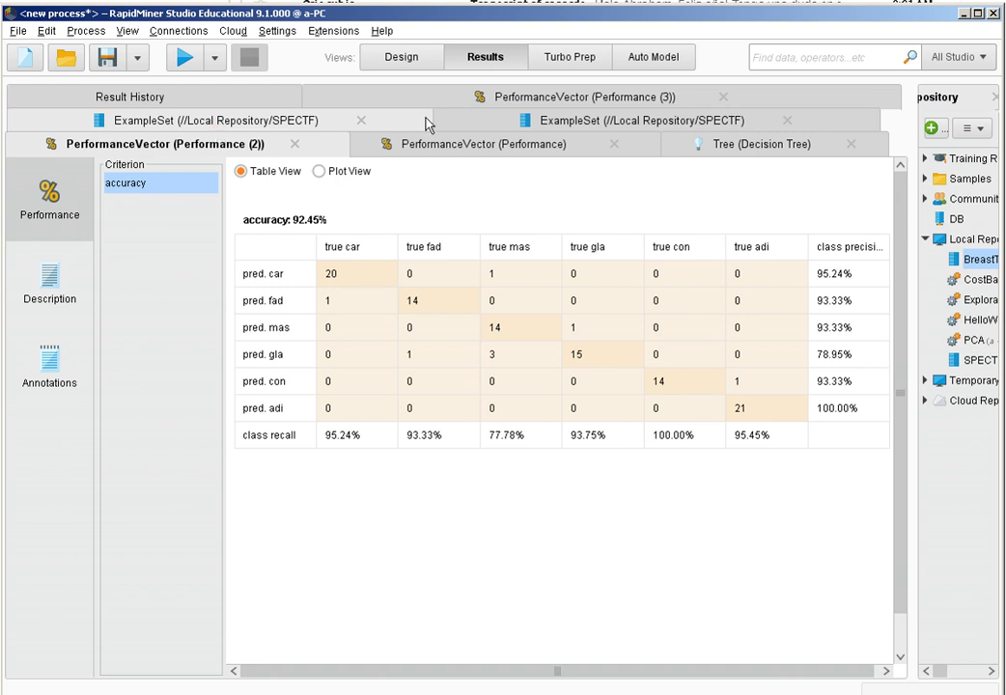
left_click(528, 152)
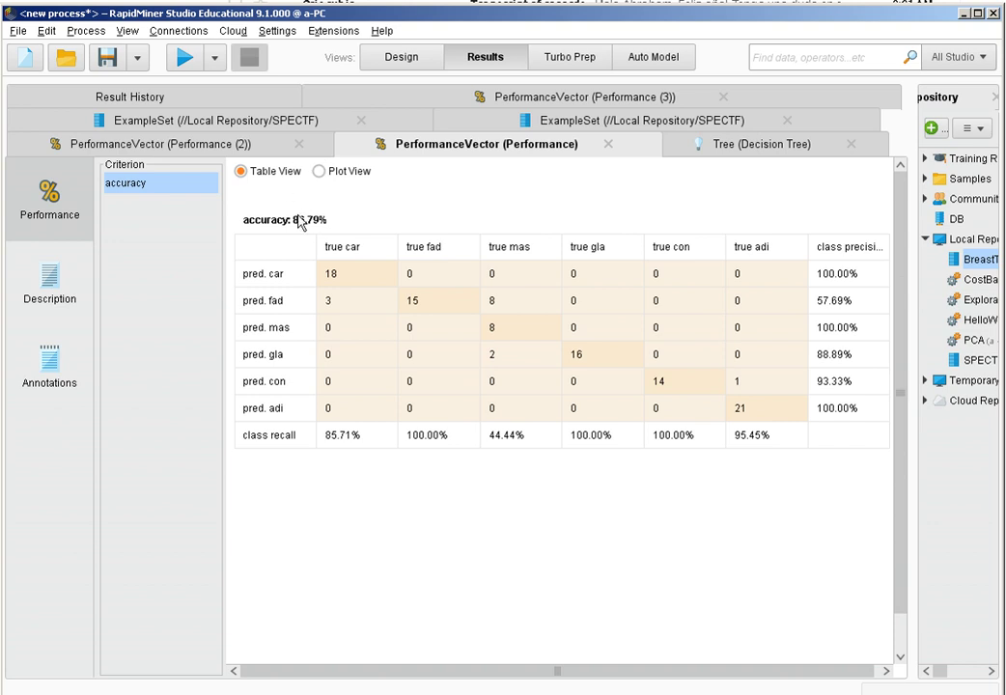
left_click(193, 151)
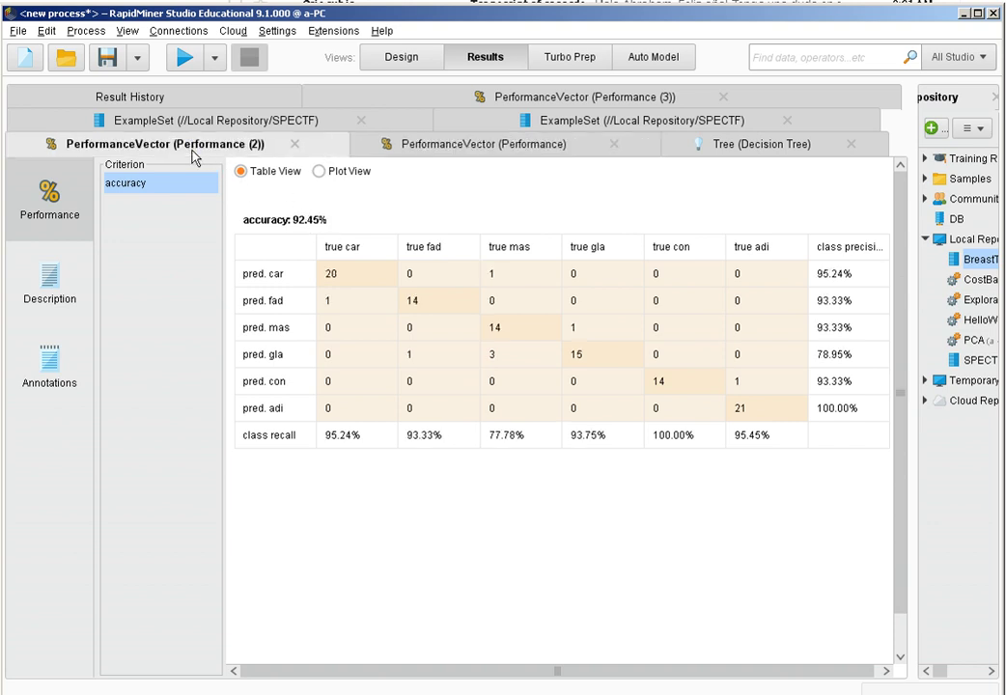
left_click(487, 94)
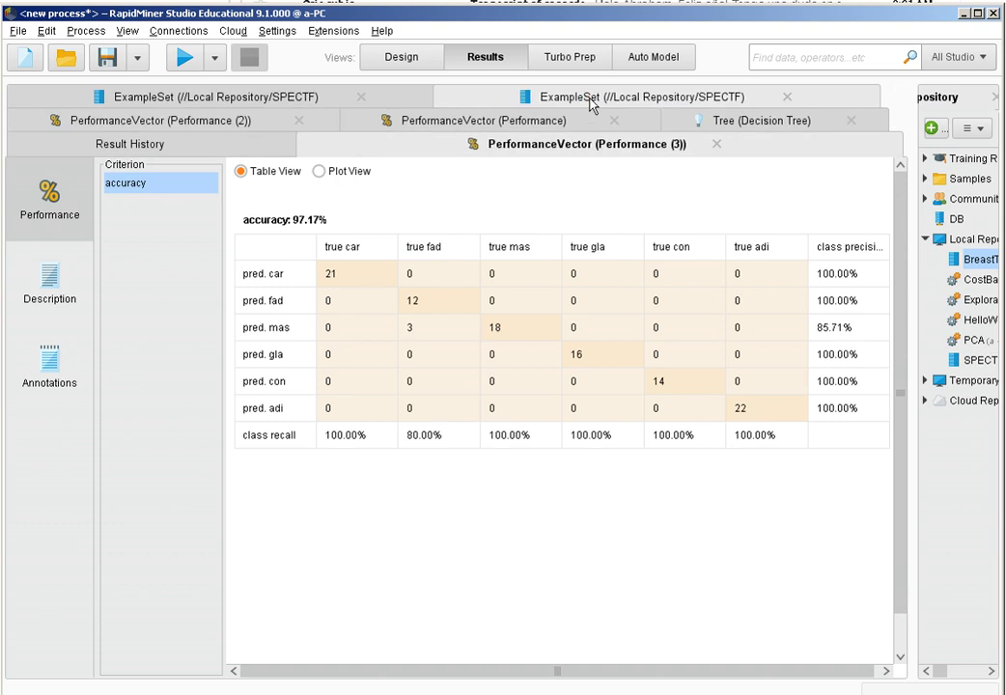
Duplicate the AdaBoost row's Retrieve, AdaBoost, Apply Model and Performance operators as a fourth row in the process design.
left_click(400, 60)
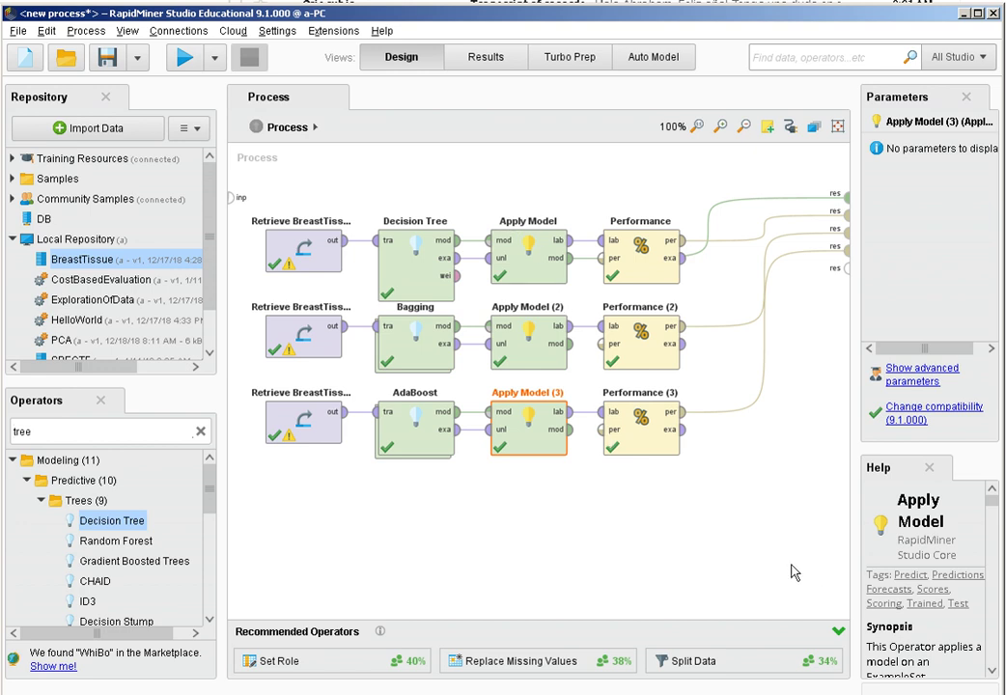
left_click_drag(748, 520, 254, 386)
right_click(410, 428)
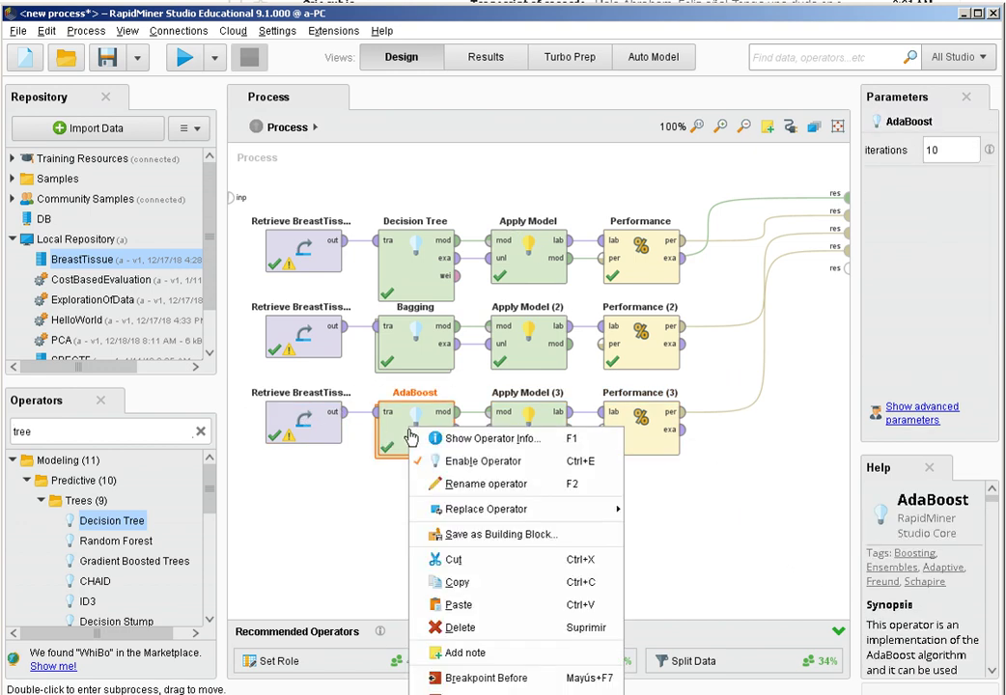
left_click(439, 581)
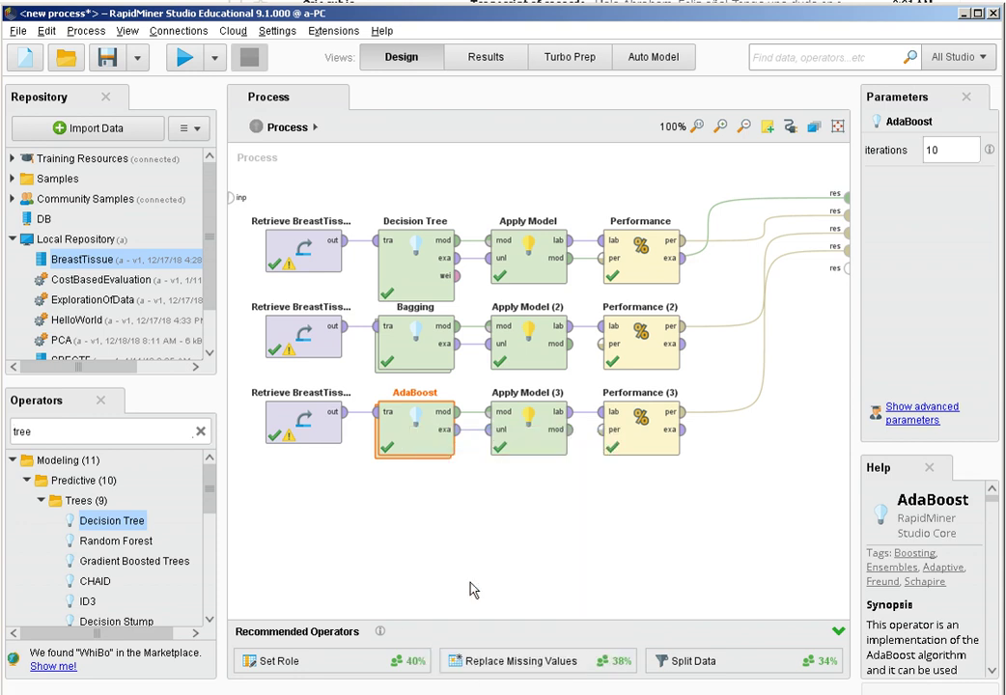
left_click_drag(712, 515, 268, 389)
right_click(311, 426)
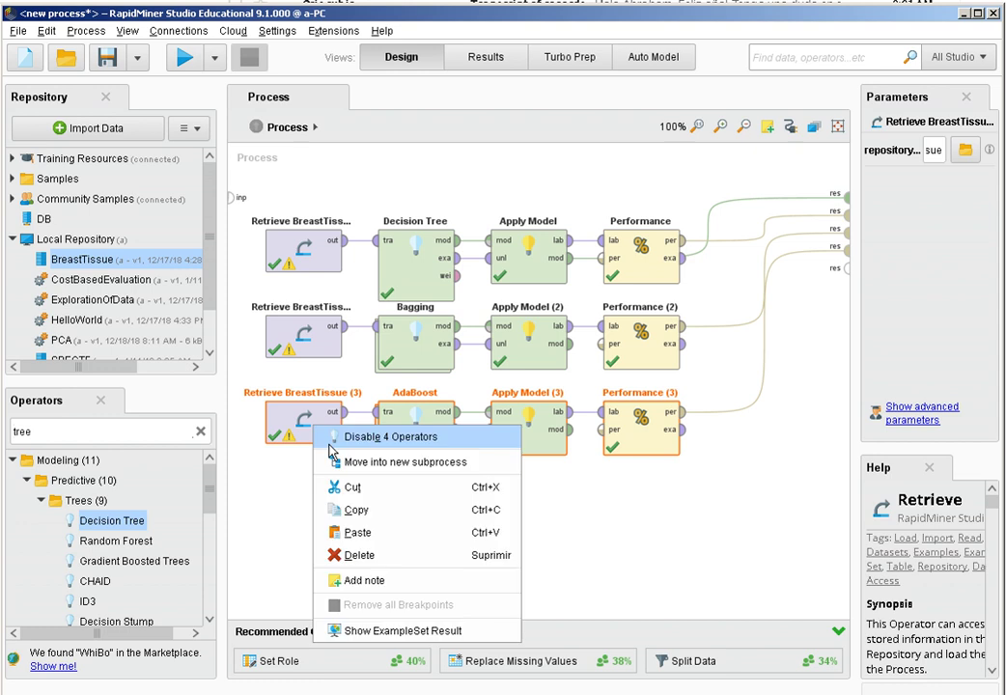
left_click(358, 511)
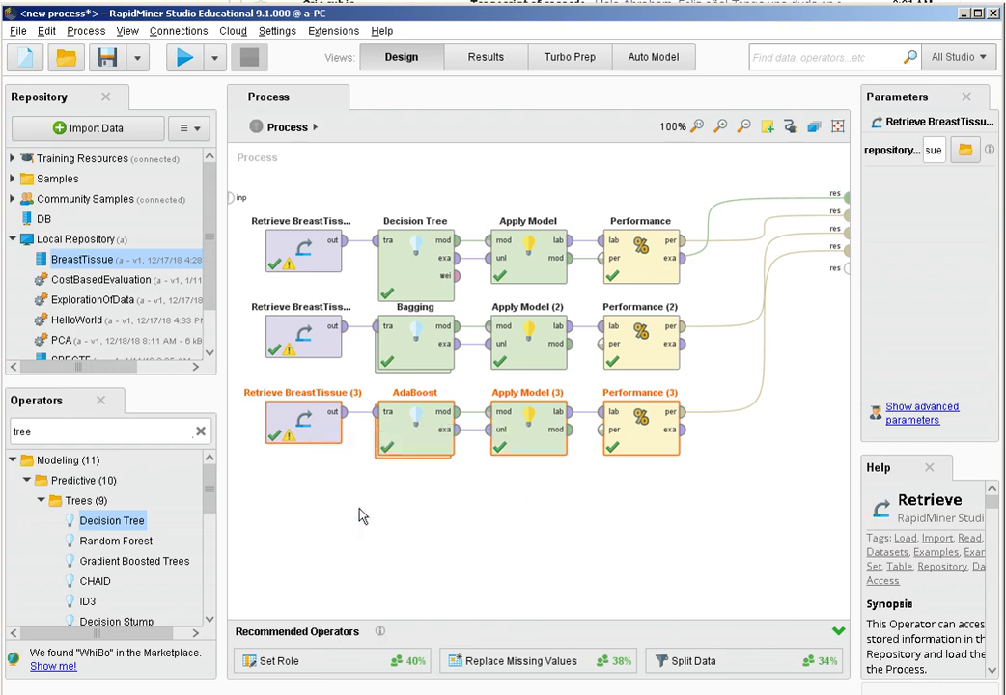
left_click(310, 501)
right_click(310, 500)
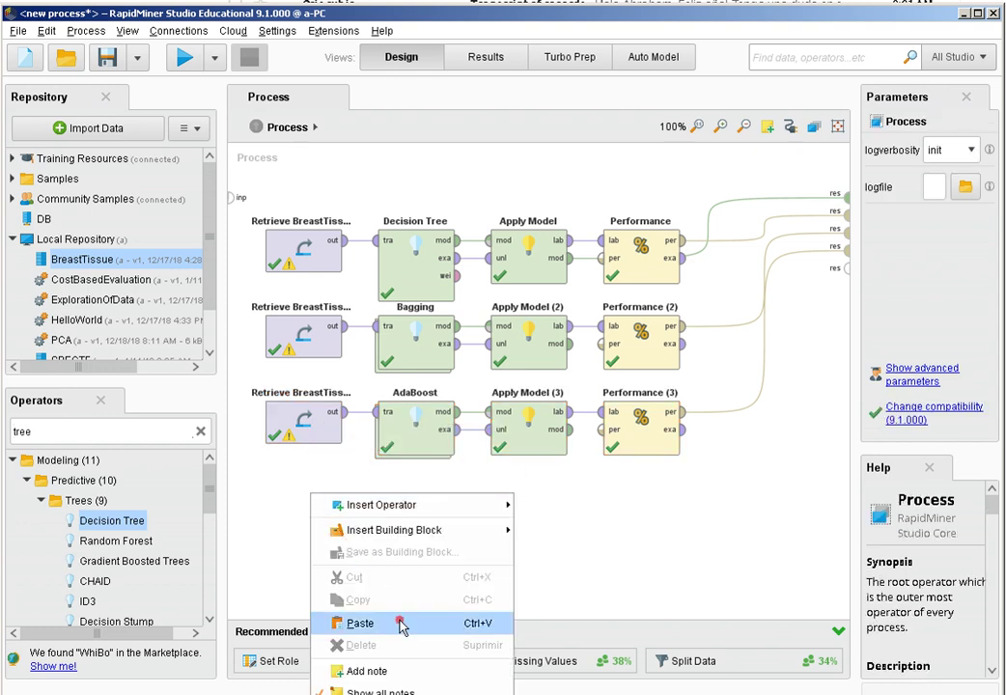
left_click(348, 622)
left_click(764, 532)
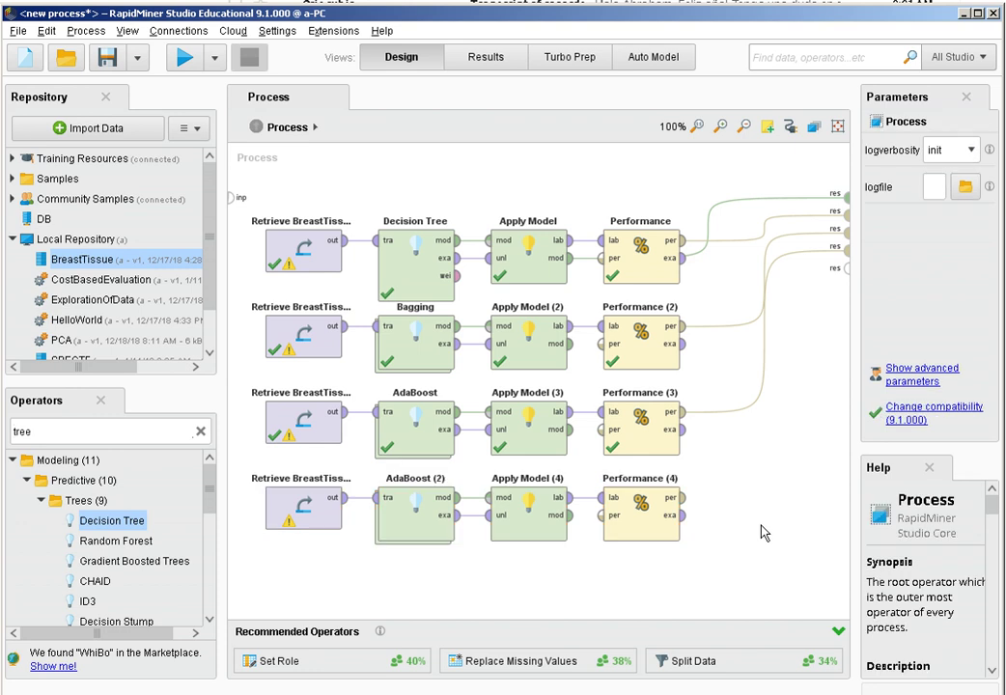
Connect Performance (4)'s per output to the free process res port and delete the copied AdaBoost (2) operator.
left_click(682, 497)
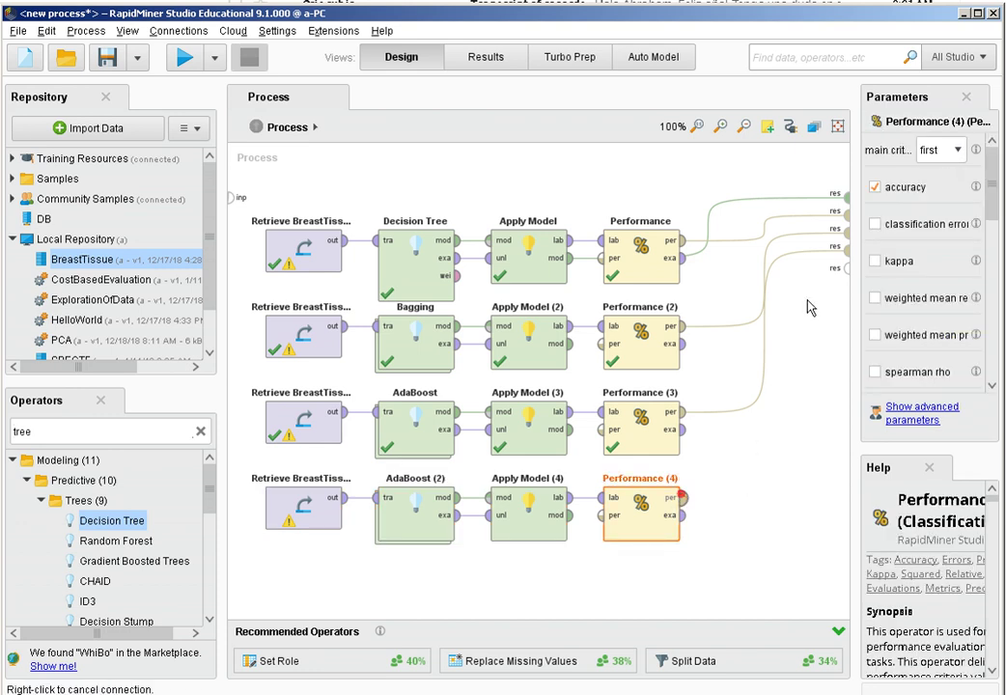
left_click(844, 270)
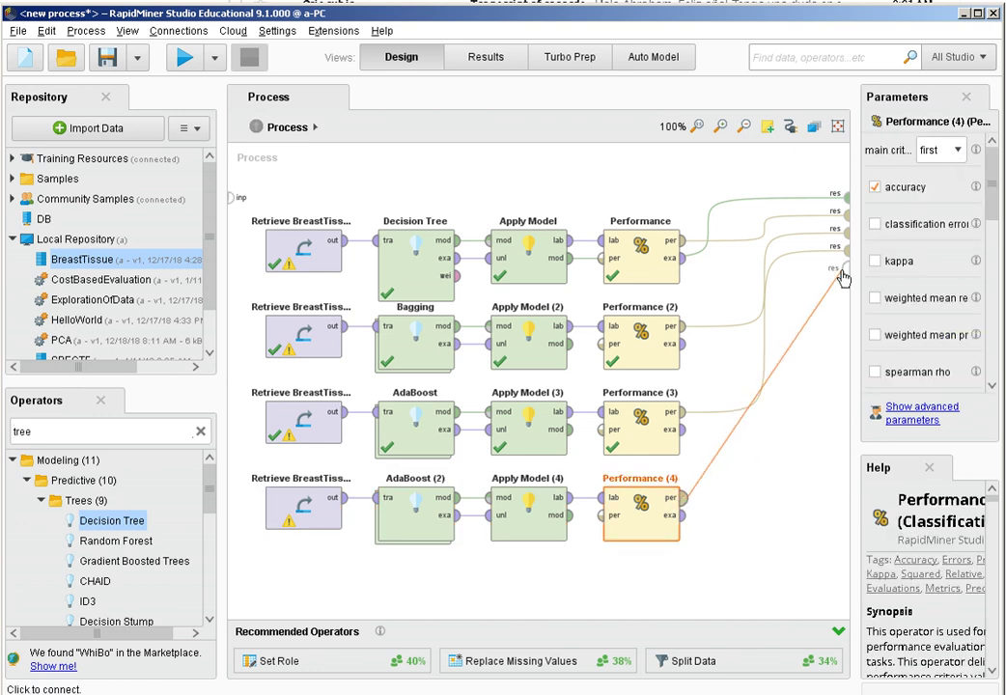
left_click(397, 522)
key("Delete")
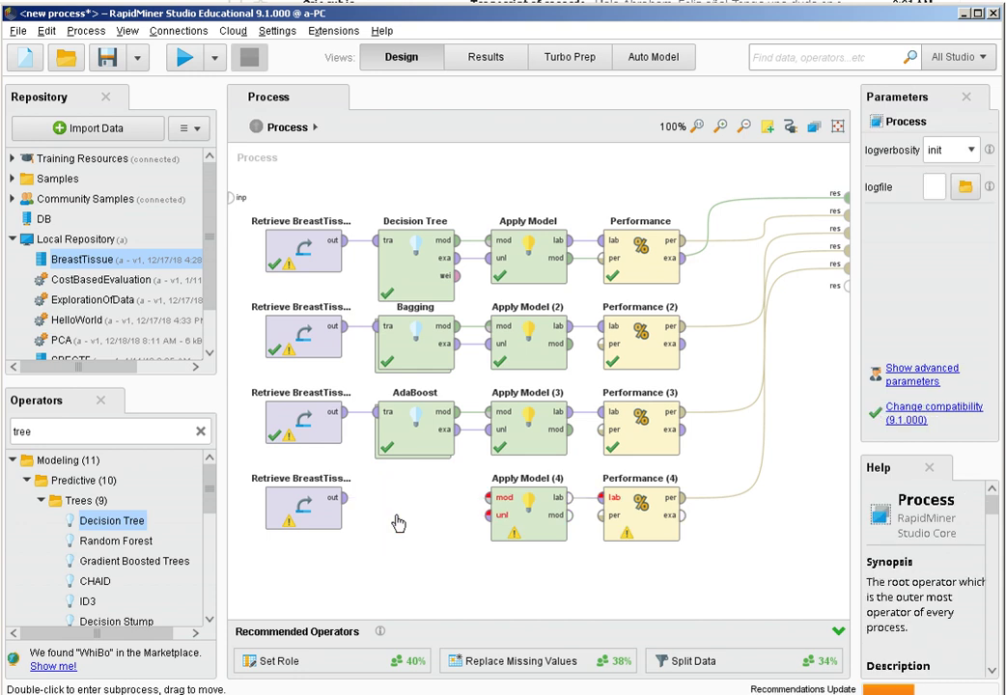
Find the Vote ensemble operator and place it between Retrieve and Apply Model (4) in the fourth row.
left_click(202, 432)
type("vo")
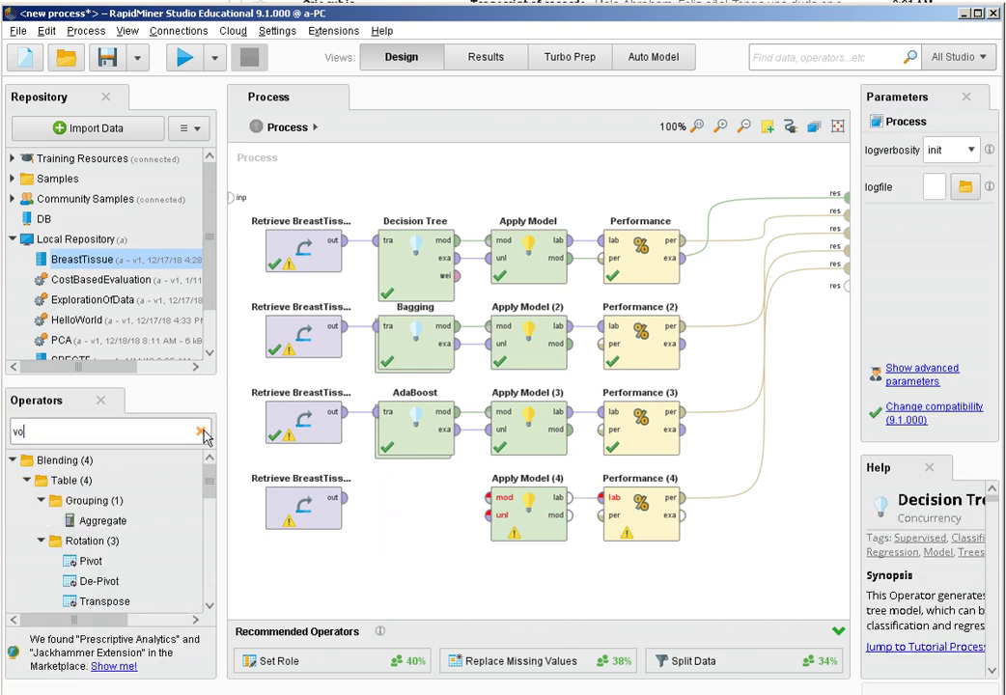
type("te")
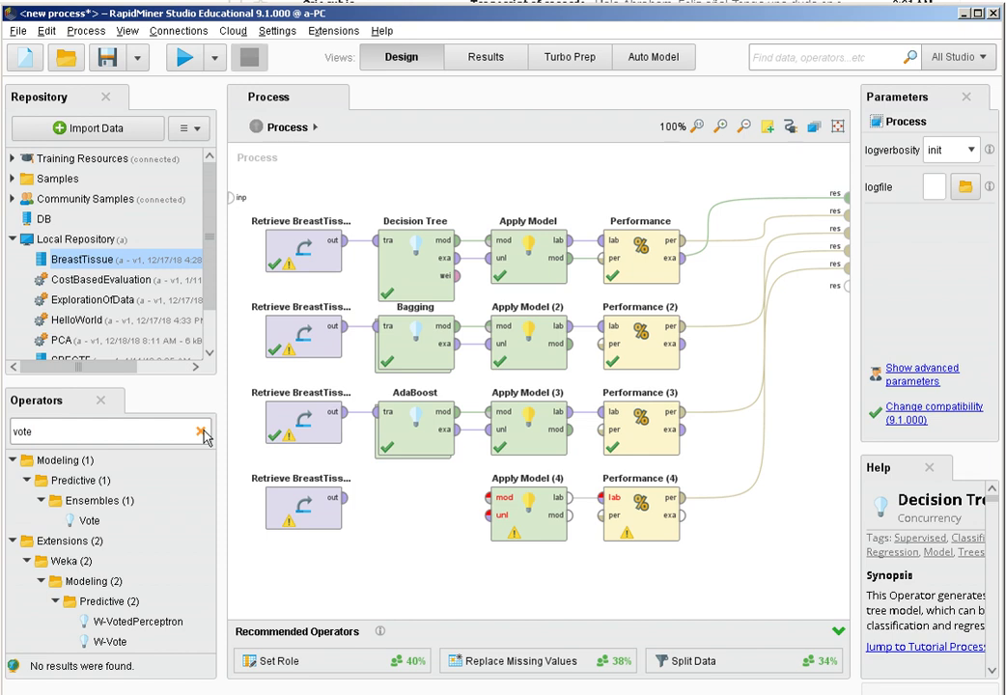
left_click_drag(78, 522, 400, 517)
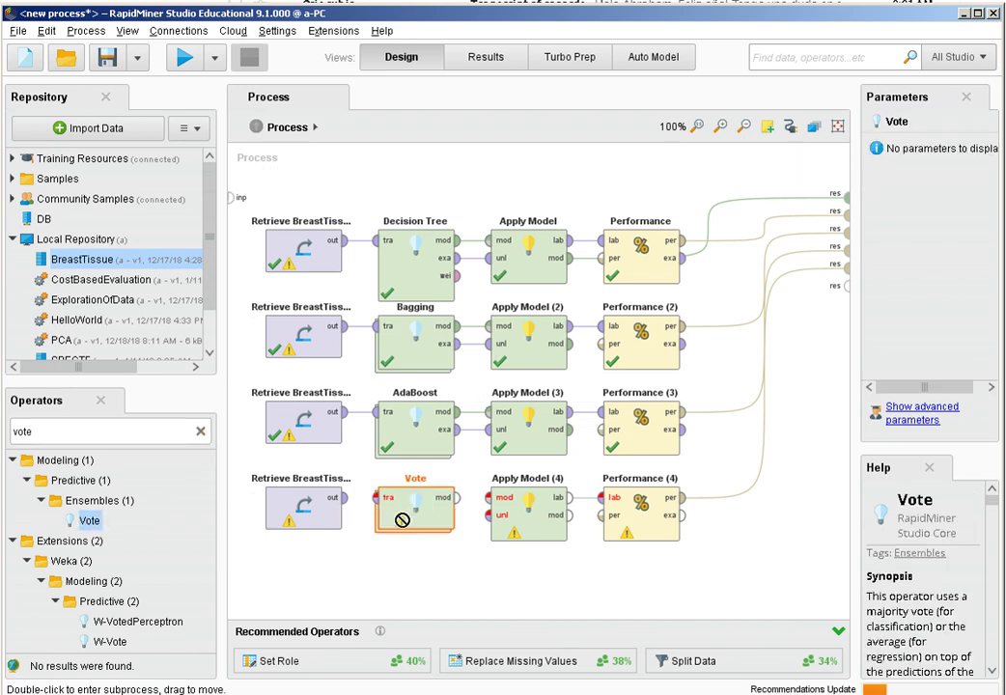
Connect the fourth Retrieve's output to Vote's tra input and Vote's mod output to Apply Model (4)'s mod input.
left_click(343, 500)
left_click(377, 498)
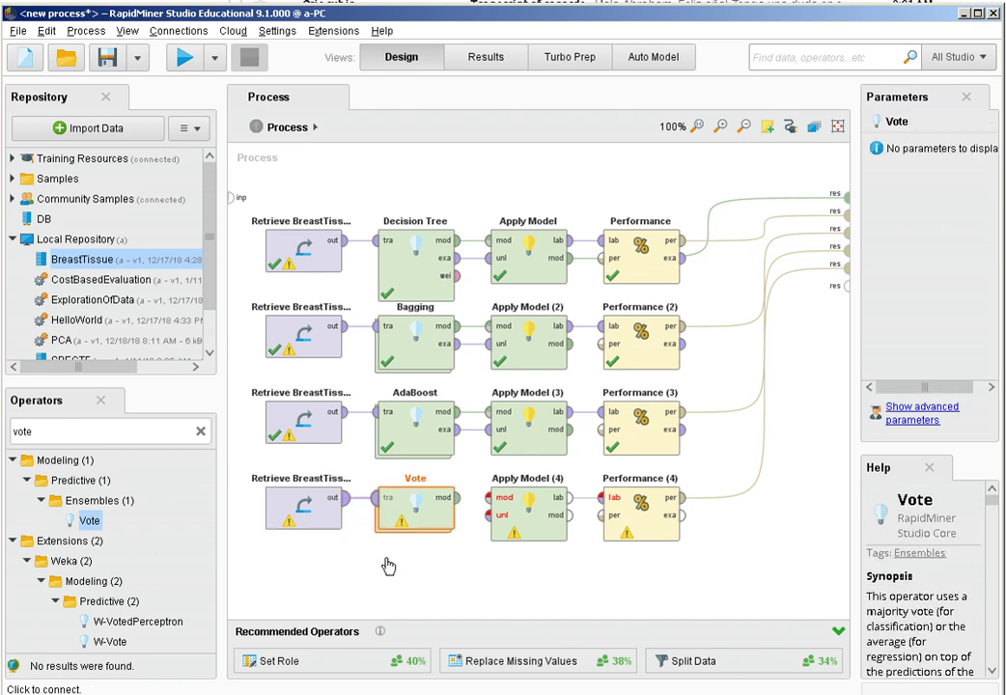
left_click(456, 500)
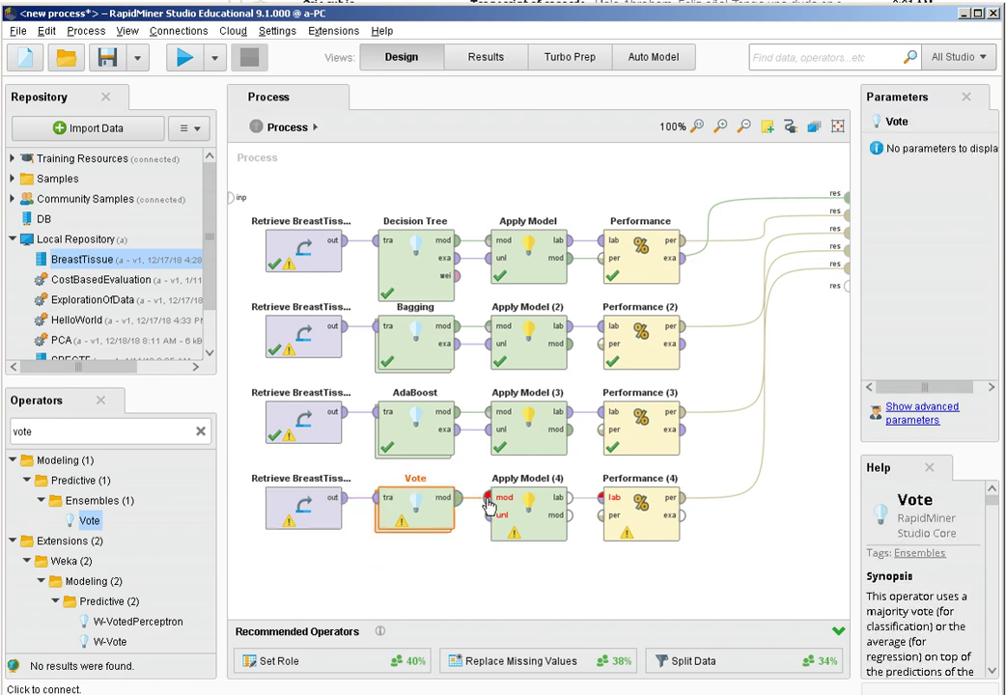
left_click(488, 502)
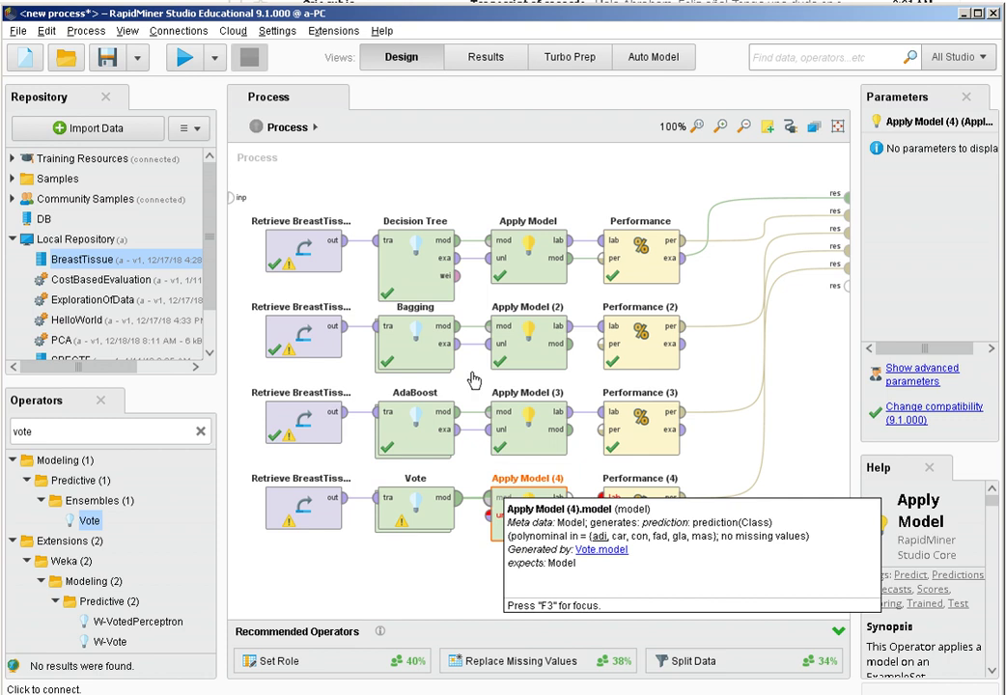
Copy the Decision Tree, Bagging and AdaBoost operators from the main process into the Vote subprocess.
left_click(415, 510)
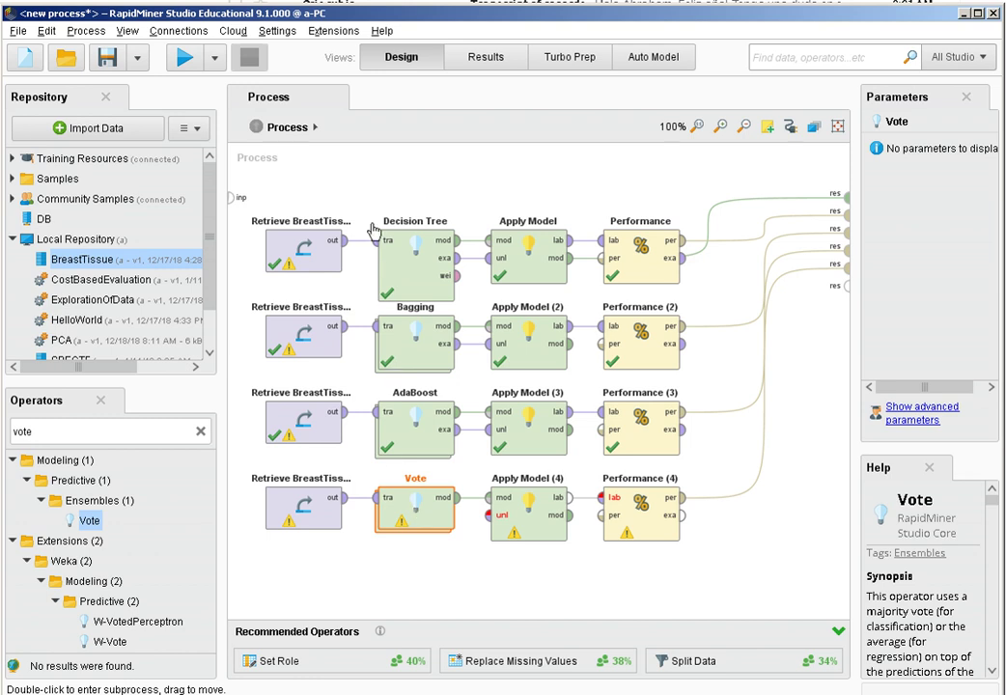
left_click(348, 166)
left_click_drag(432, 350, 464, 467)
right_click(432, 431)
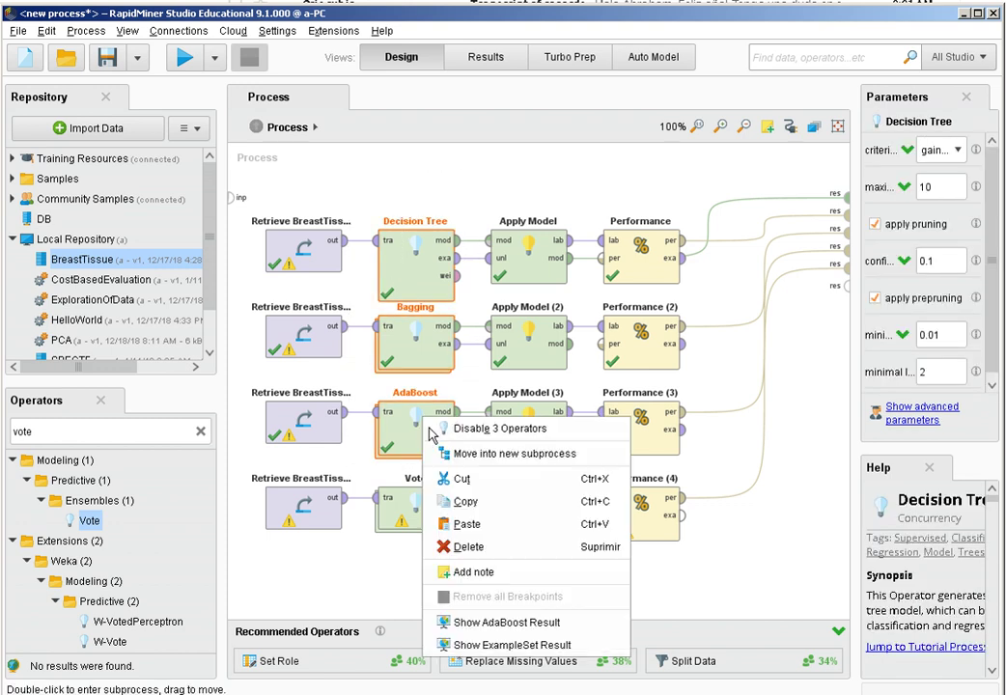
left_click(466, 504)
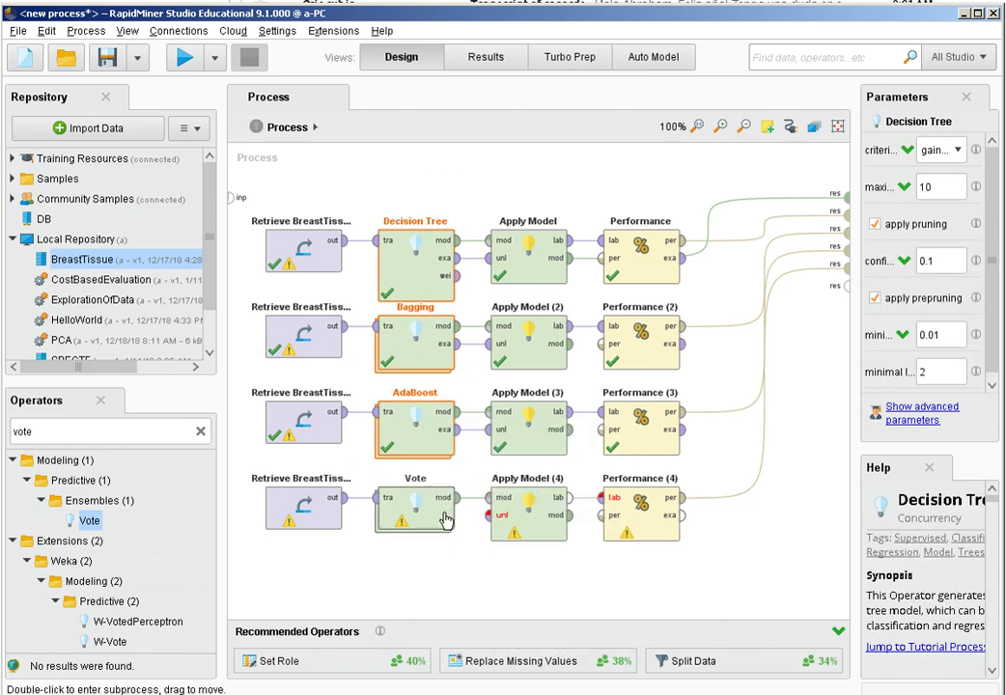
left_click(444, 520)
double_click(445, 519)
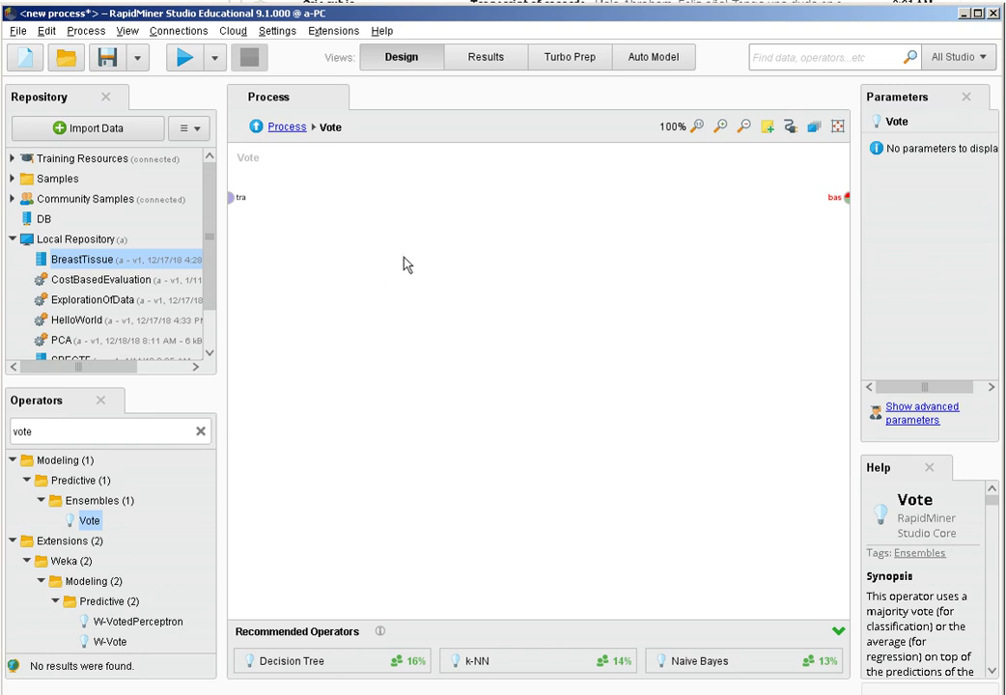
right_click(434, 288)
left_click(459, 373)
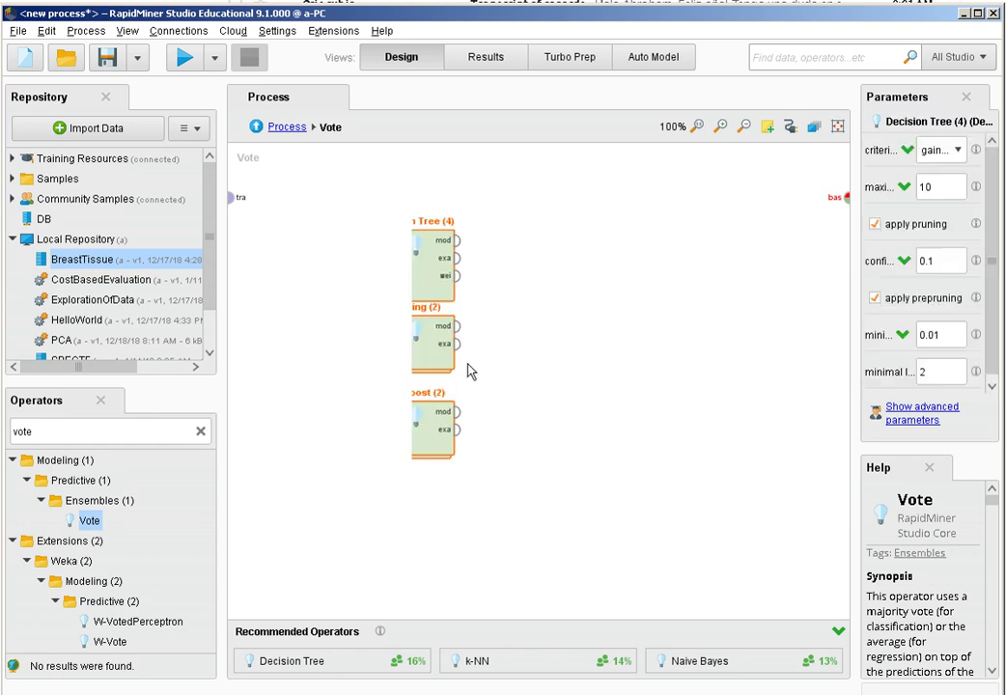
left_click(314, 243)
Connect Vote's inner tra ports to the tra inputs of Decision Tree (4), Bagging (2) and AdaBoost (2).
left_click(231, 200)
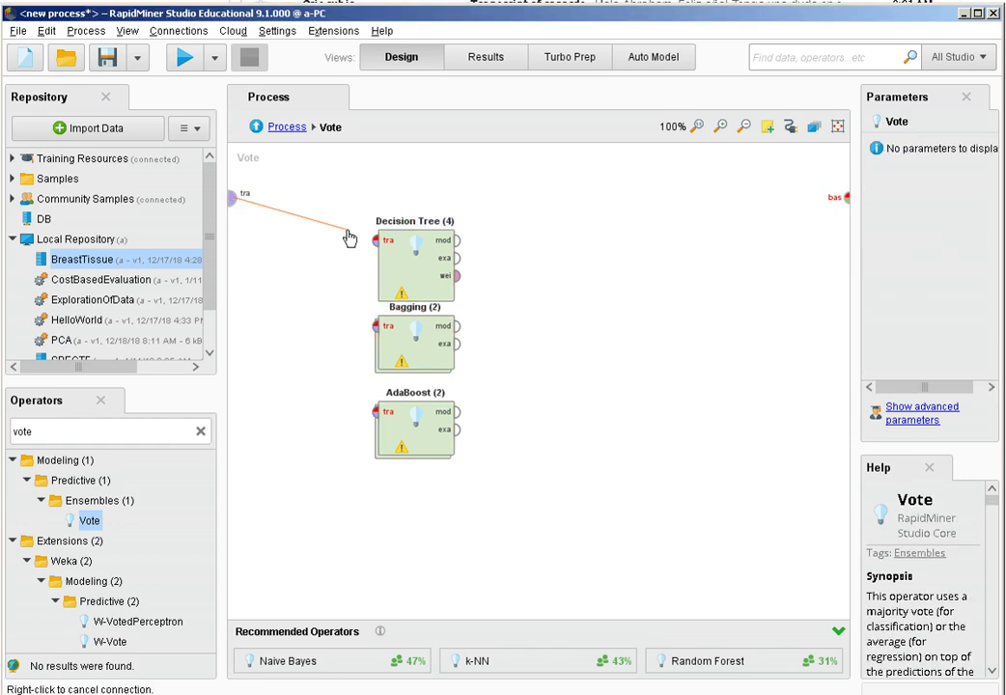
left_click(375, 241)
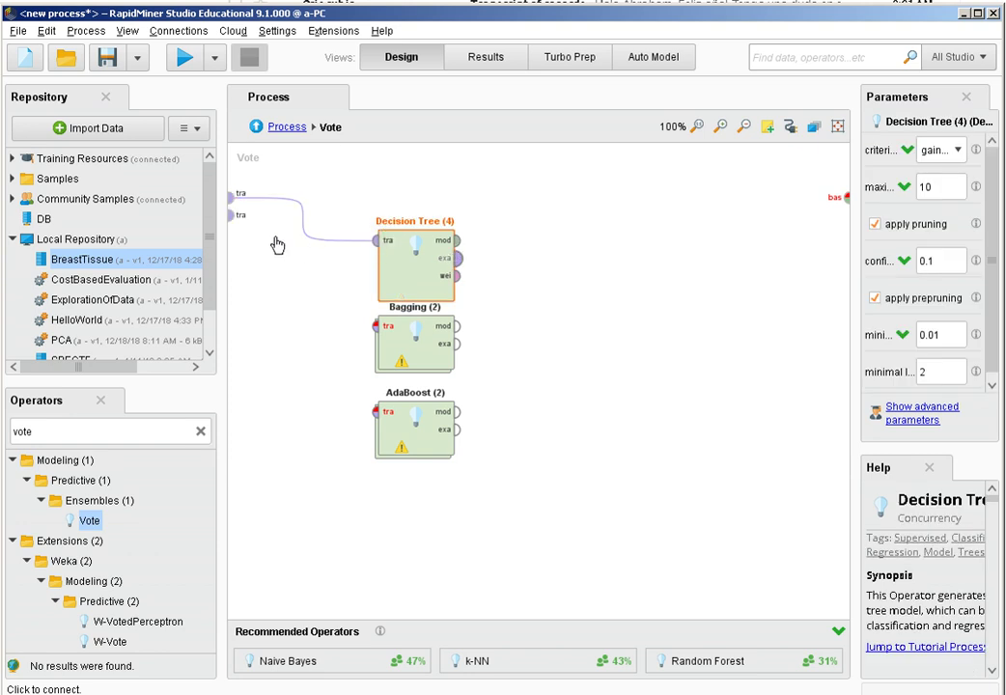
left_click(234, 216)
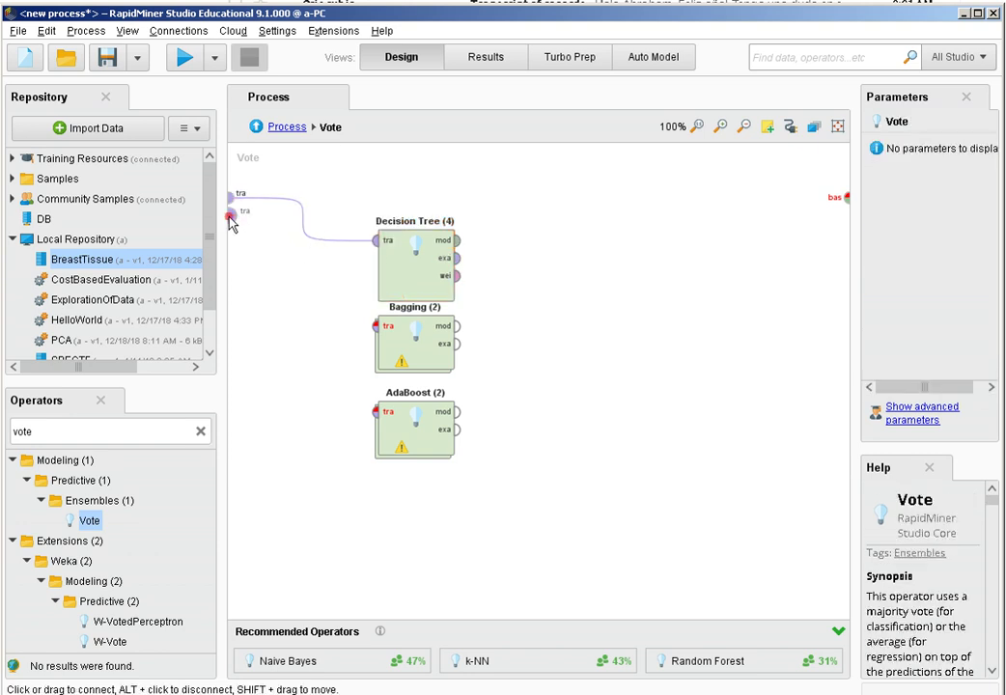
left_click(376, 327)
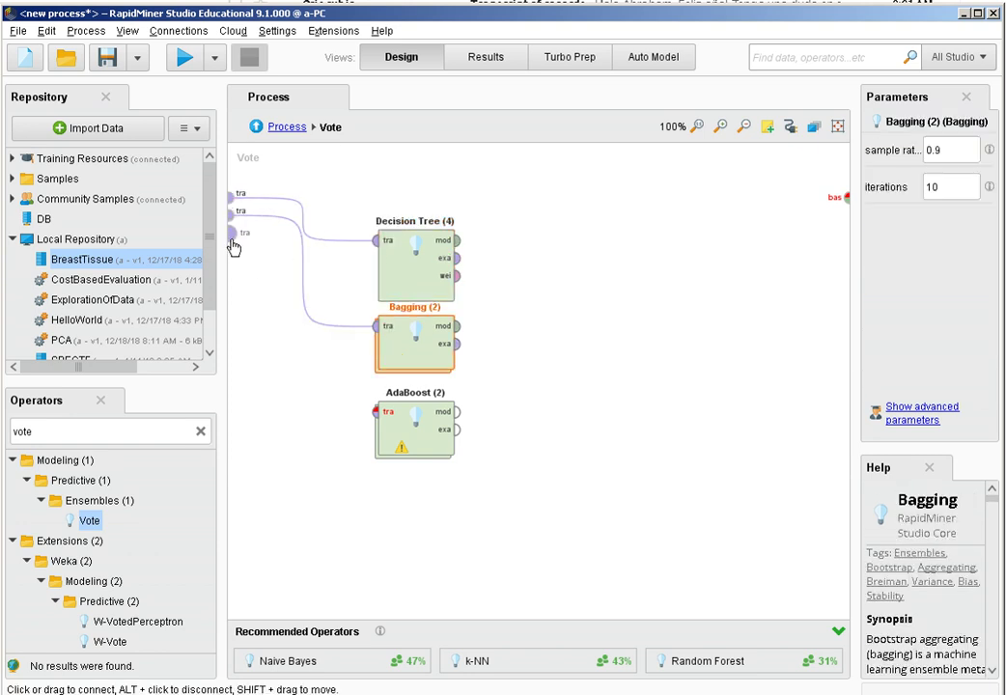
left_click(233, 234)
left_click(375, 414)
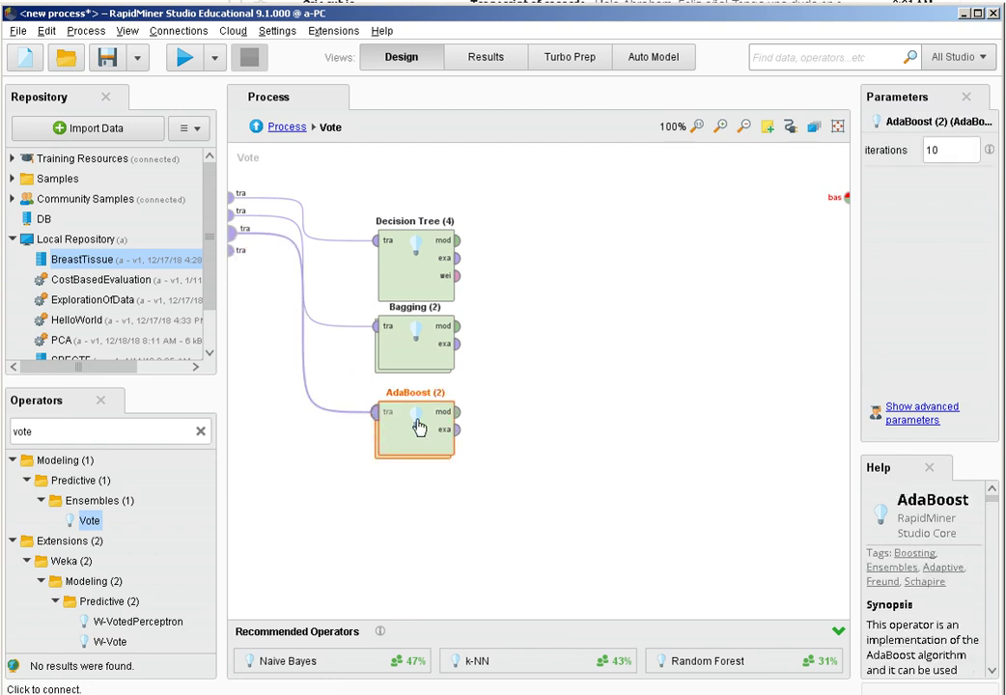
Connect the mod outputs of Decision Tree (4), Bagging (2) and AdaBoost (2) to Vote's bas ports.
left_click(452, 245)
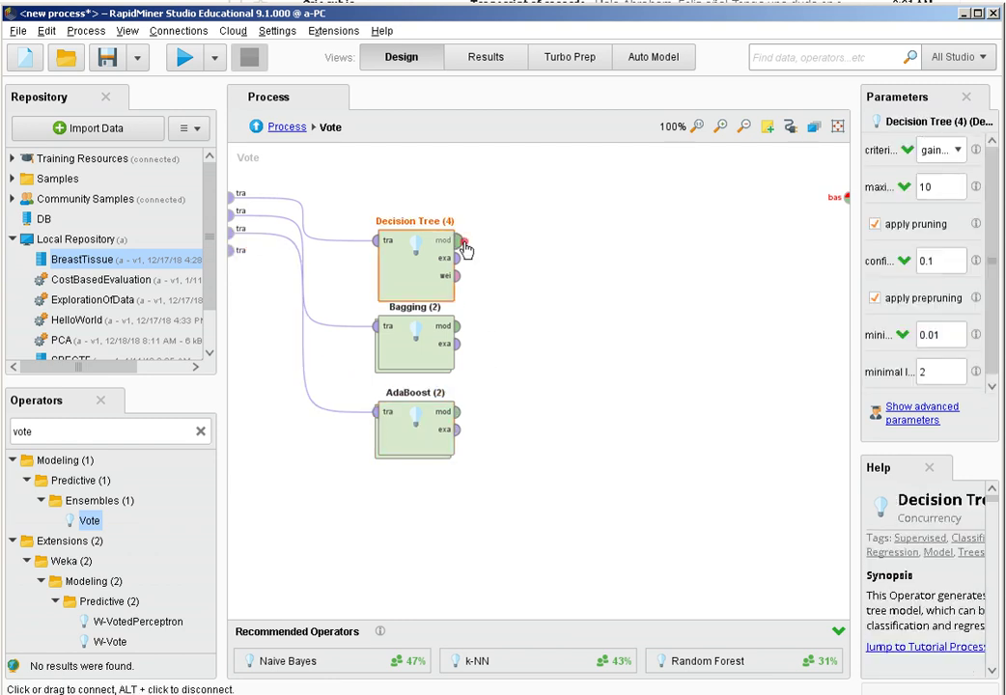
left_click(846, 197)
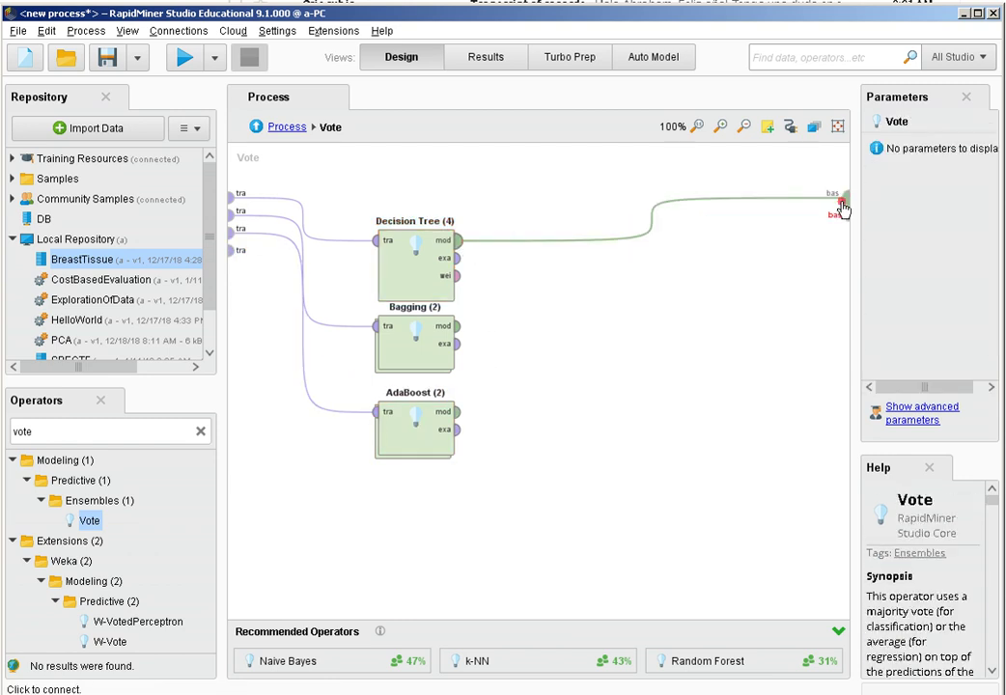
left_click(457, 325)
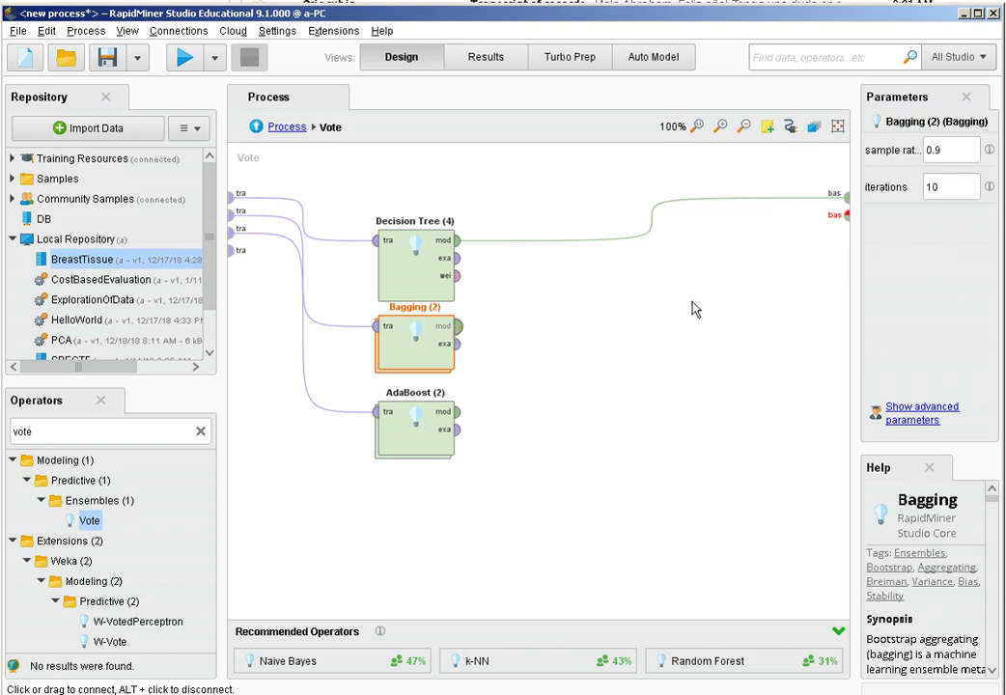
left_click(846, 214)
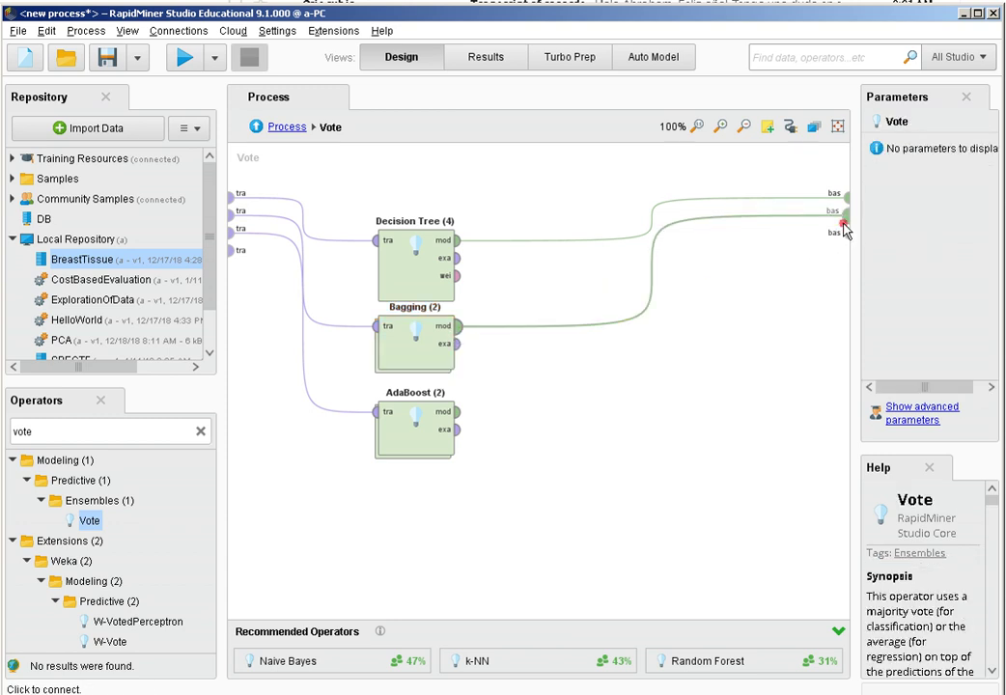
left_click(456, 414)
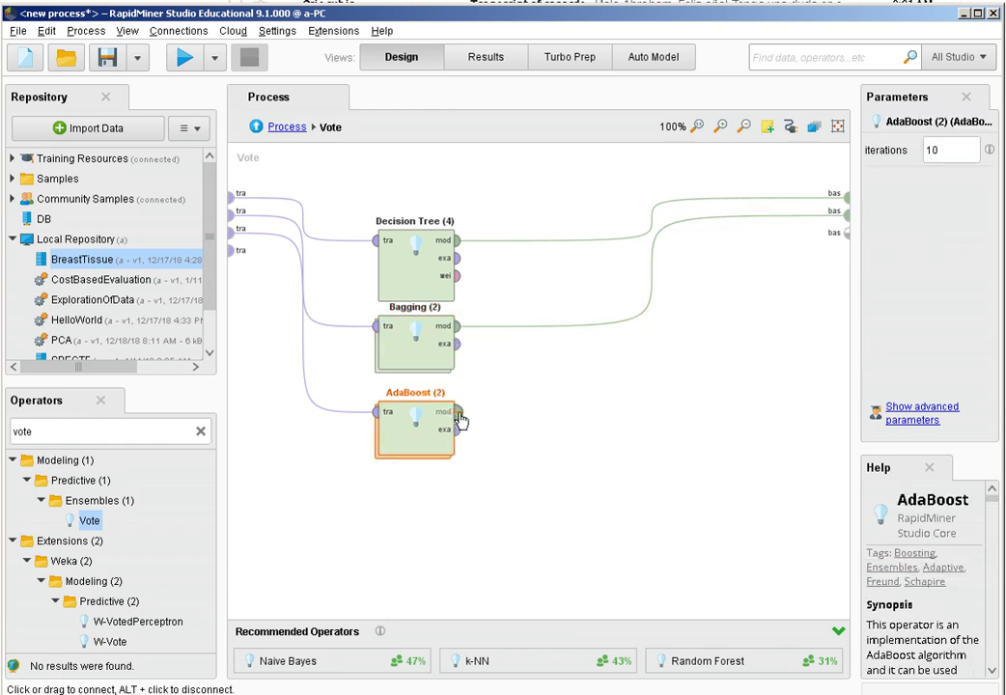
left_click(846, 234)
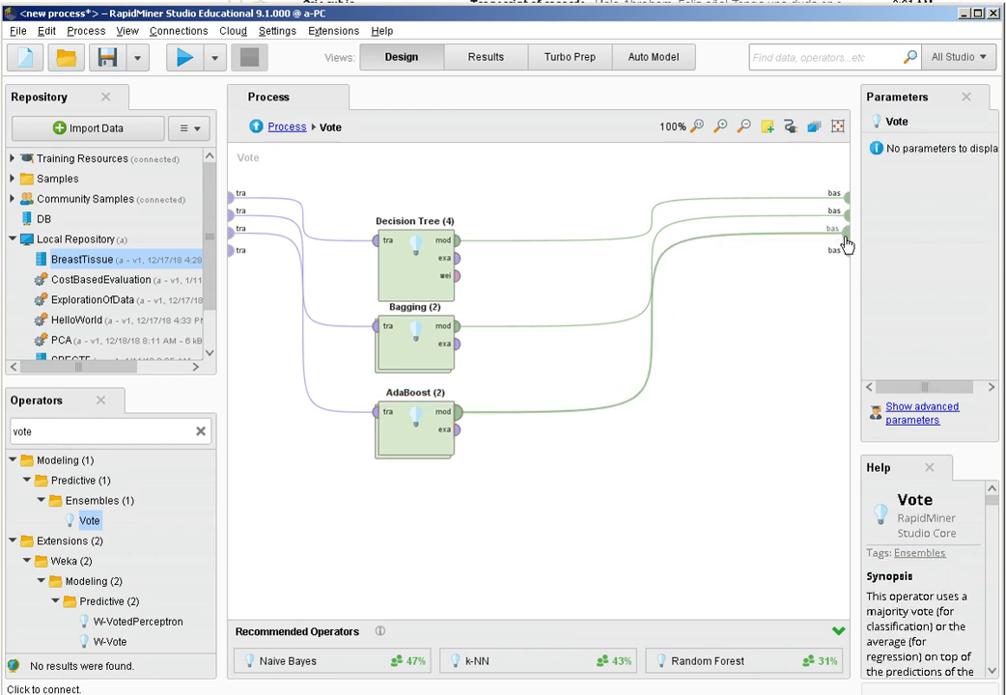
Find the Deep Learning operator and add it below AdaBoost (2) in the Vote subprocess.
left_click(202, 432)
type("deep")
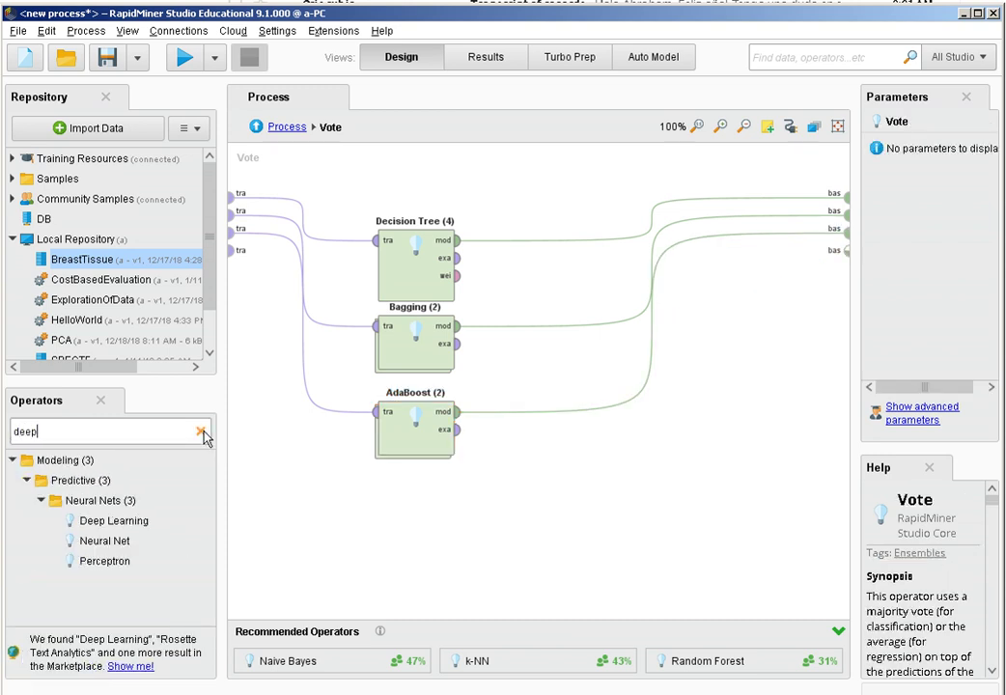
mouse_move(149, 530)
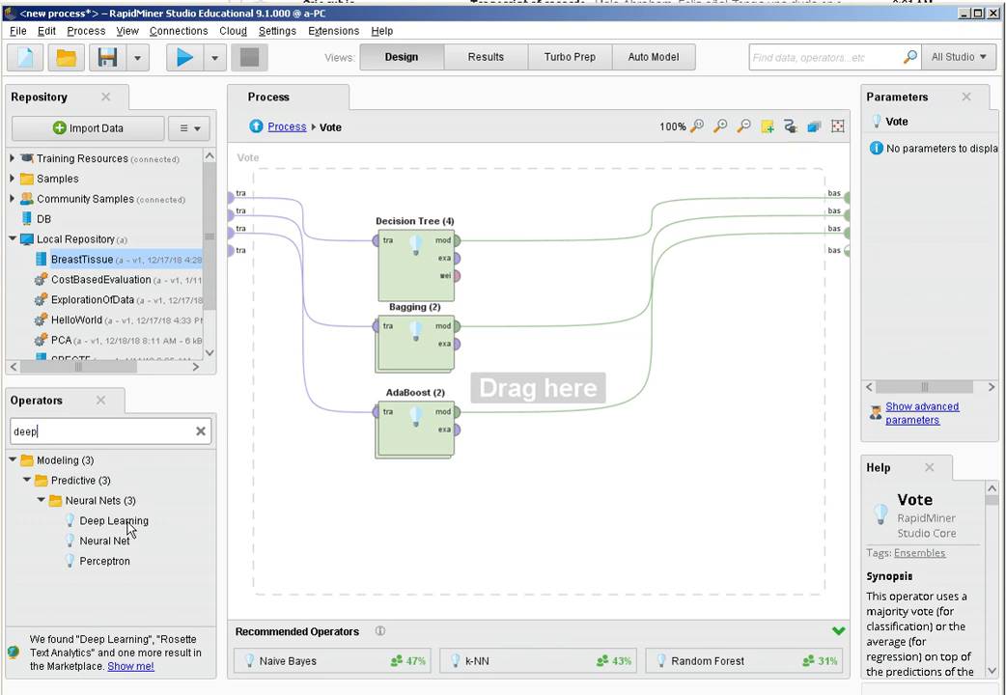
left_click(135, 529)
left_click_drag(136, 531, 406, 510)
Connect Deep Learning's tra input to Vote's free inner tra port and its mod output to the free bas port.
left_click(234, 252)
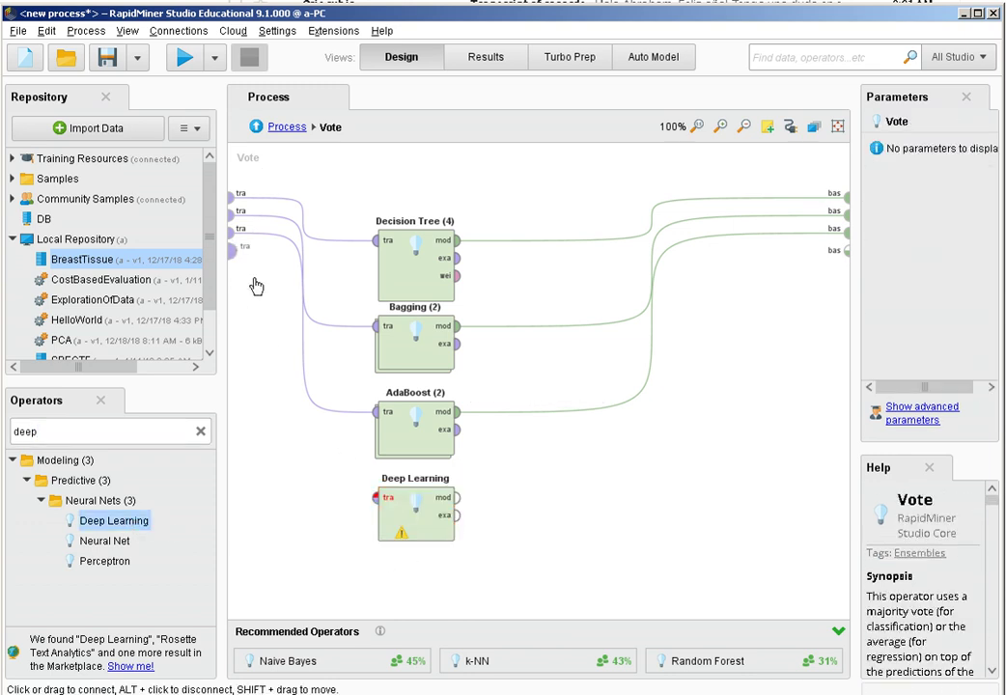
left_click(370, 500)
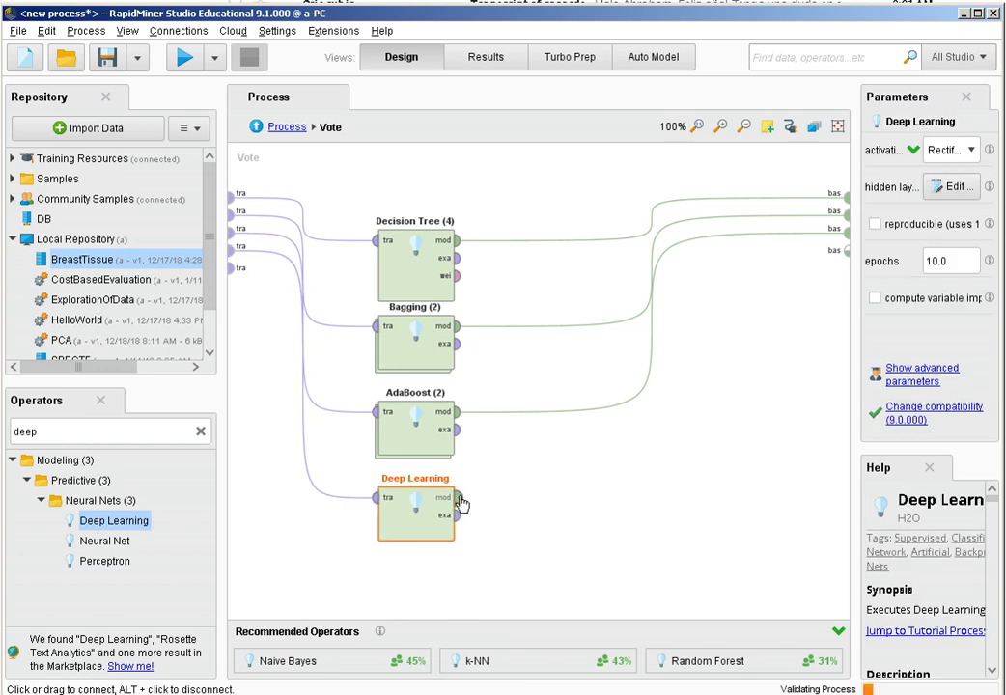
left_click(461, 499)
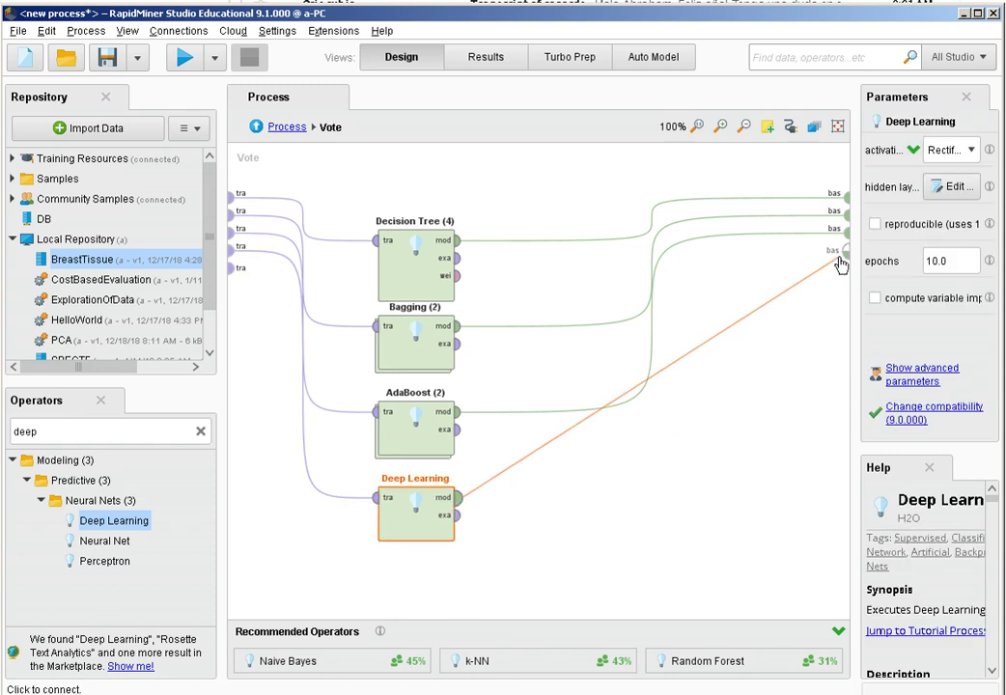
left_click(845, 251)
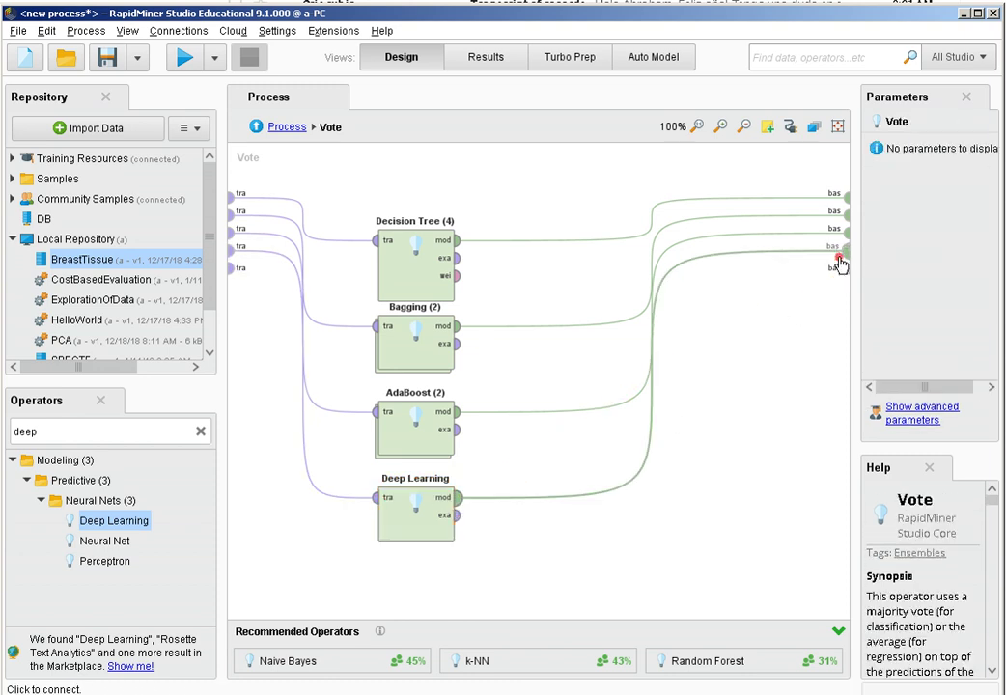
Find the Naive Bayes operator and add it below Deep Learning in the Vote subprocess.
left_click(201, 434)
type("ns")
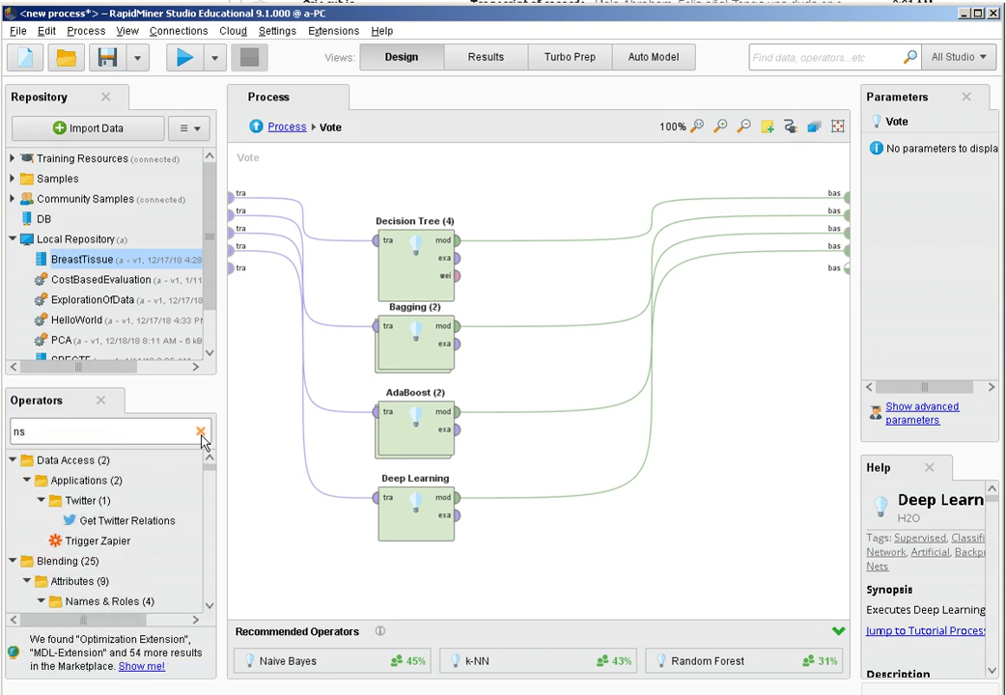
key("BackSpace")
type("ai")
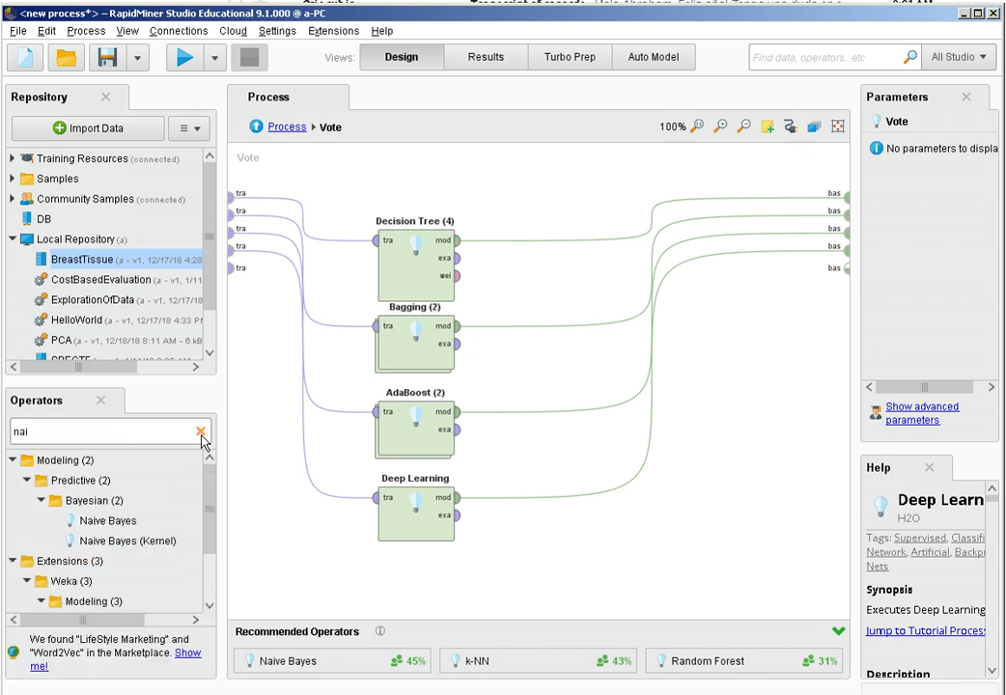
left_click_drag(130, 521, 406, 579)
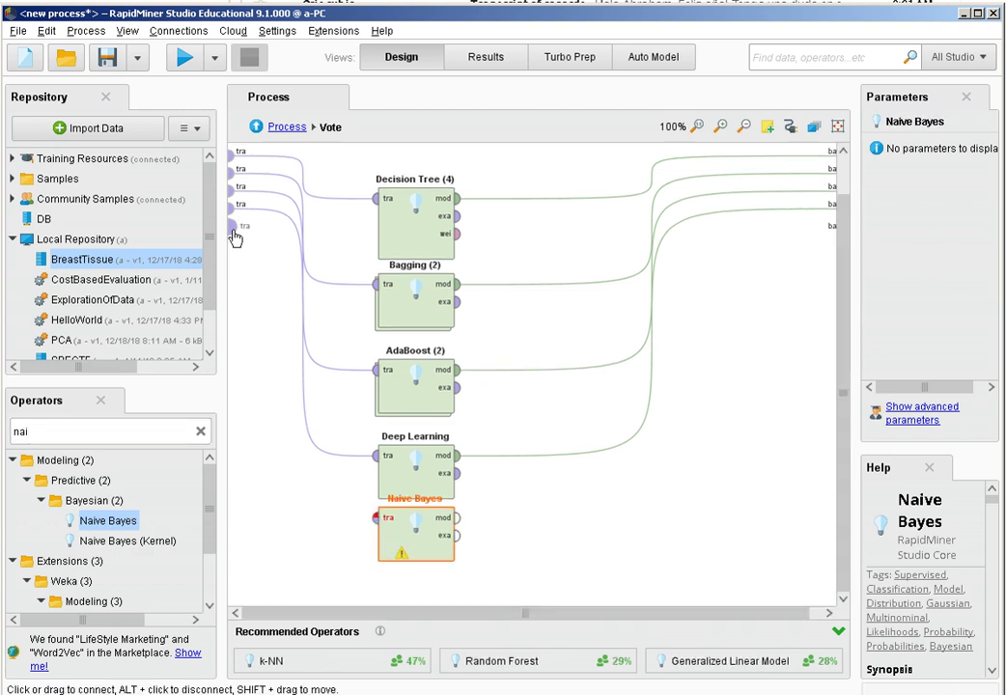
Connect Naive Bayes's tra input to Vote's free inner tra port and its mod output to the free bas port.
left_click(233, 228)
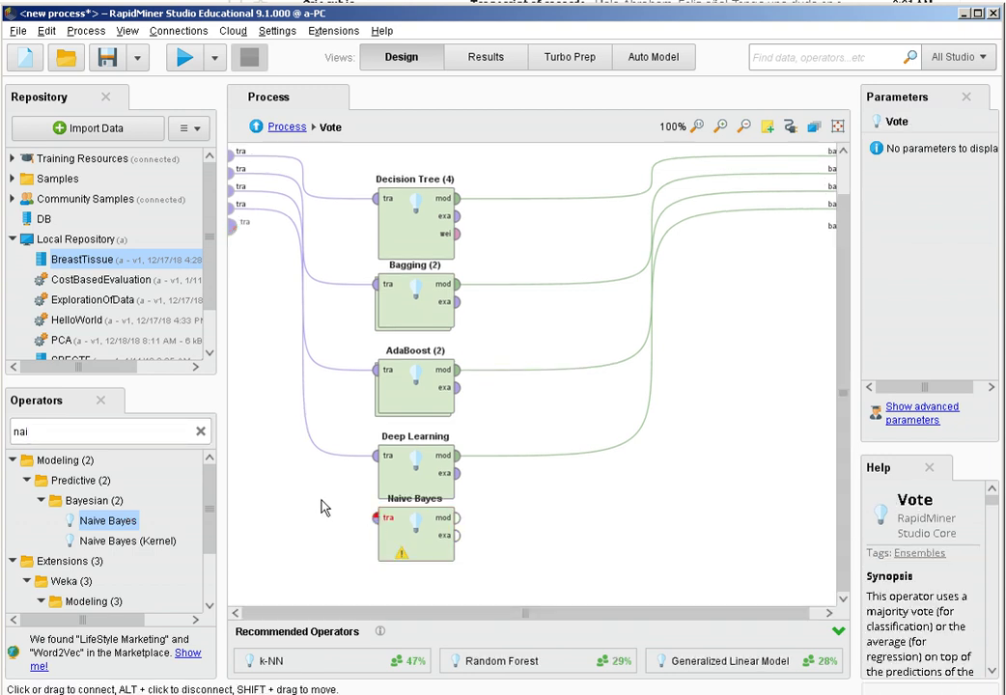
left_click(376, 517)
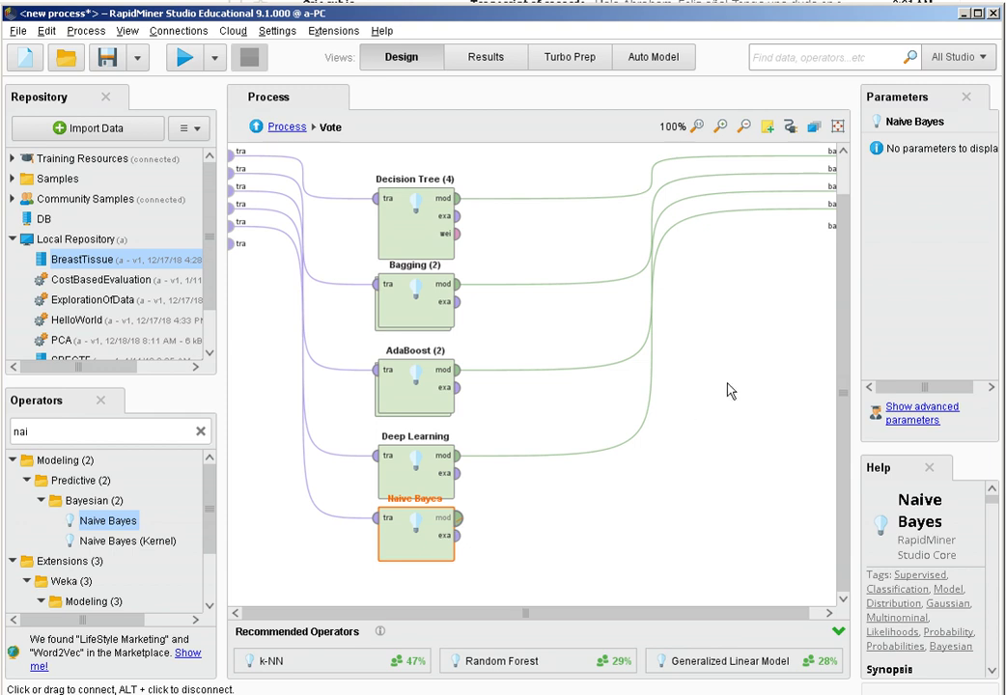
left_click(458, 517)
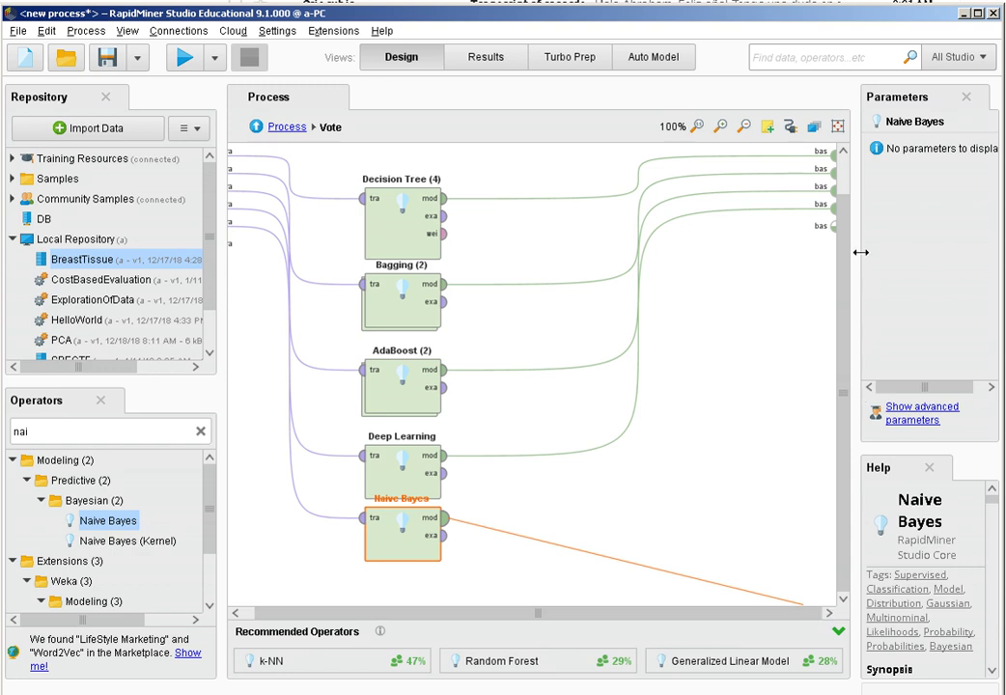
left_click(832, 225)
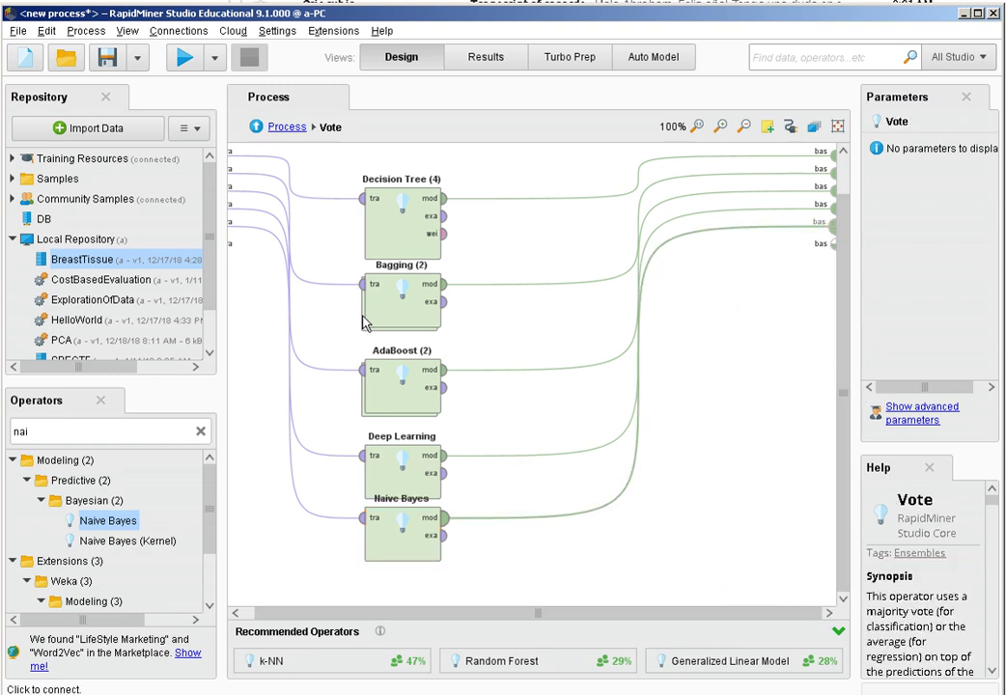
left_click(393, 404)
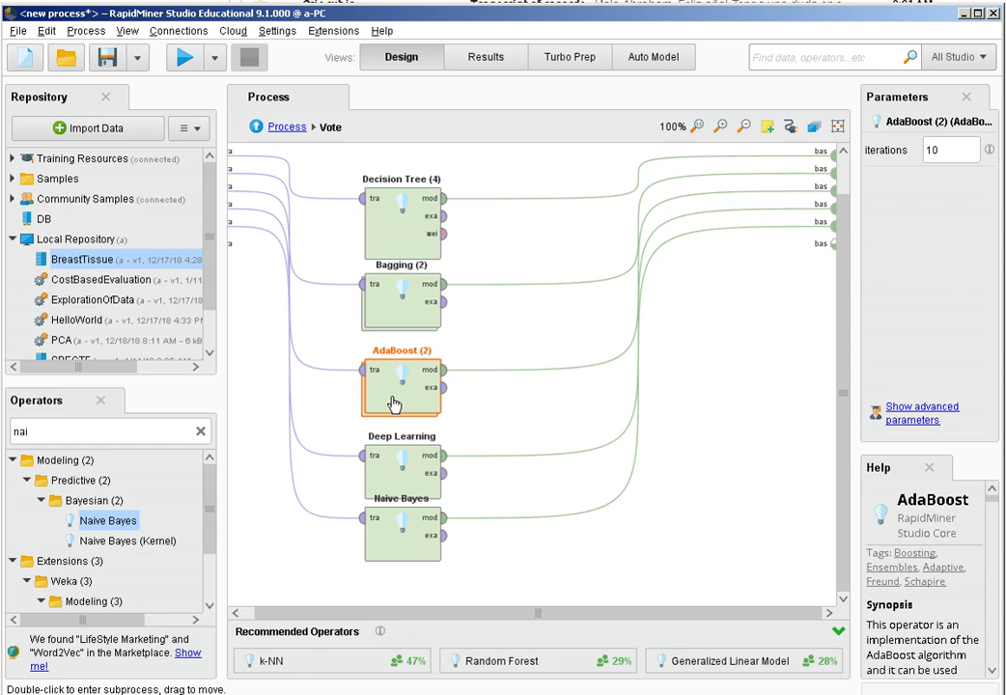
left_click(383, 471)
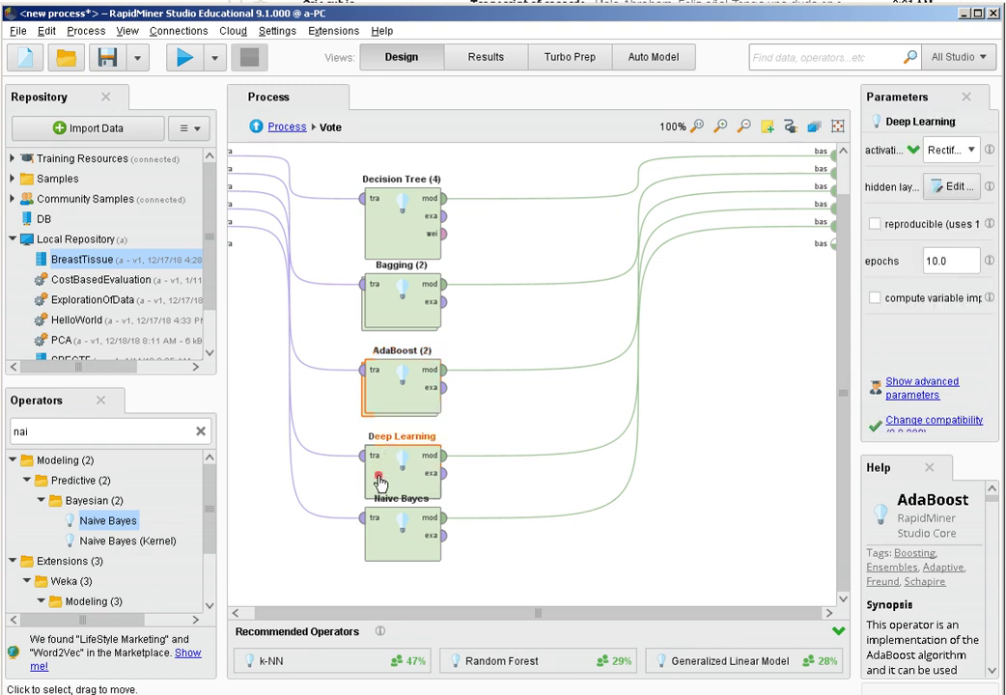
left_click(370, 550)
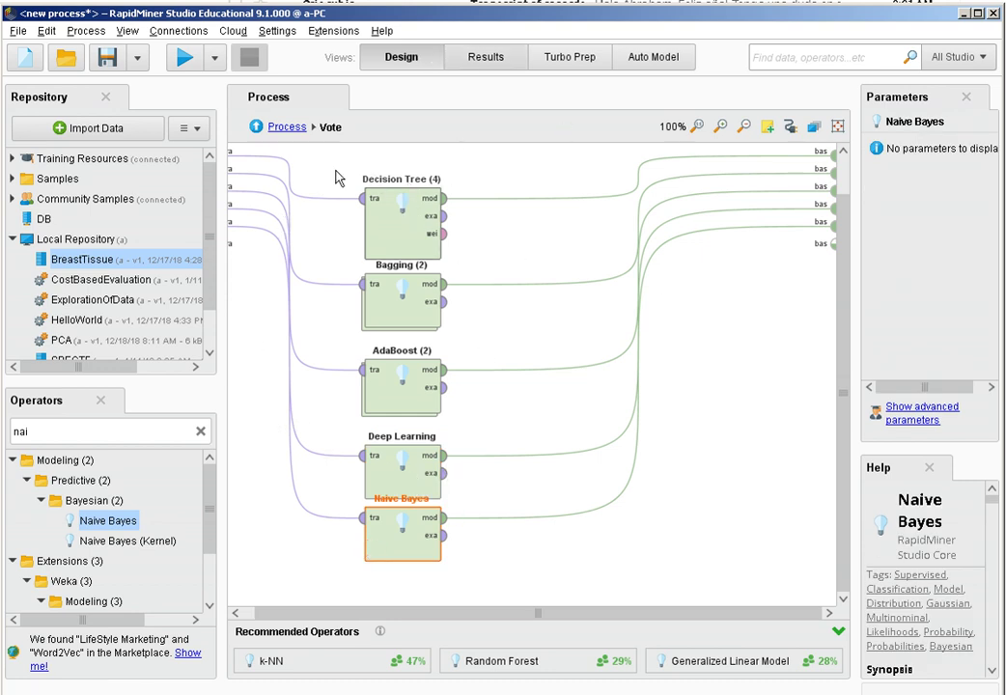
In the main process, add another BreastTissue Retrieve operator below Vote and connect its output to the unl input of Apply Model (4).
left_click(285, 128)
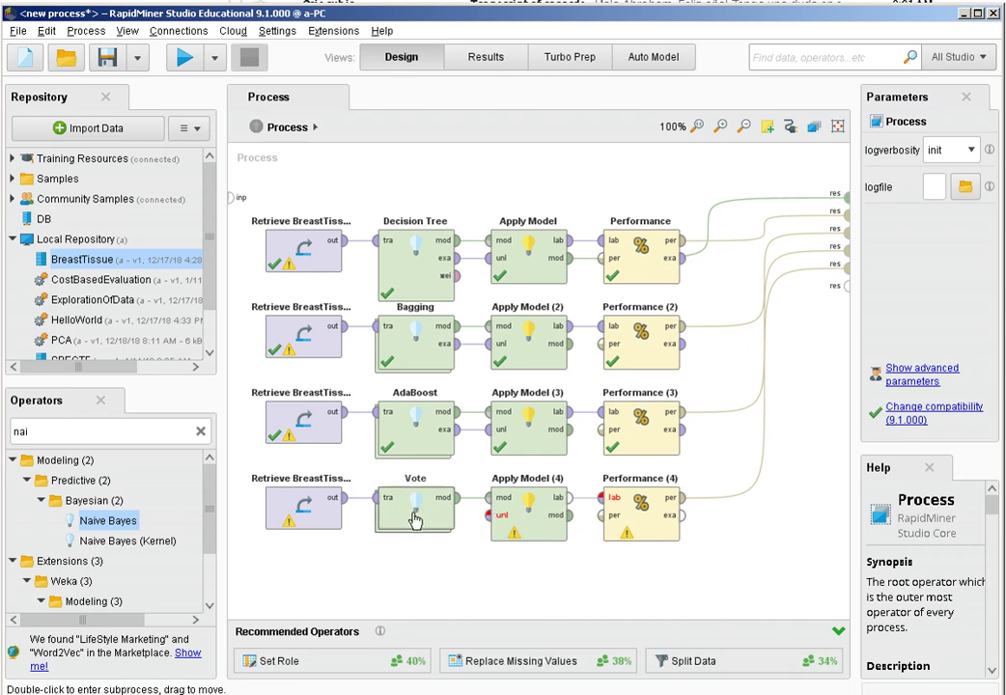
left_click_drag(85, 257, 404, 576)
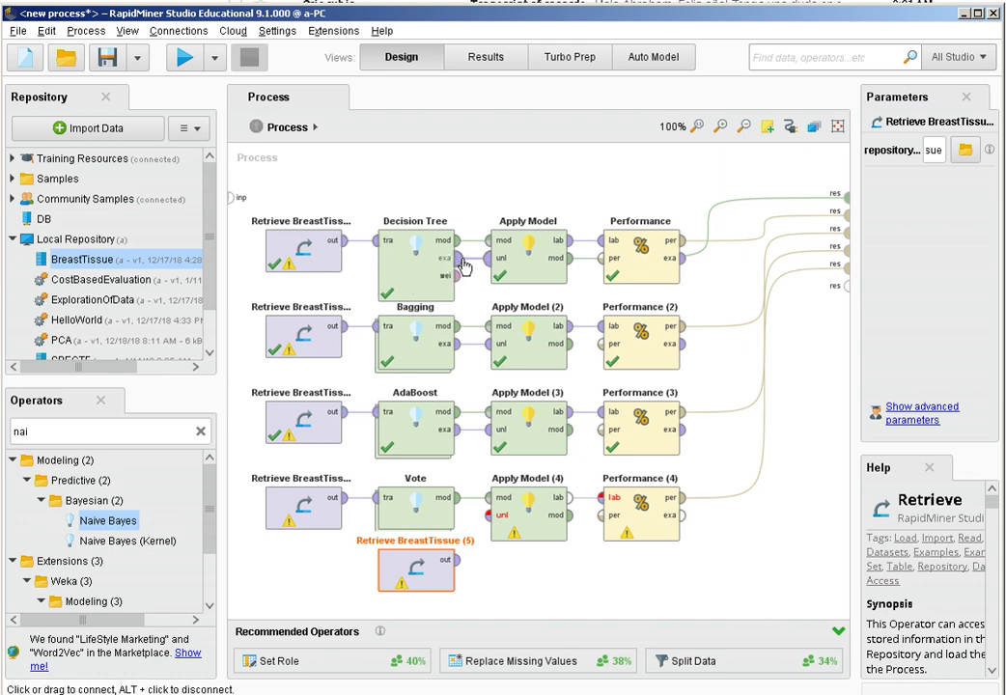
left_click(459, 561)
left_click(488, 515)
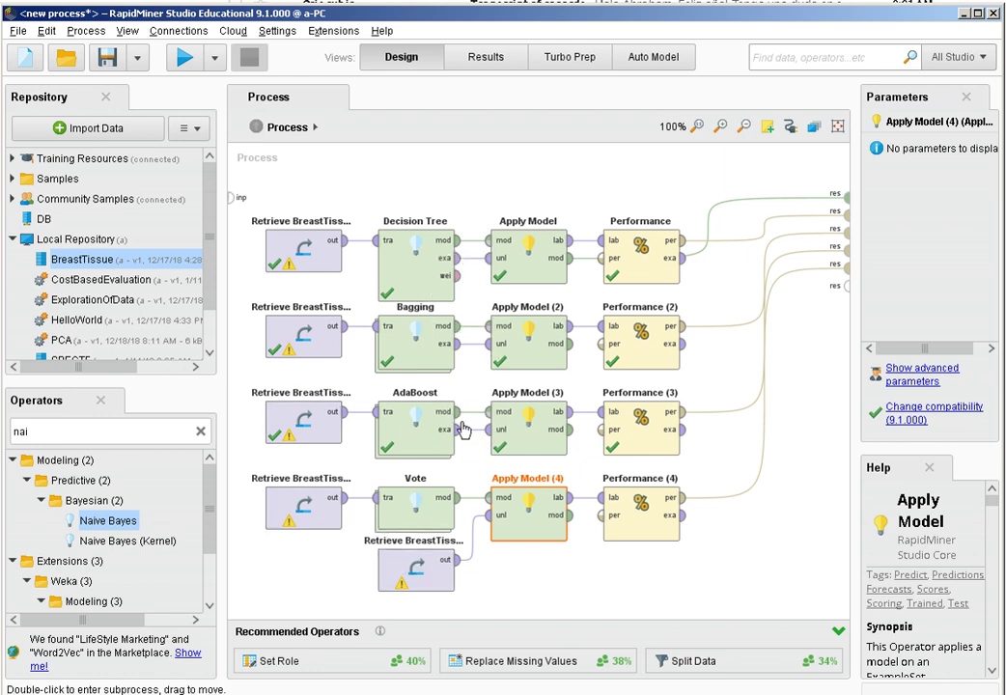
Run the process and compare the accuracy results of Performance (4) and Performance (3).
left_click(184, 60)
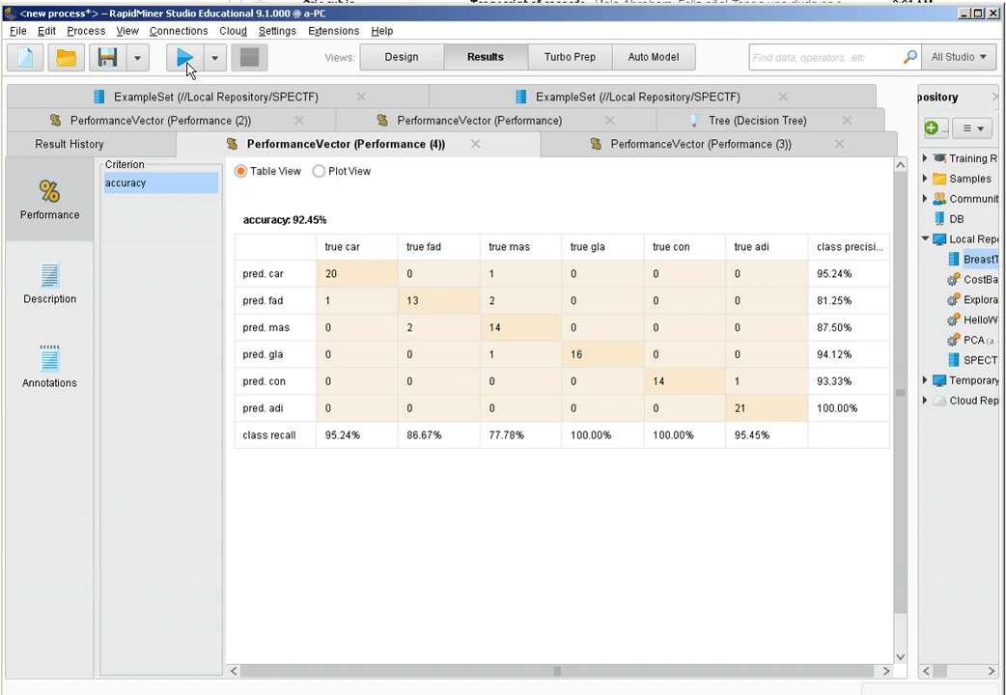
left_click(662, 152)
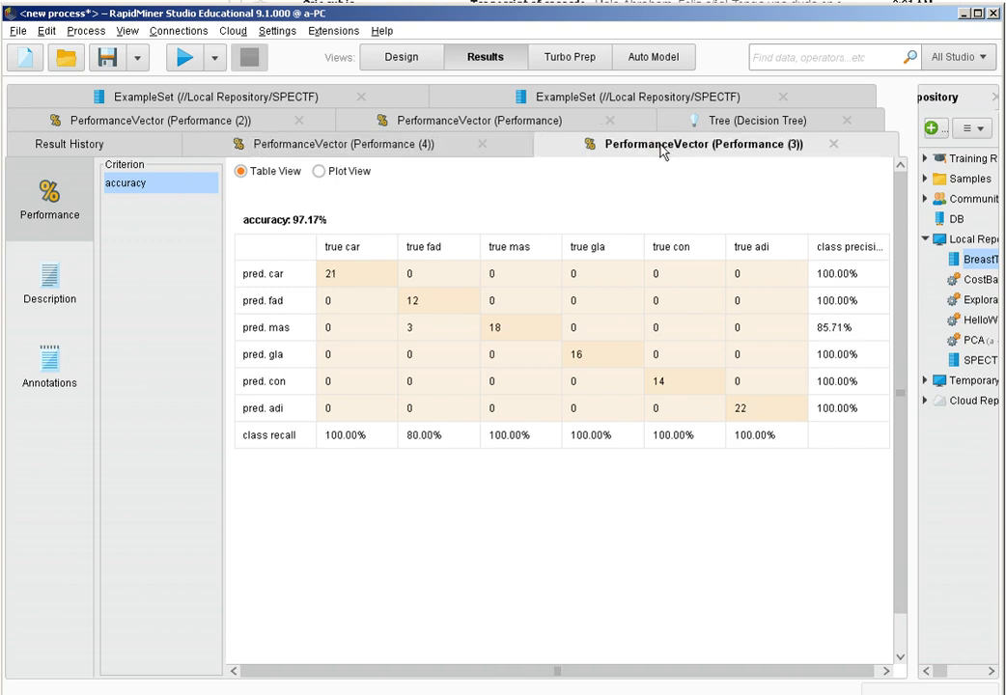
left_click(325, 152)
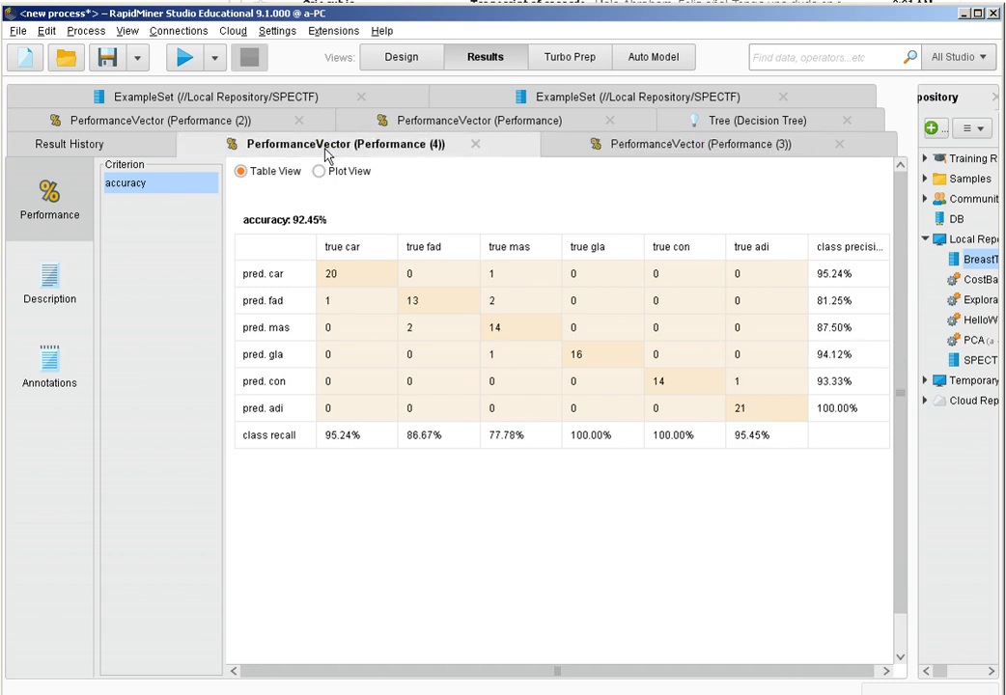
Return to the process design, find the Cross Validation operator and add it near the first Performance operator.
left_click(404, 61)
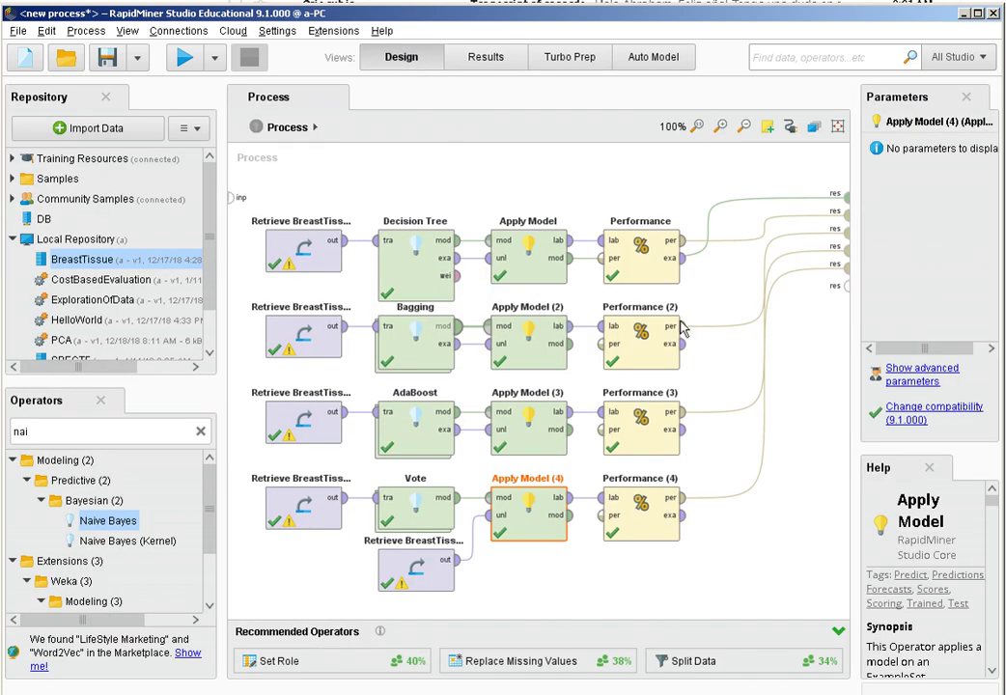
left_click(554, 185)
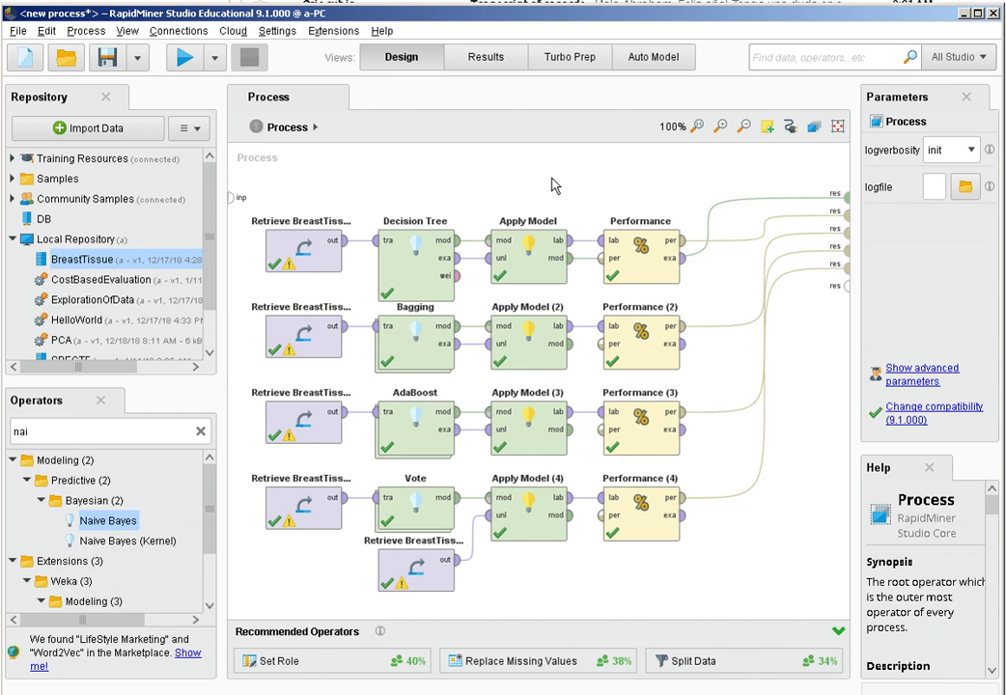
left_click(204, 432)
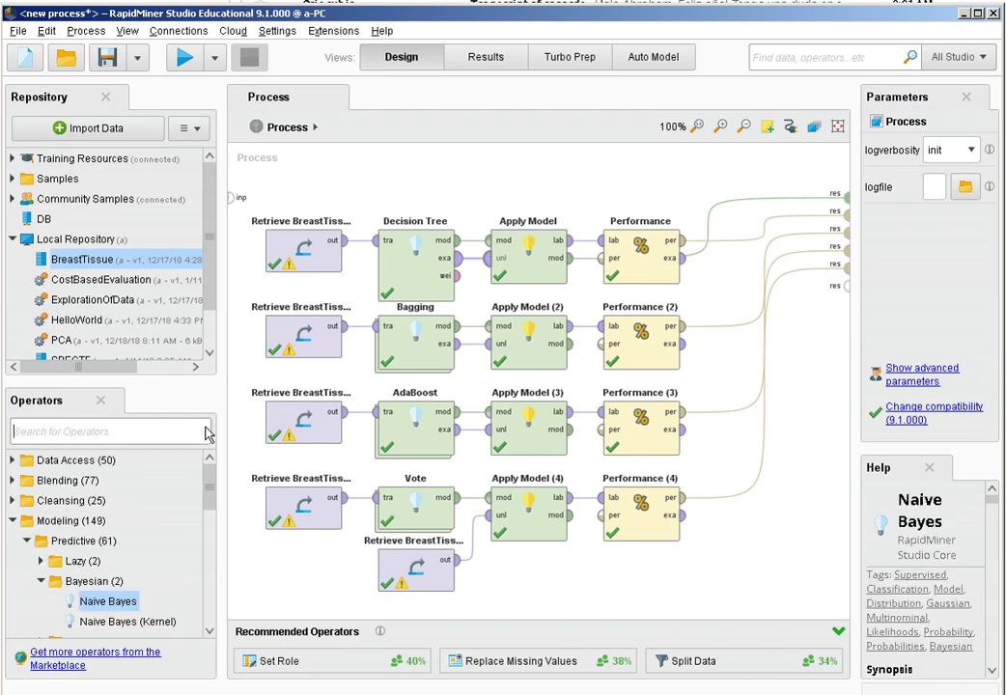
type("cr")
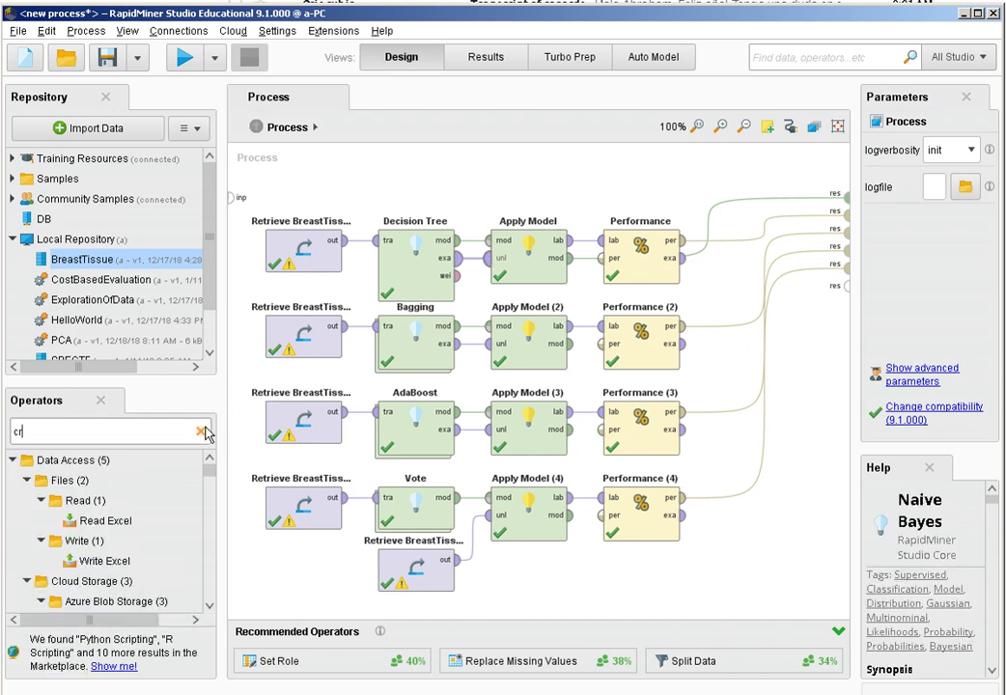
type("oss")
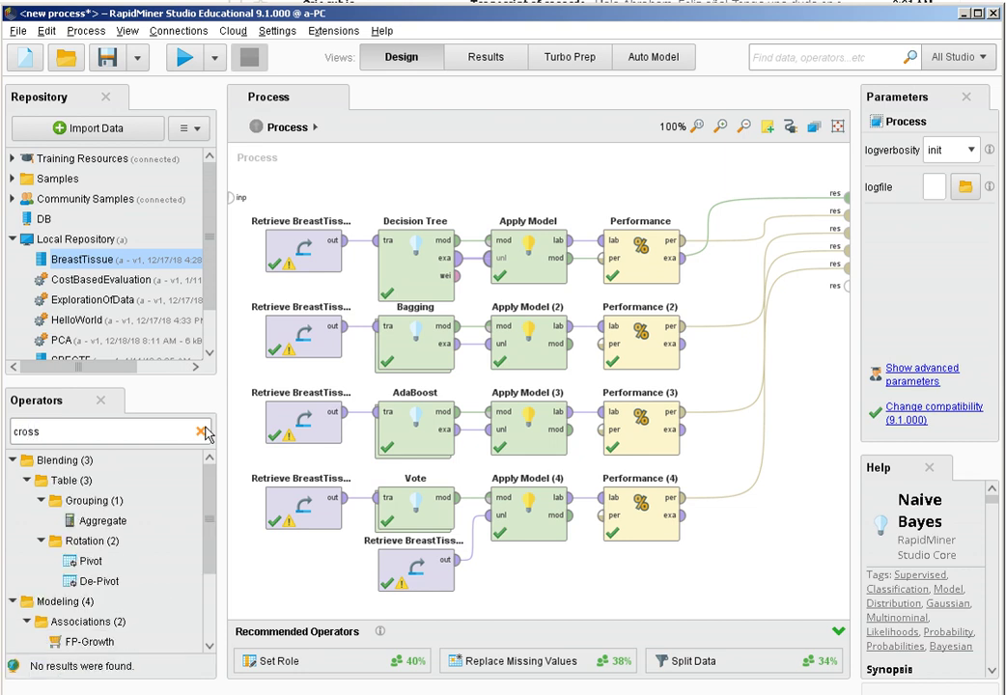
scroll(214, 601, "down", 2)
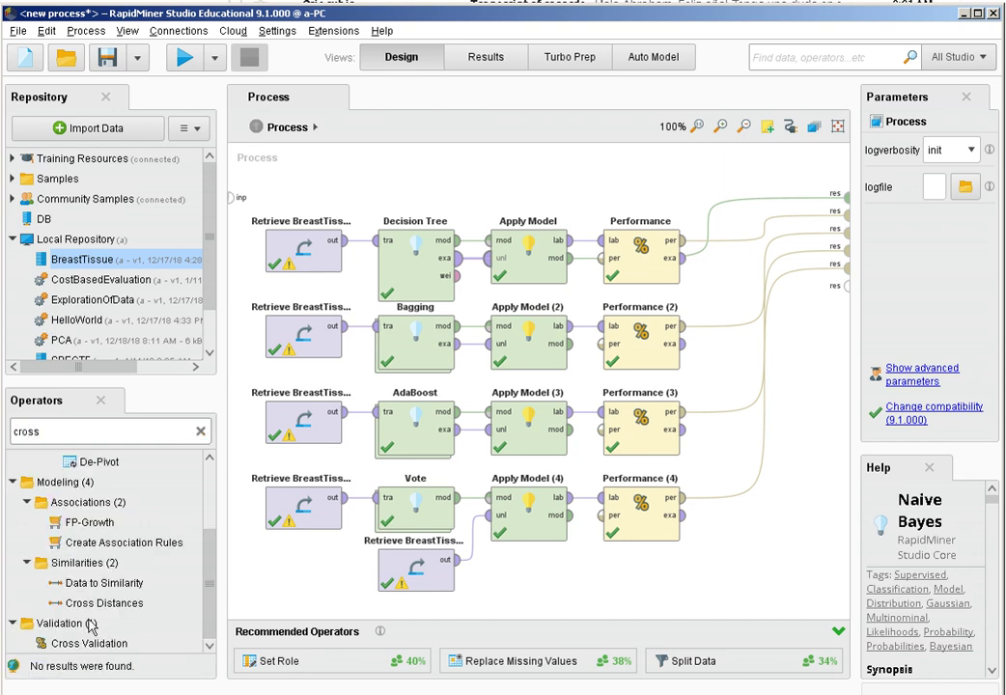
left_click_drag(65, 644, 674, 185)
Move the first branch's Decision Tree operator from the main process into the Training area of Cross Validation.
left_click(399, 252)
right_click(400, 253)
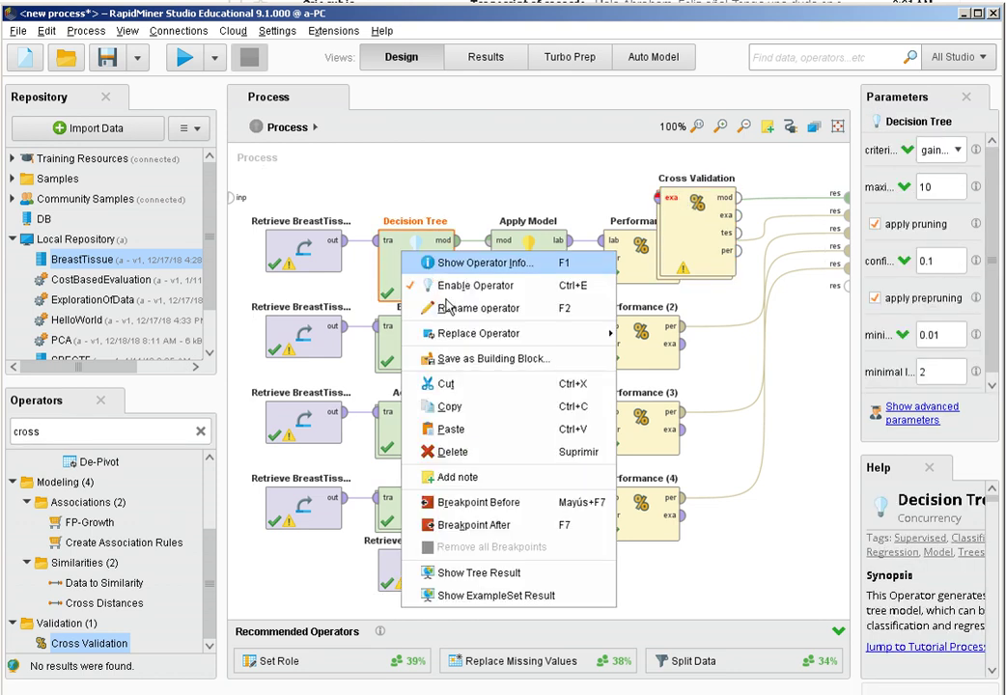
left_click(481, 385)
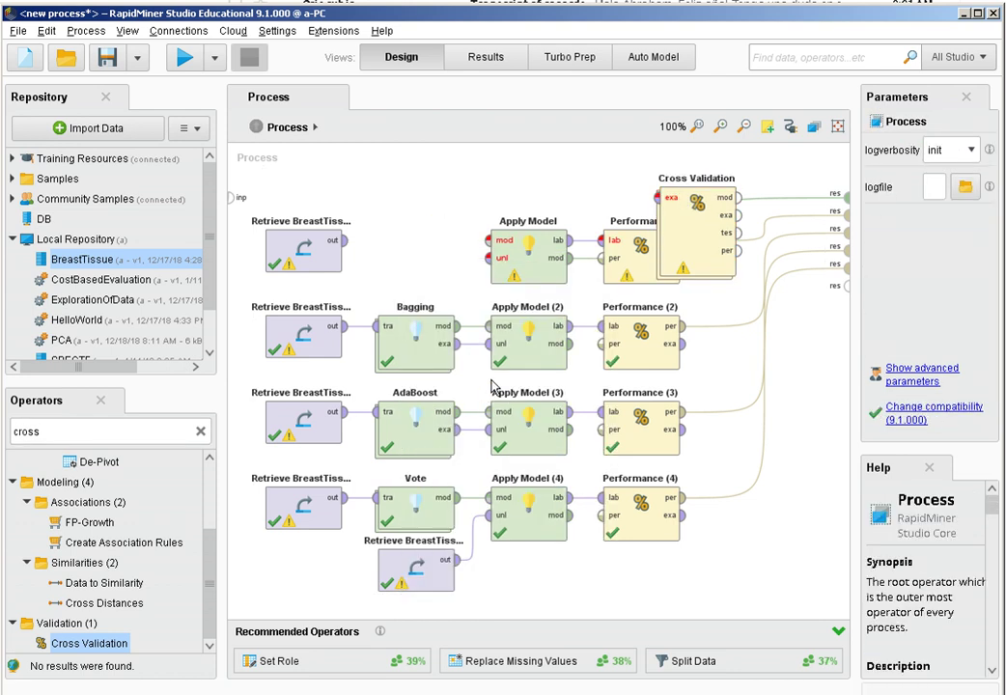
left_click(684, 232)
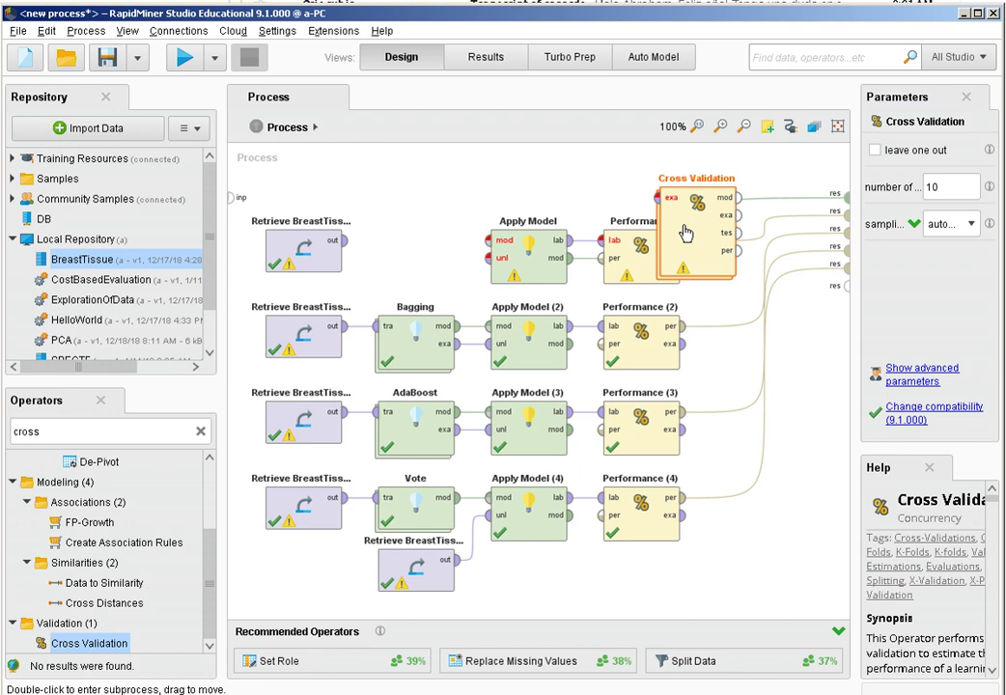
double_click(685, 232)
right_click(335, 254)
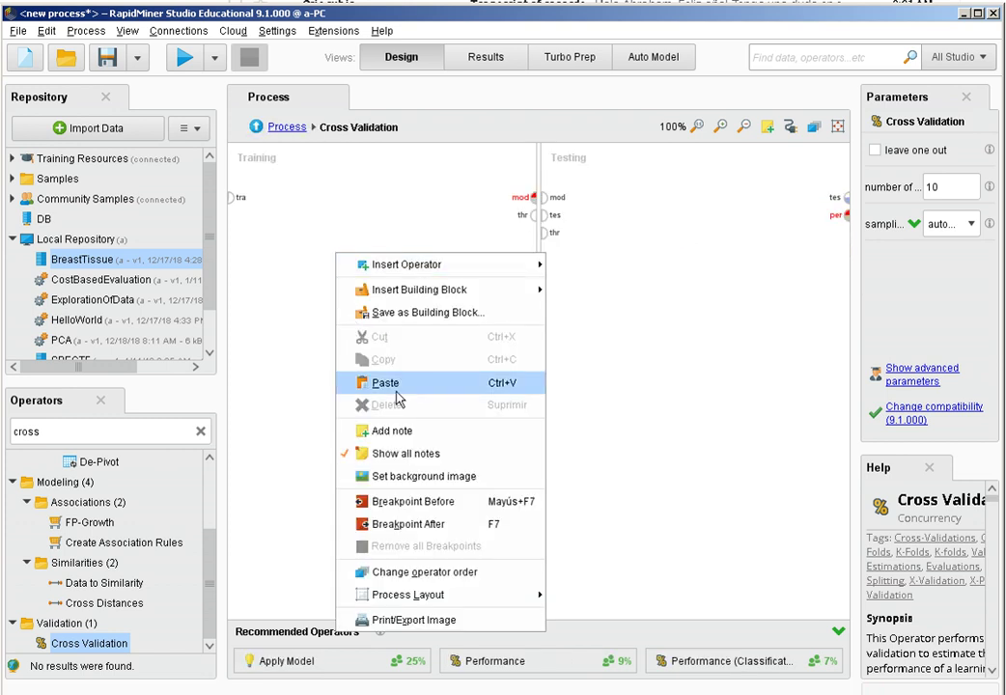
left_click(396, 392)
Connect the Training tra port to Decision Tree's tra input and its mod output to the Training mod port.
left_click(240, 205)
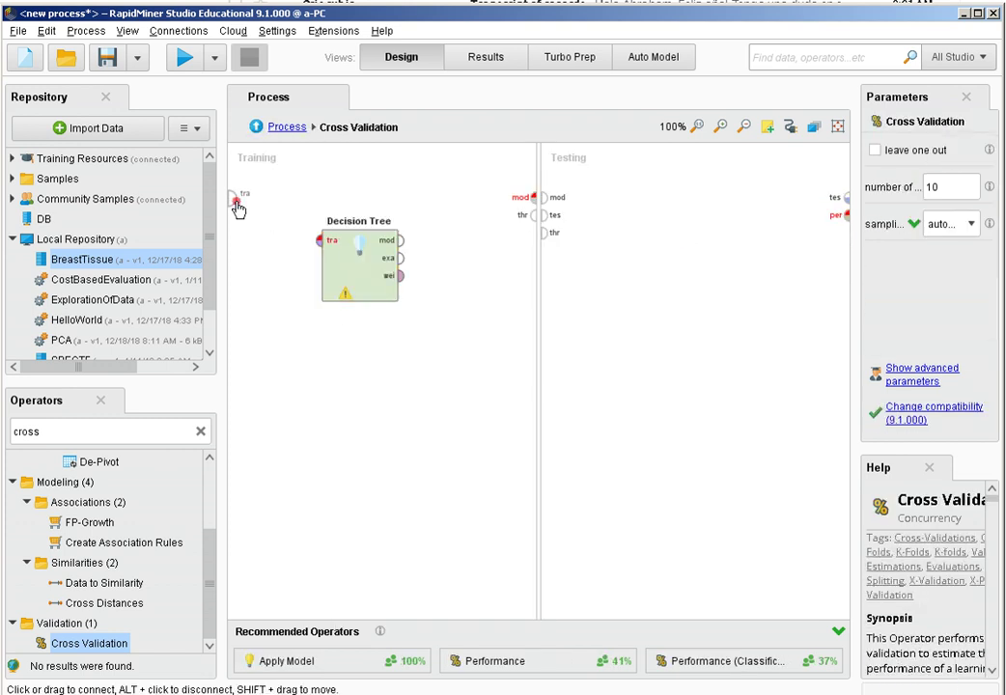
left_click(231, 197)
left_click(320, 240)
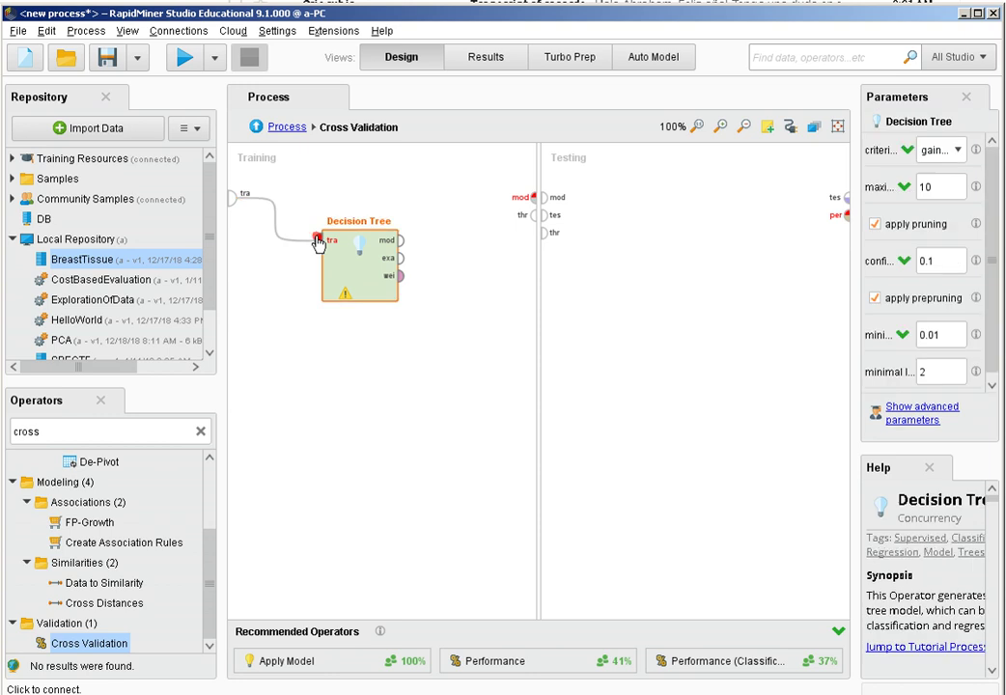
left_click(401, 241)
left_click(532, 196)
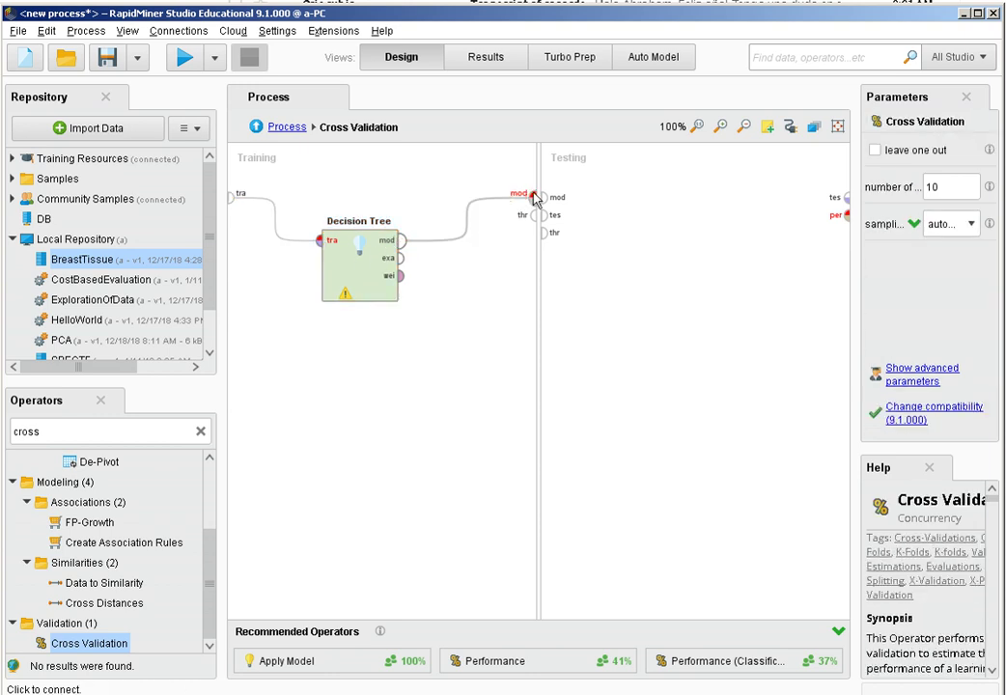
Move the first branch's Apply Model and Performance operators from the main process into the Testing area of Cross Validation.
left_click(288, 127)
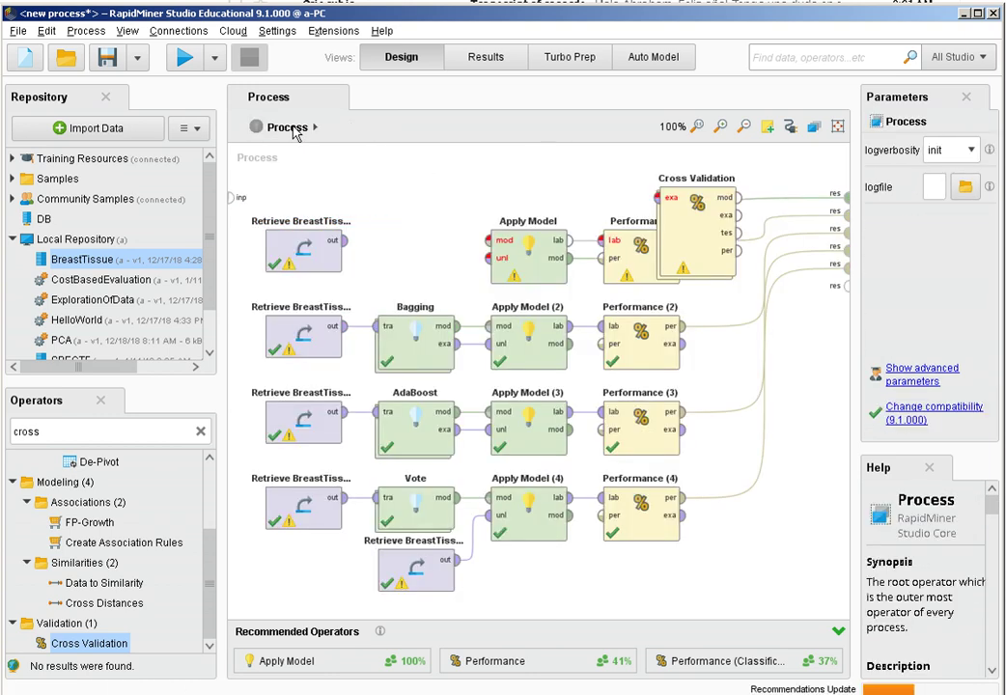
left_click_drag(444, 170, 696, 294)
right_click(627, 263)
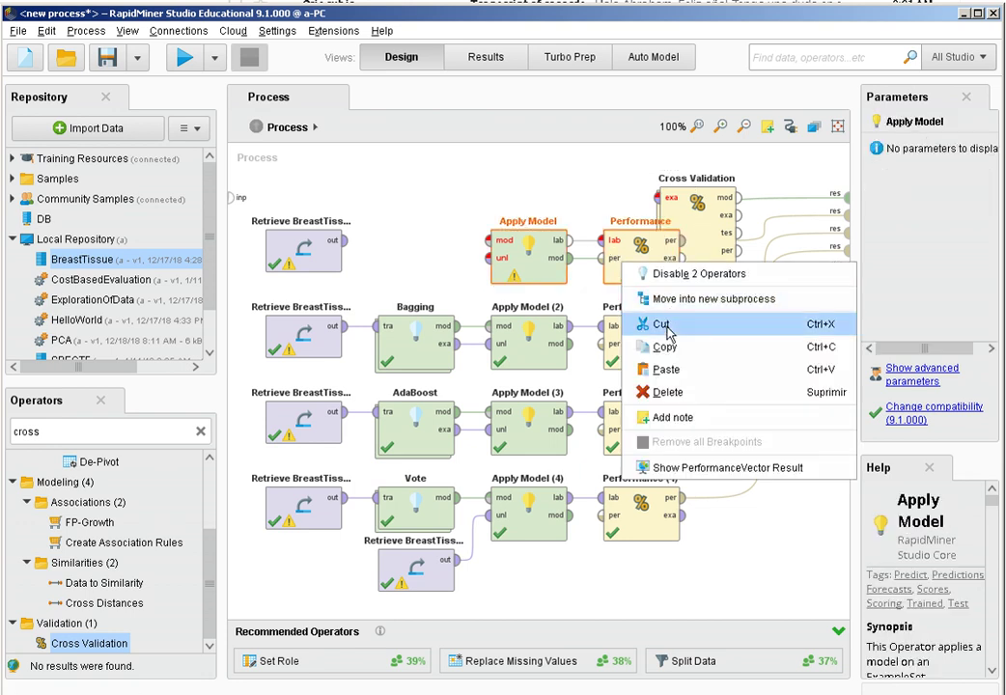
left_click(666, 325)
left_click(696, 236)
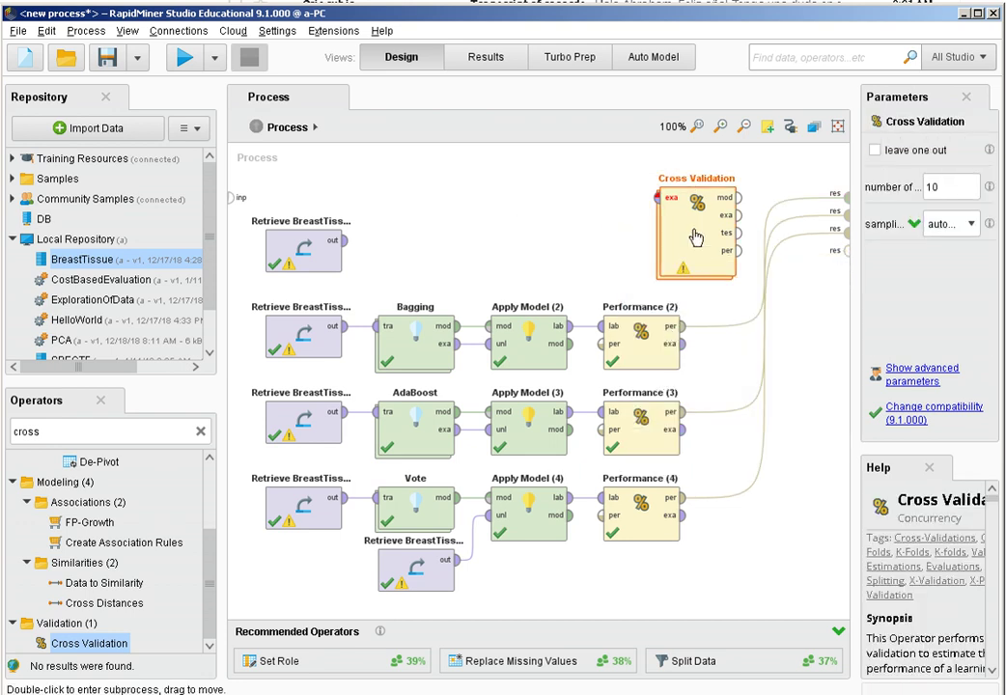
double_click(695, 237)
right_click(696, 233)
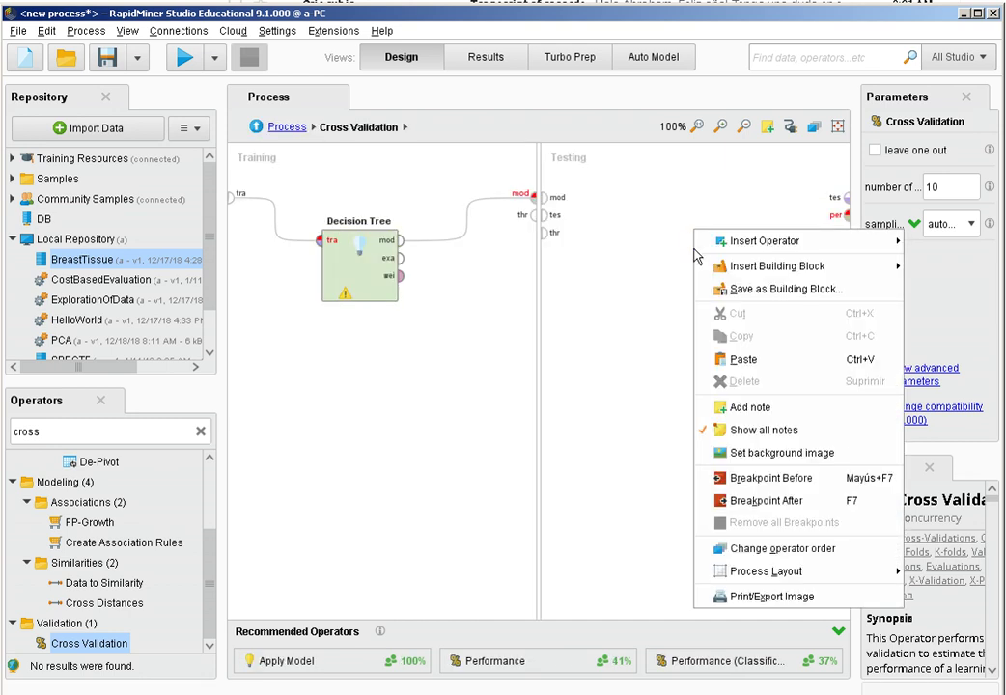
left_click(738, 359)
Connect the Testing mod port to Apply Model's mod input and Performance's per output to the Testing per port.
left_click(487, 197)
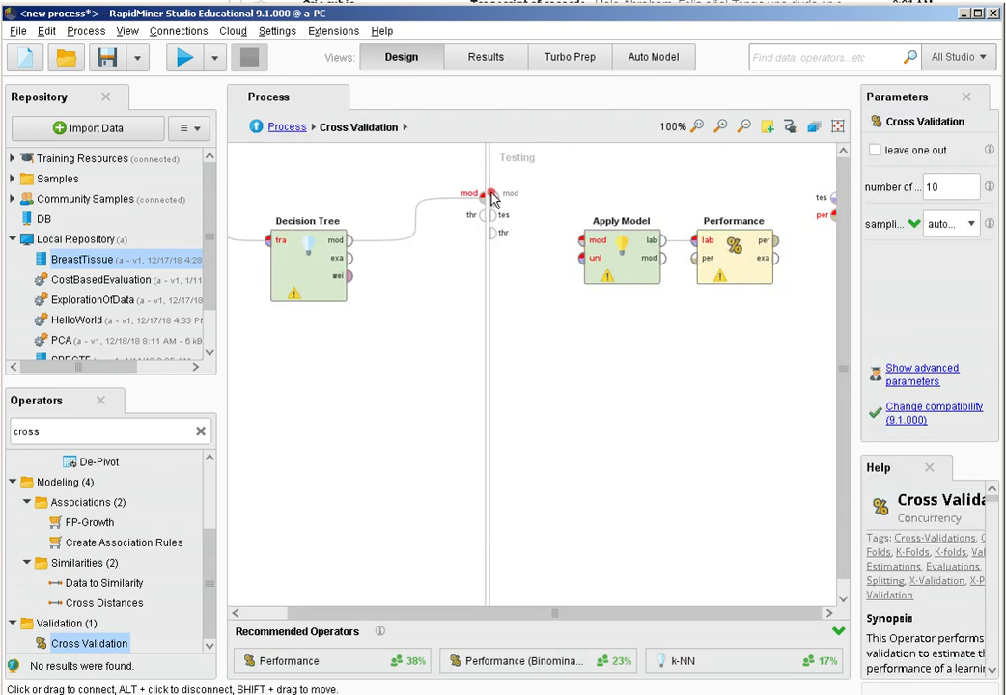
left_click(582, 241)
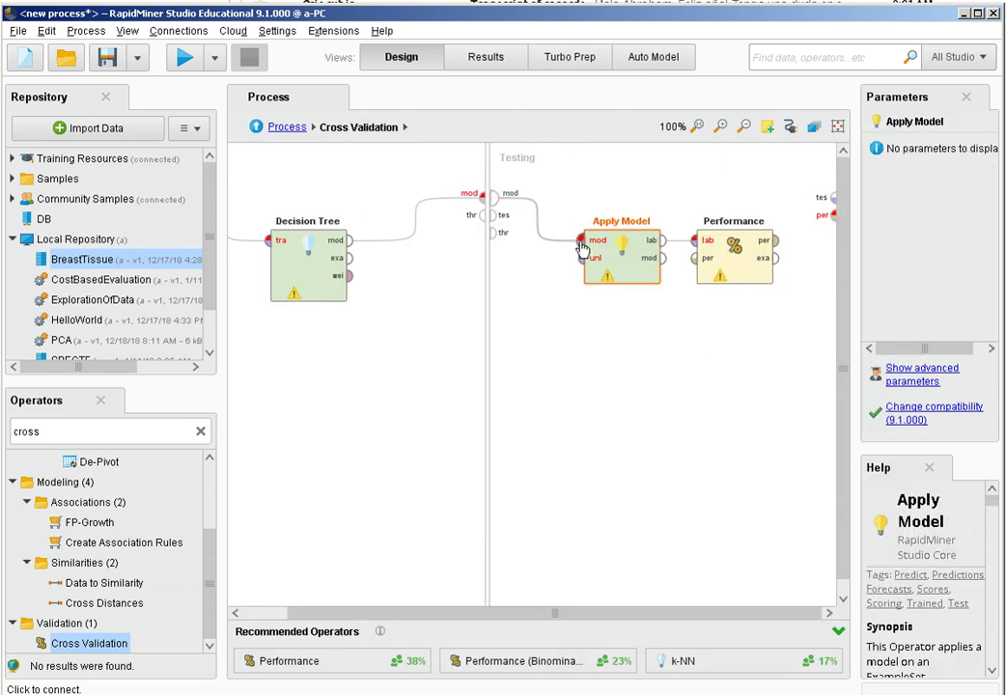
left_click(774, 241)
left_click(832, 214)
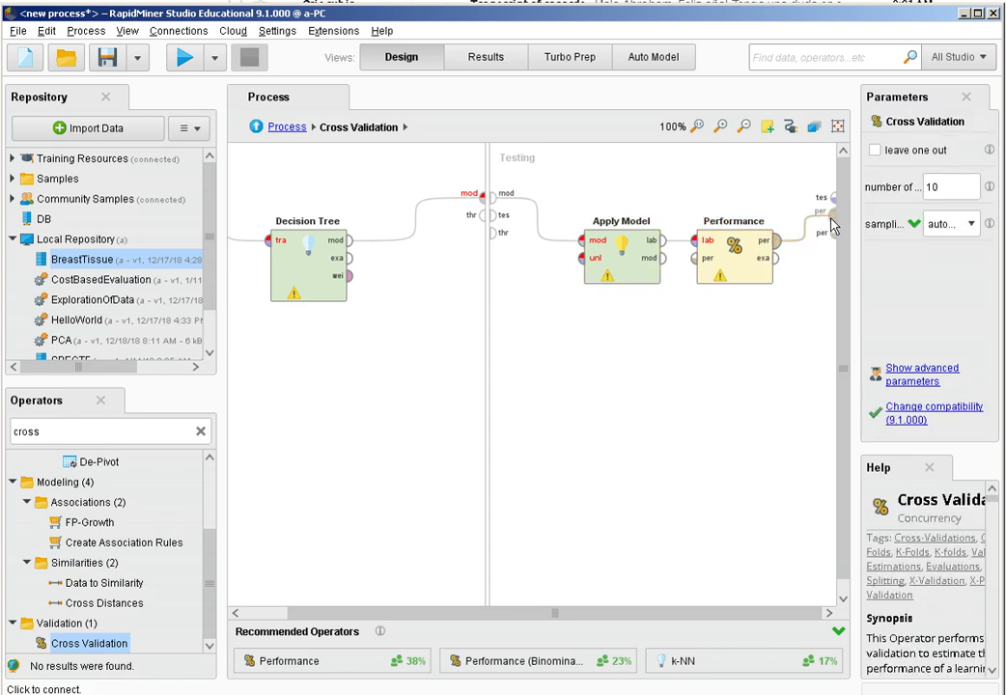
In the main process, move Cross Validation nearer the first Retrieve BreastTissue, then connect out to exa and the first per output to a free res port.
left_click(286, 126)
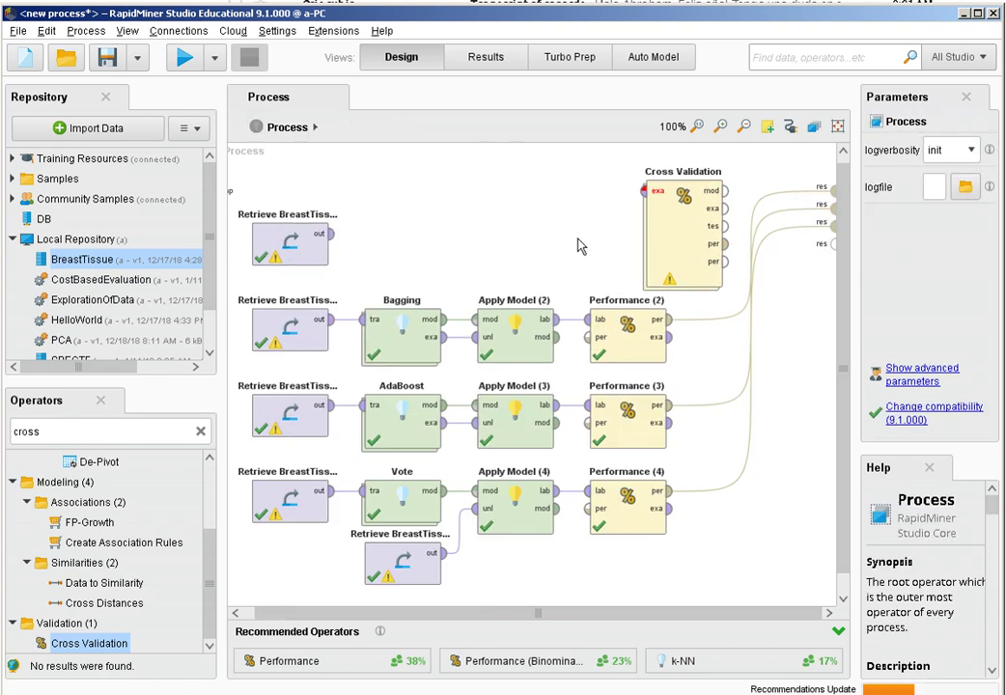
left_click_drag(685, 238, 480, 196)
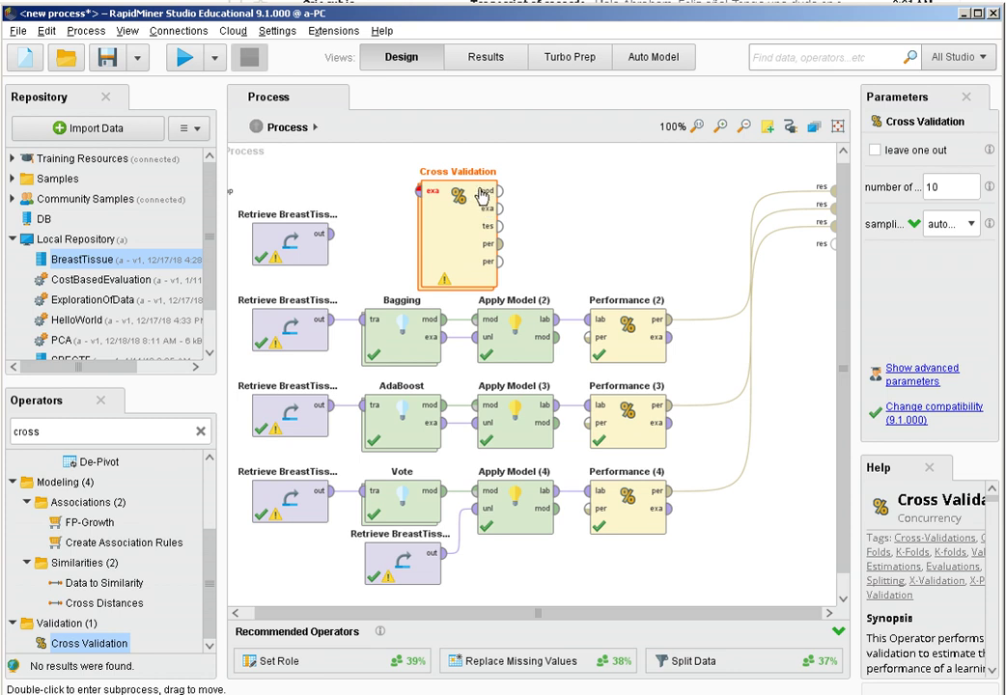
left_click(321, 244)
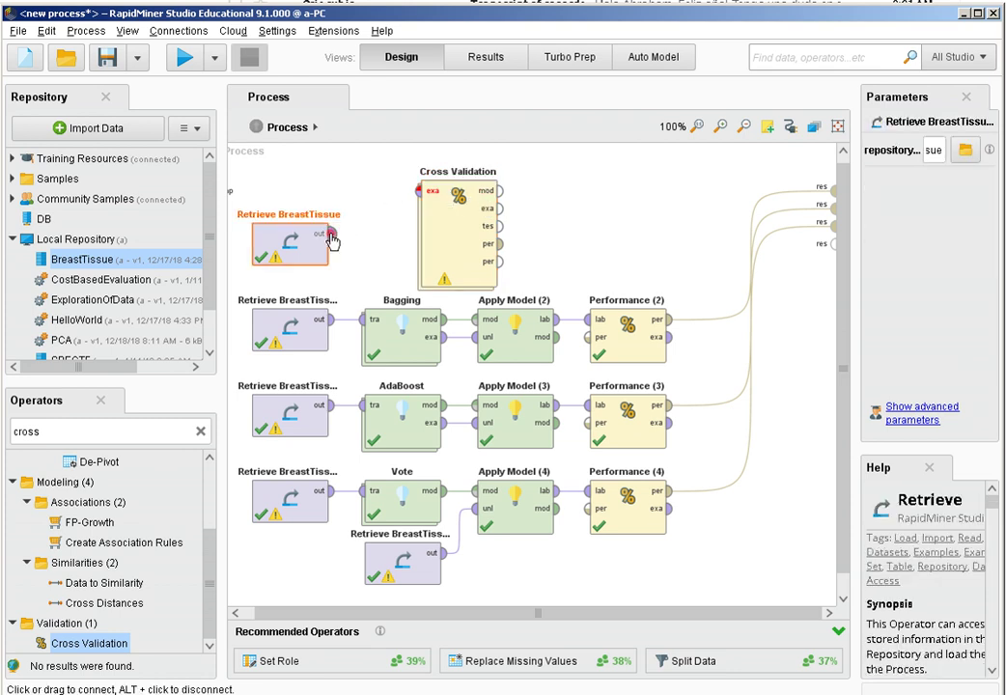
left_click(418, 191)
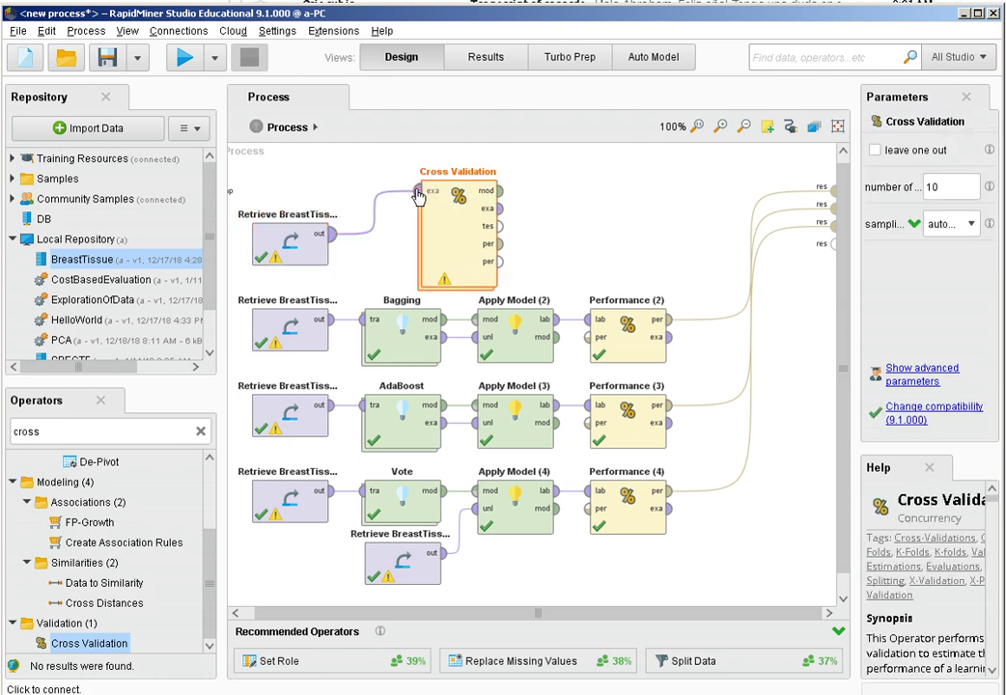
left_click(501, 244)
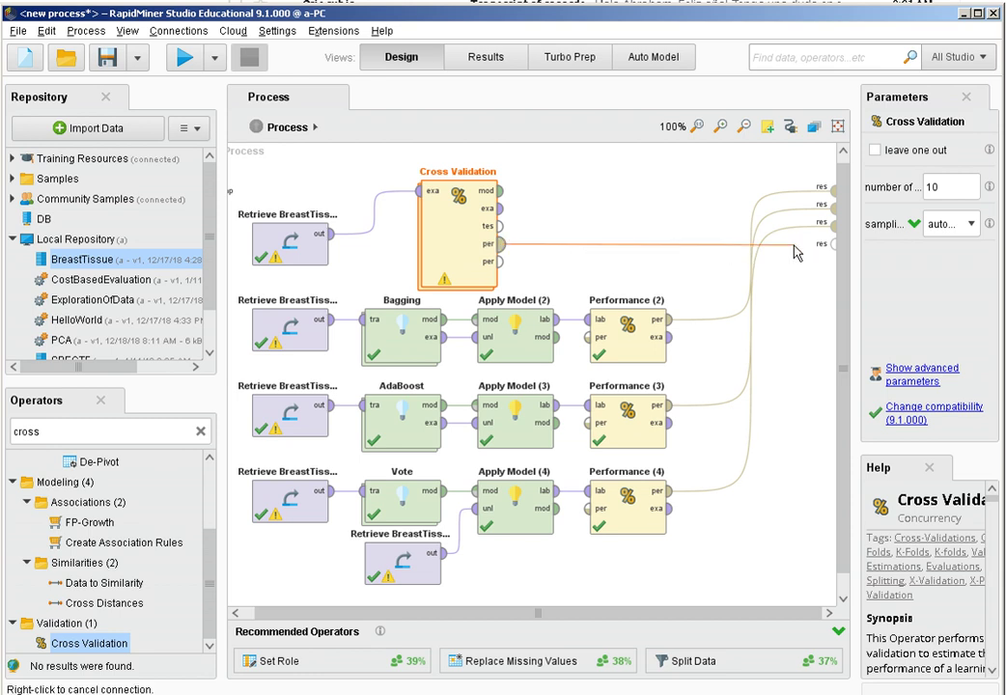
left_click(833, 243)
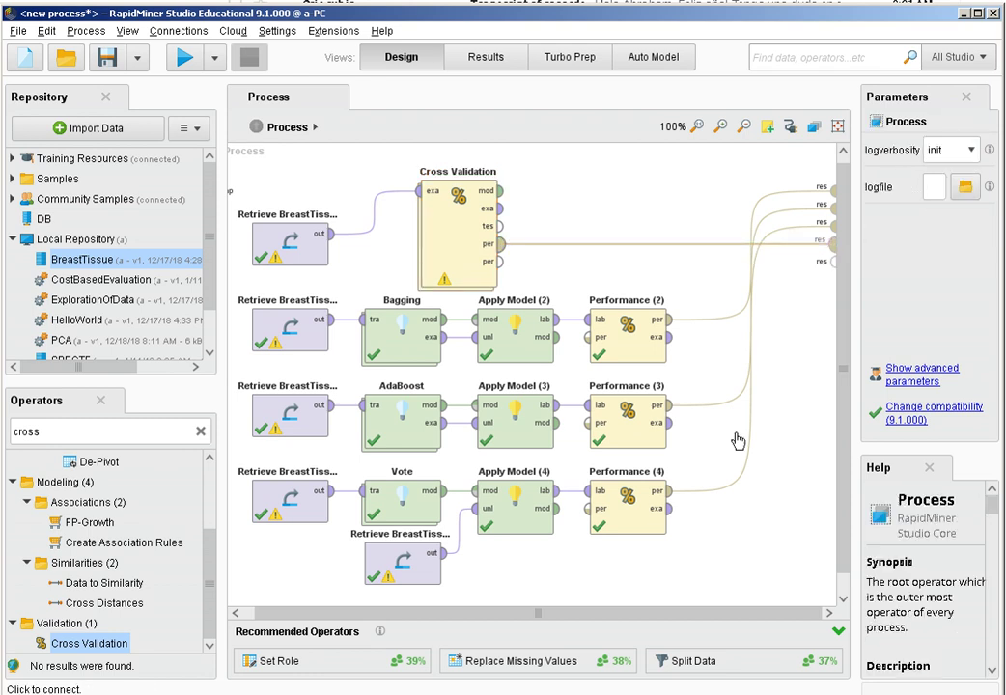
Delete the Apply Model and Performance operators of the Bagging, AdaBoost and Vote branches, plus the extra Retrieve BreastTissue beneath Vote.
left_click_drag(586, 540, 471, 281)
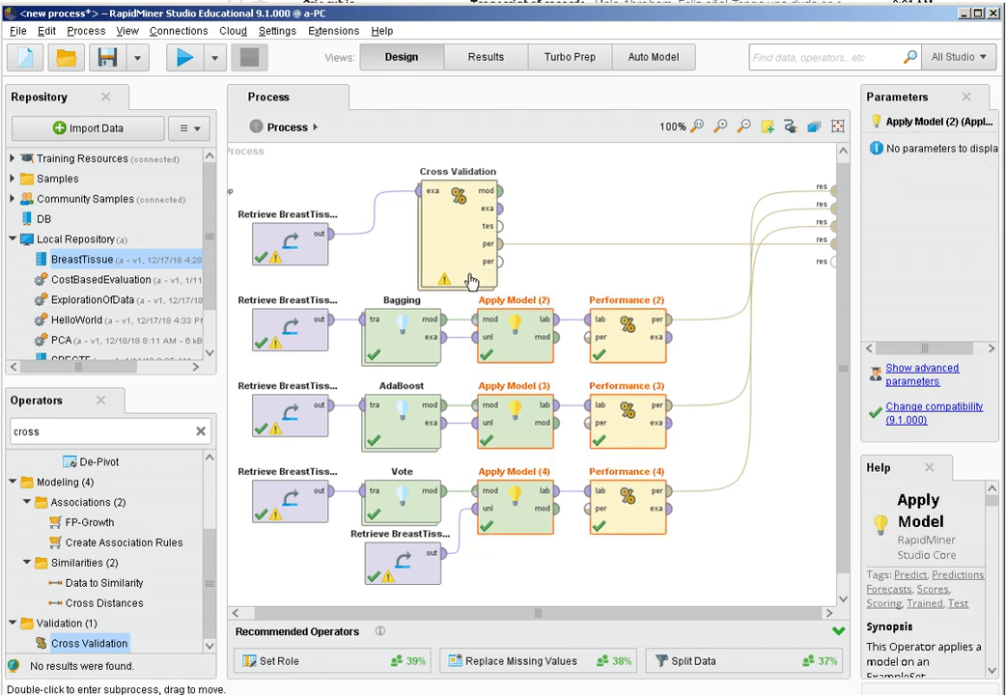
key("Delete")
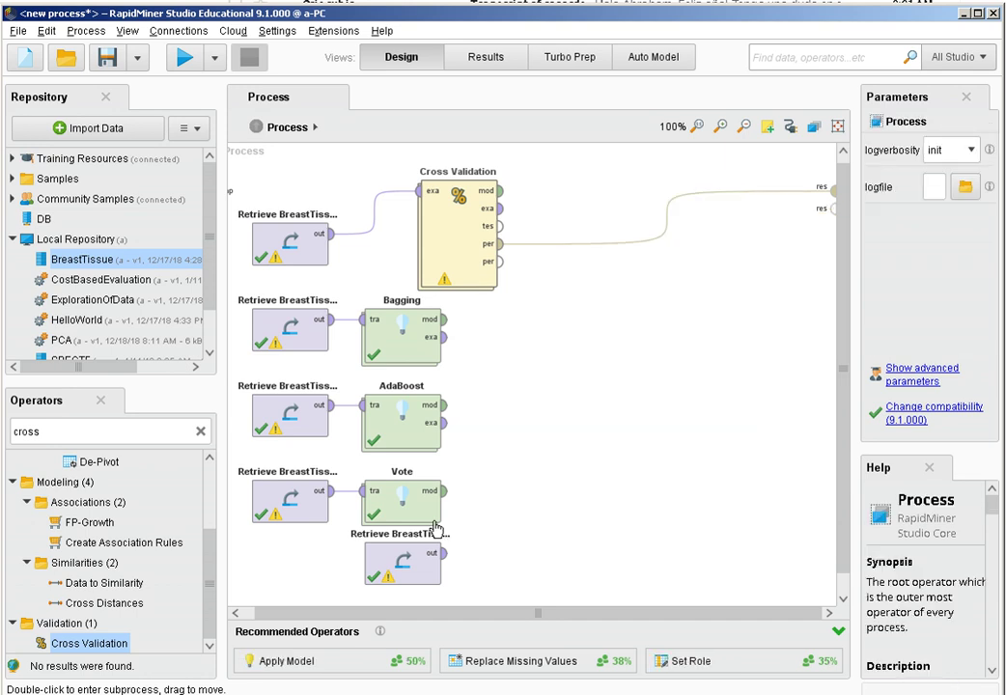
left_click(408, 564)
key("Delete")
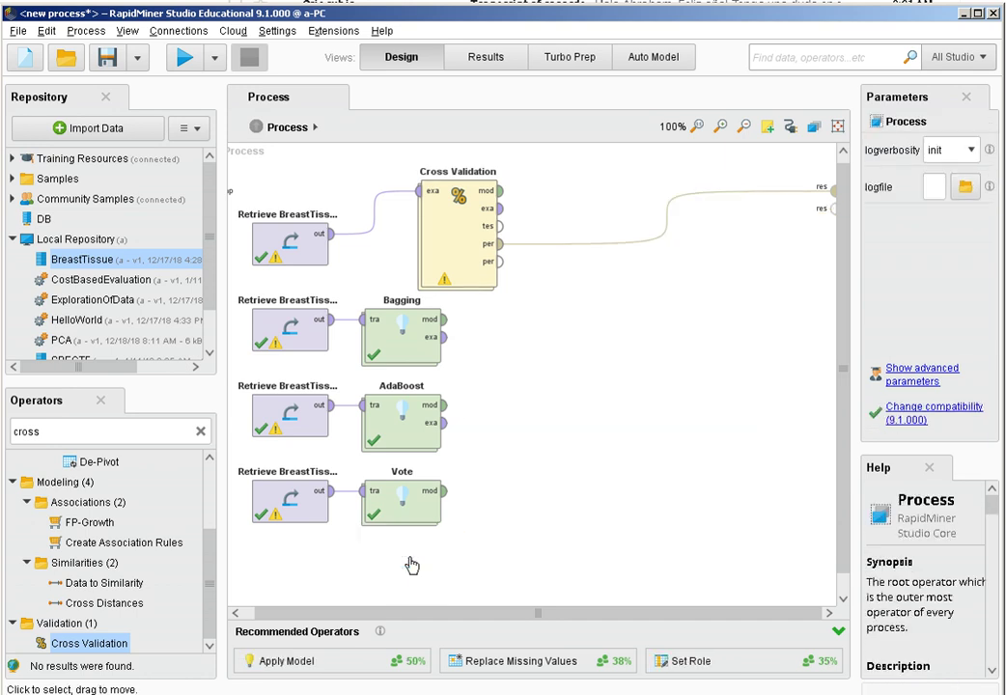
Copy the Cross Validation operator within the main process and place the duplicate beside Bagging, slightly below the original.
left_click(438, 282)
right_click(454, 255)
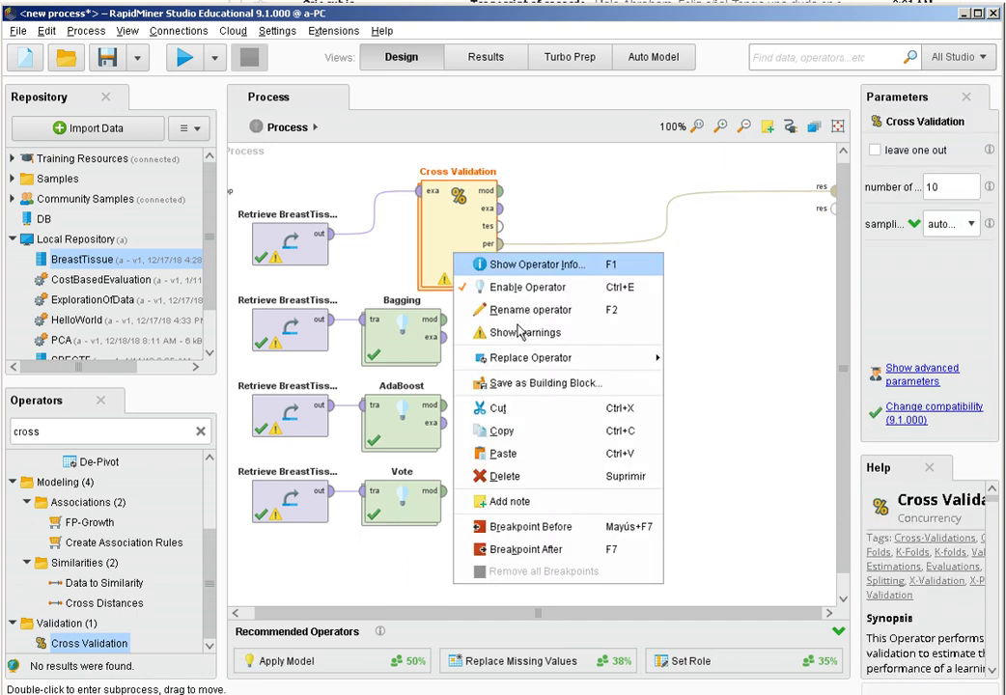
left_click(560, 433)
left_click(576, 318)
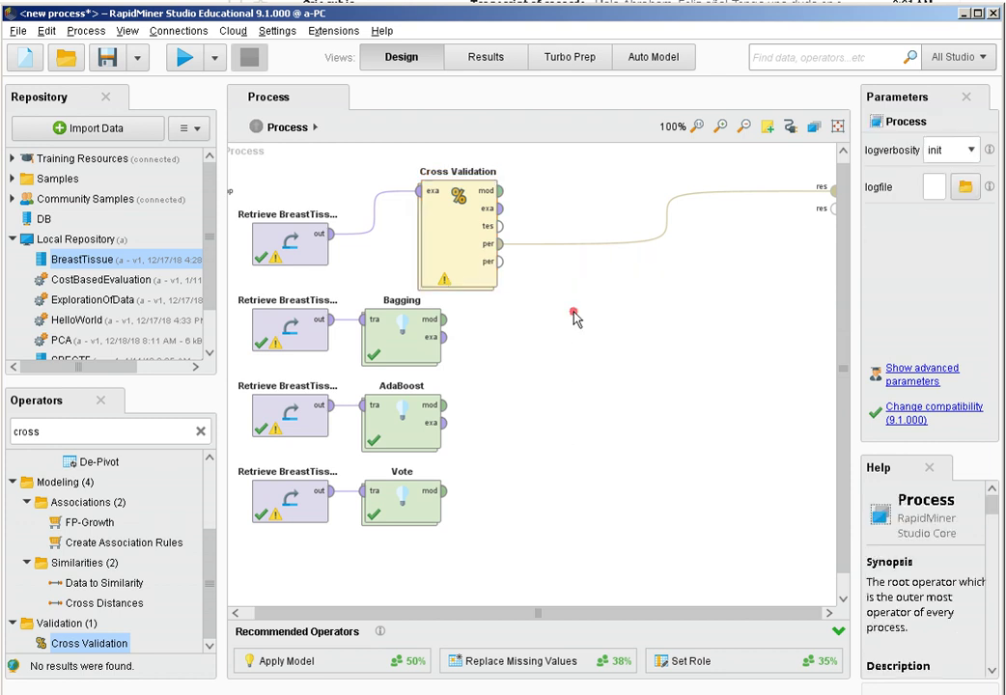
right_click(575, 319)
left_click(627, 443)
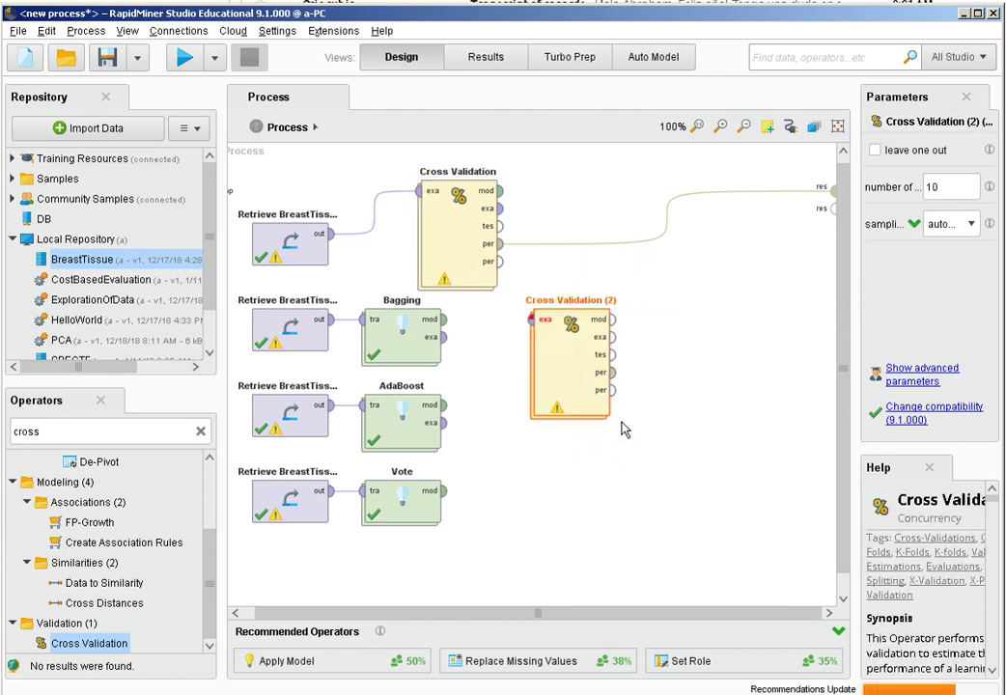
left_click_drag(568, 352, 579, 316)
Paste two more copies of Cross Validation, placing one in line with AdaBoost and the other in line with Vote.
left_click(696, 328)
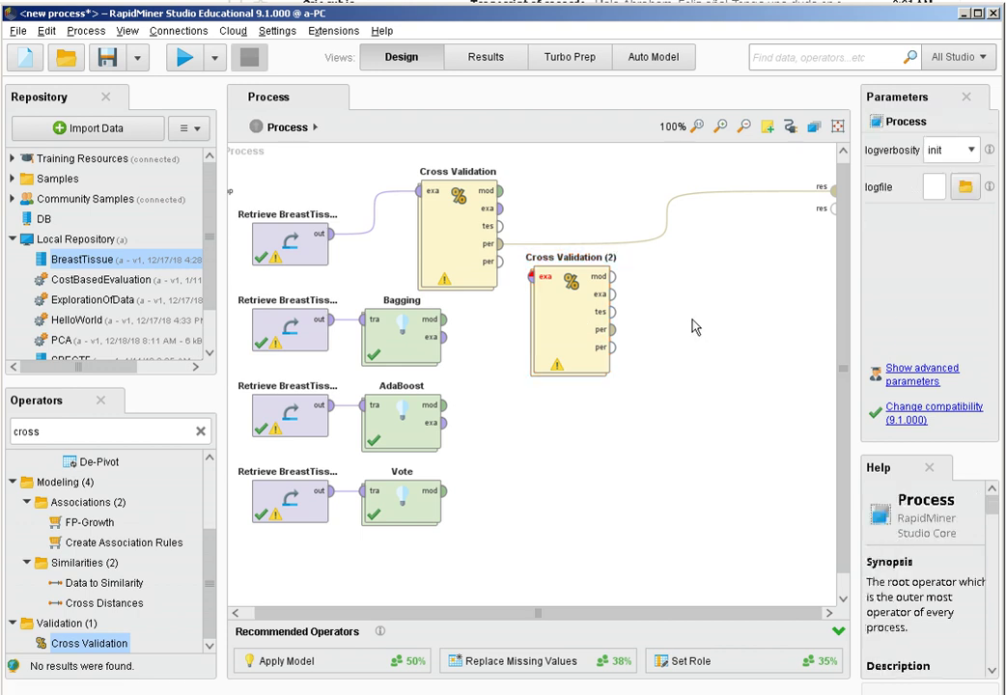
right_click(695, 326)
left_click(743, 450)
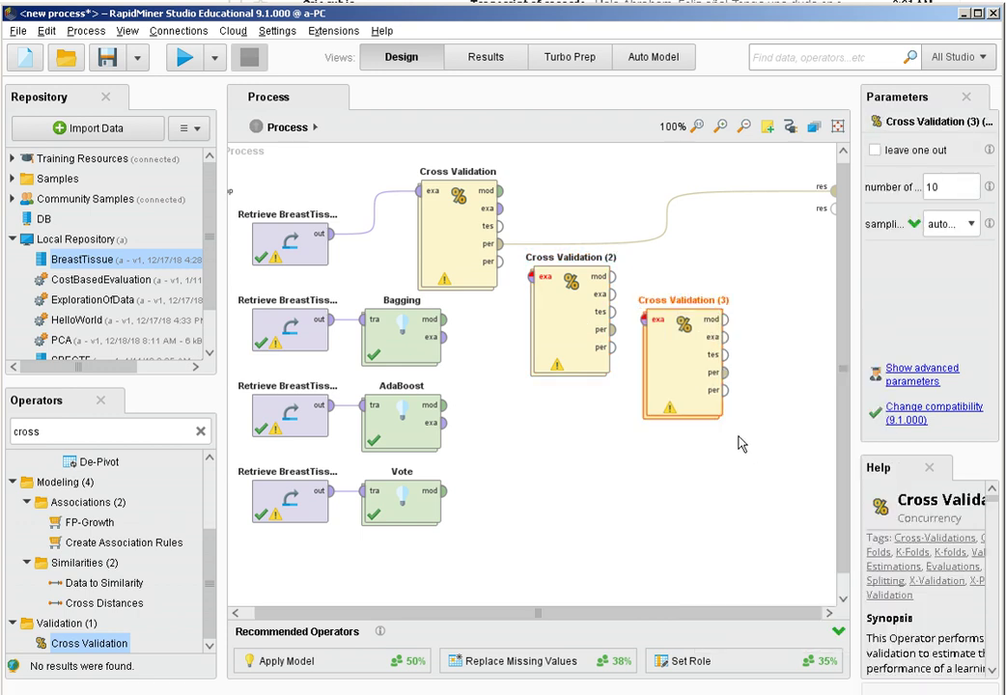
left_click_drag(649, 420, 630, 437)
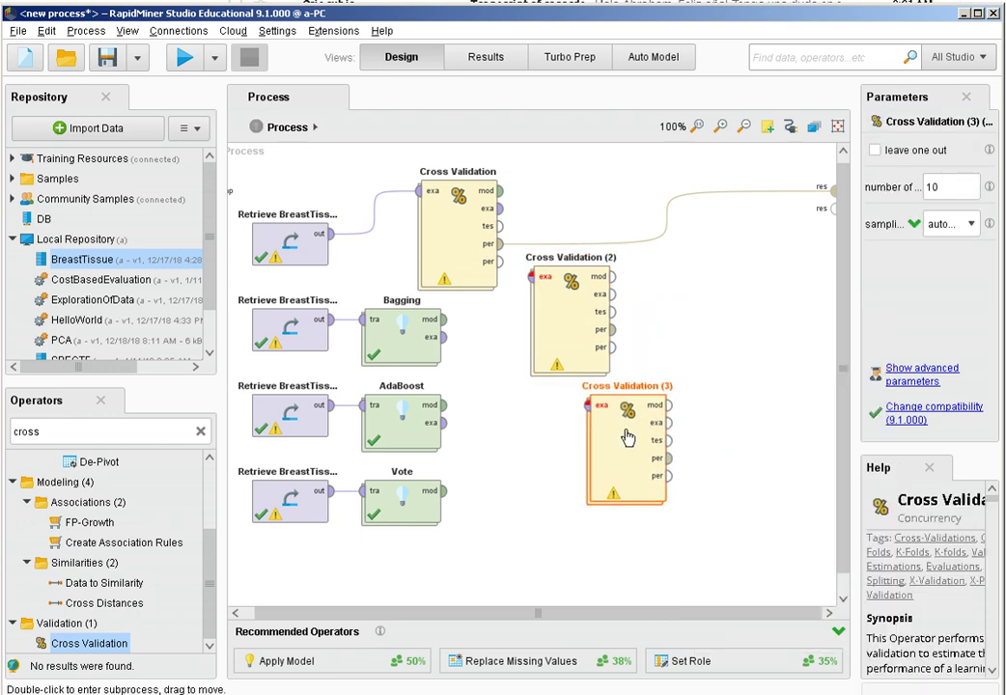
left_click(699, 328)
right_click(699, 320)
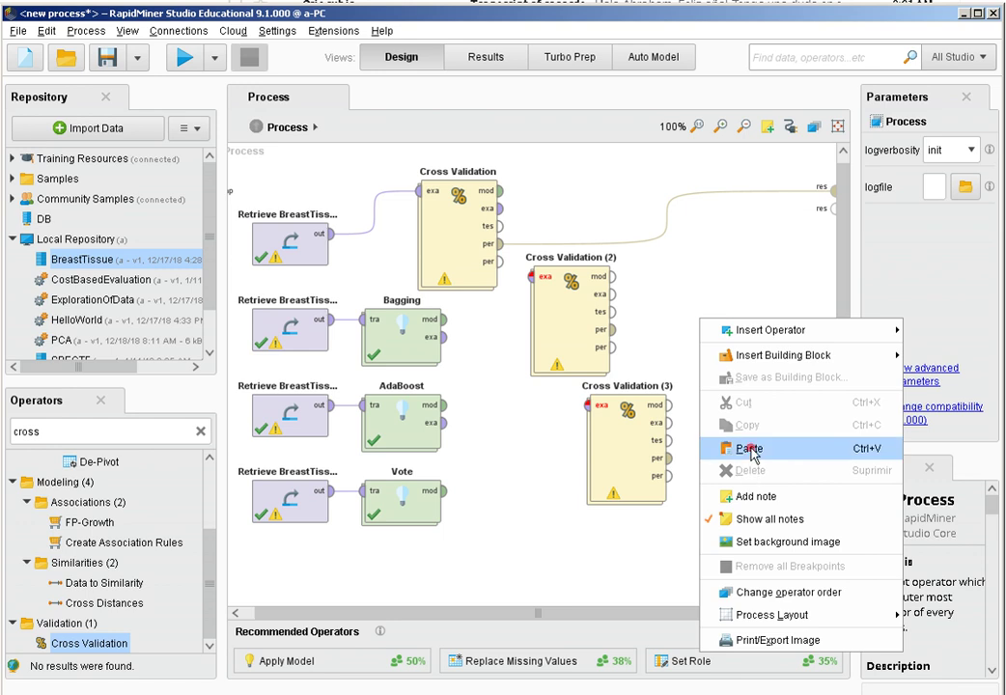
left_click(749, 450)
left_click_drag(660, 364, 715, 539)
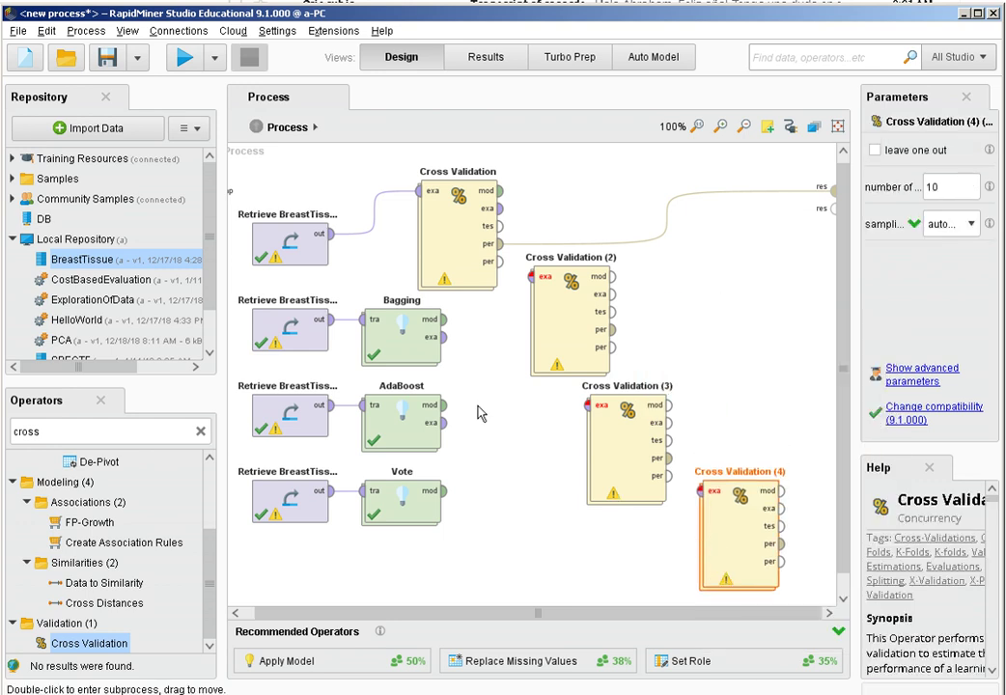
Move Bagging from the main process into the Training area of Cross Validation (2), replacing the Decision Tree (7) operator there.
left_click(416, 338)
right_click(417, 338)
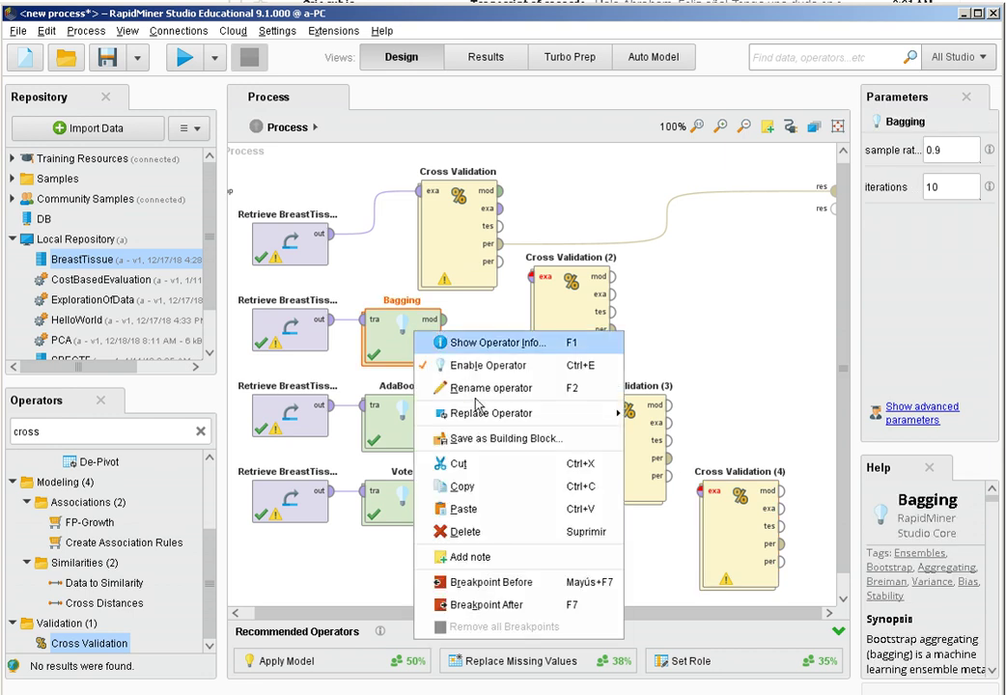
left_click(491, 469)
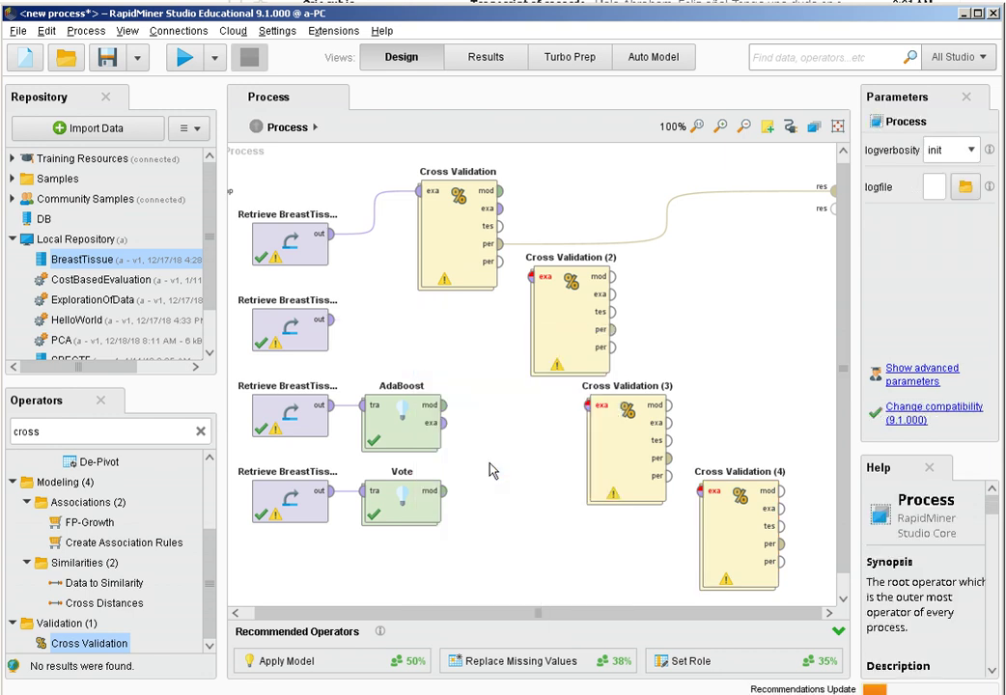
left_click(557, 321)
double_click(557, 321)
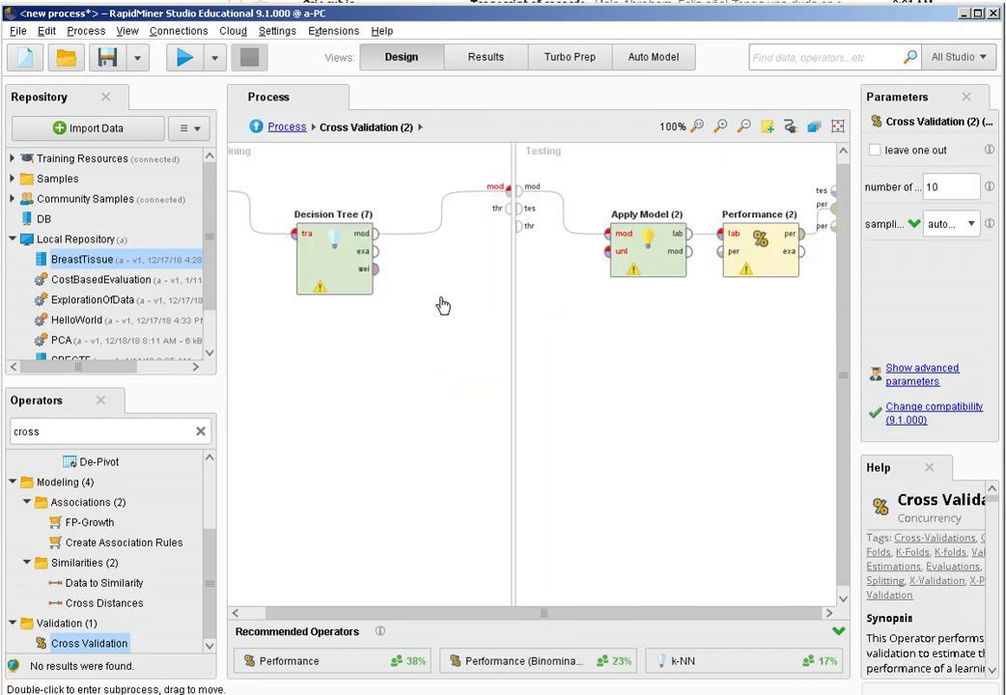
left_click_drag(293, 242, 264, 202)
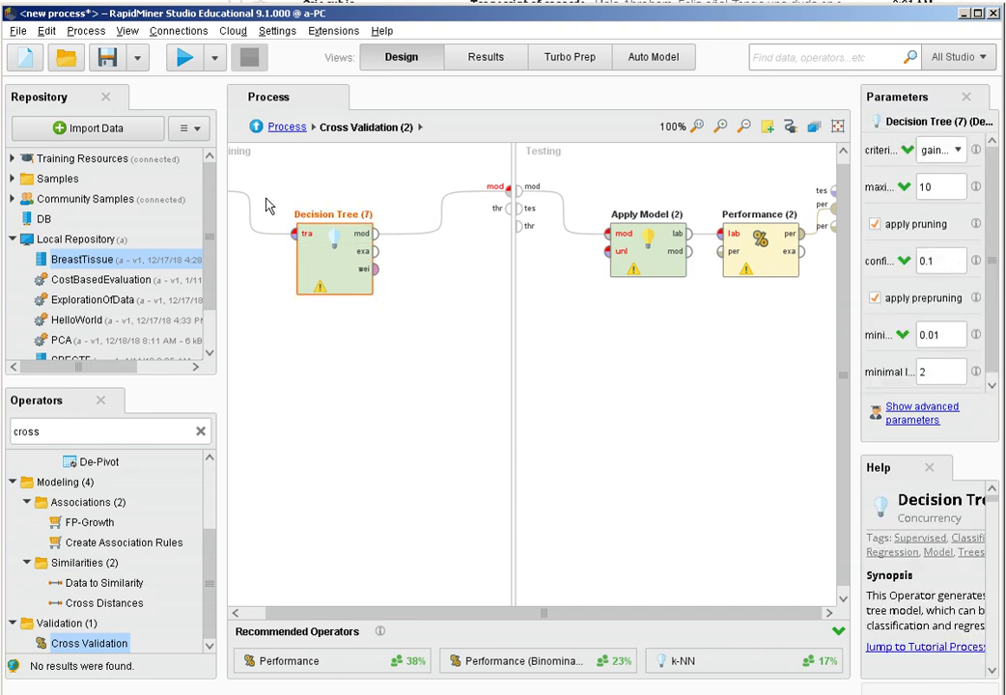
key("Delete")
right_click(266, 200)
left_click(312, 329)
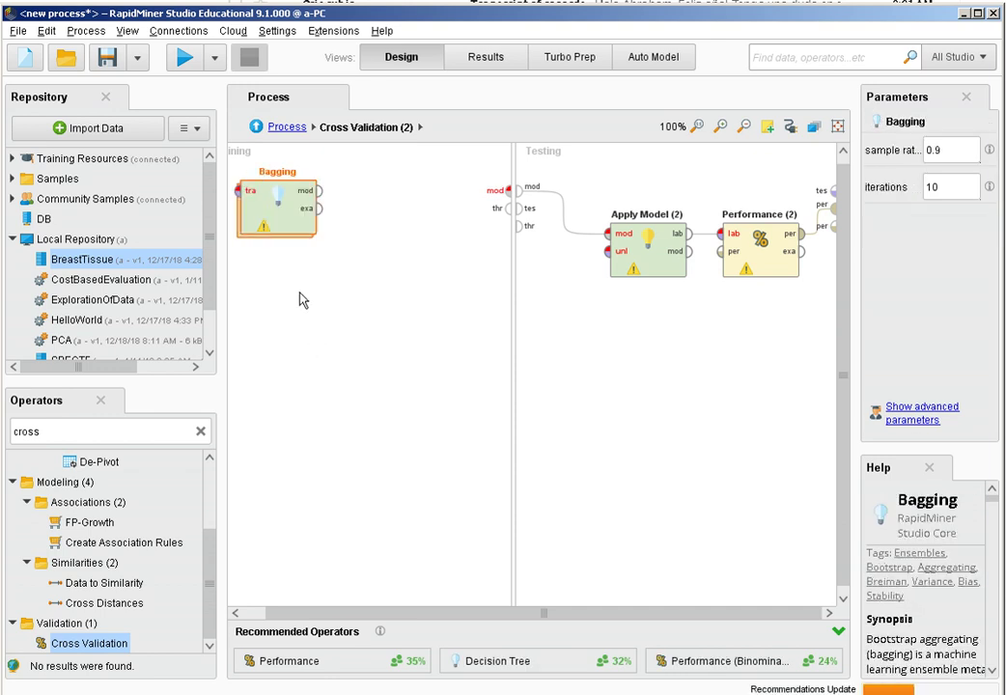
left_click_drag(269, 206, 341, 215)
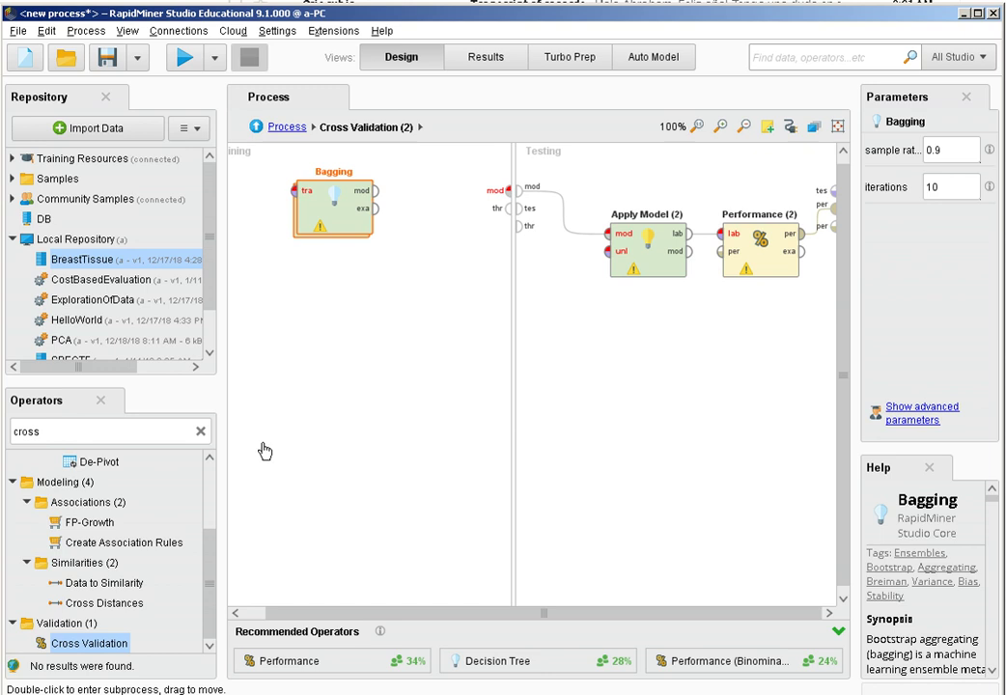
Connect the Training tra port to Bagging's tra input and its mod output to the Training mod port, and return to the main process.
left_click_drag(259, 618, 193, 612)
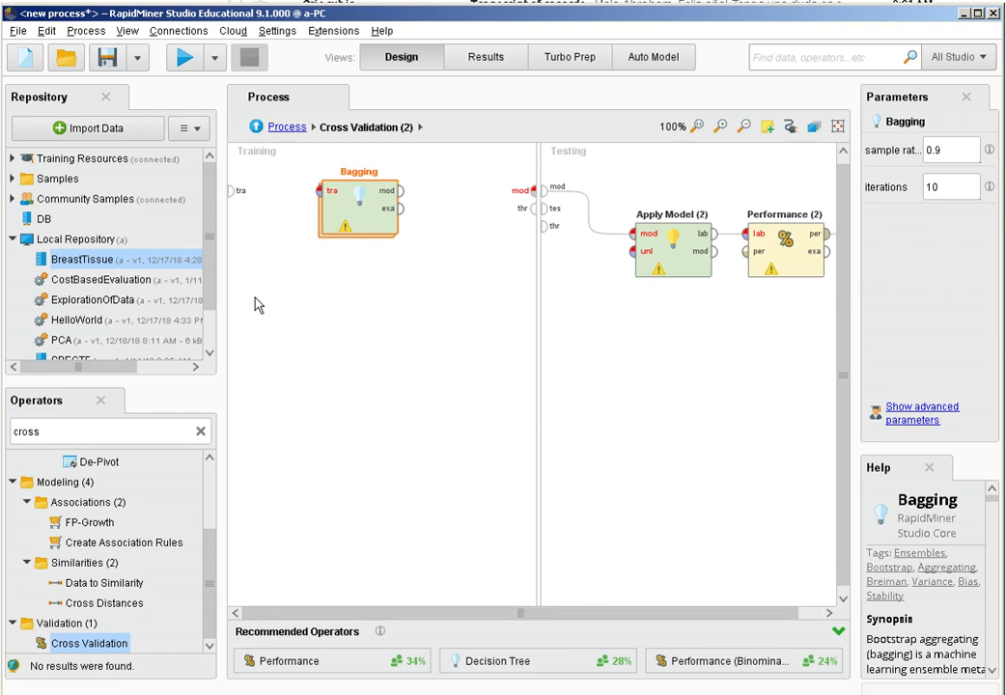
left_click(232, 191)
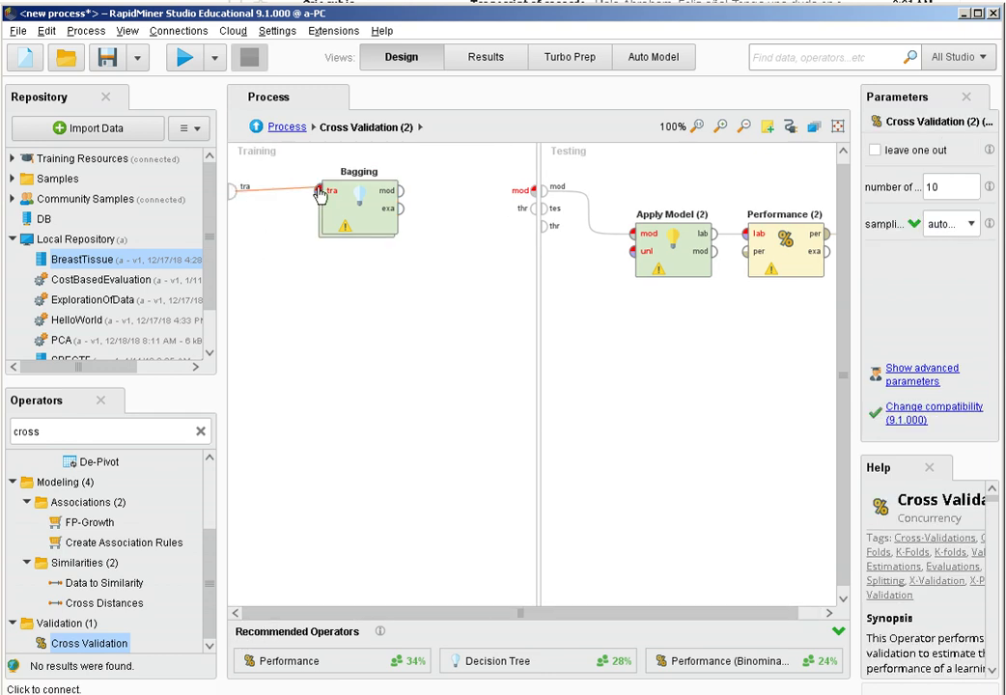
left_click(319, 191)
left_click(399, 193)
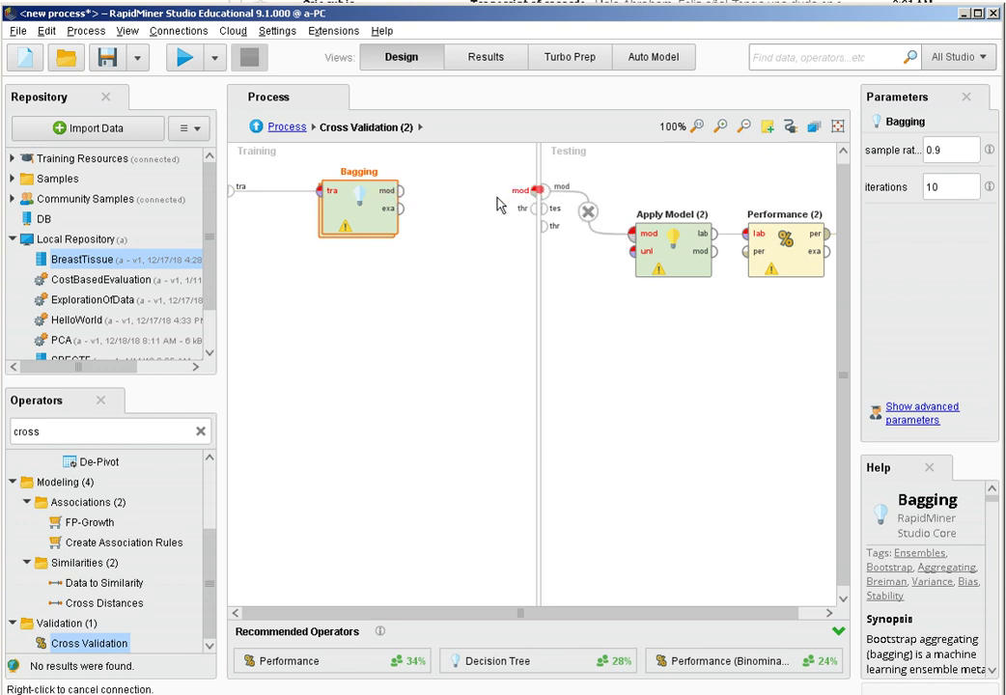
right_click(405, 197)
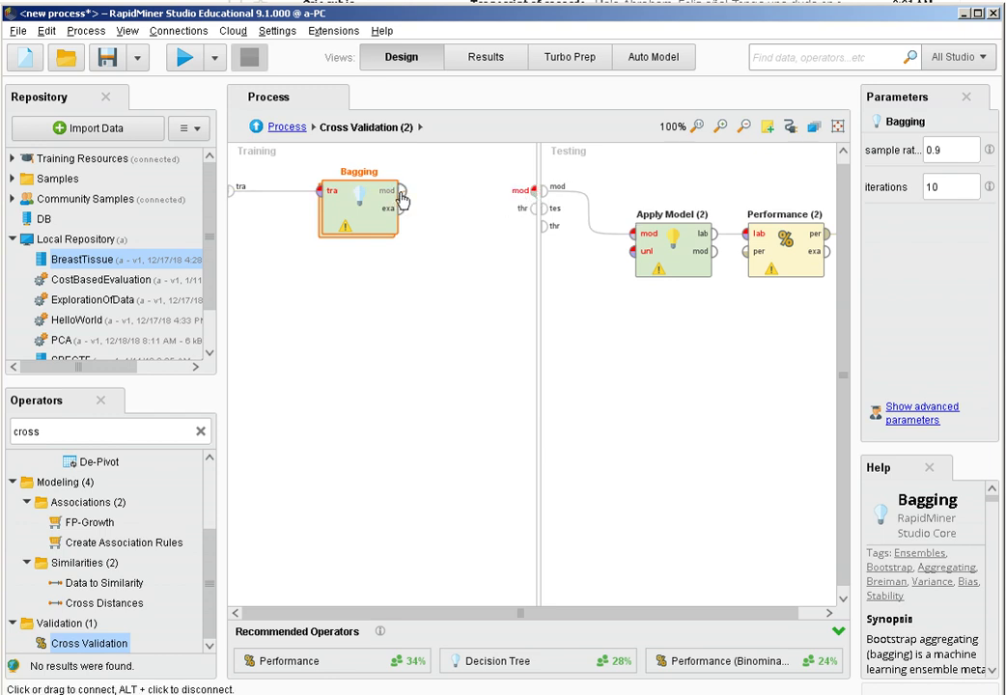
left_click(531, 193)
left_click(288, 128)
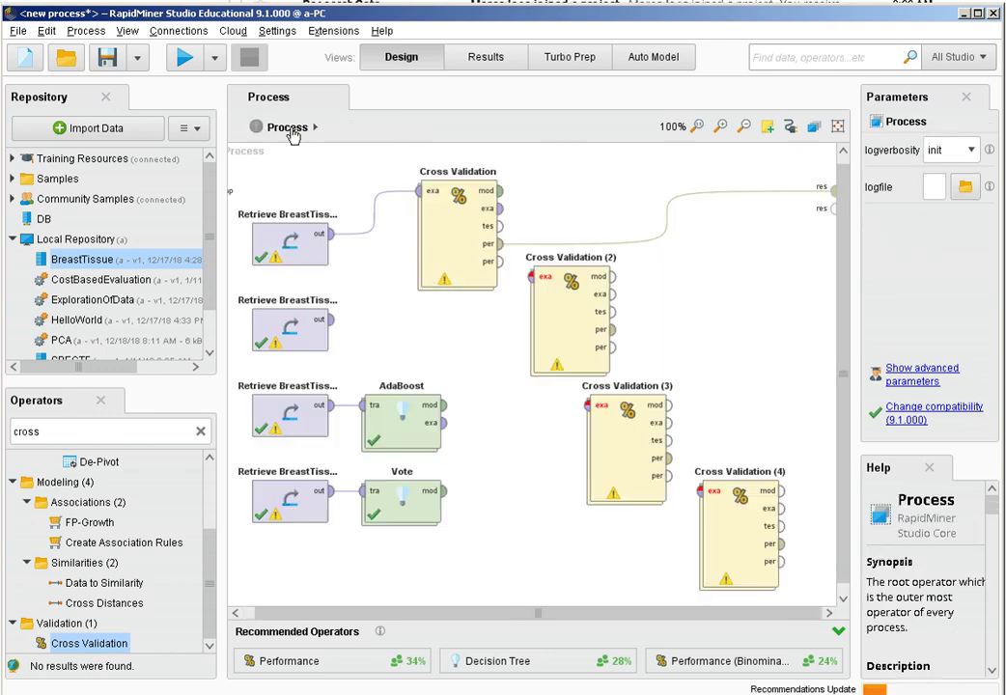
Connect Retrieve BreastTissue (2) to the exa input of Cross Validation (2), and its first per output to the second res port.
left_click(331, 321)
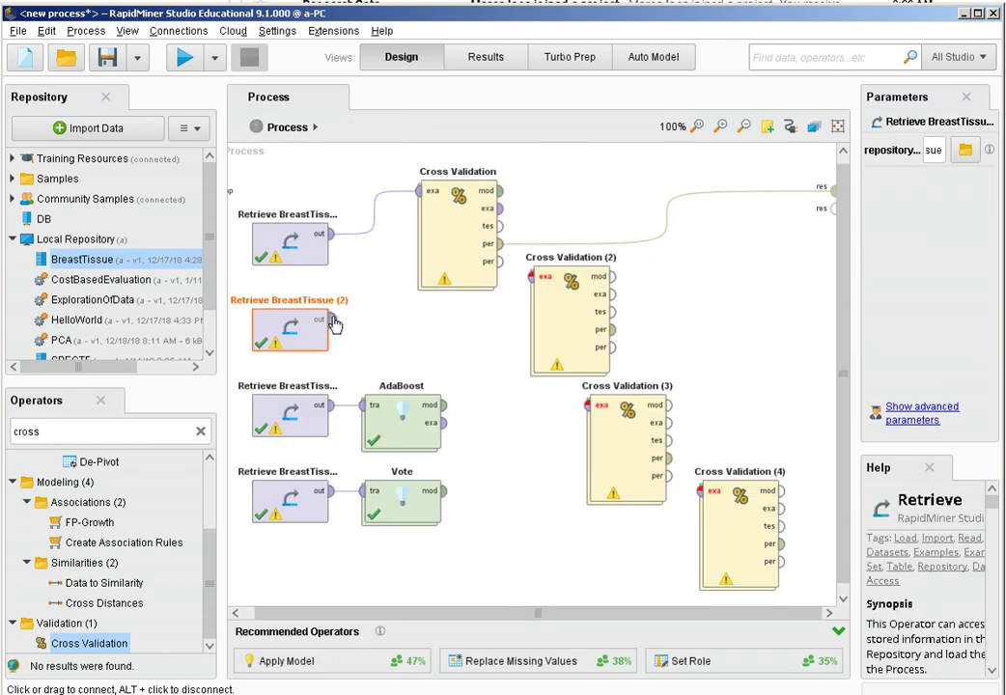
left_click(530, 279)
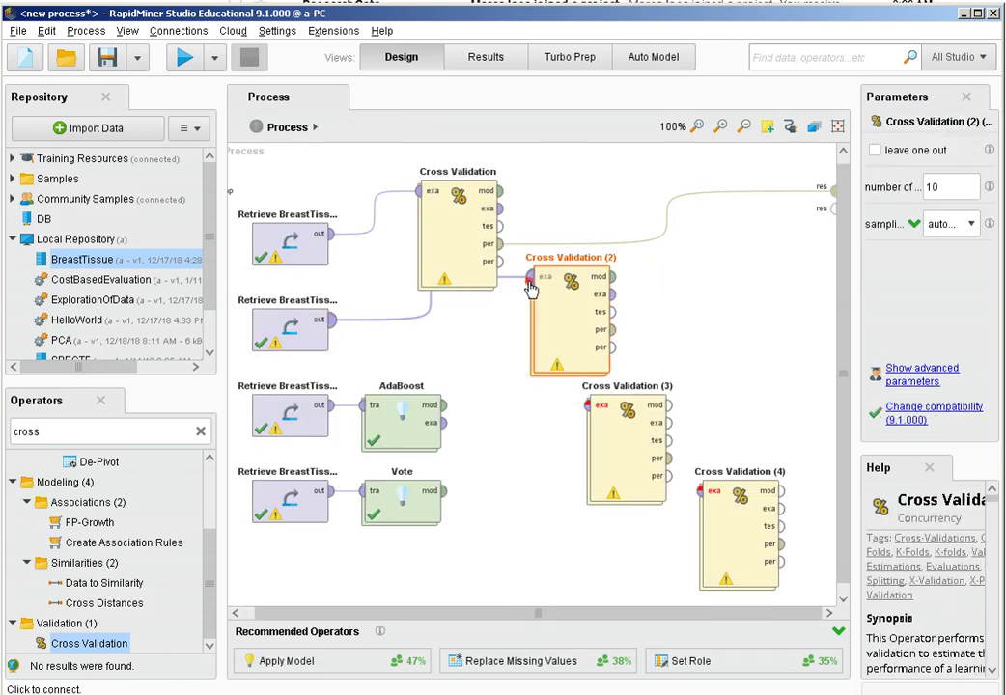
left_click(612, 329)
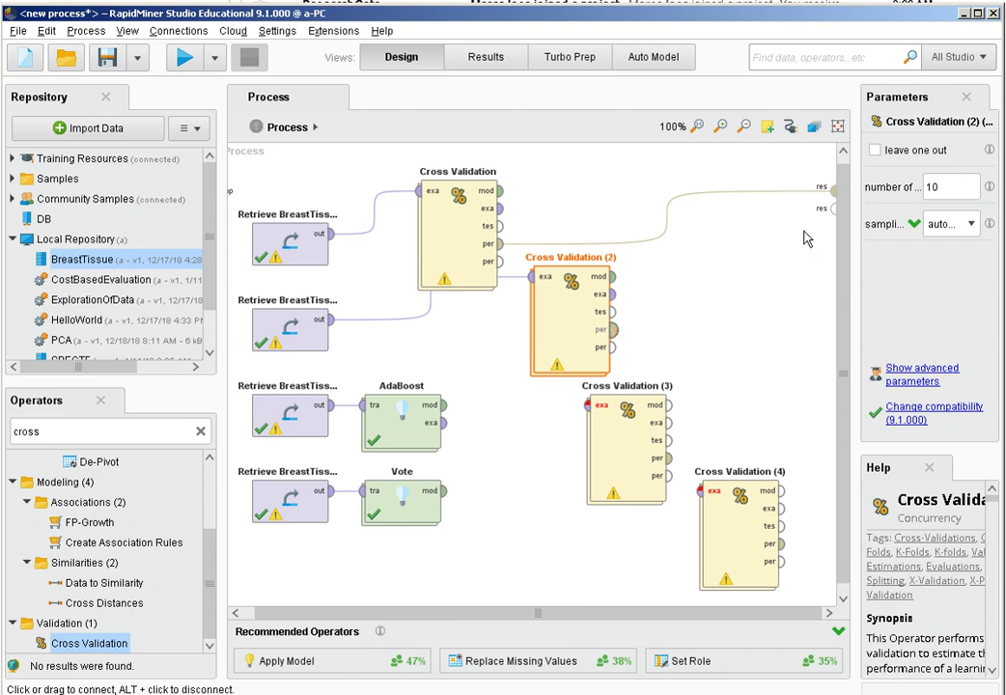
left_click(834, 205)
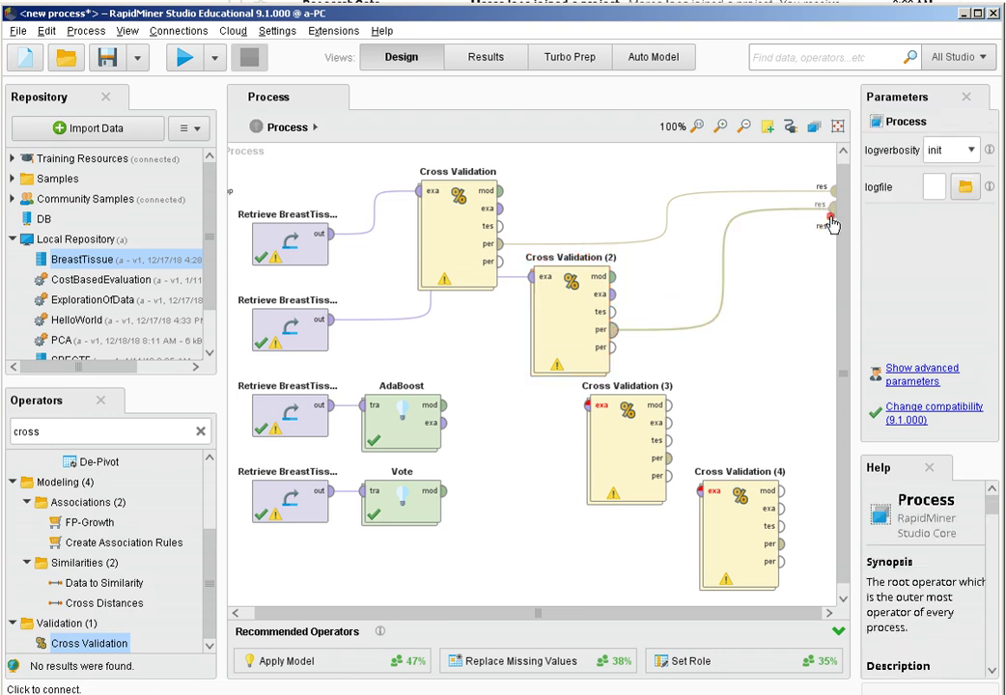
Move AdaBoost from the main process into the Training area of Cross Validation (3), replacing the Decision Tree (8) operator there.
left_click(406, 416)
right_click(405, 417)
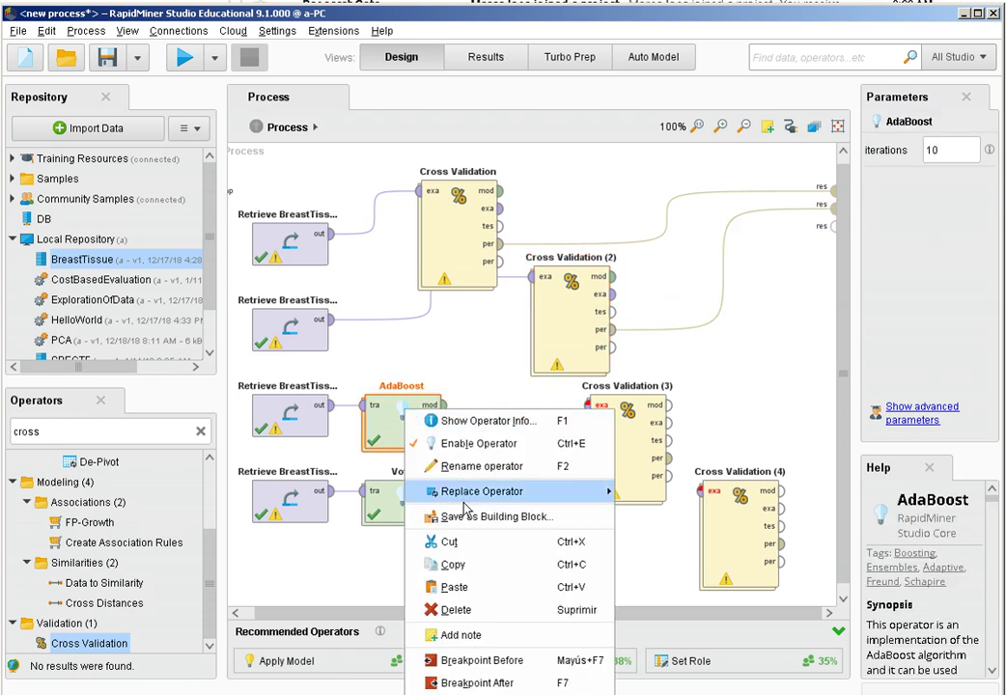
left_click(466, 542)
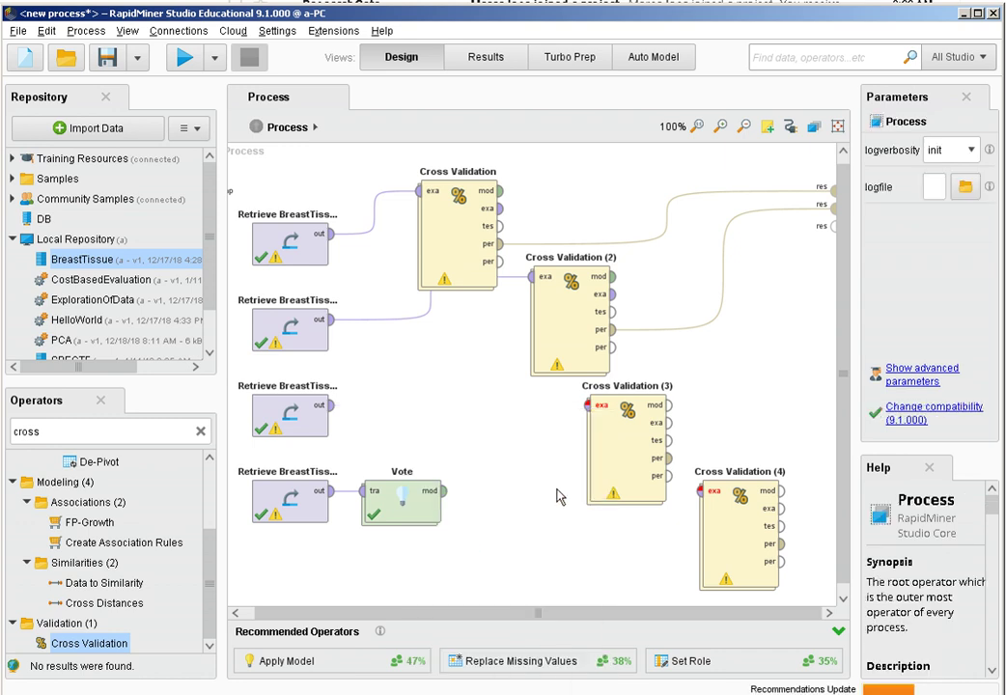
left_click(618, 441)
double_click(618, 441)
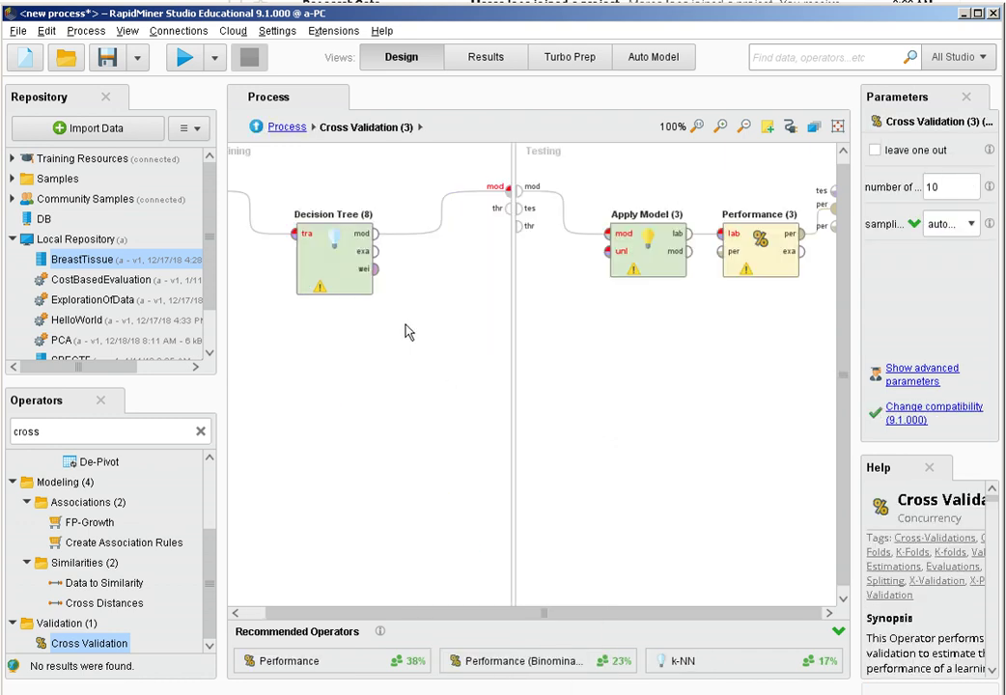
left_click_drag(406, 331, 265, 199)
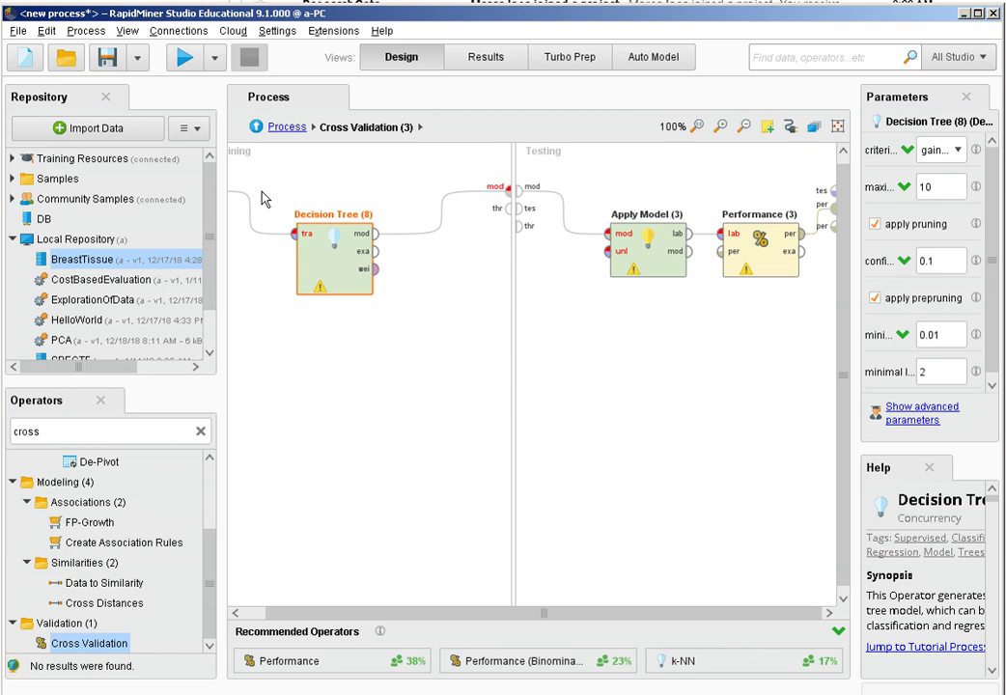
key("Delete")
right_click(265, 199)
left_click(358, 326)
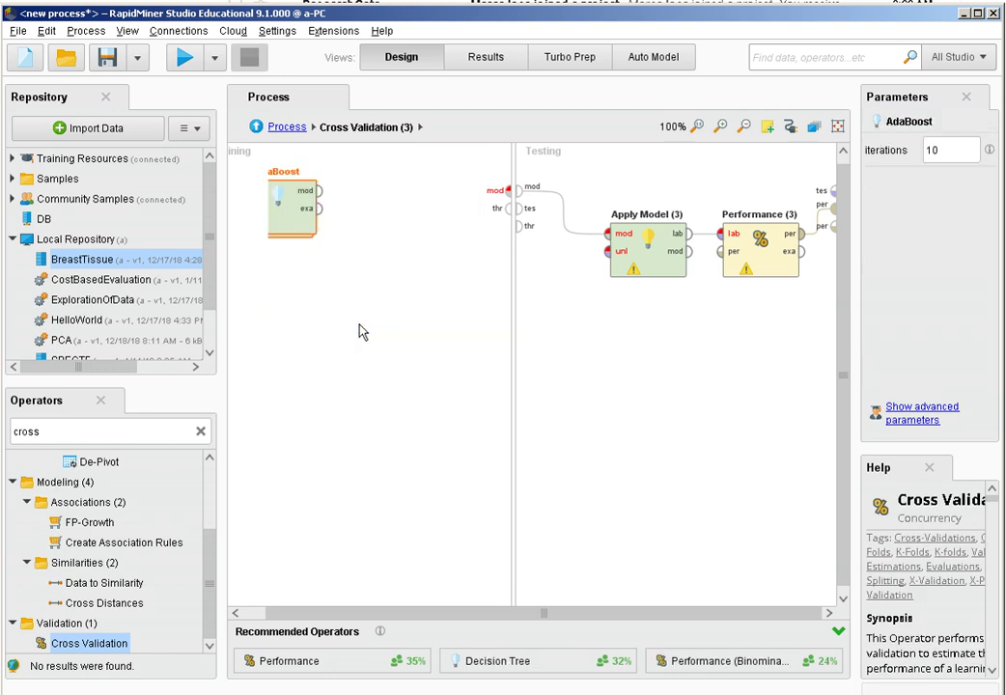
Connect AdaBoost's mod output to the Training mod port and the Training tra port to its tra input, and return to the main process.
mouse_move(316, 232)
left_mouse_down()
mouse_move(373, 232)
mouse_move(507, 189)
left_mouse_up()
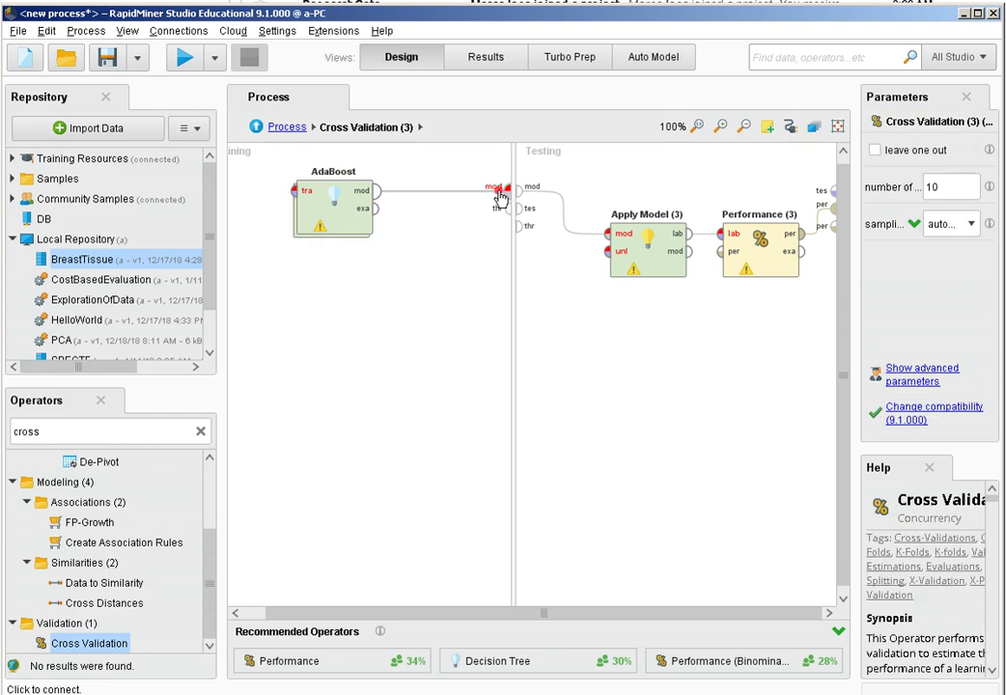
left_click(259, 615)
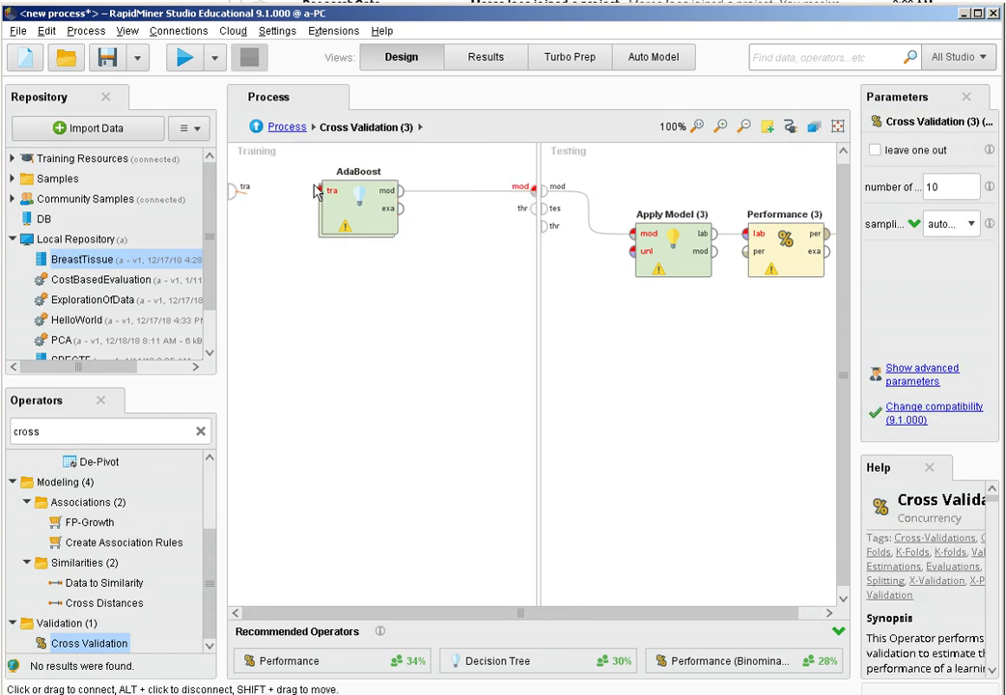
left_click(233, 194)
left_click(320, 191)
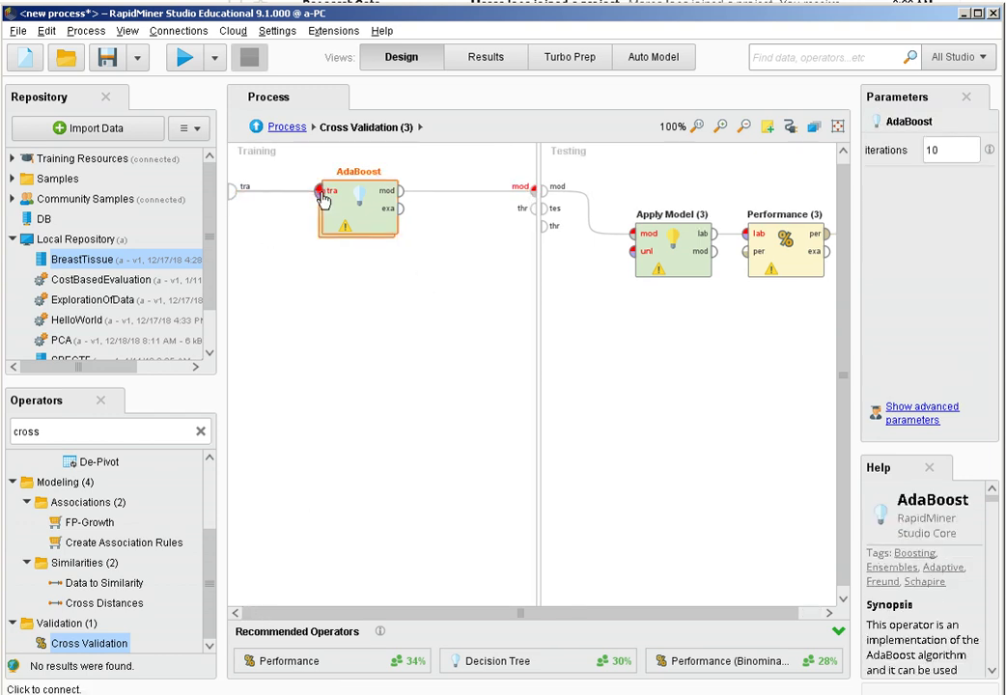
left_click(283, 131)
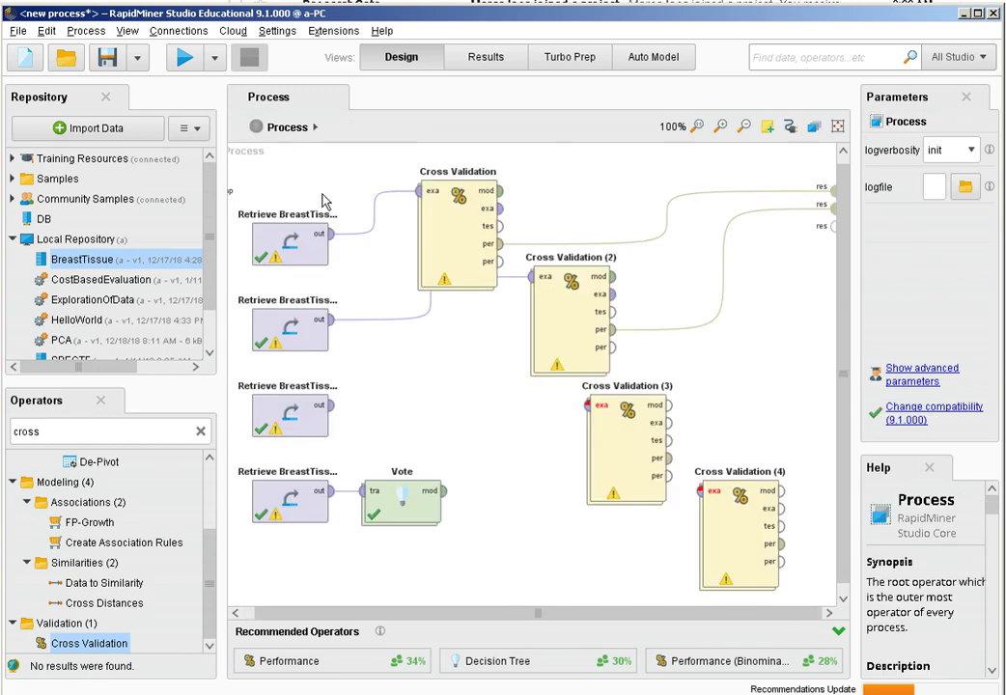
Connect Retrieve BreastTissue (3) to Cross Validation (3), move that operator closer to it, and link its first per output to the third res port.
left_click(332, 407)
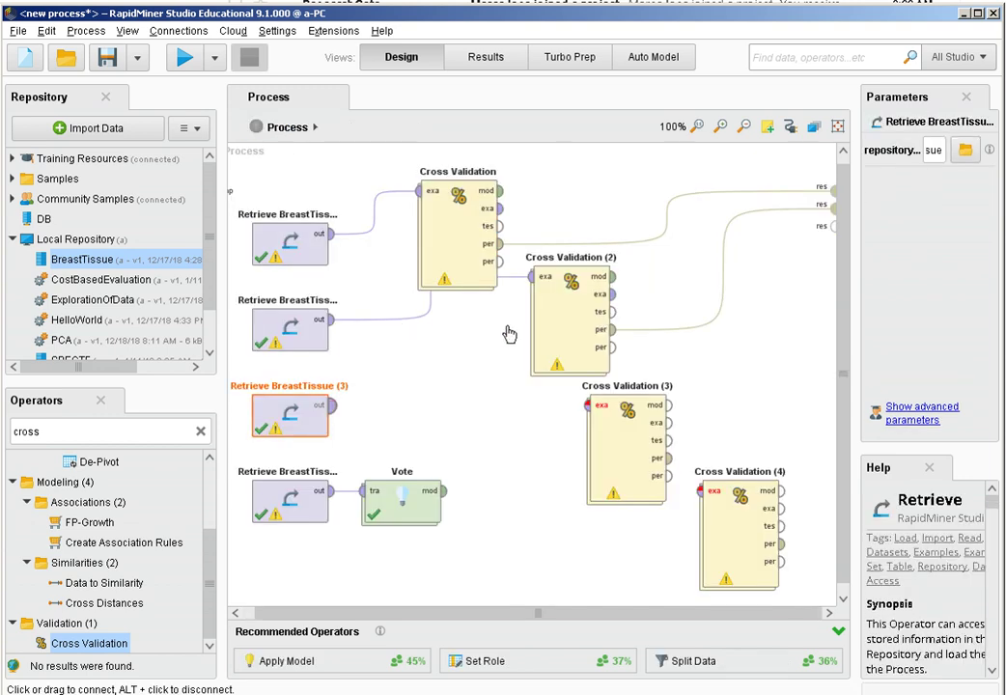
left_click(583, 409)
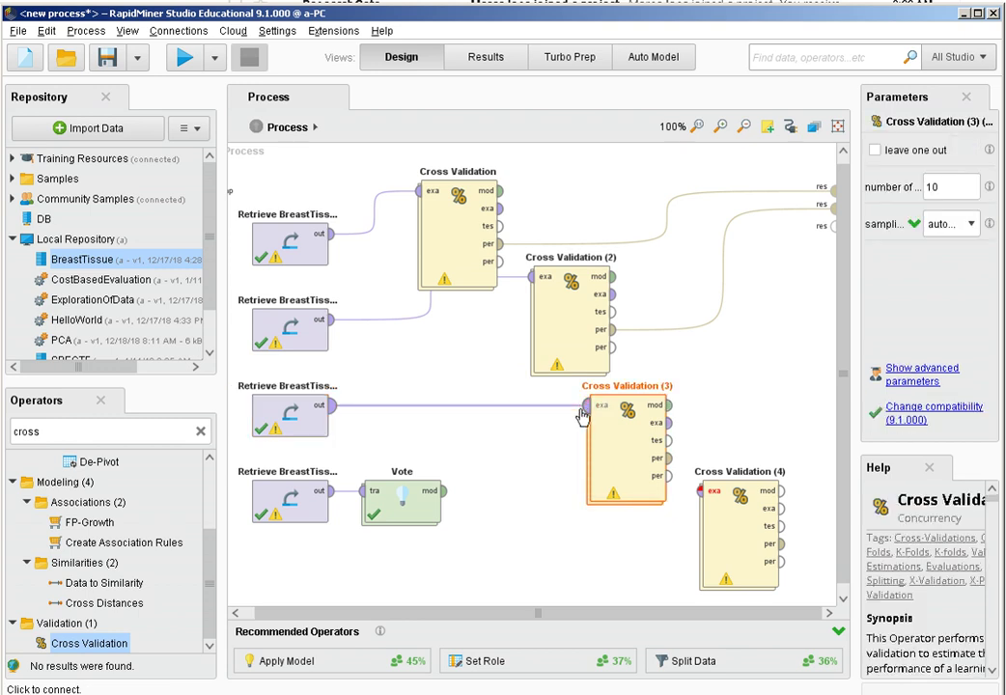
left_click_drag(618, 438, 451, 385)
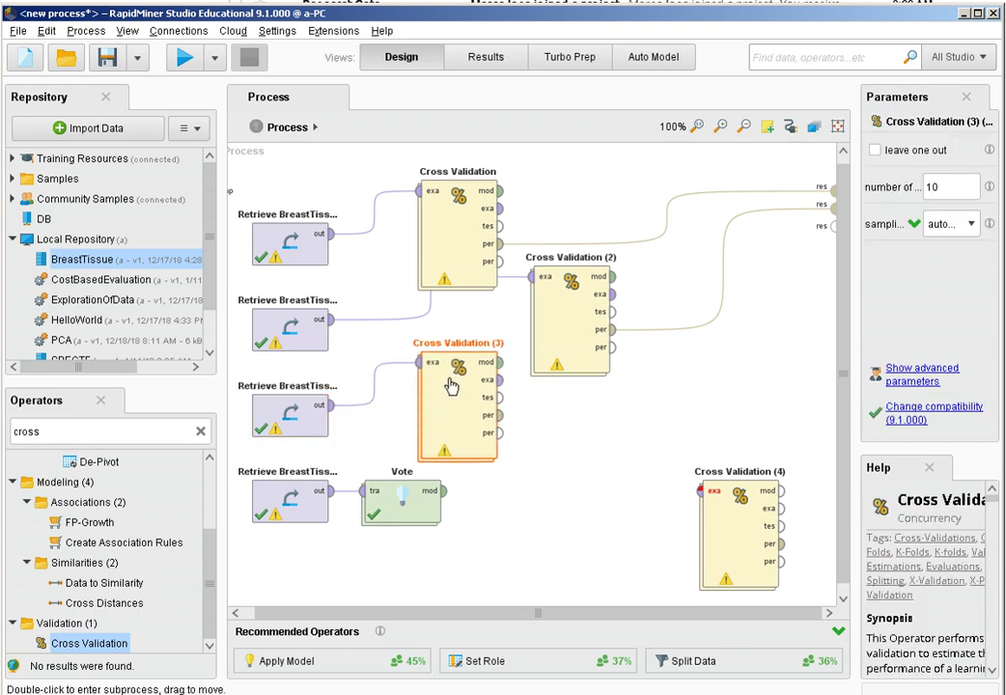
left_click(501, 416)
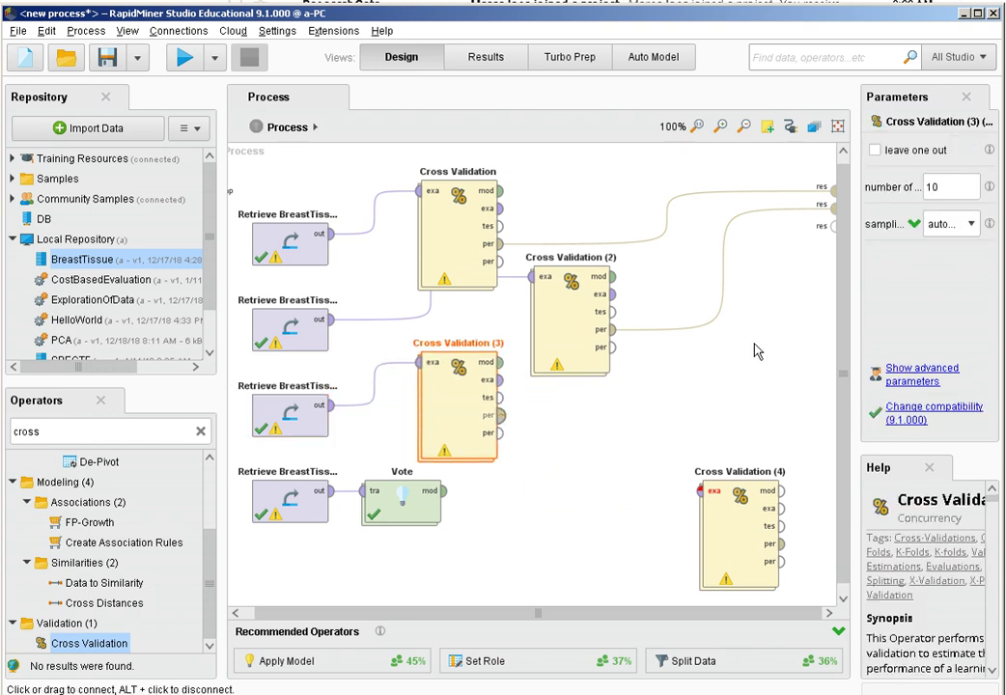
left_click(835, 228)
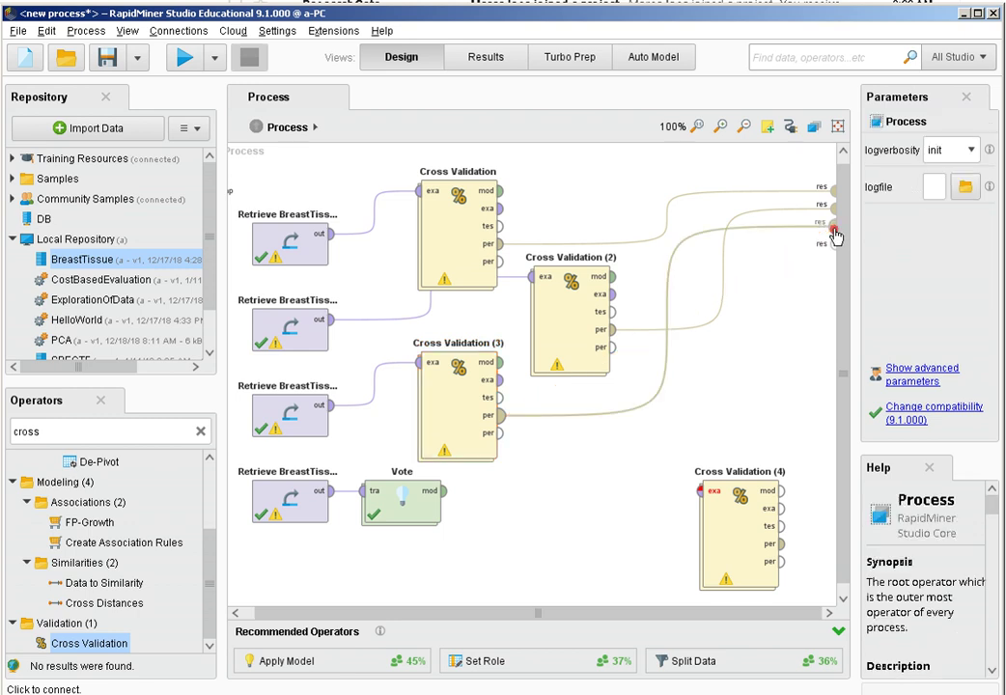
Move Vote into the Training area of Cross Validation (4) in place of its Decision Tree, shifting Cross Validation (4) closer to the Retrieve operators.
right_click(402, 497)
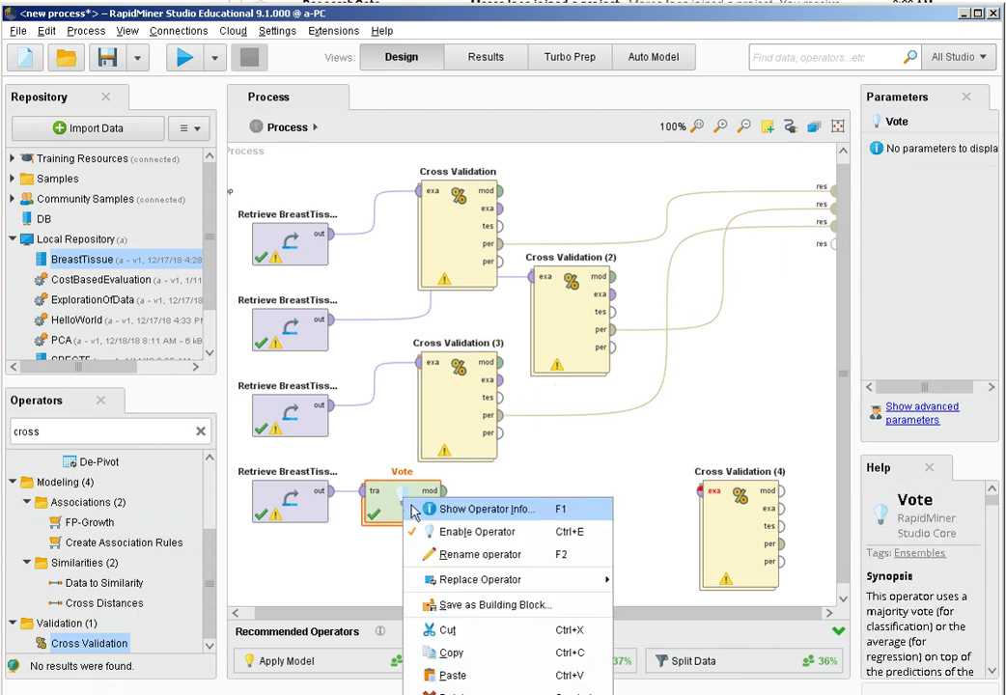
left_click(463, 630)
left_click_drag(714, 522, 594, 514)
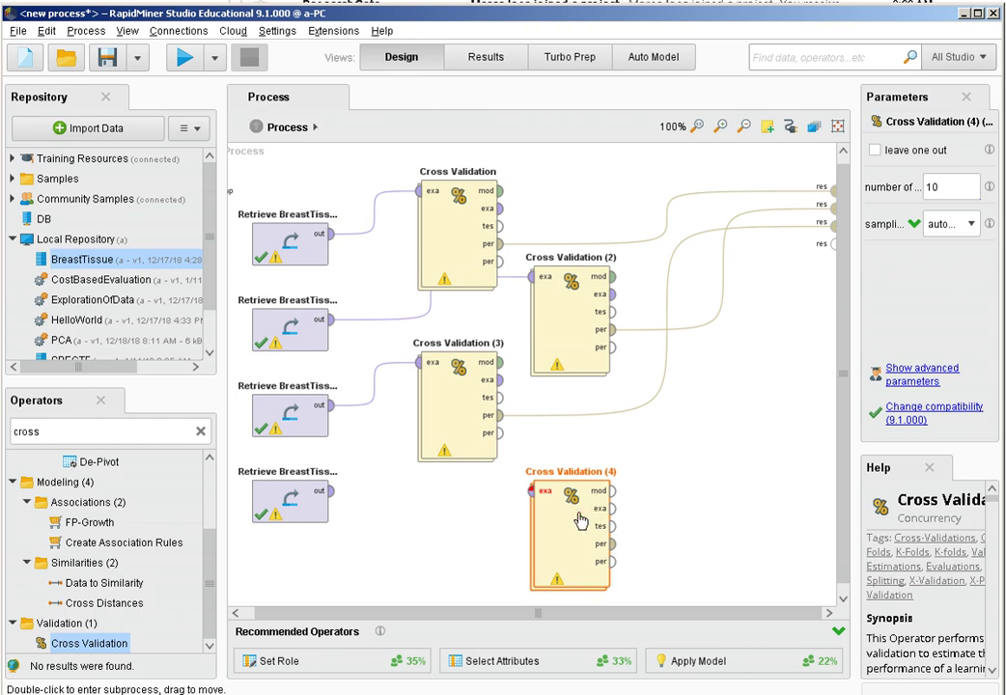
double_click(580, 521)
left_click_drag(401, 327, 266, 198)
key("ctrl+x")
right_click(266, 198)
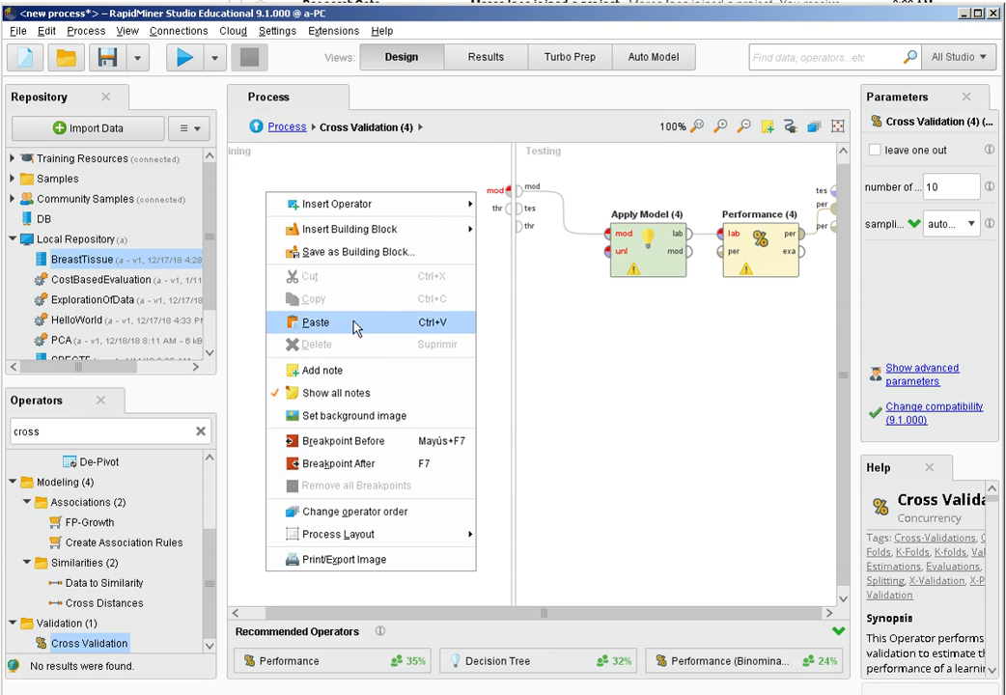
left_click(354, 328)
Connect Vote's mod output to the Training mod port and the Training tra port to Vote's tra input, and return to the main process.
left_click_drag(276, 213, 511, 192)
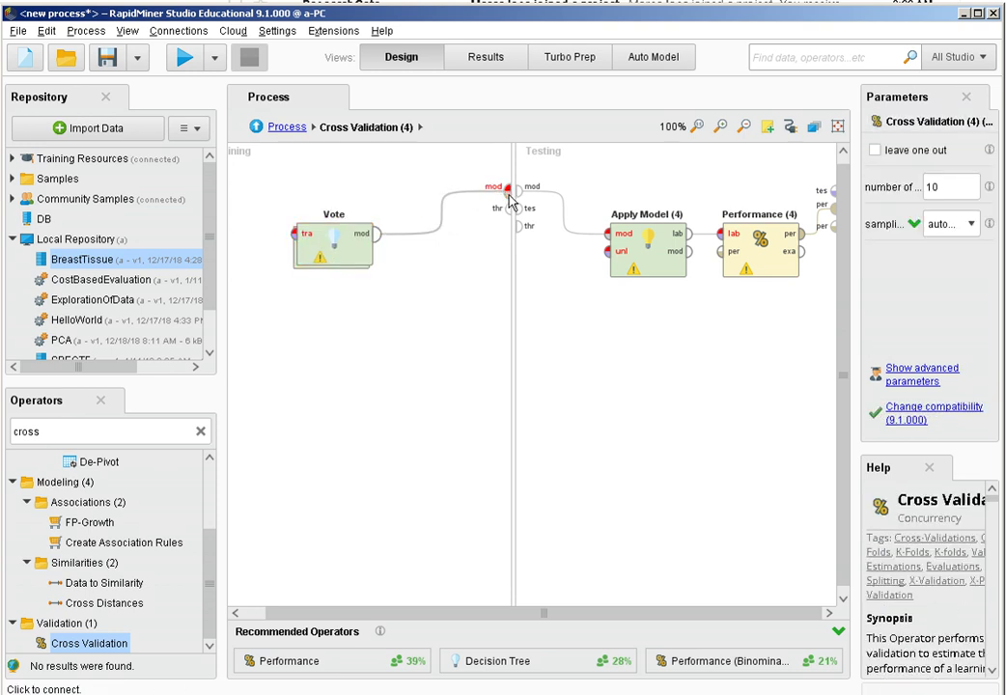
left_click(250, 615)
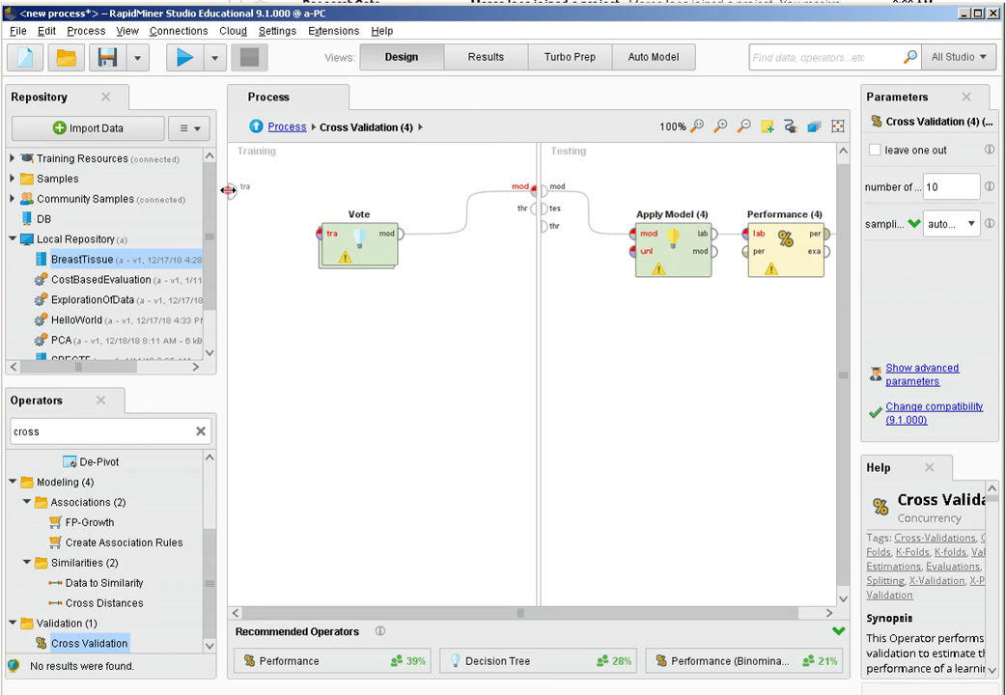
left_click_drag(228, 190, 322, 244)
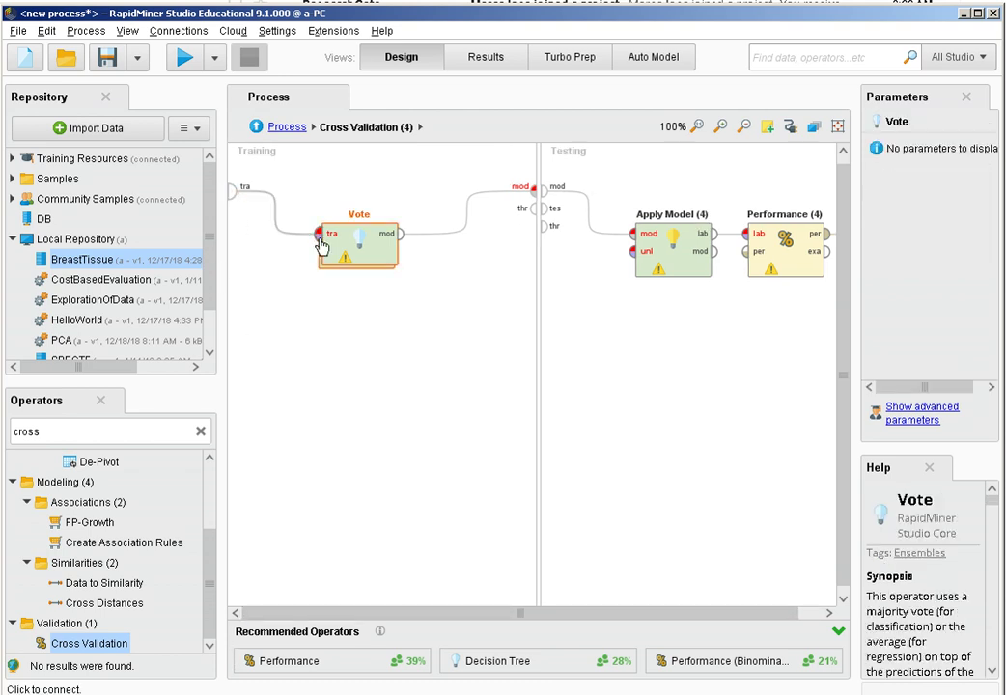
left_click(276, 129)
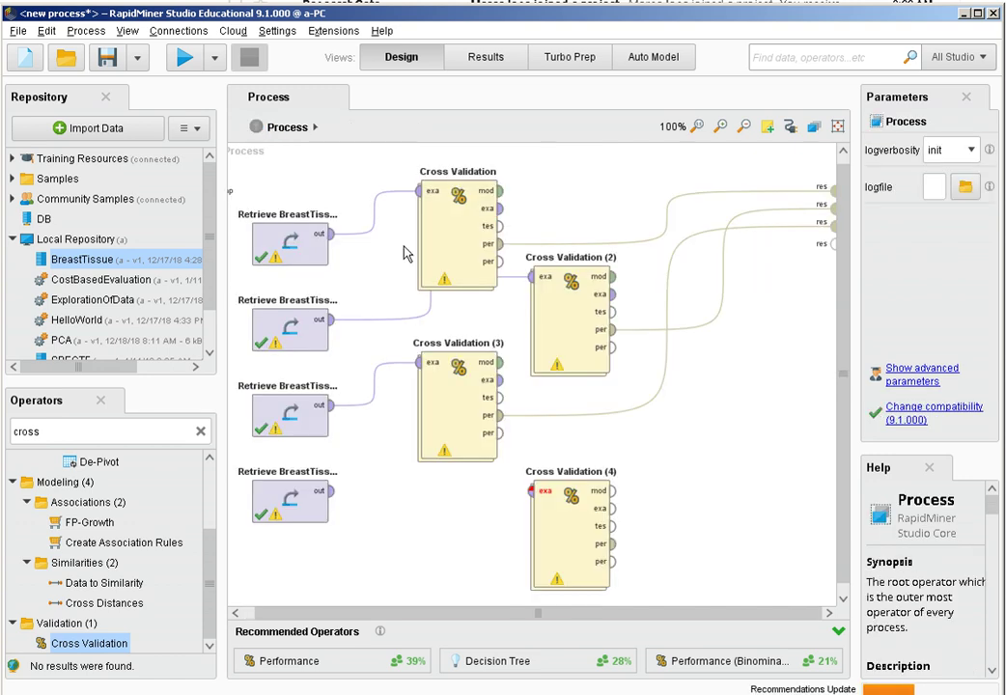
Connect the lowest Retrieve BreastTissue operator to the exa input of Cross Validation (4), and its first per output to the fourth res port.
left_click_drag(334, 497, 531, 494)
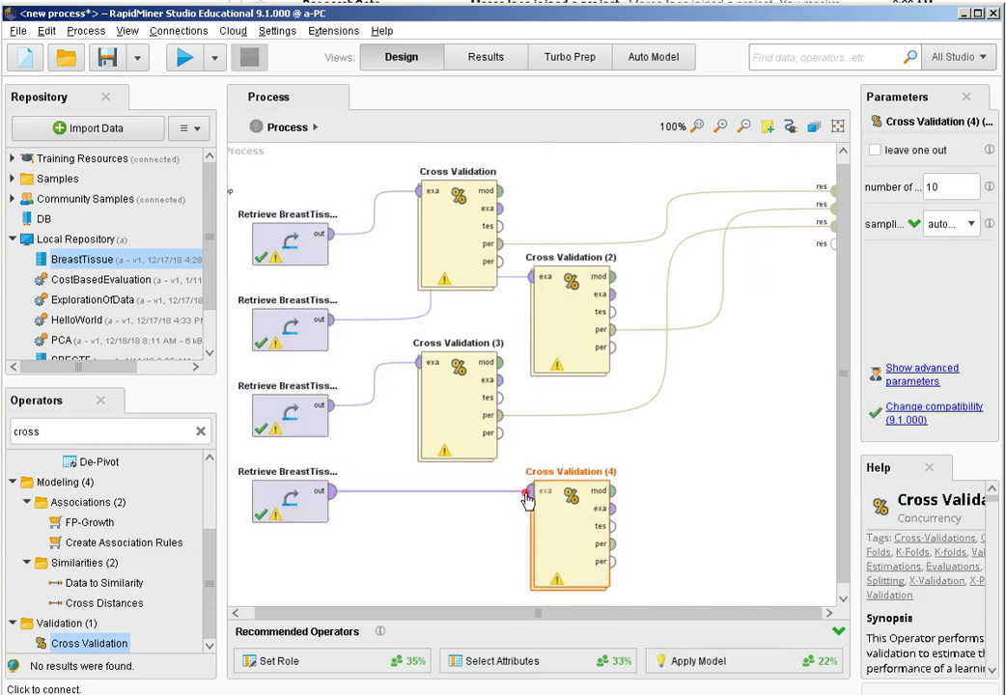
left_click(612, 544)
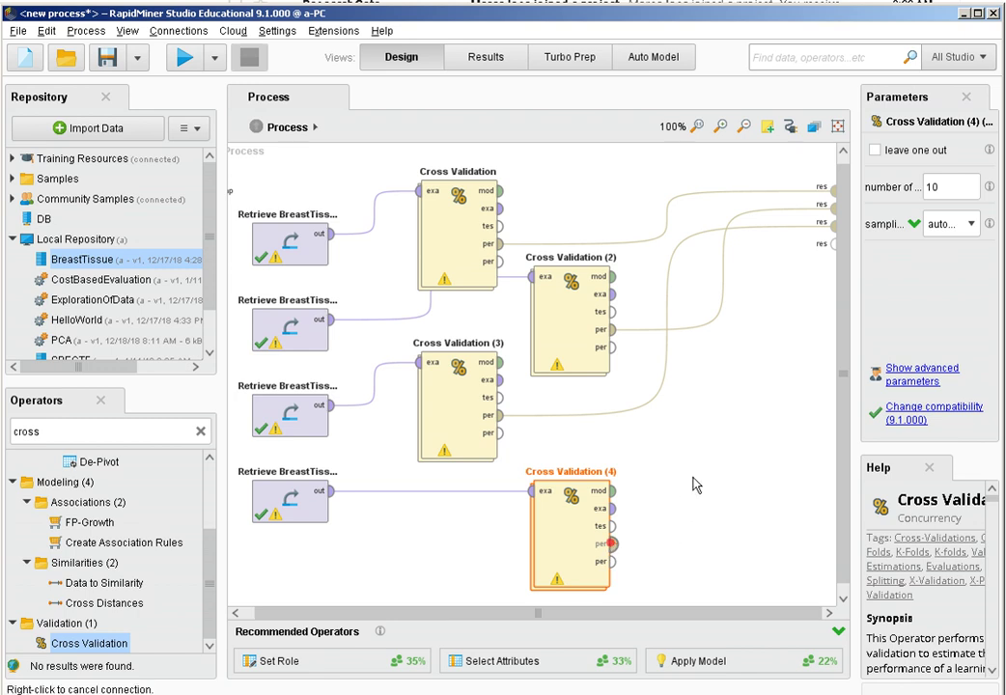
left_click(834, 242)
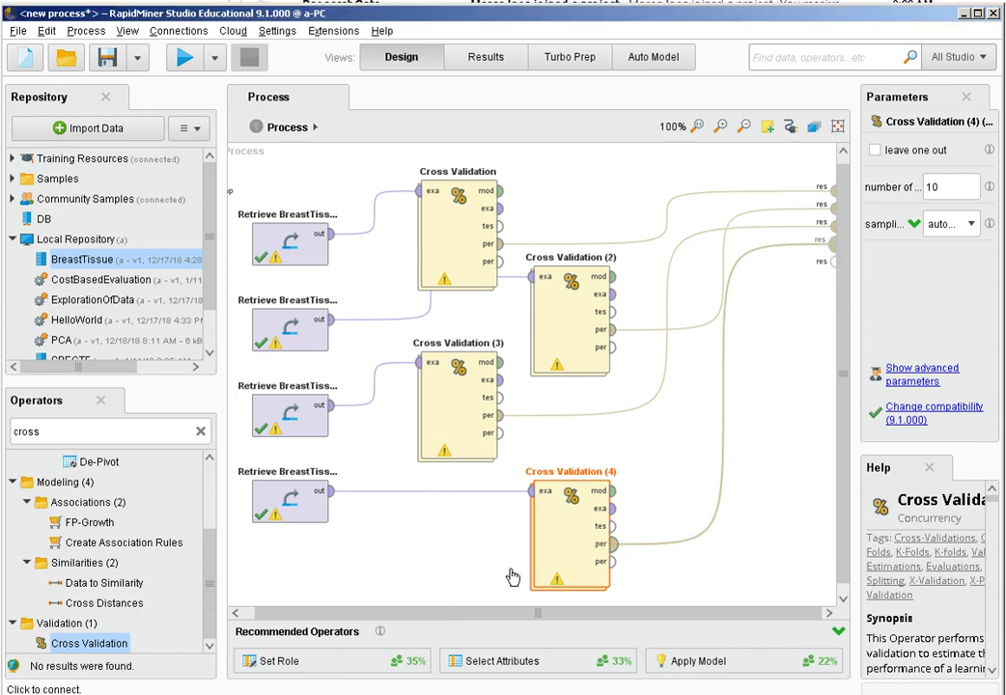
Try to run the process, and connect the Testing tes port to Apply Model's unl input inside the first Cross Validation.
left_click(190, 61)
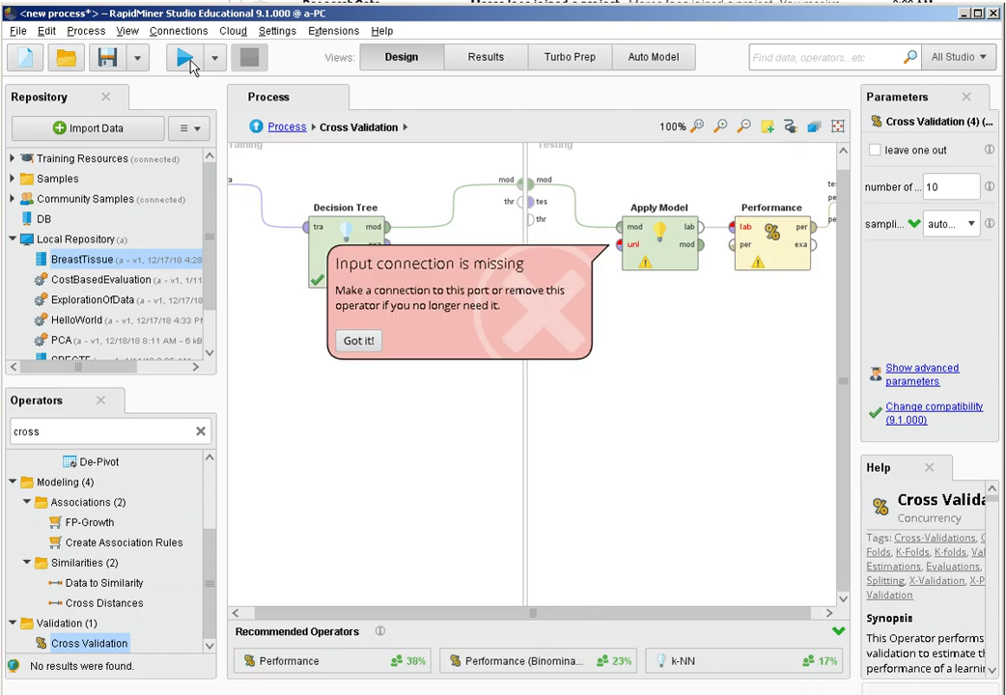
left_click(359, 342)
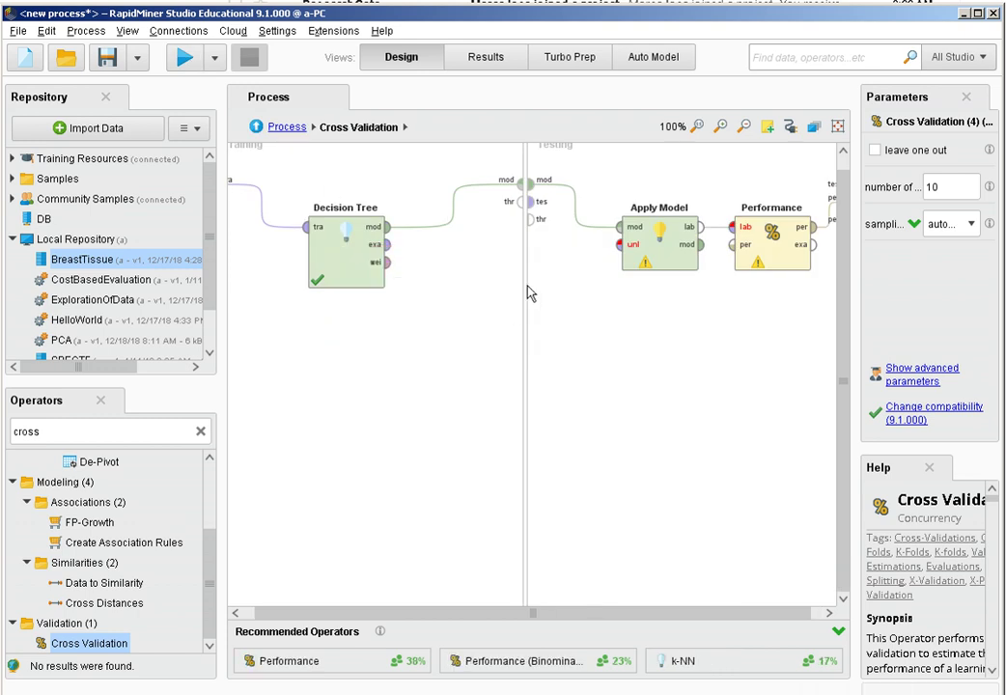
left_click(530, 201)
left_click(618, 246)
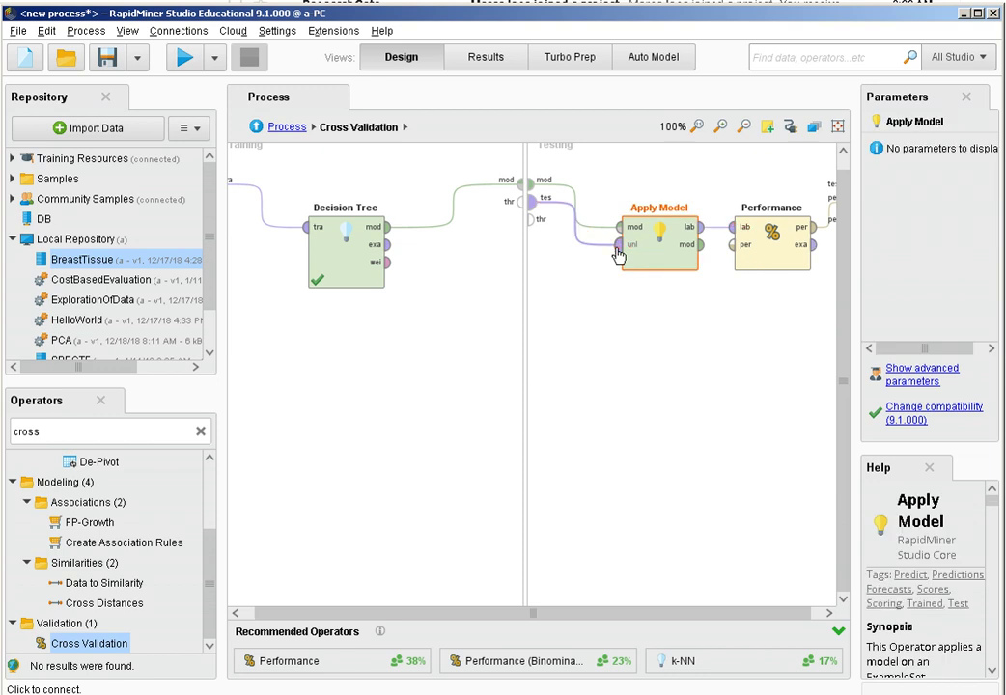
Connect the Testing tes port to Apply Model (2)'s unl input inside Cross Validation (2), deleting the accidentally added comment.
left_click(299, 129)
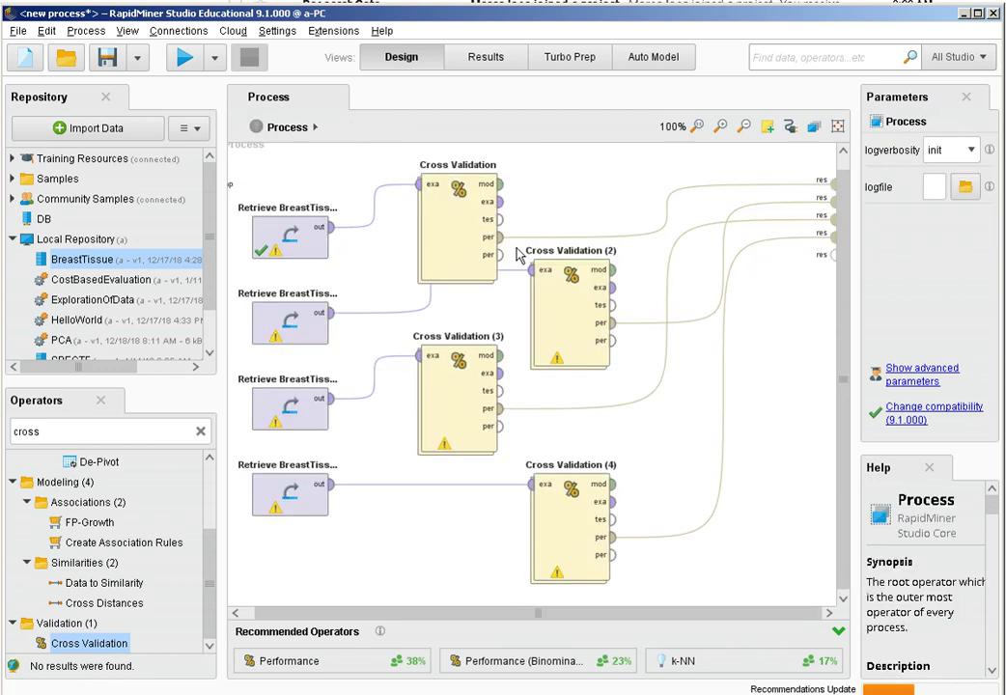
double_click(545, 287)
double_click(555, 293)
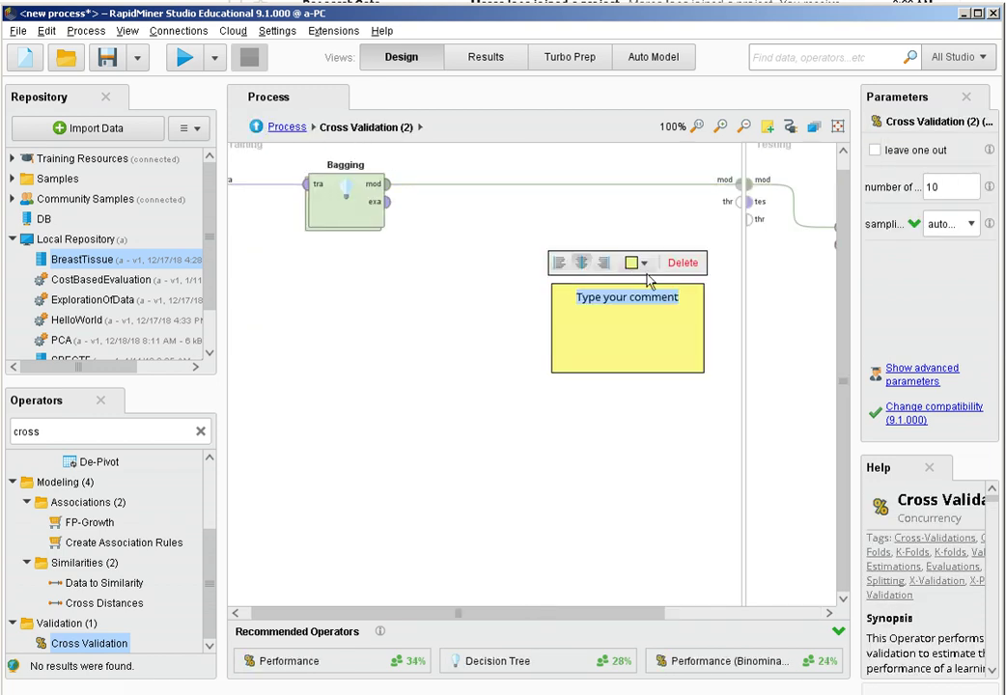
left_click(683, 266)
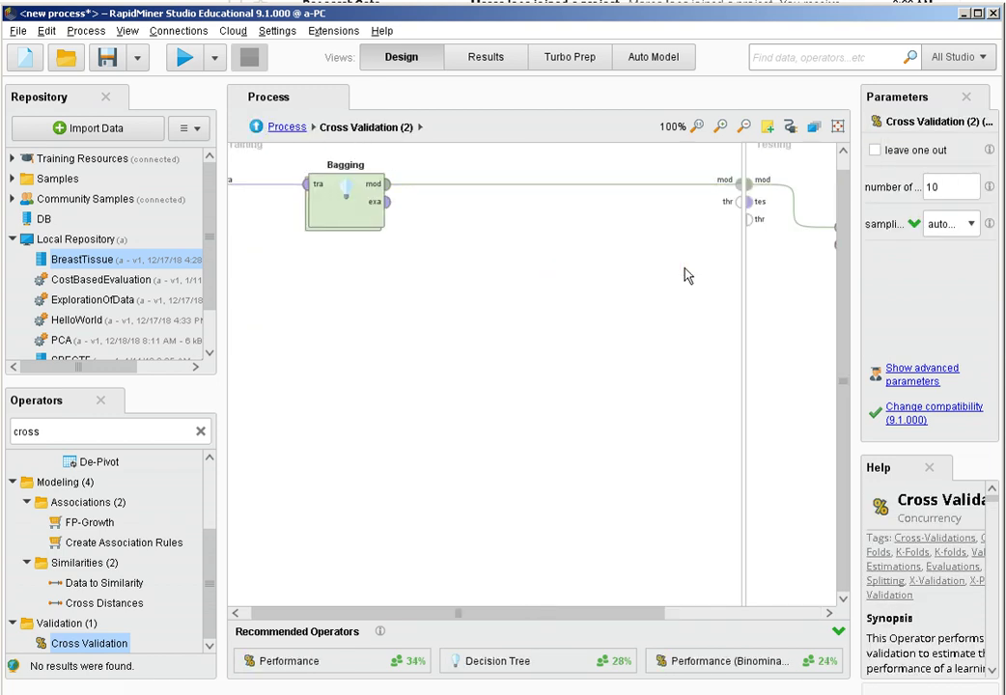
left_click(792, 614)
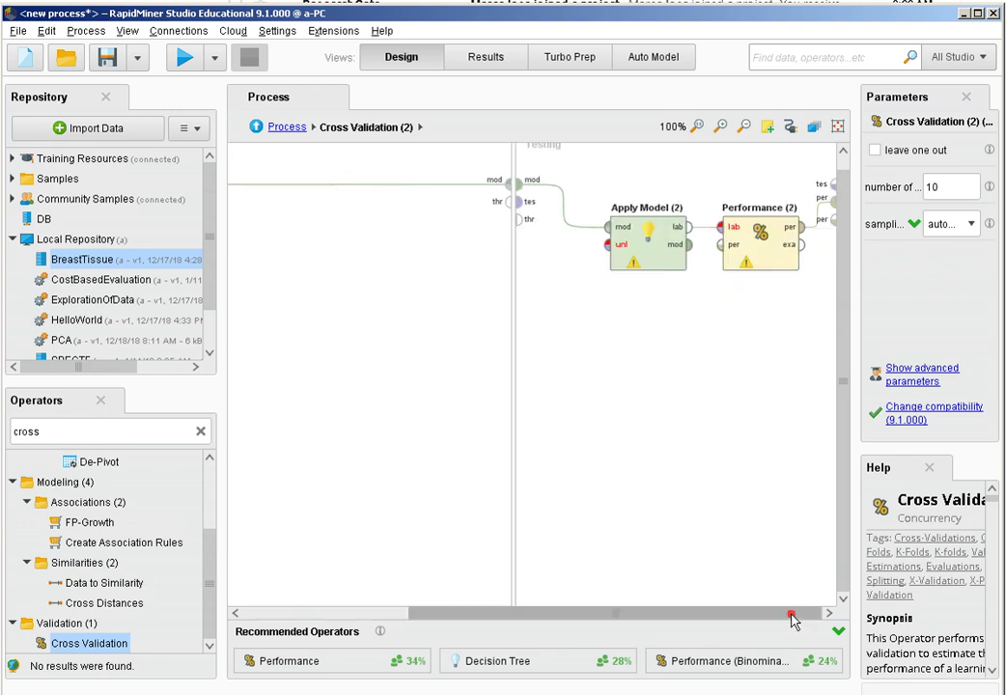
left_click(519, 201)
left_click(608, 245)
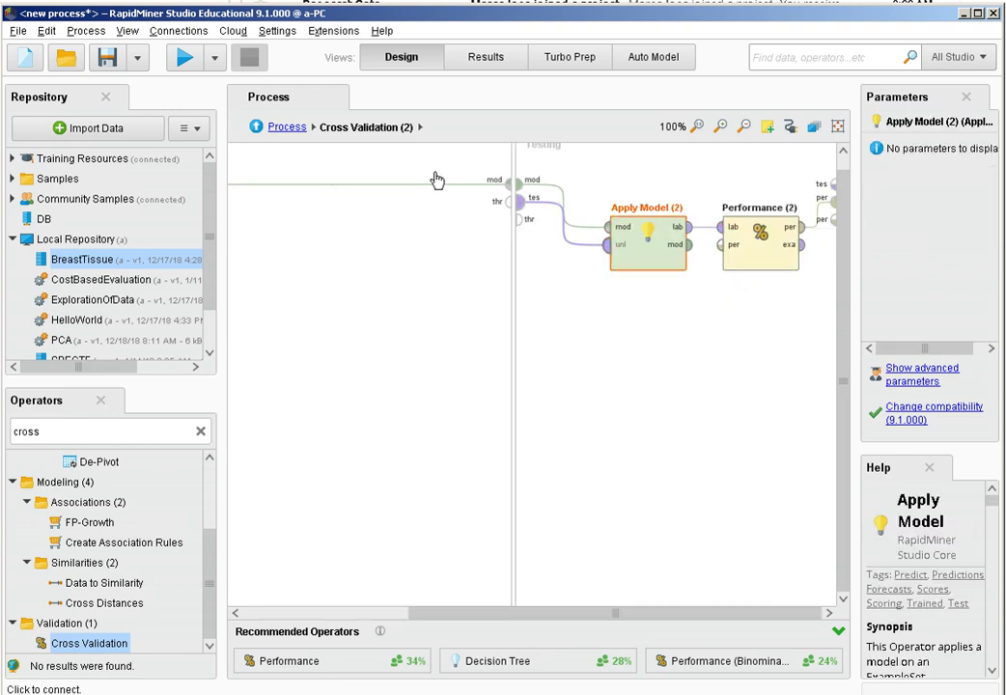
Connect the Testing tes port to Apply Model (3)'s unl input inside Cross Validation (3).
left_click(299, 129)
left_click(474, 415)
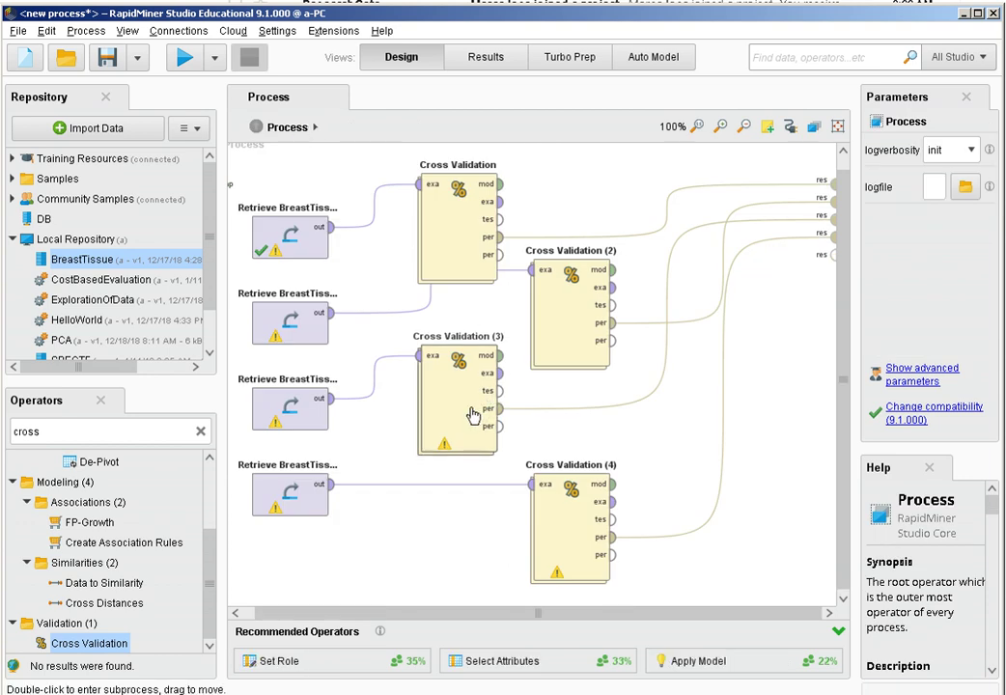
double_click(474, 414)
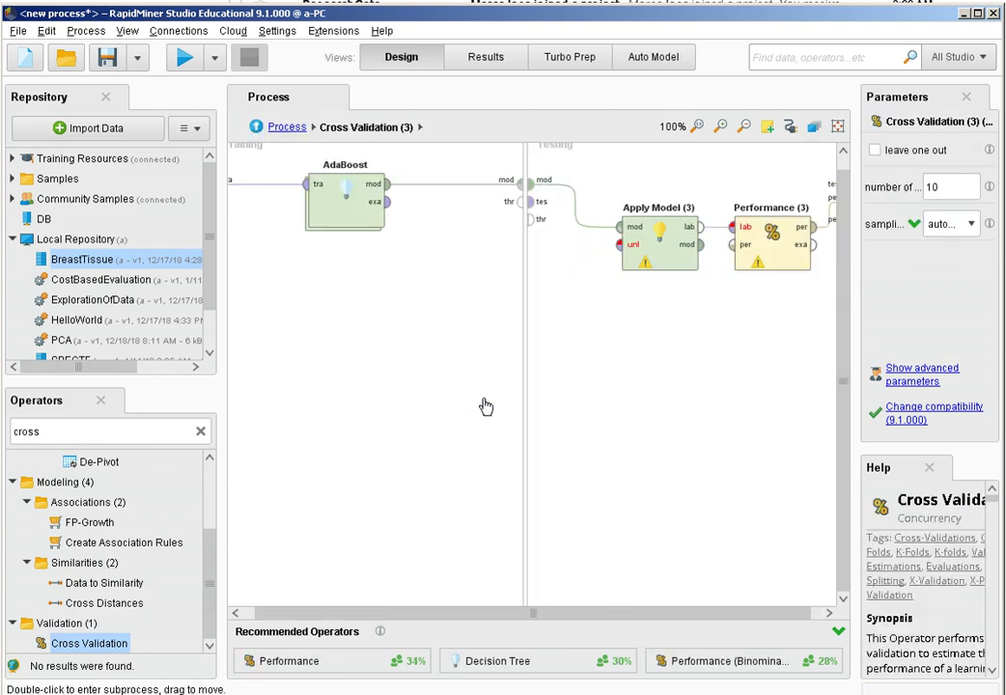
left_click(530, 203)
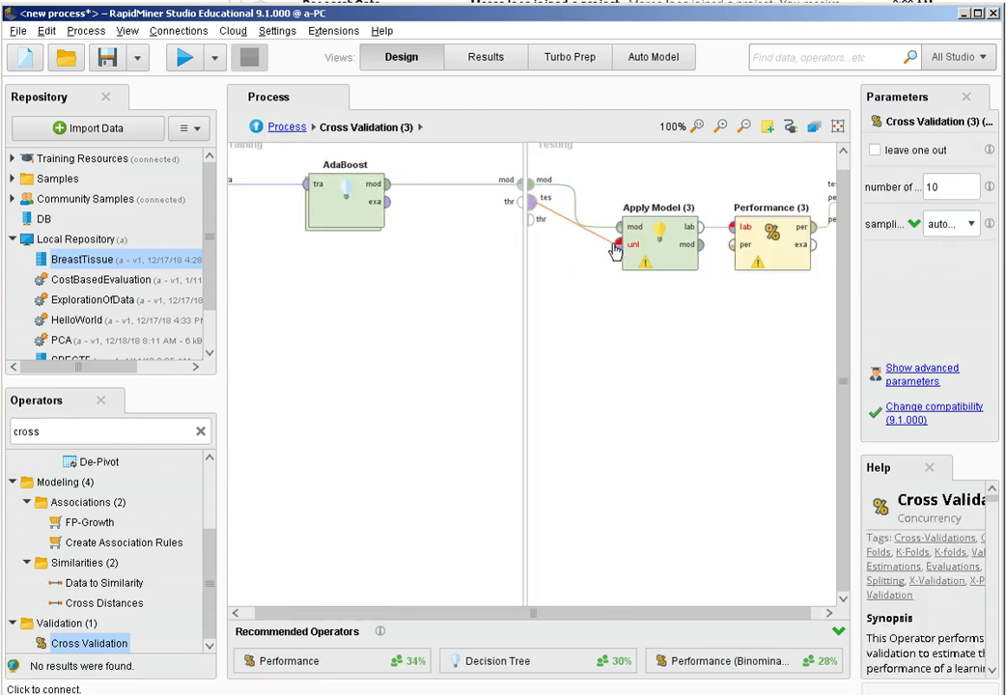
left_click(615, 249)
Connect the Testing tes port to Apply Model (4)'s unl input inside Cross Validation (4), and run the main process.
left_click(294, 130)
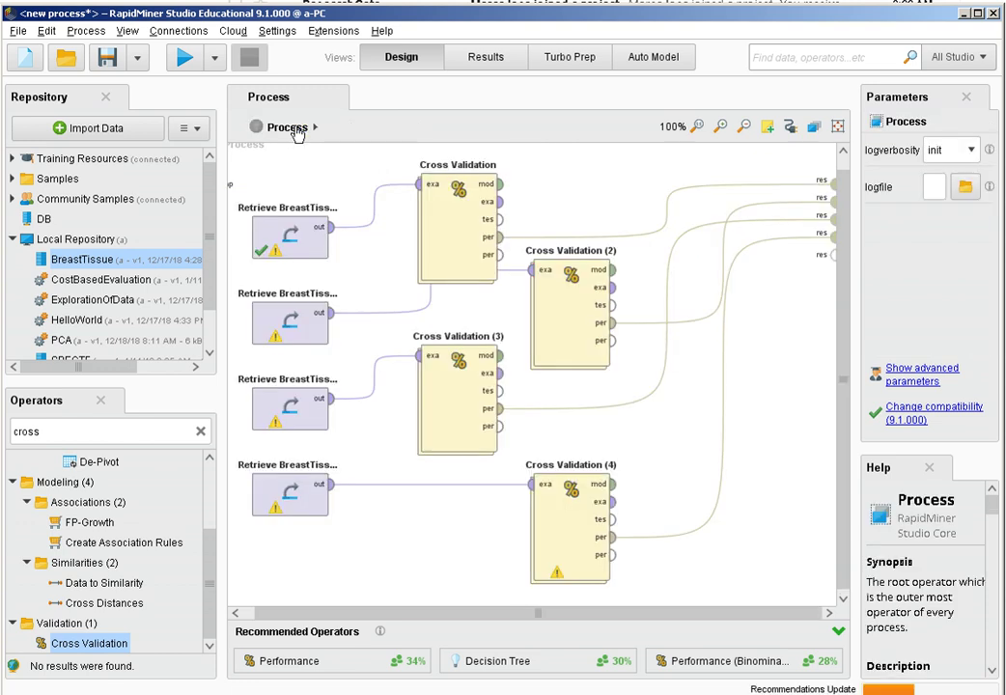
left_click(570, 524)
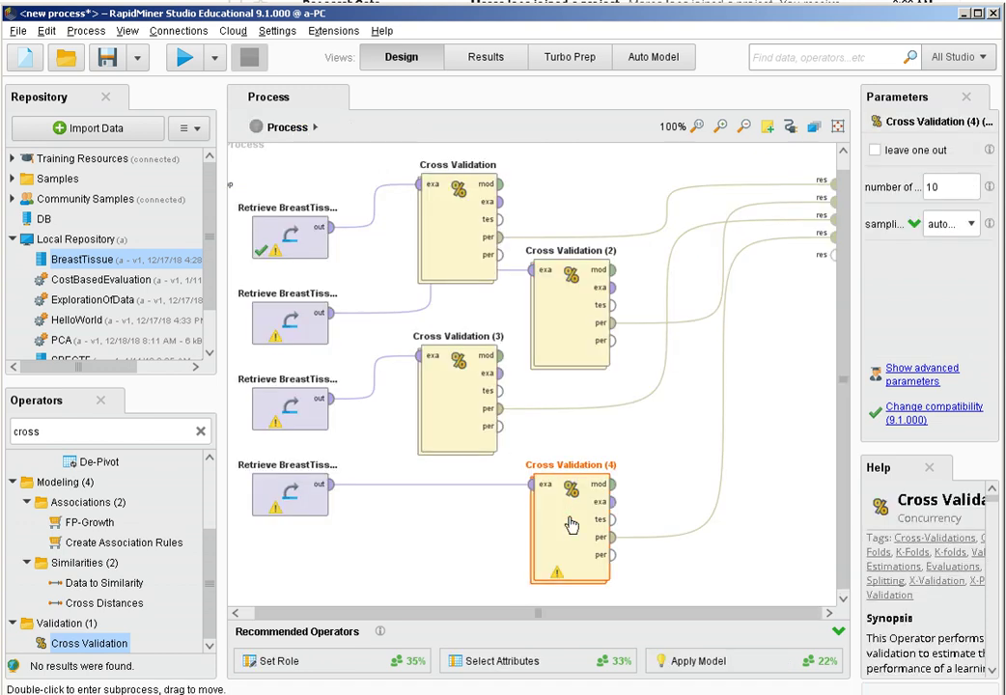
double_click(570, 524)
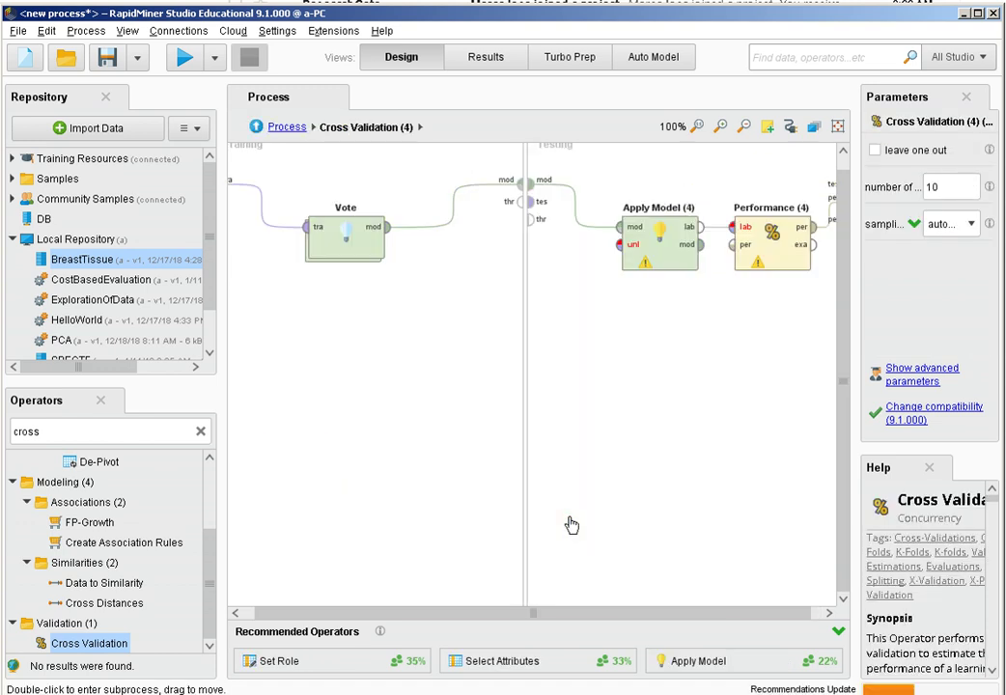
left_click(532, 212)
left_click(619, 244)
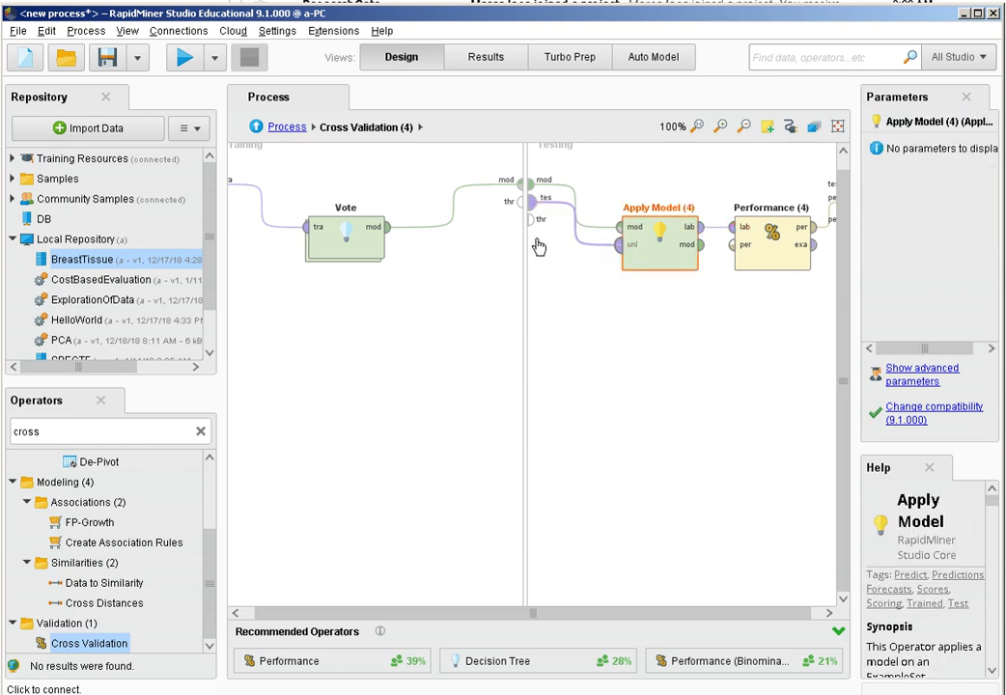
left_click(287, 127)
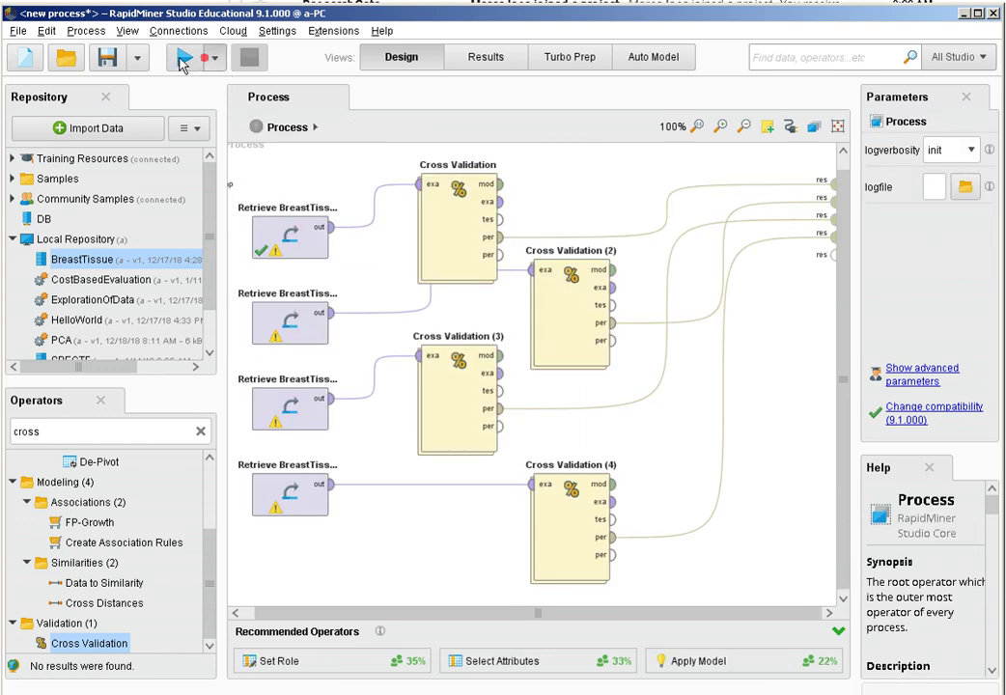
left_click(182, 58)
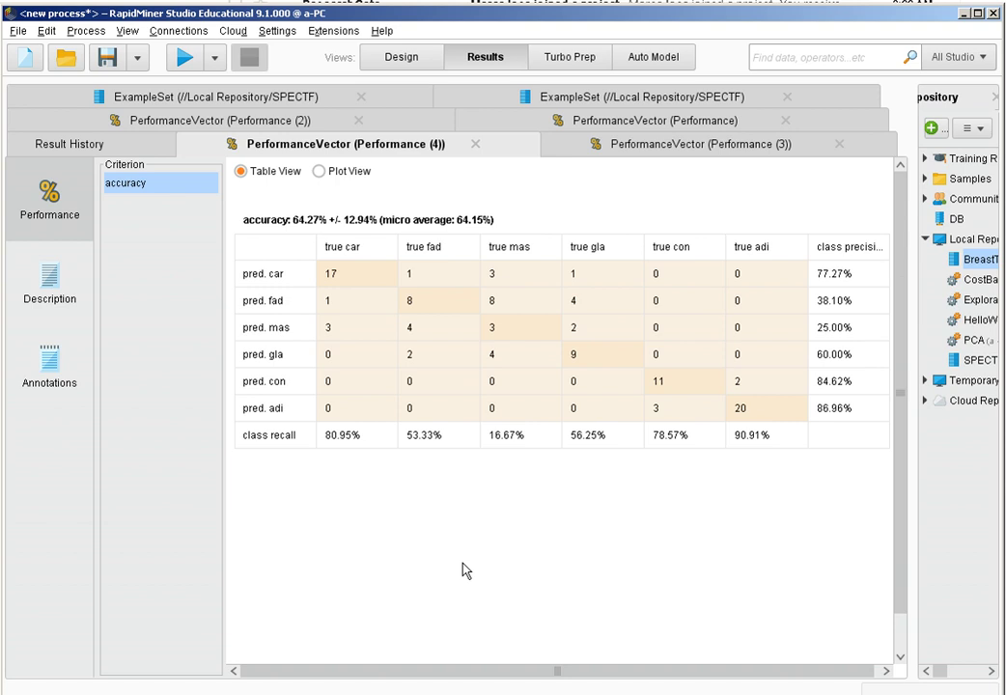
Compare the accuracy tables of the four performance vectors for Decision Tree, Bagging, AdaBoost and Vote.
left_click(647, 122)
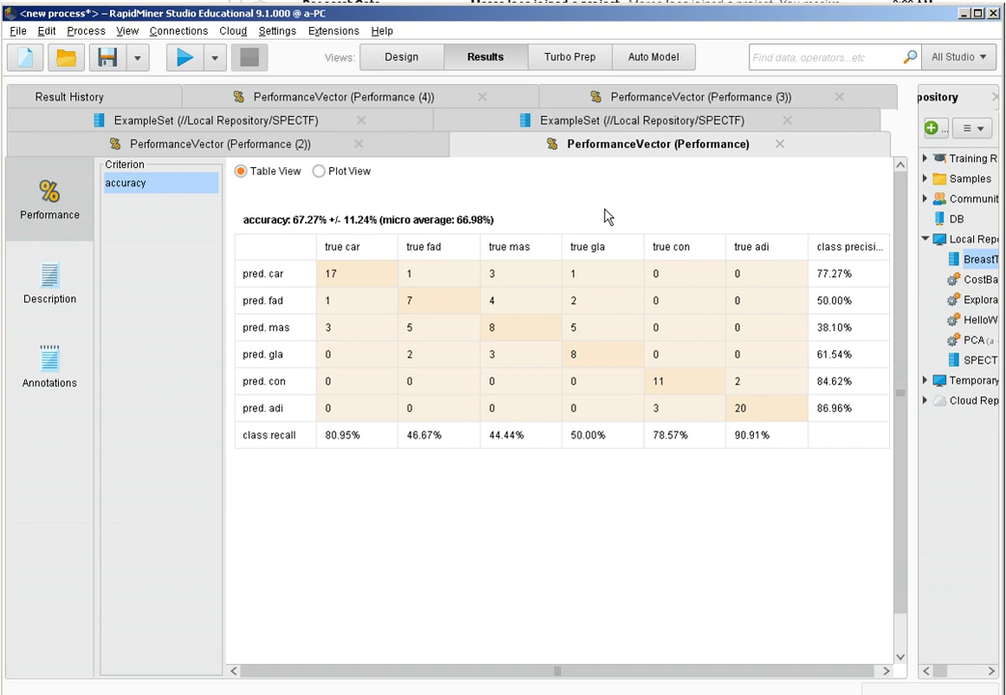
left_click(232, 155)
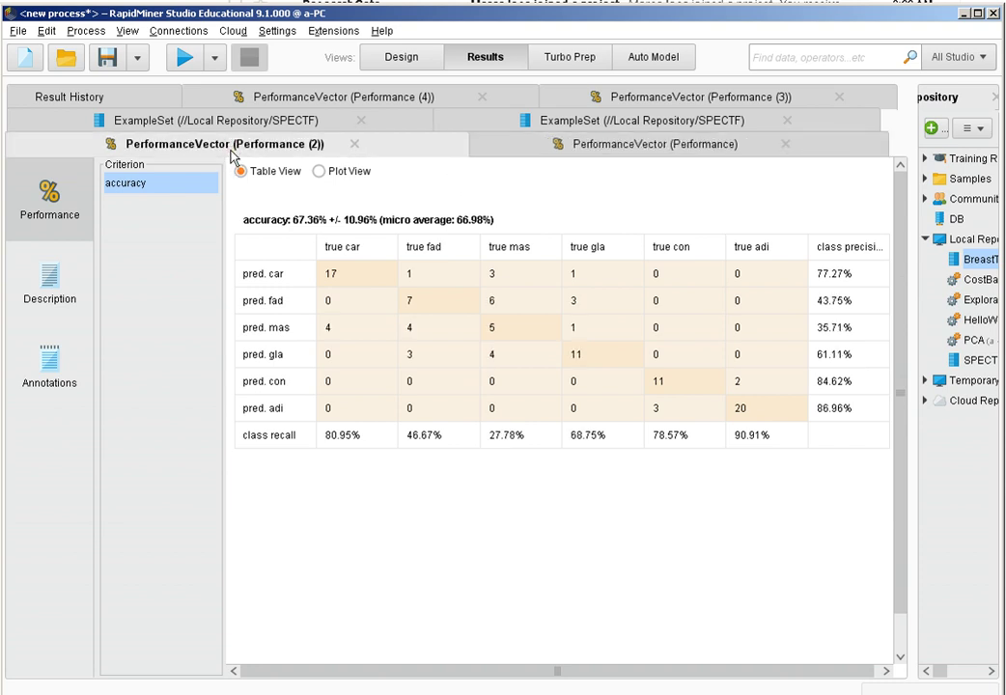
left_click(612, 145)
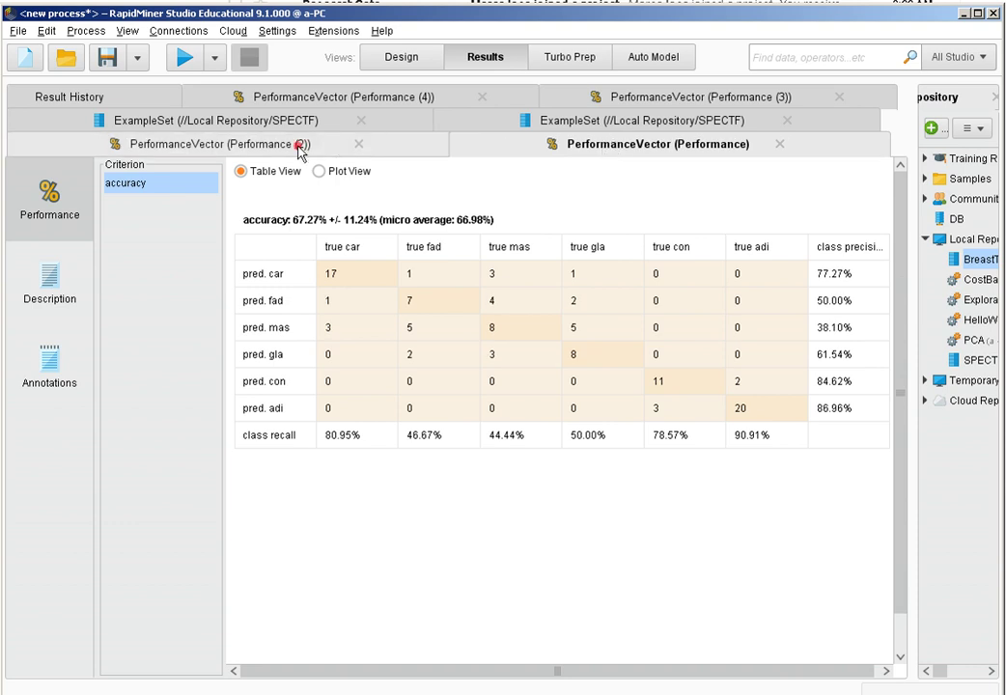
left_click(302, 147)
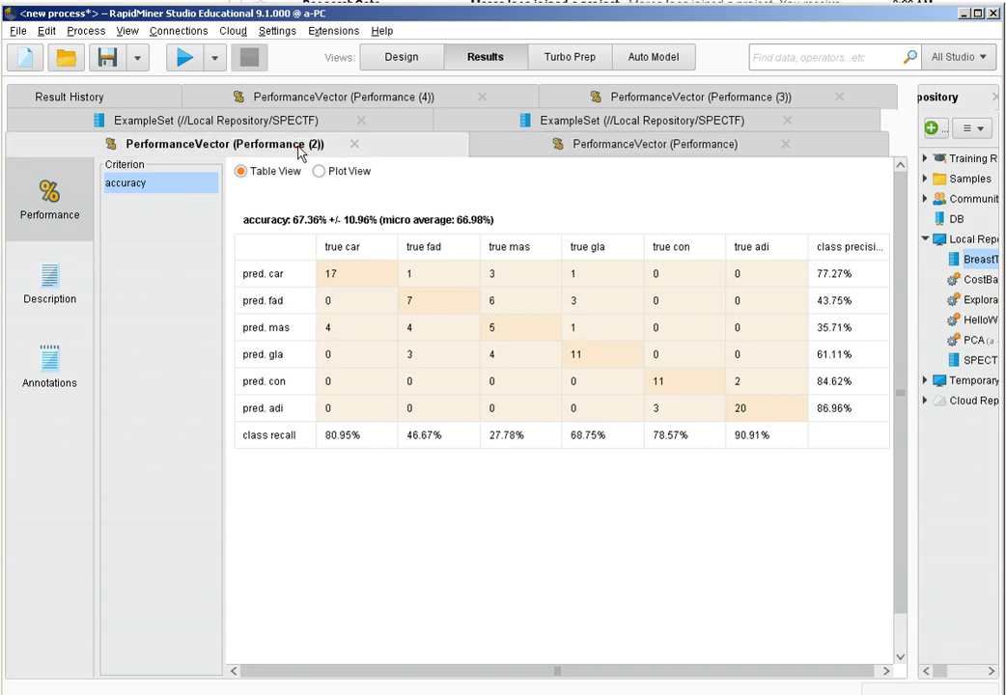
left_click(714, 100)
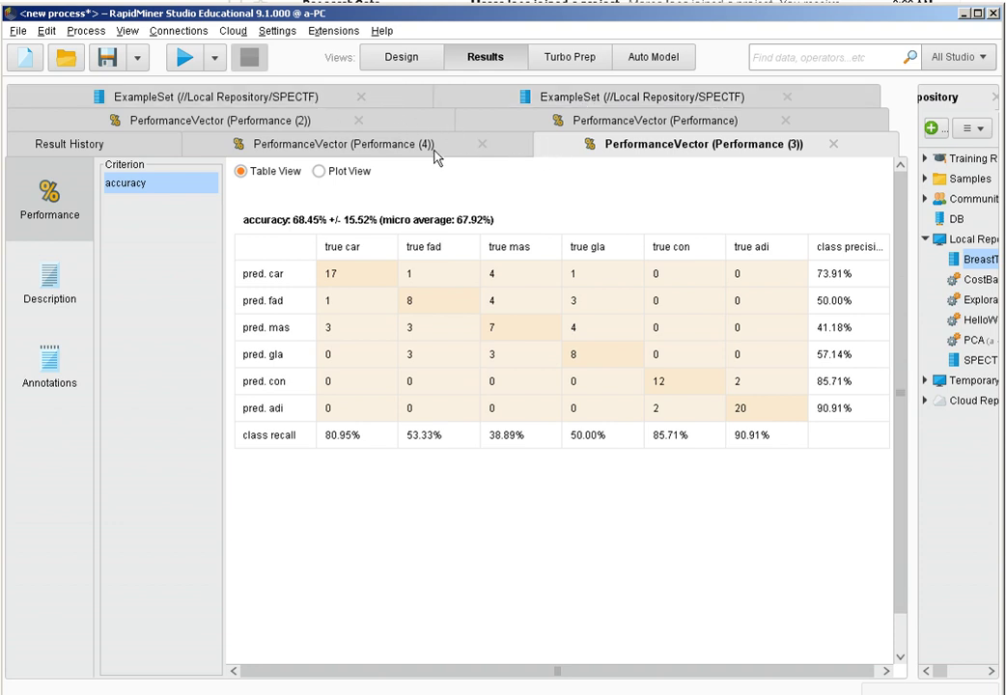
left_click(374, 149)
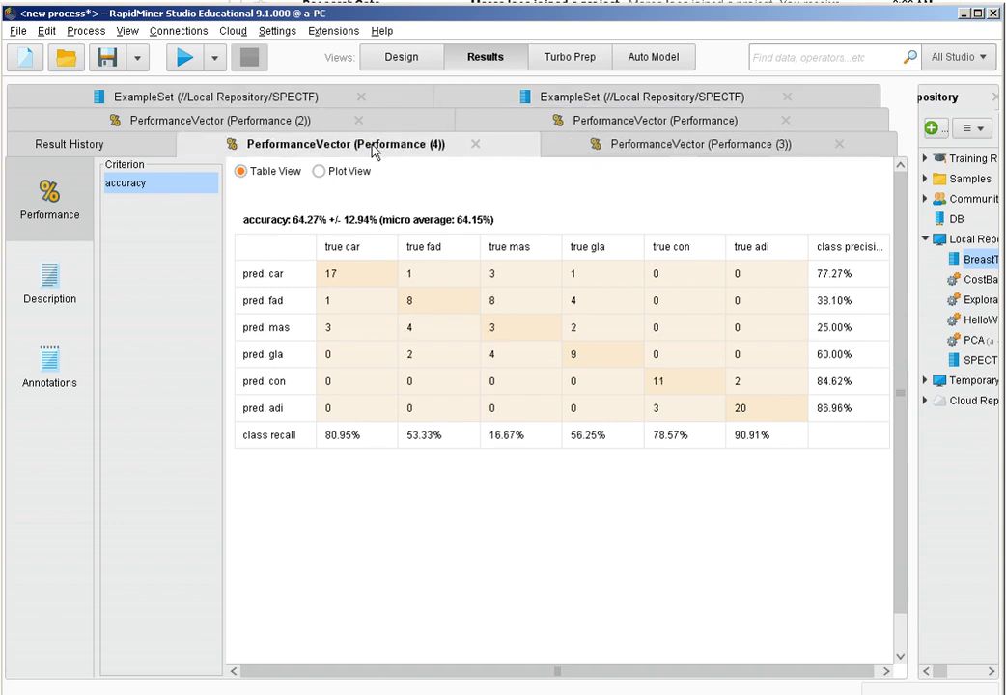
left_click(628, 122)
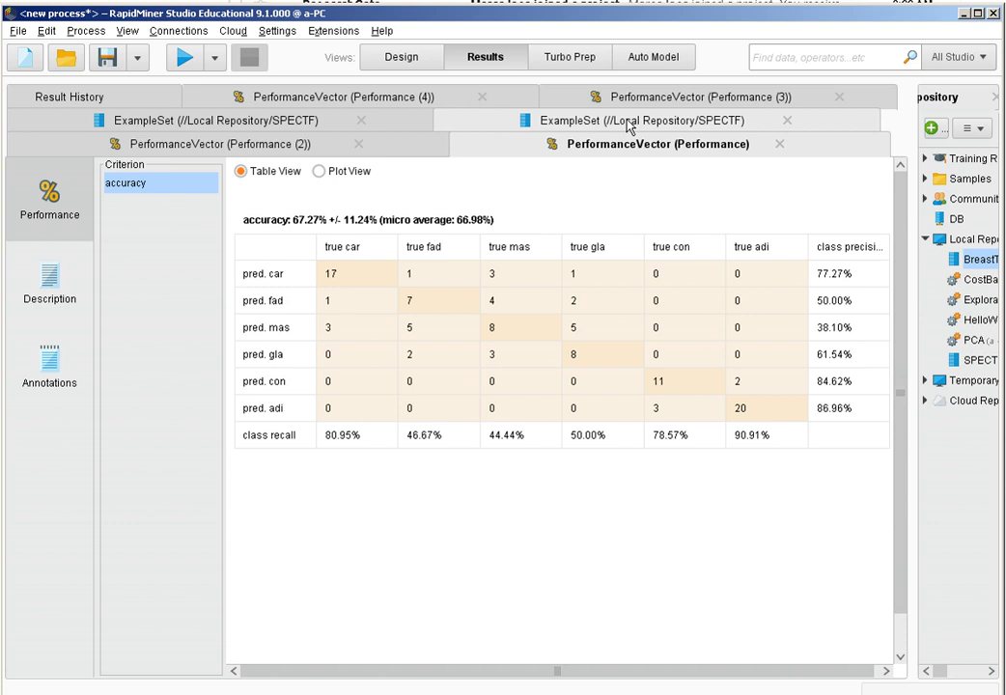
left_click(367, 96)
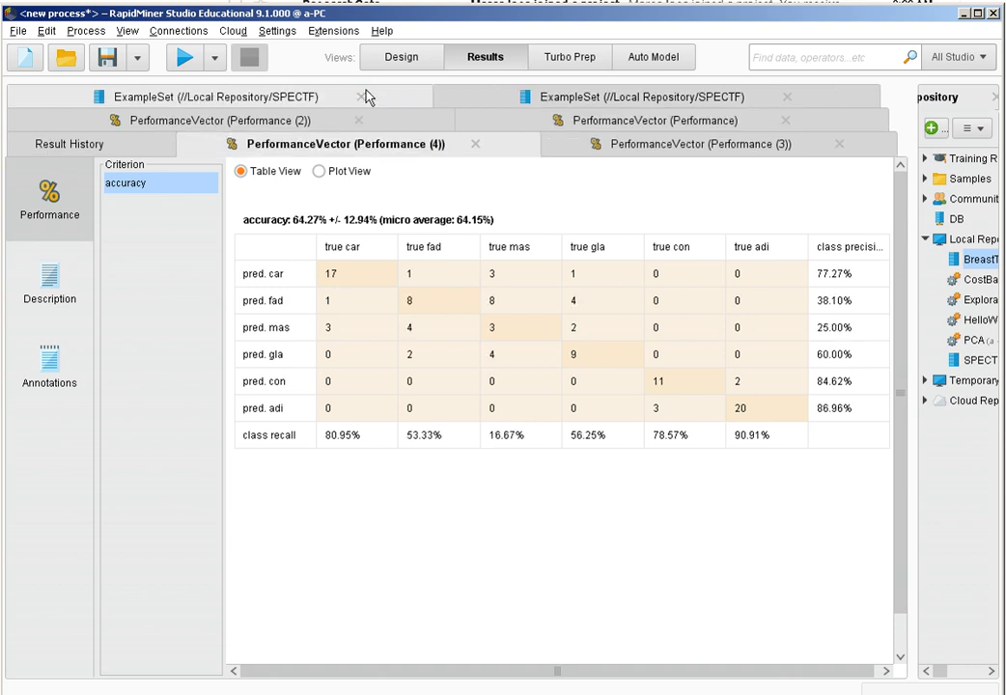
left_click(622, 153)
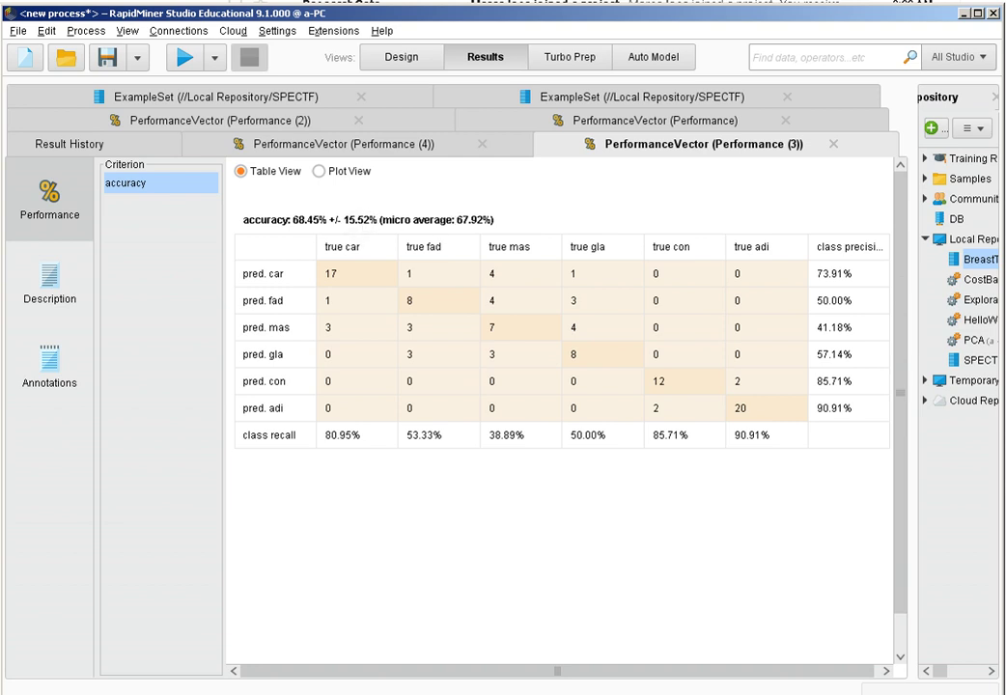
Search the operators for ttest and insert T-Test into the connection between the first Cross Validation and the first res port.
left_click(402, 58)
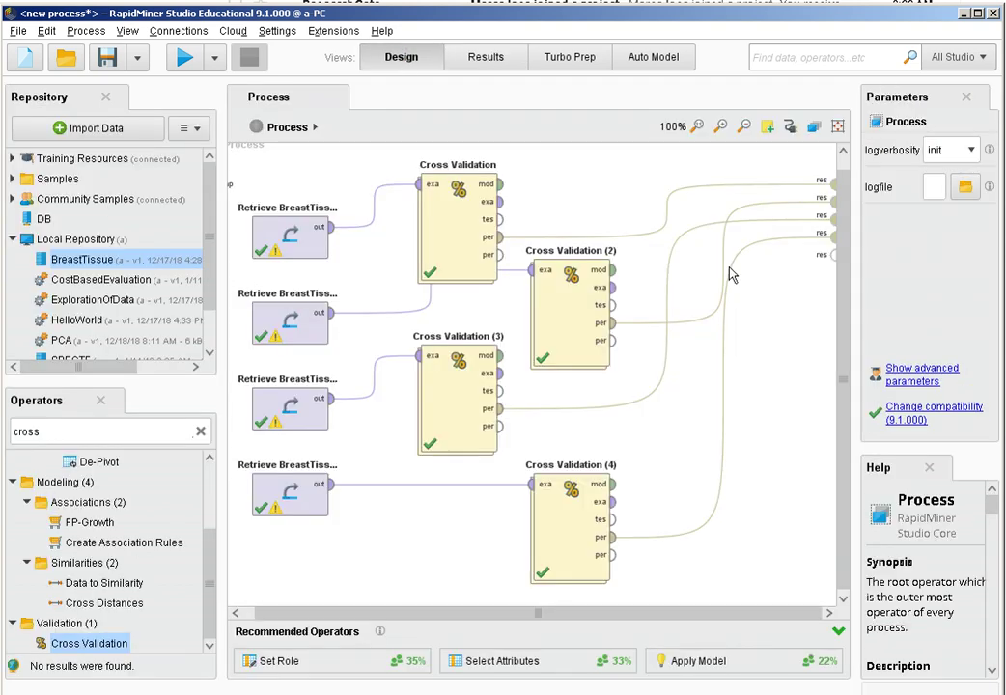
left_click(585, 241)
left_click(200, 433)
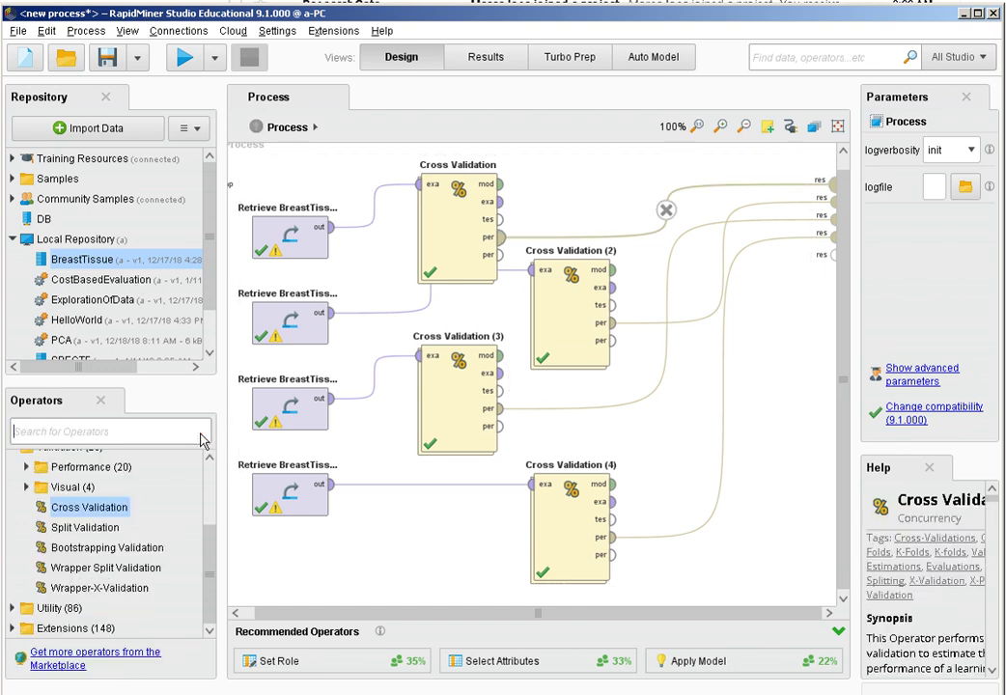
type("tt")
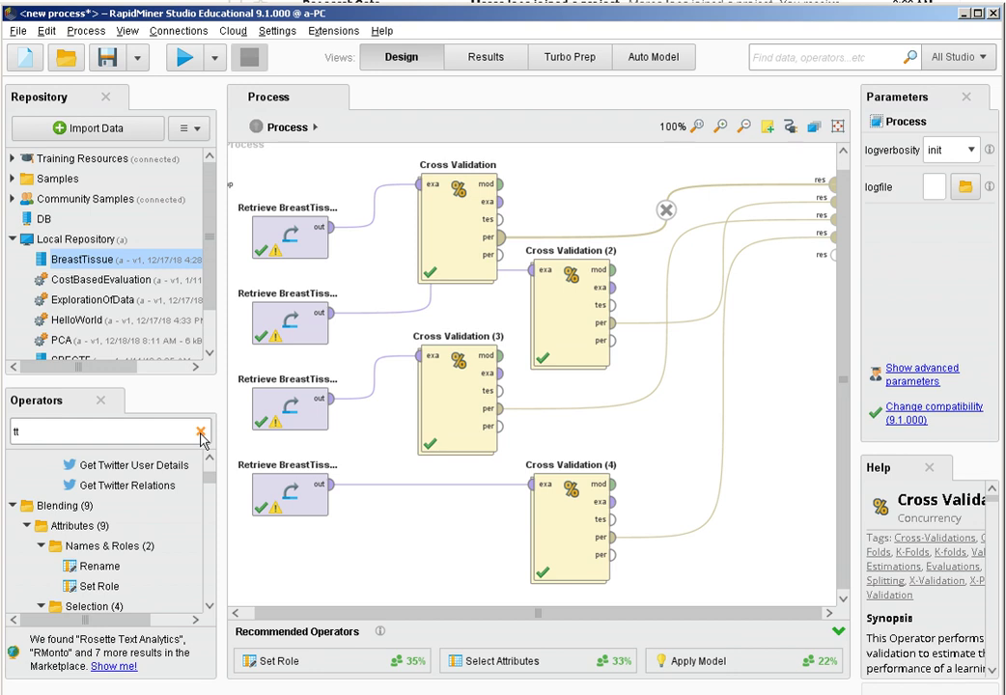
type("es")
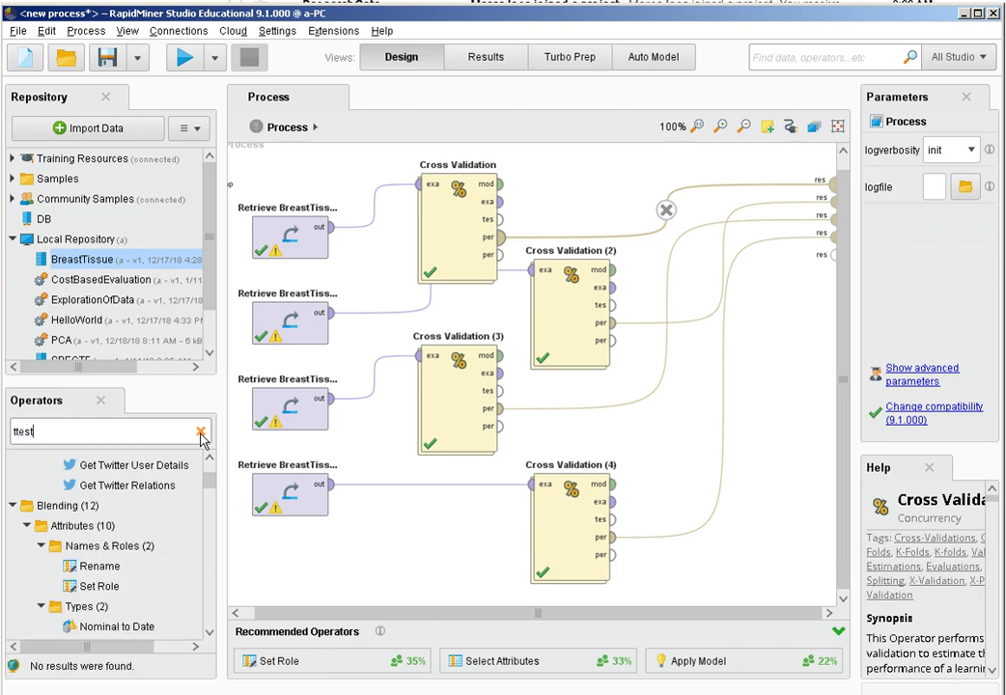
type("t")
left_click_drag(95, 545, 714, 192)
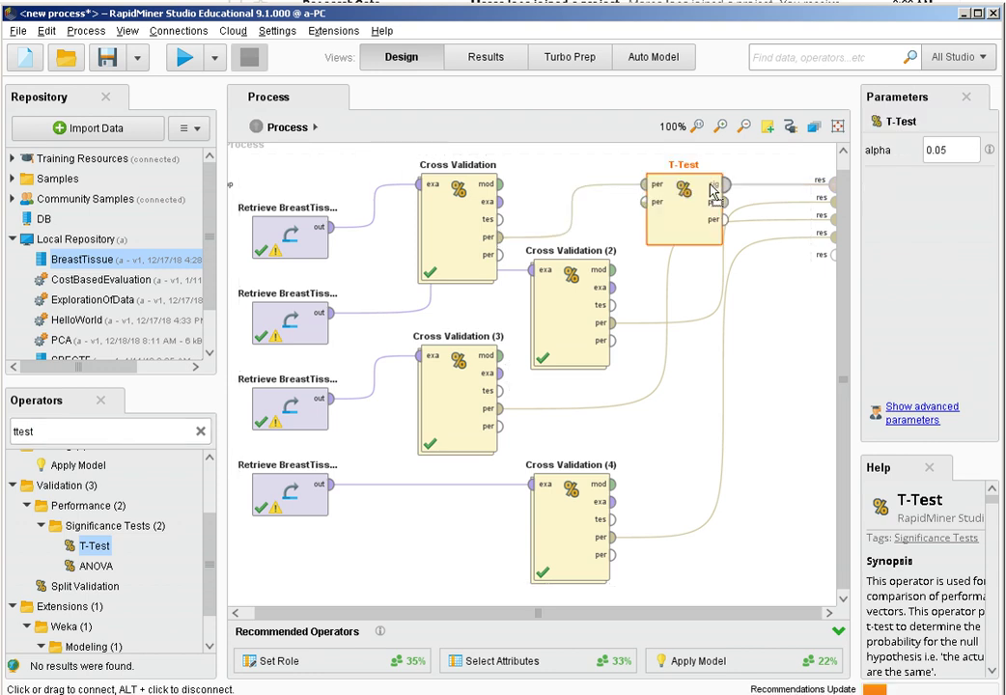
Remove the result connections of Cross Validation (2), (3) and (4), and move T-Test slightly lower and closer to the res ports.
left_click(723, 220)
left_click(674, 285)
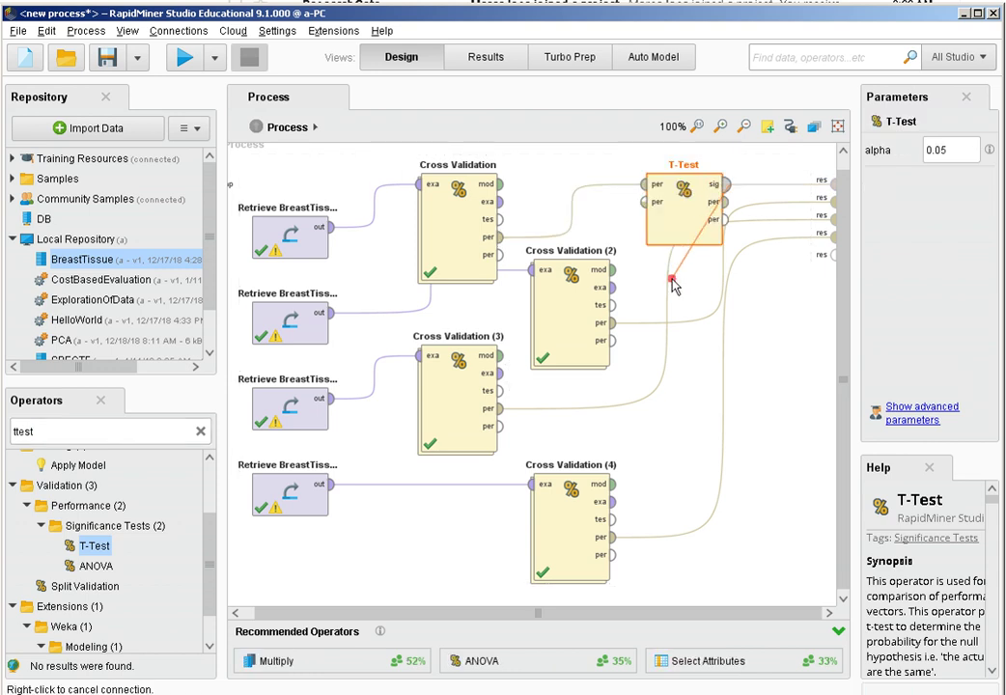
left_click(668, 323)
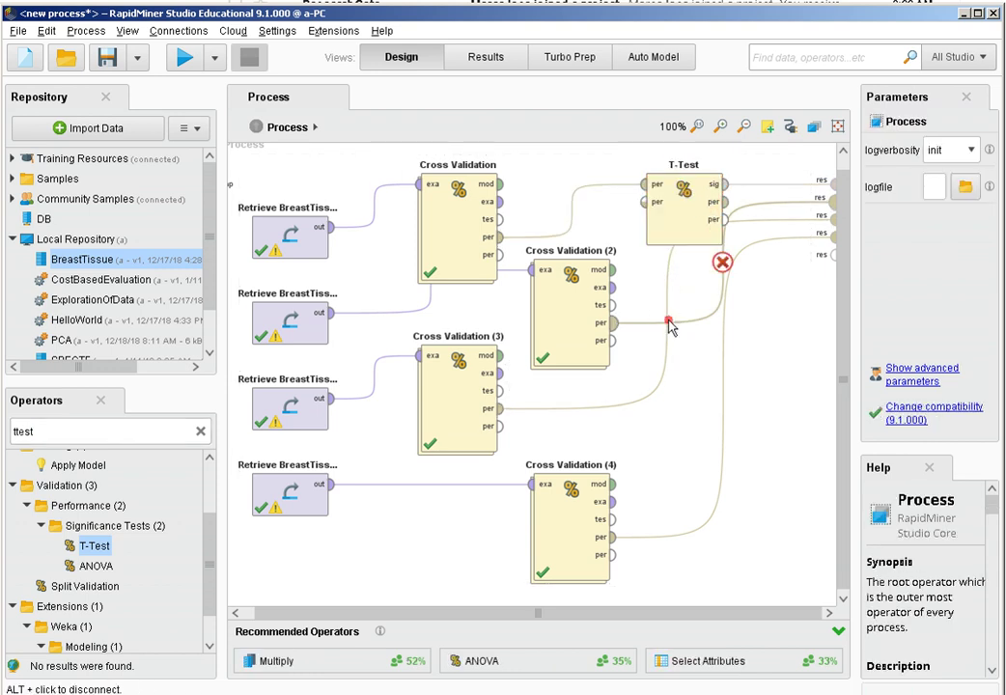
left_click(724, 265)
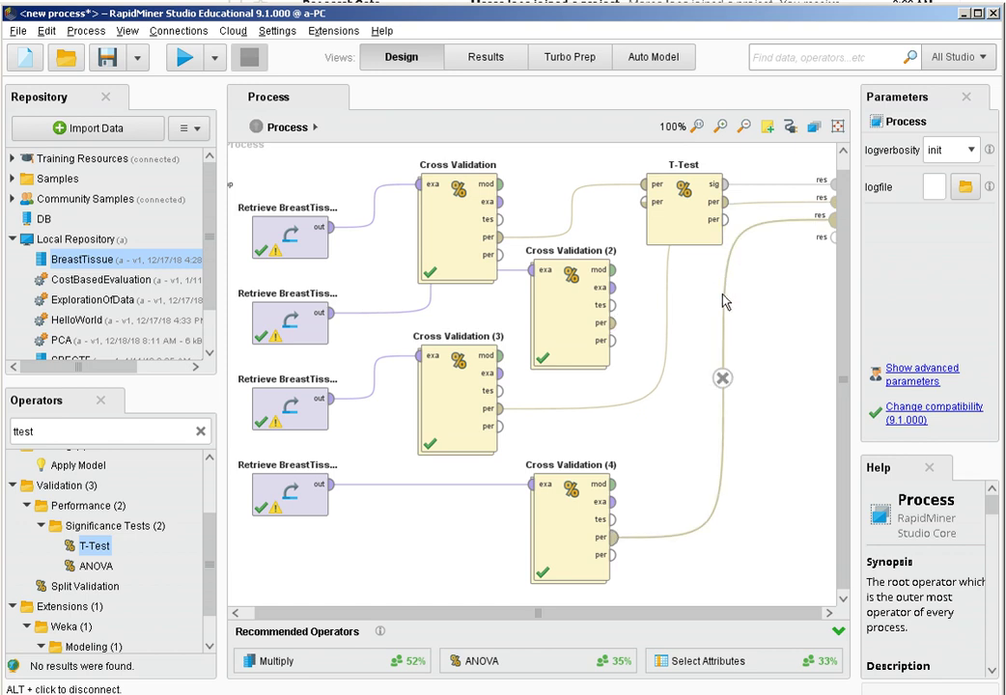
left_click(724, 381)
left_click(664, 311)
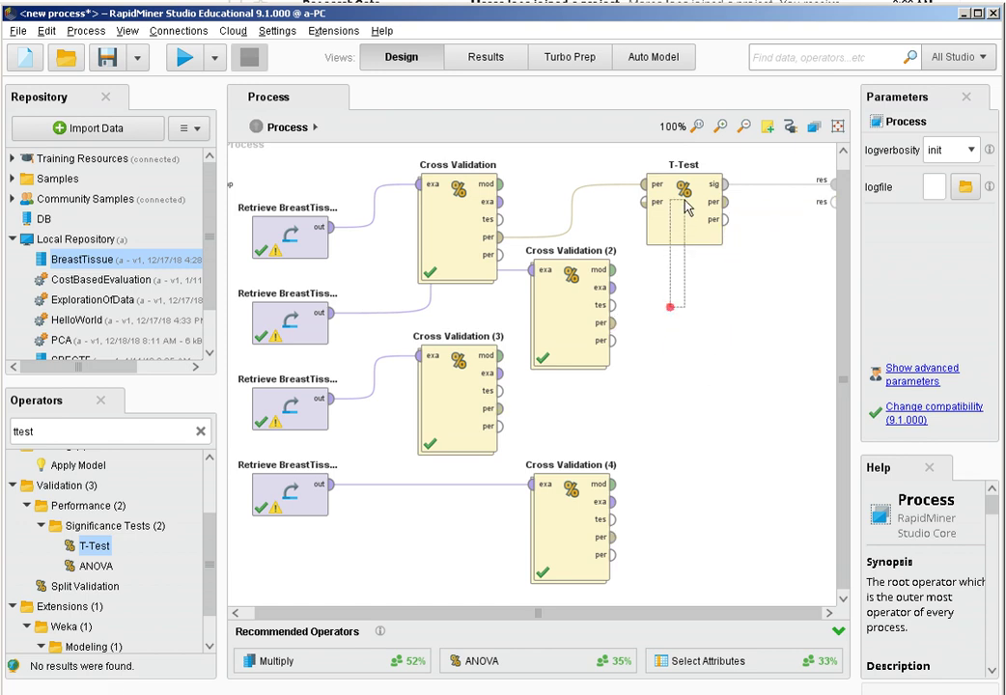
left_click_drag(653, 186, 710, 229)
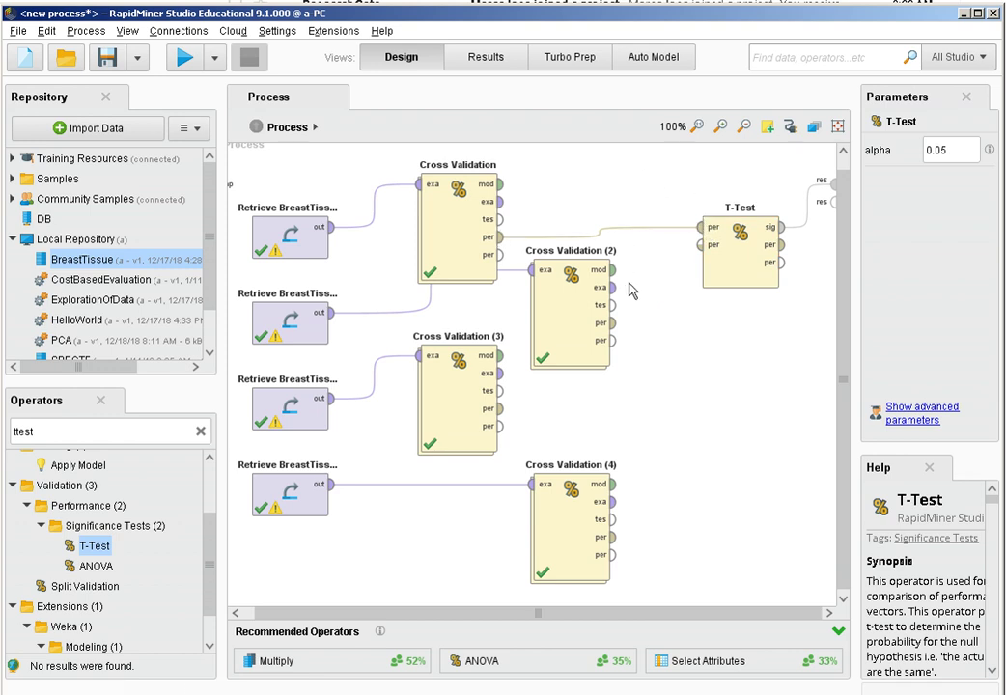
Connect the performance outputs of Cross Validation (2), (3) and (4) to T-Test's free per inputs, and run the process.
left_click(613, 324)
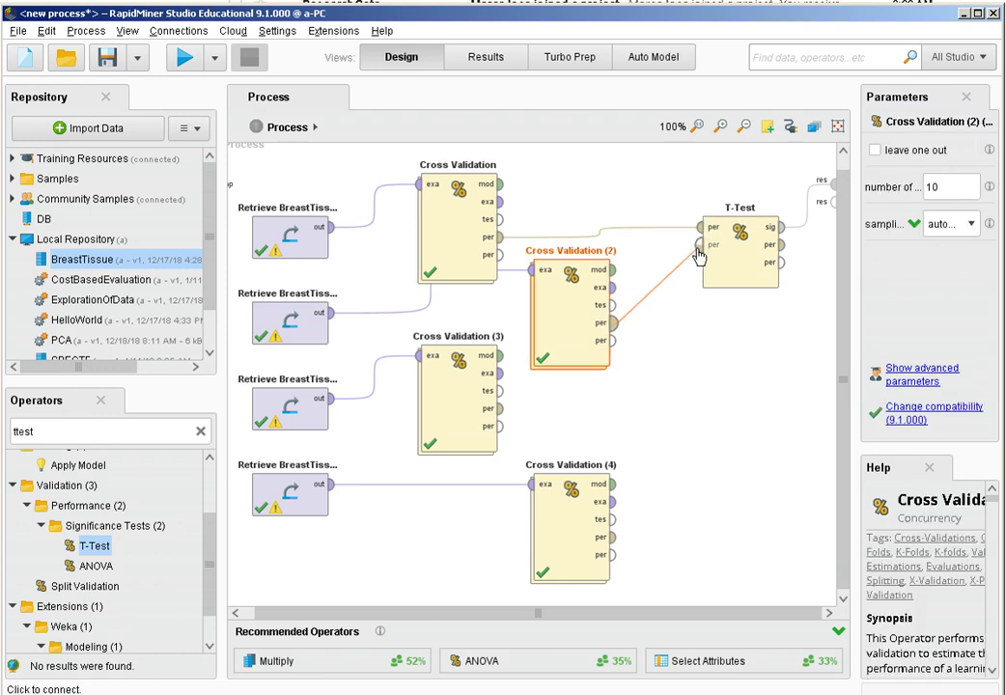
left_click(701, 246)
left_click(497, 409)
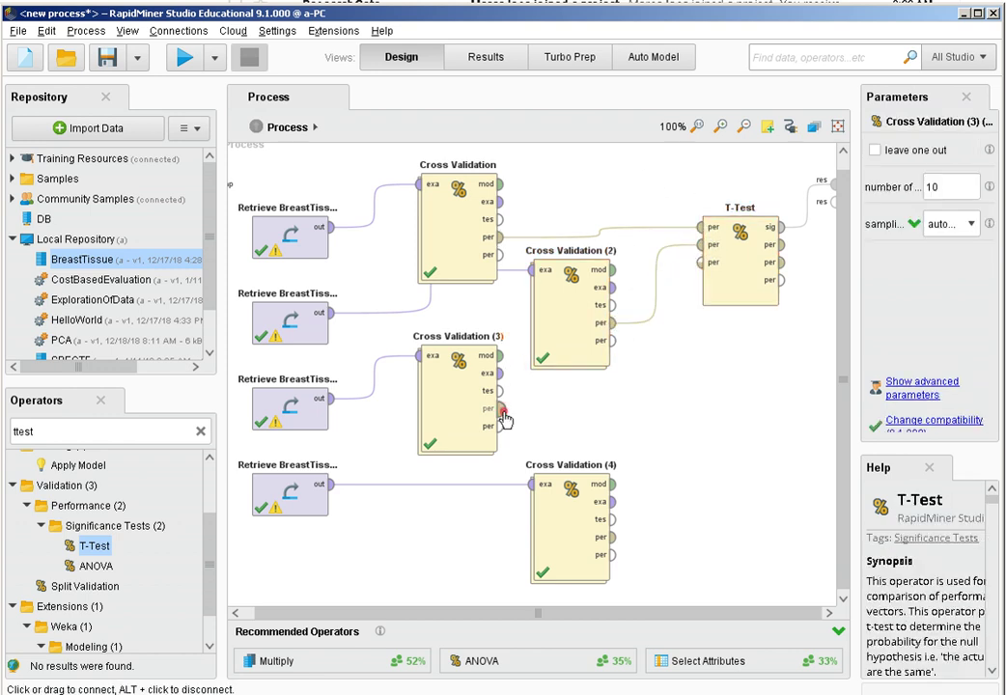
left_click(700, 263)
left_click(613, 536)
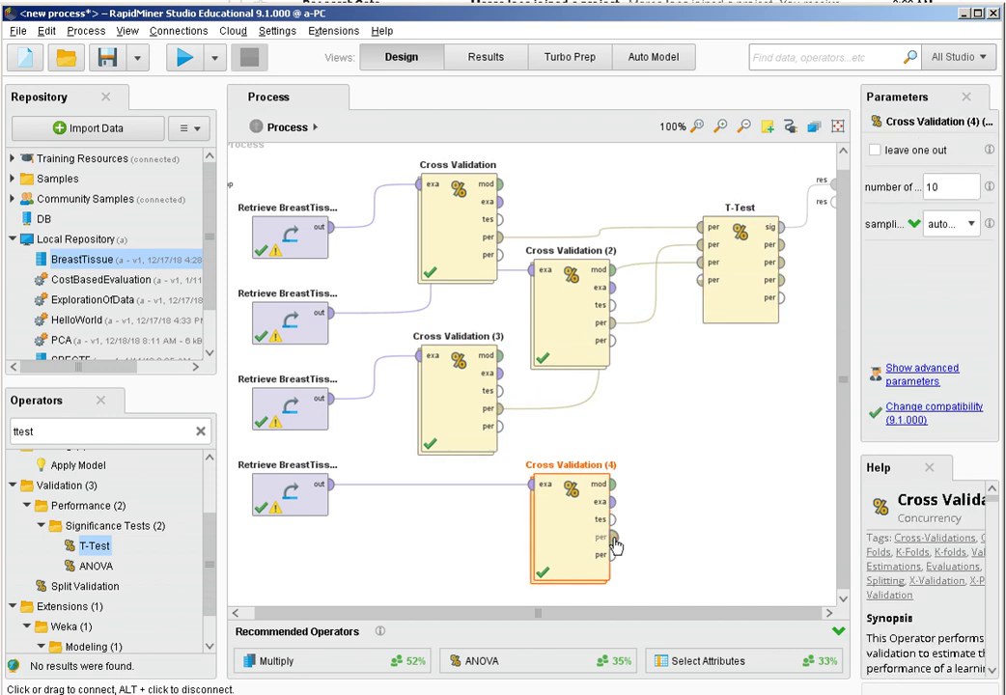
left_click(700, 280)
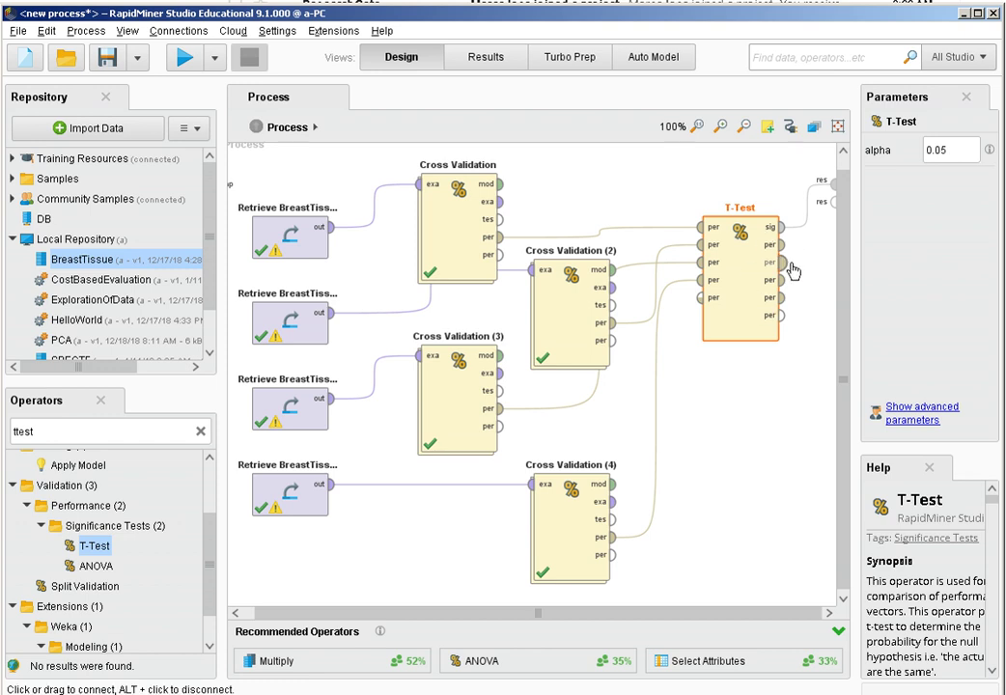
mouse_move(807, 232)
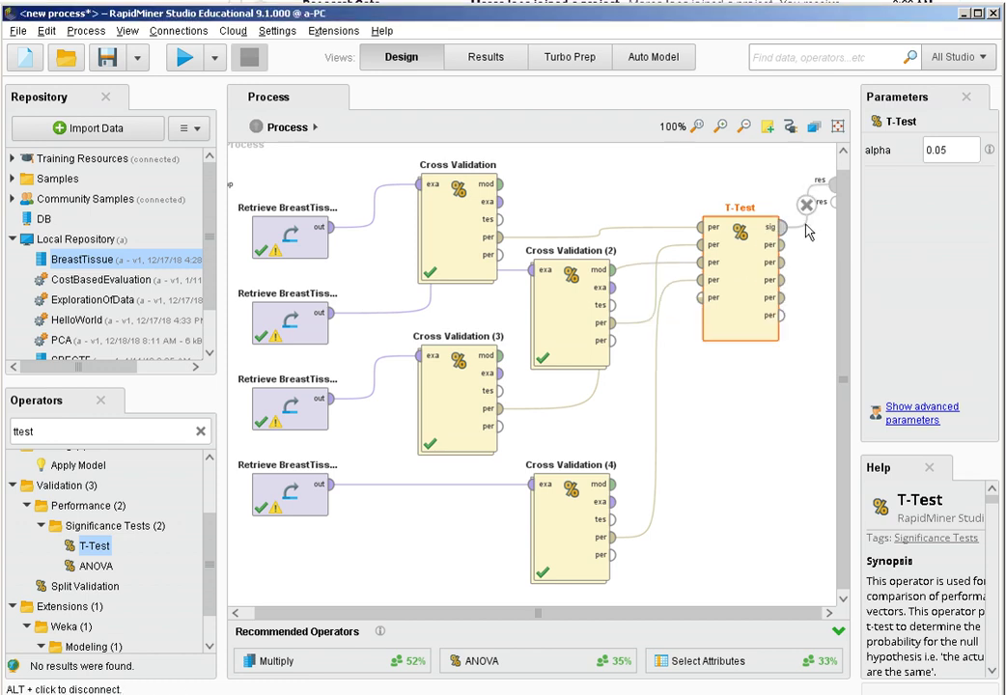
left_click(191, 60)
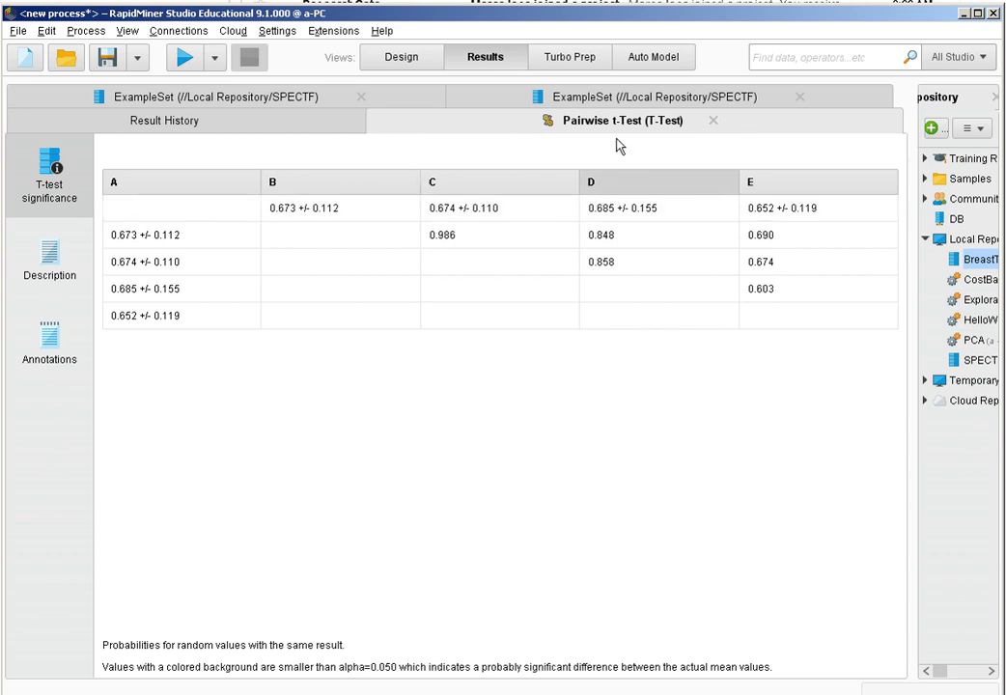
Examine the pairwise t-test probabilities for the four models, matching the table entries to the Cross Validation operators.
left_click(417, 58)
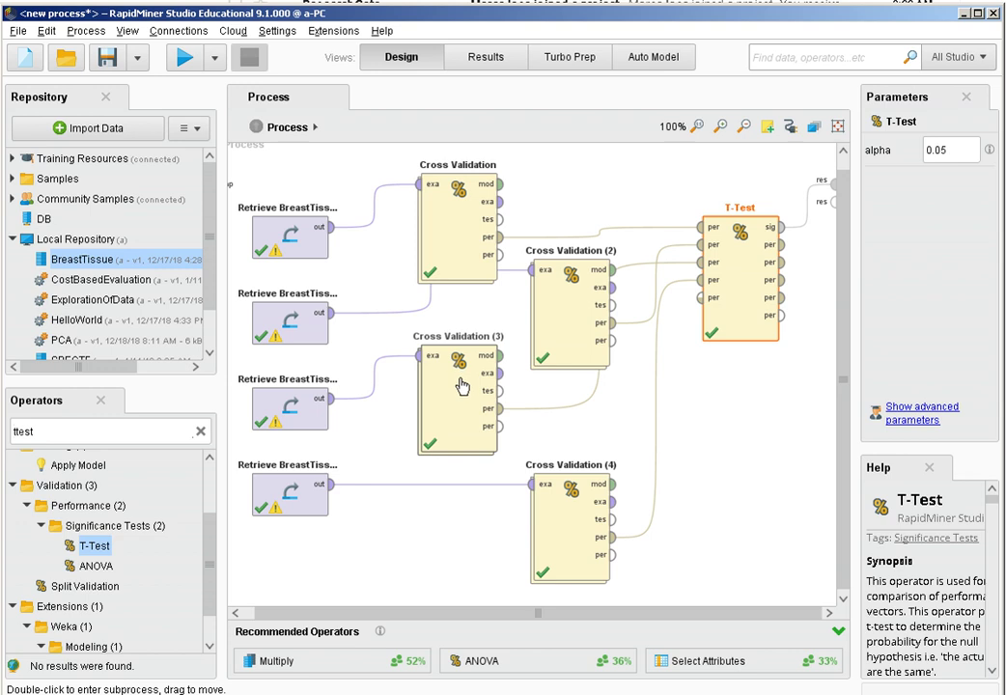
left_click(483, 58)
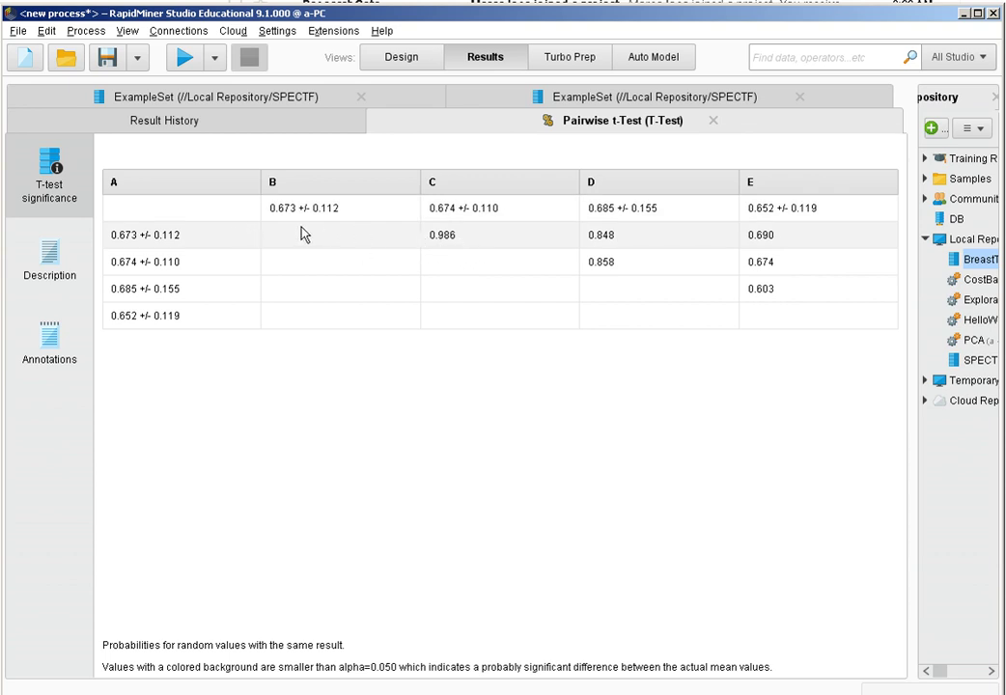
left_click(462, 244)
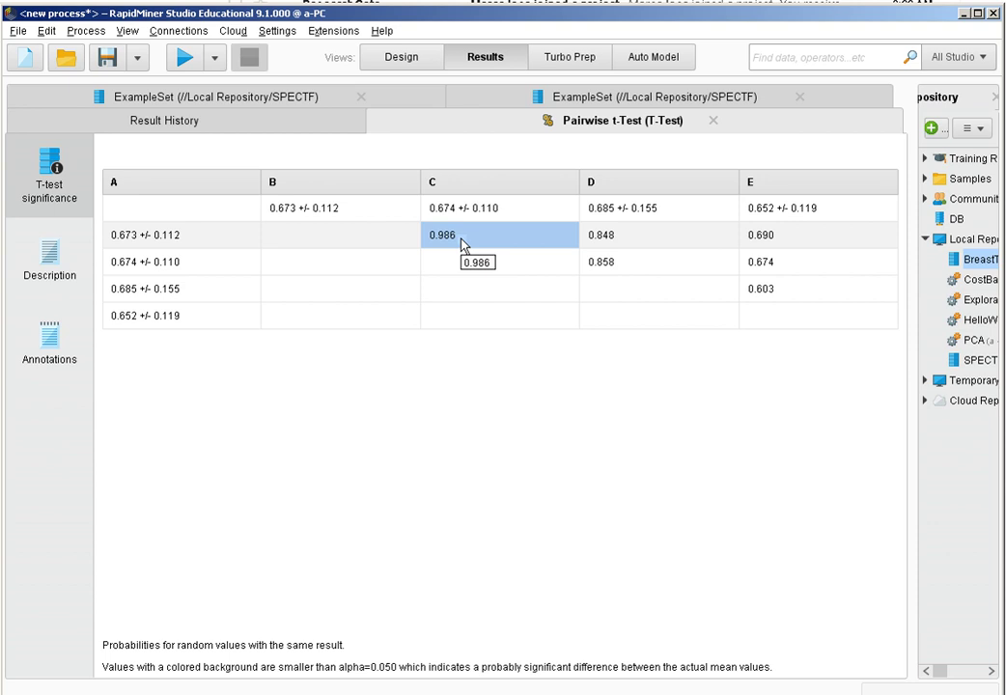
left_click(765, 294)
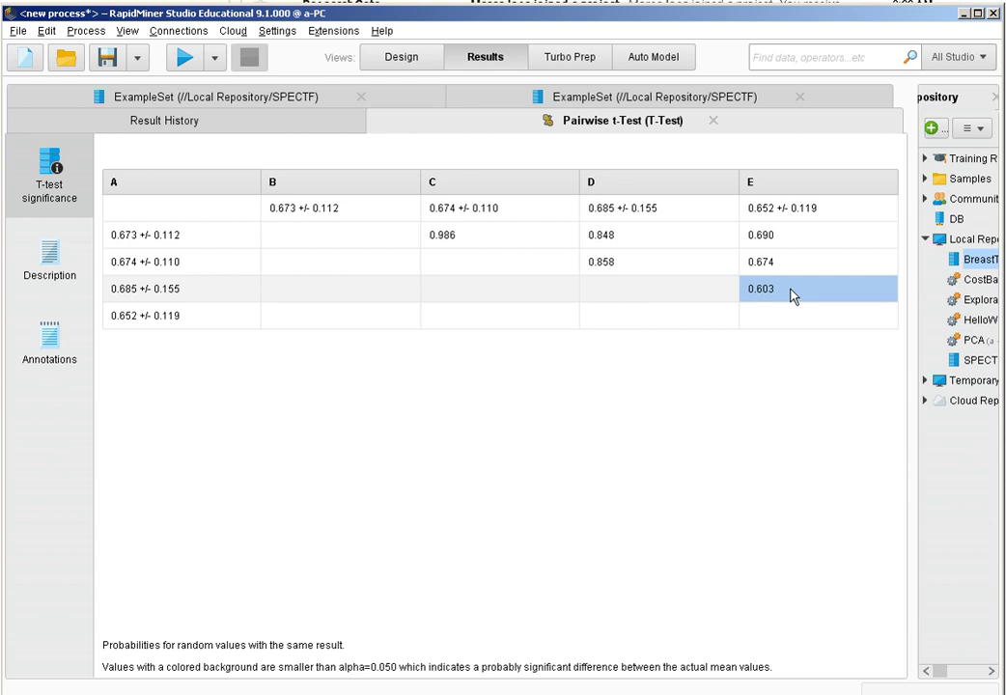
Delete the Decision Tree operator from the Training subprocess of the first Cross Validation.
left_click(420, 68)
left_click(458, 216)
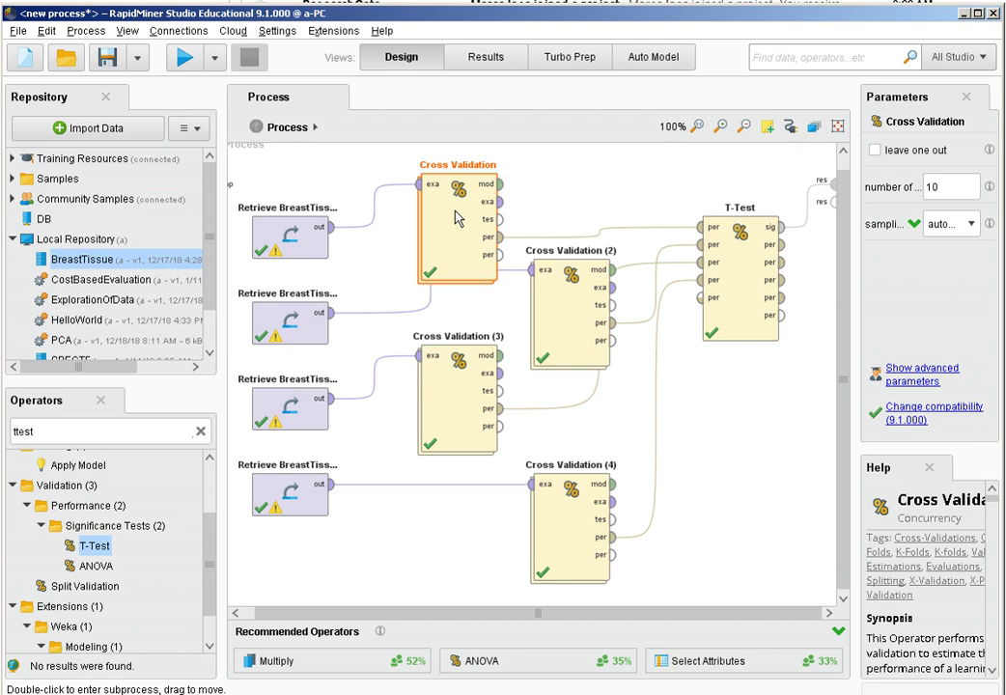
double_click(459, 218)
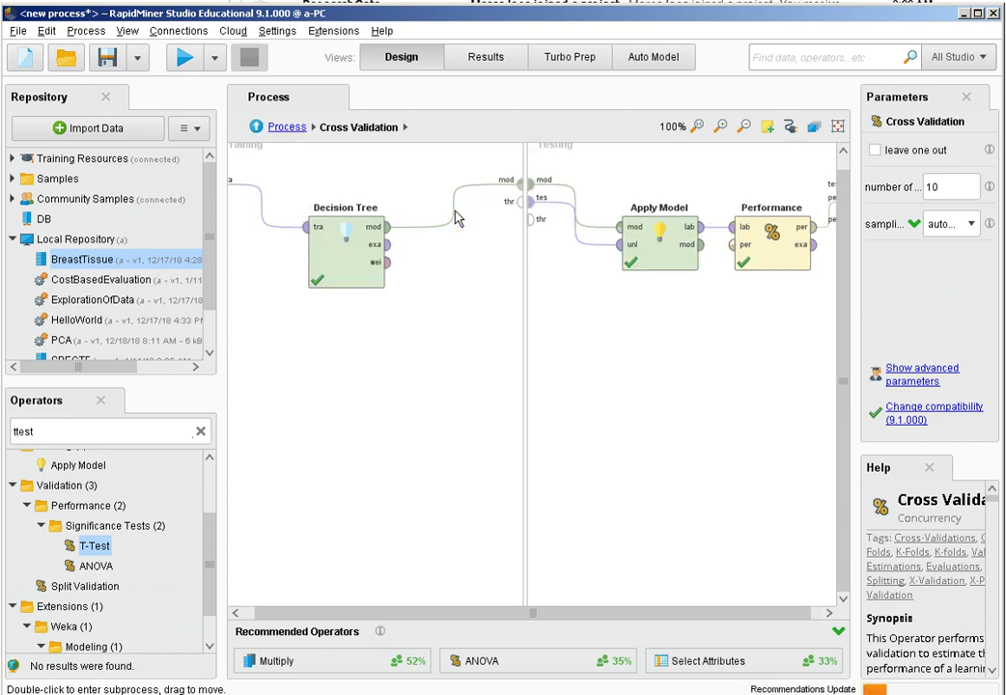
left_click(359, 271)
key("Delete")
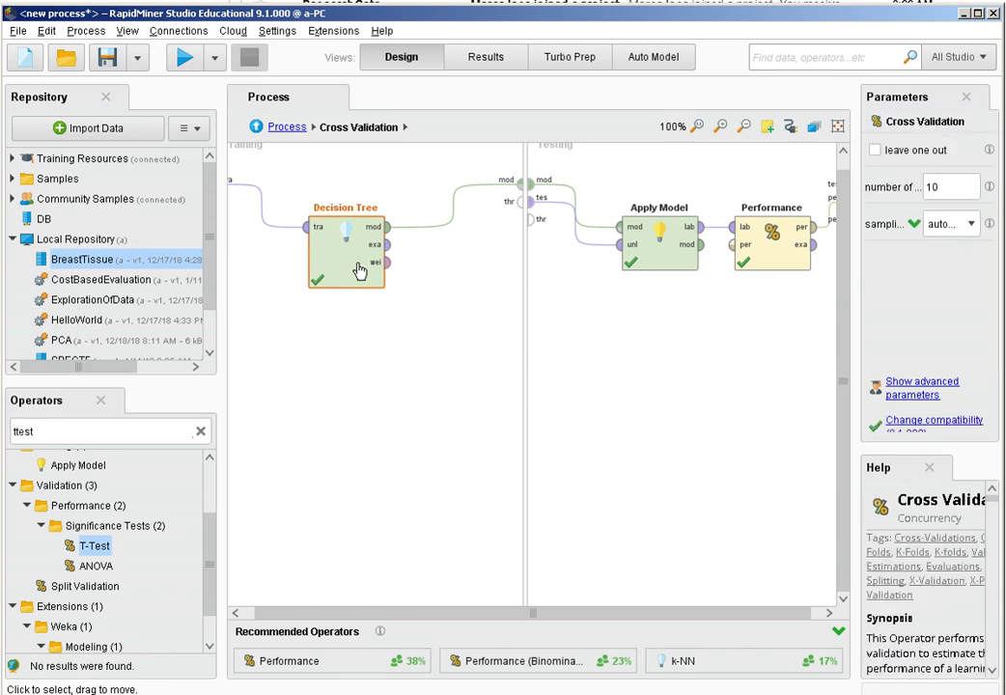
Search the operators for deciss and place Decision Stump in the Training subprocess of the first Cross Validation.
left_click(200, 433)
type("dec")
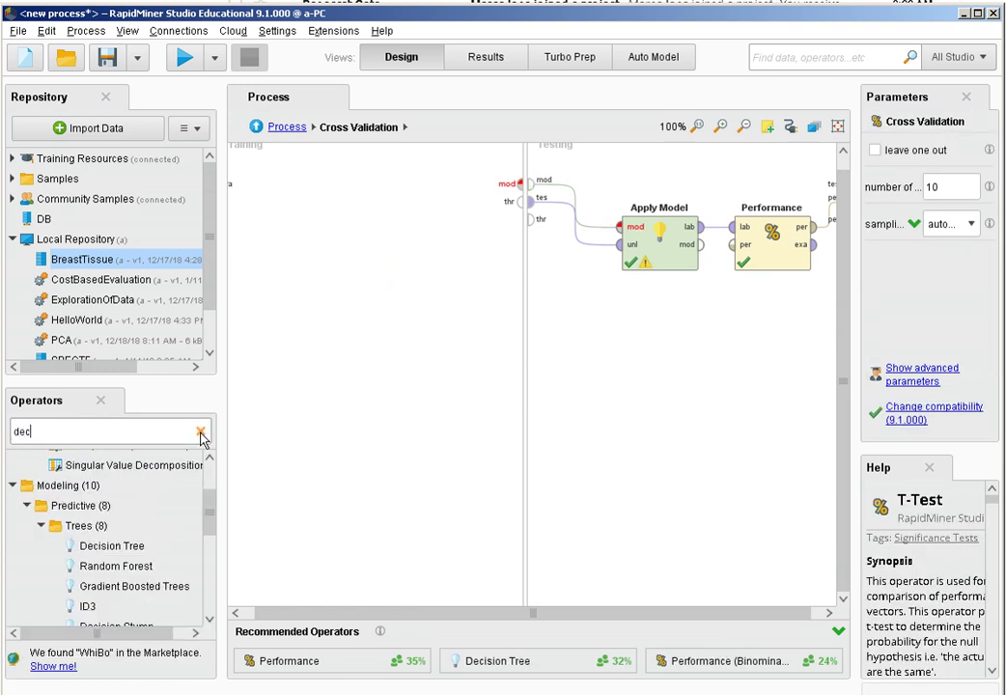
type("iss")
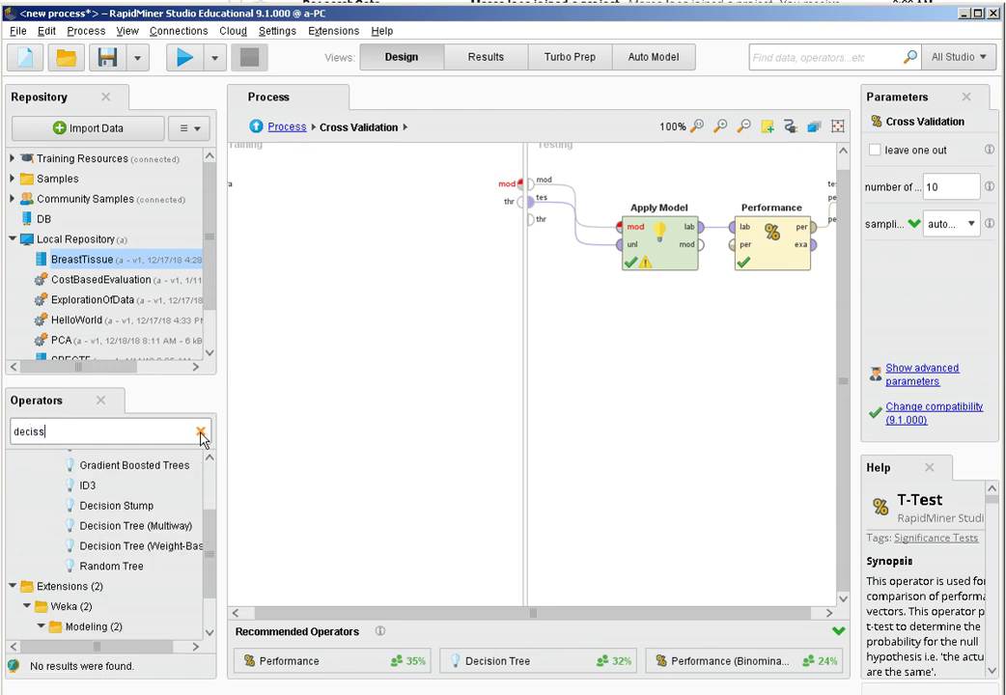
mouse_move(139, 512)
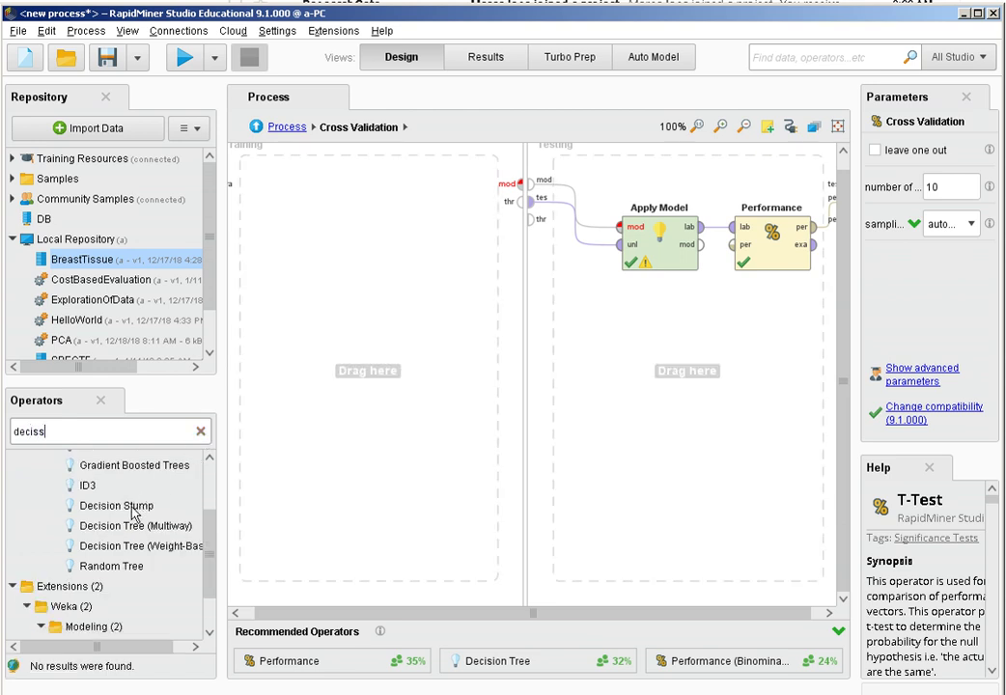
left_click_drag(142, 512, 355, 212)
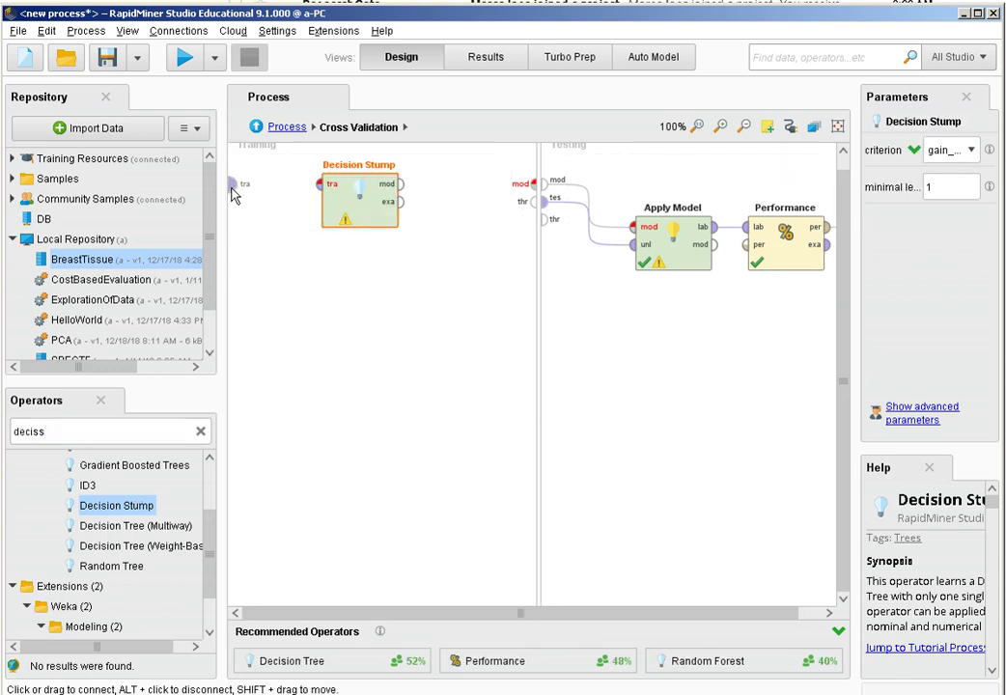
Connect the Training tra port to Decision Stump's input and its mod output to the mod port, and run the main process.
left_click(233, 184)
left_click(320, 183)
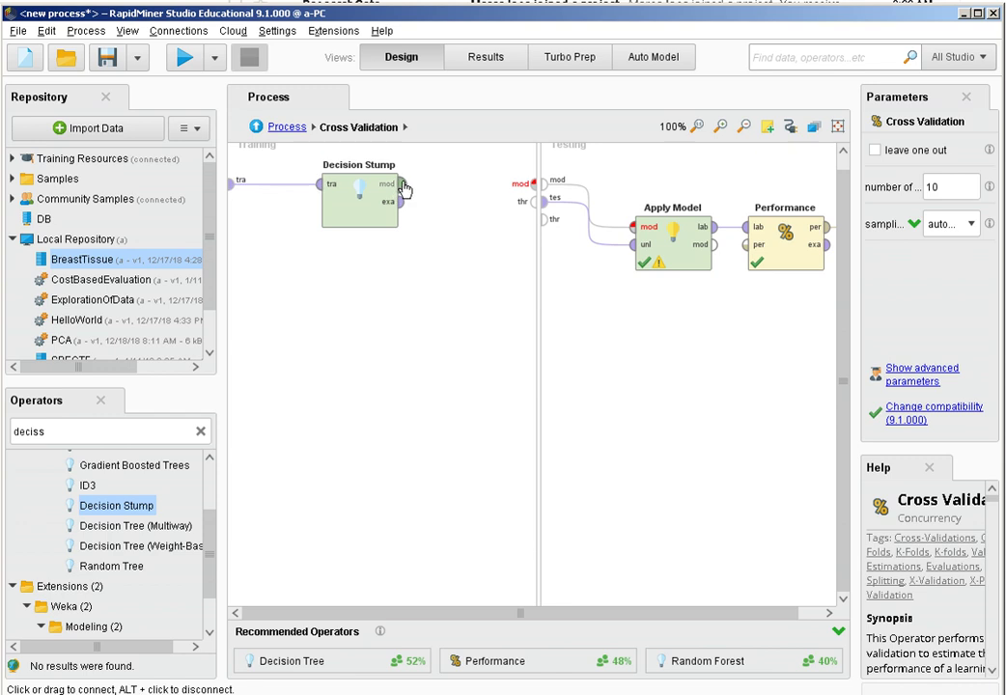
left_click(399, 184)
left_click(530, 189)
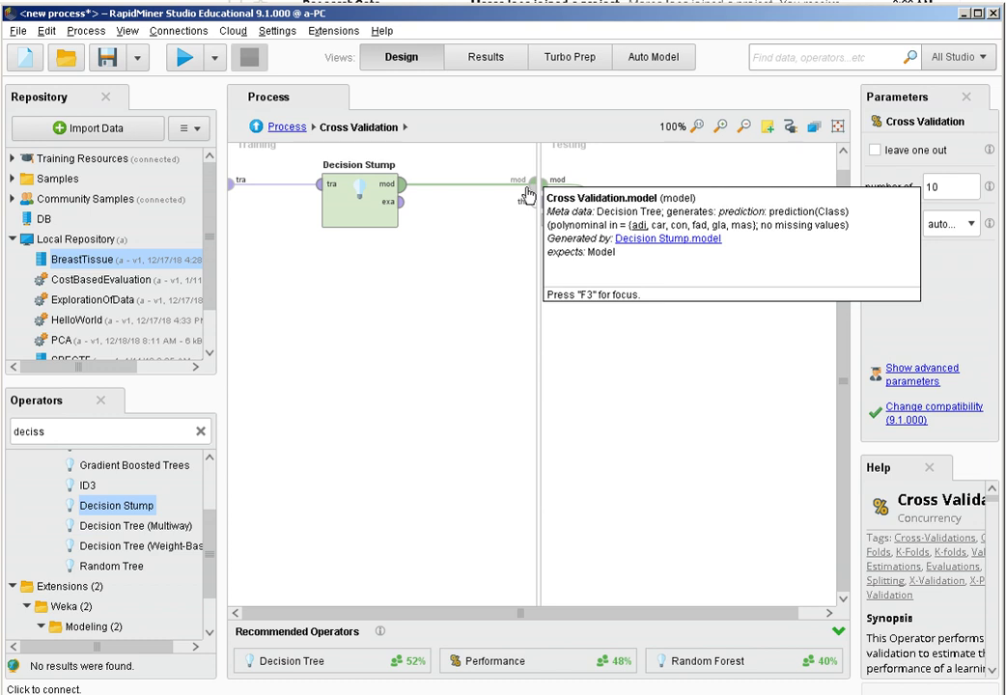
left_click(286, 127)
left_click(196, 62)
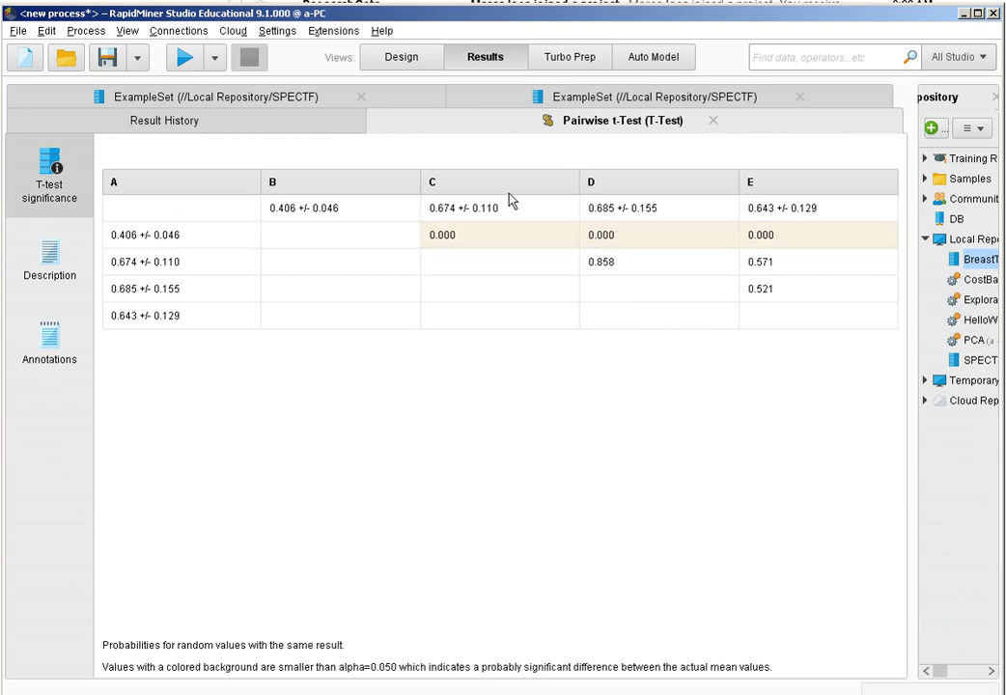
Examine which pairwise t-test differences are significant with Decision Stump as the first model, checking them against the process operators.
left_click(526, 243)
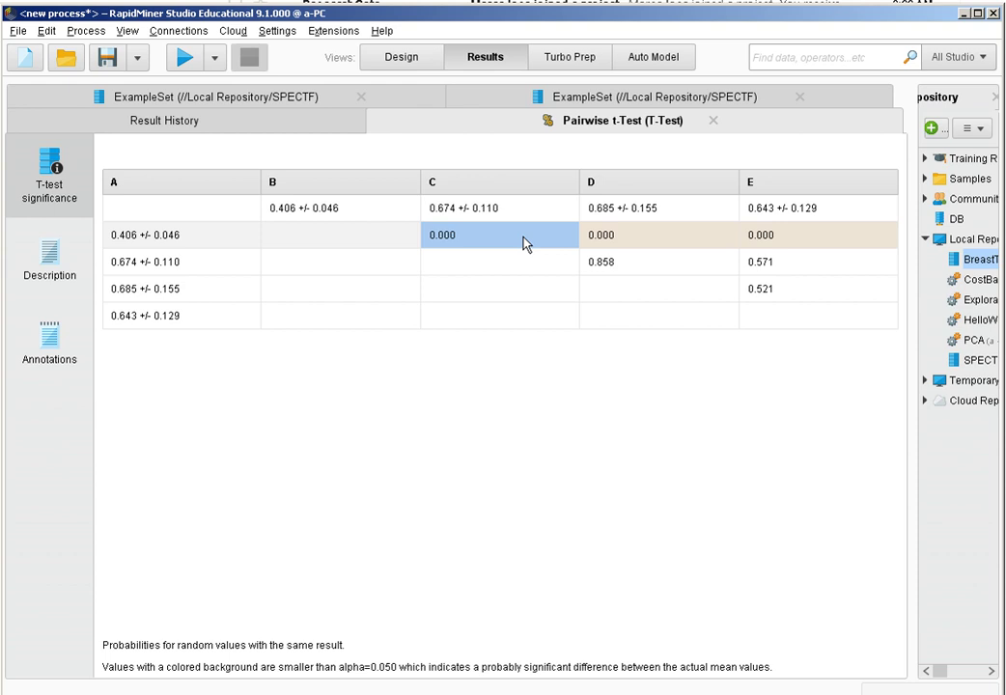
left_click(760, 290)
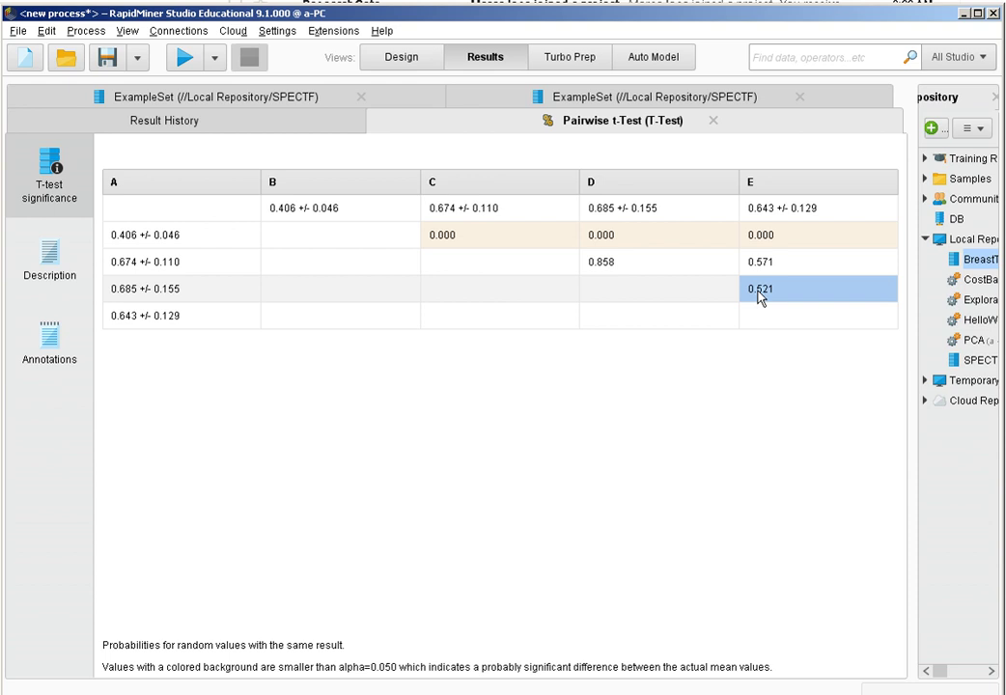
left_click(423, 69)
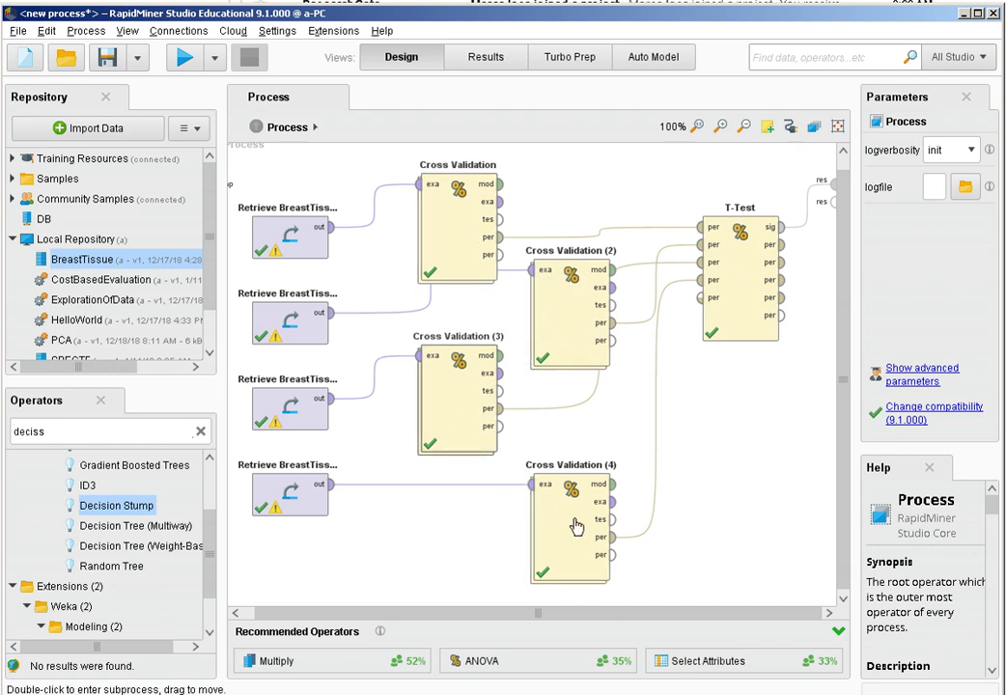
left_click(455, 226)
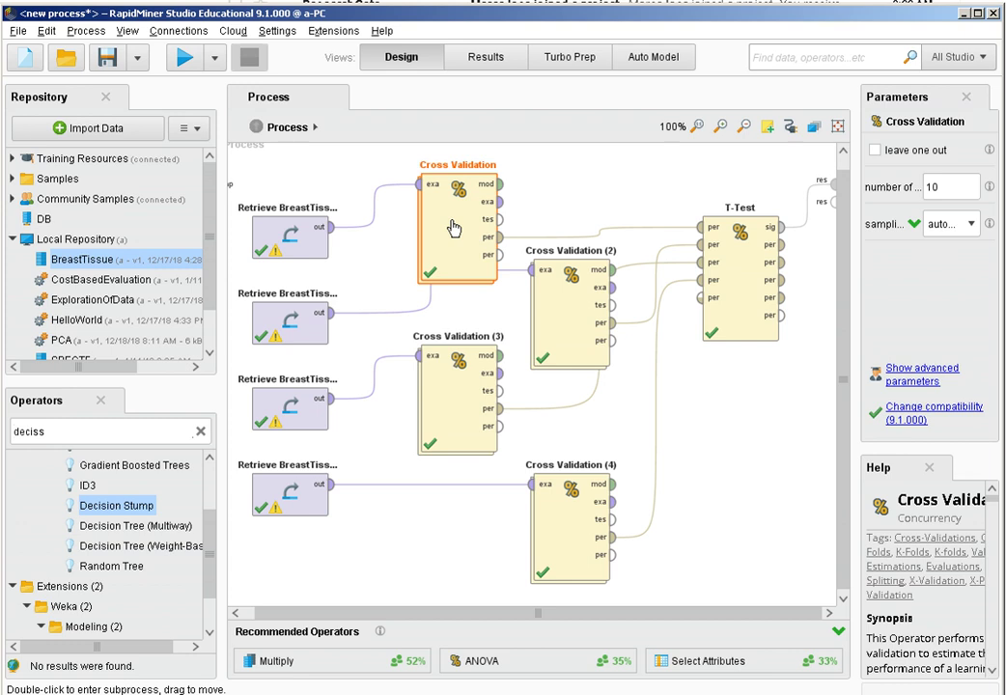
left_click(749, 272)
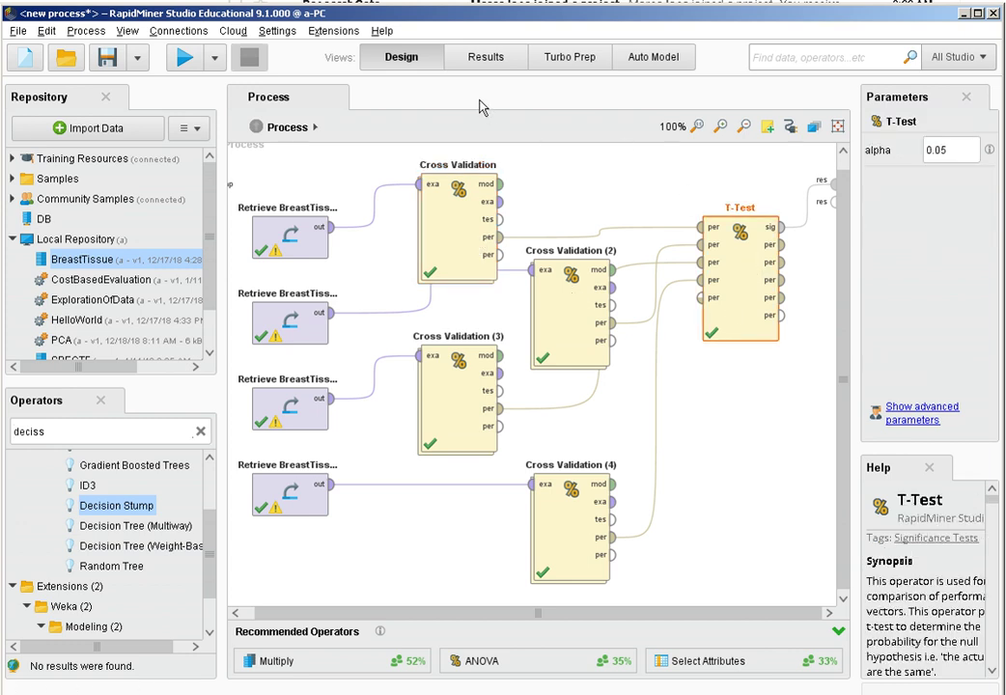
left_click(486, 58)
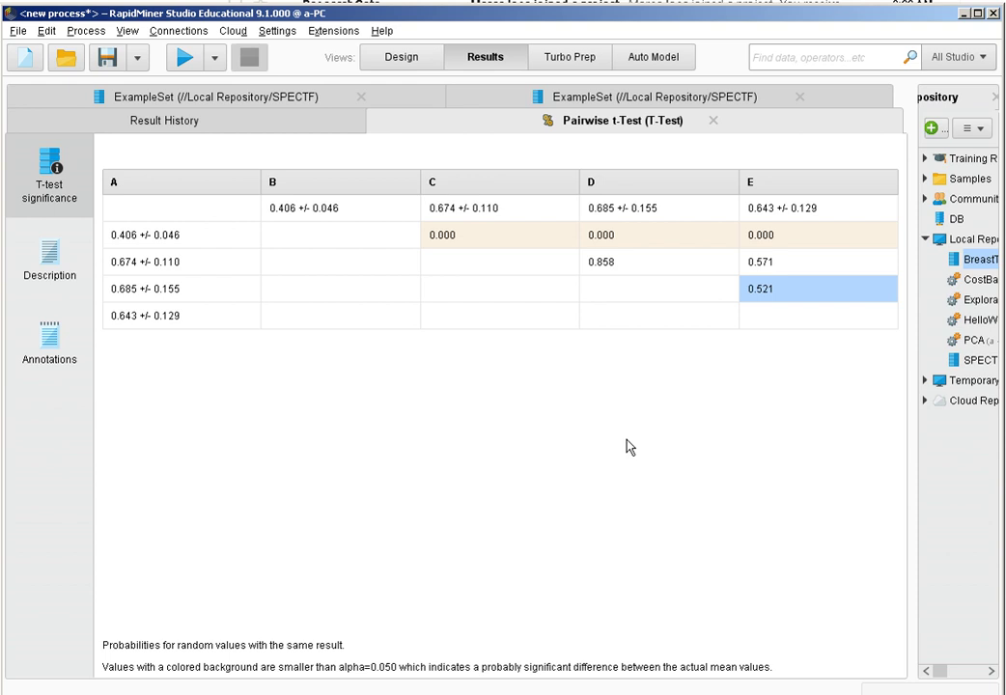
left_click(402, 60)
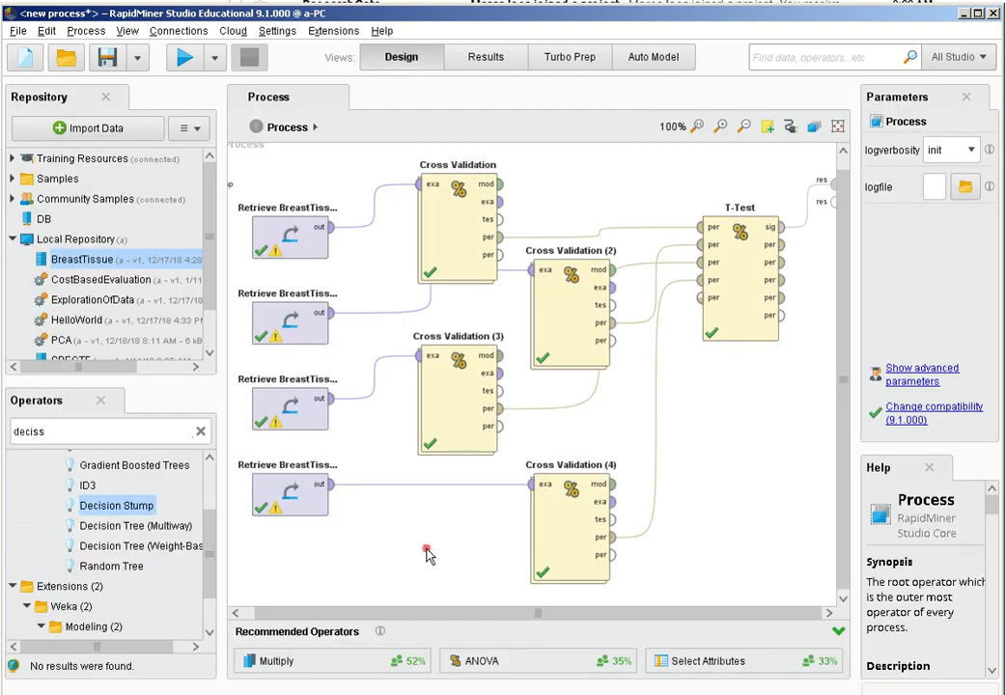